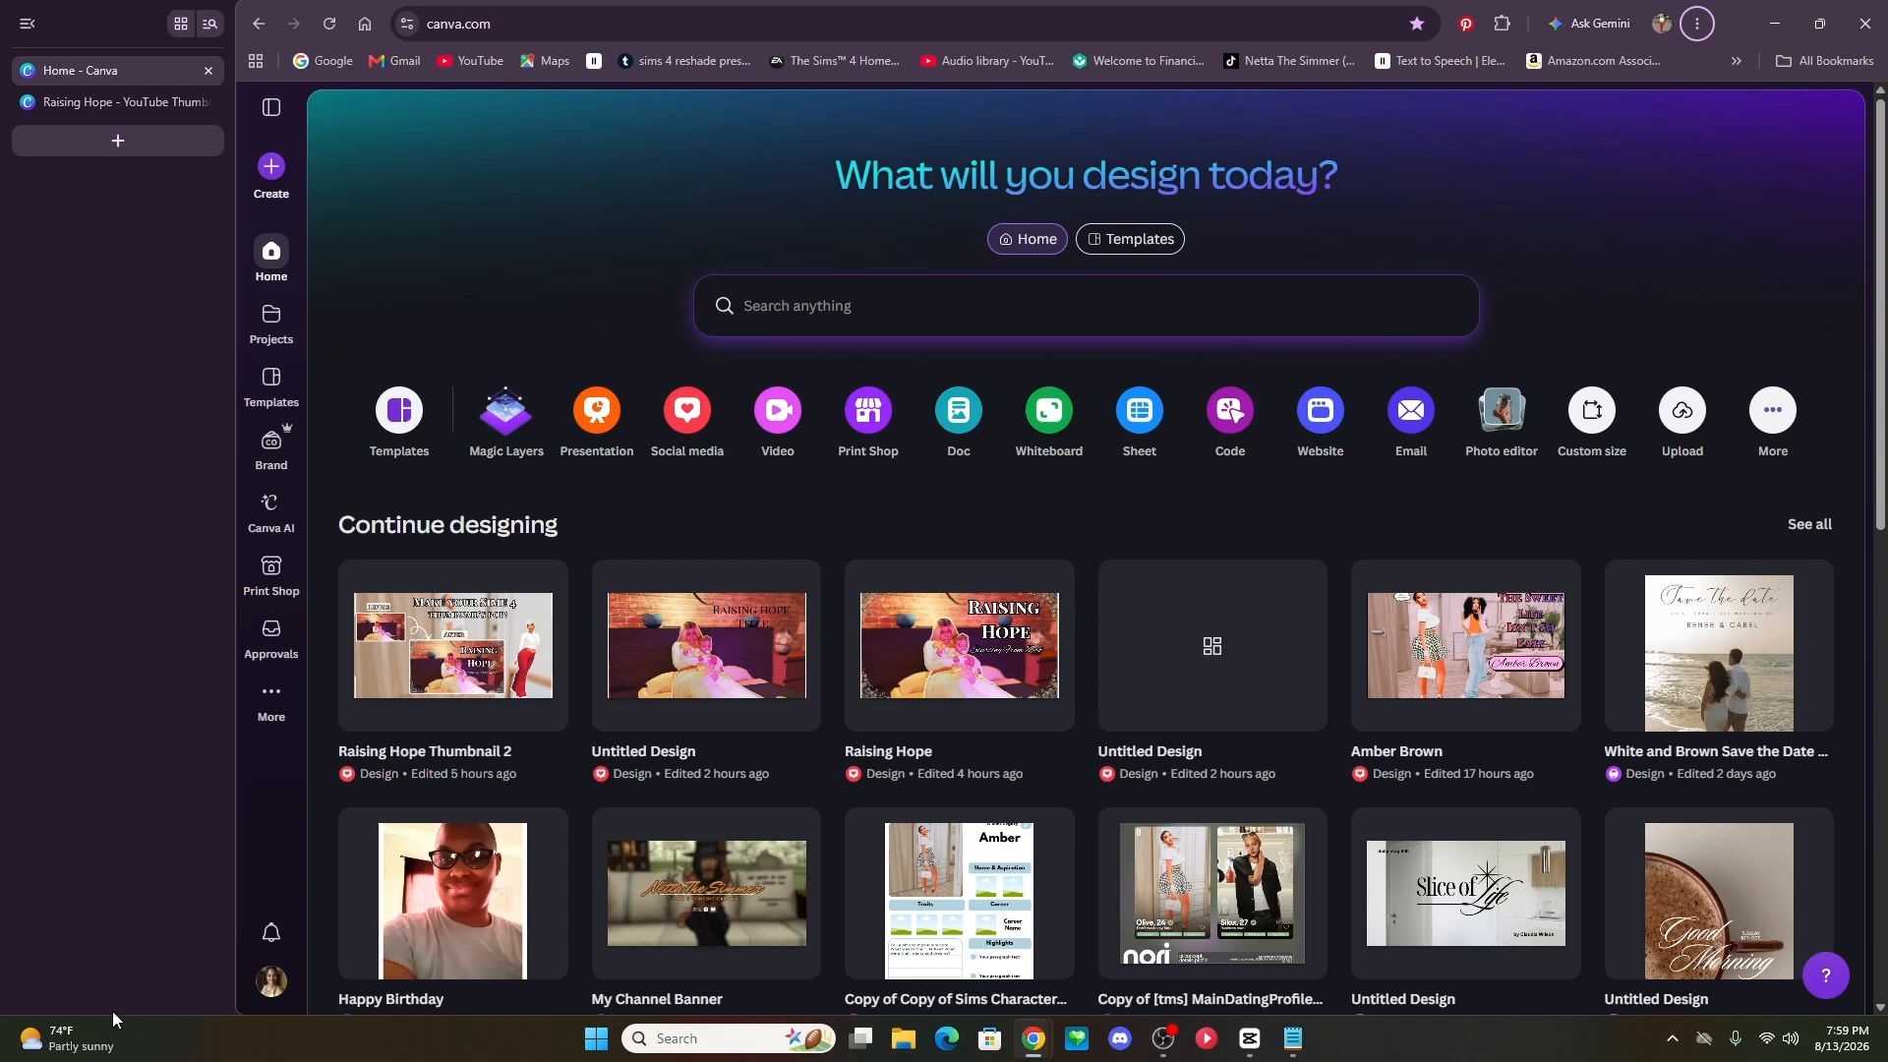
- Create a blank YouTube Thumbnail design and add the uploaded image of the woman holding the baby on the bed
left_click(687, 411)
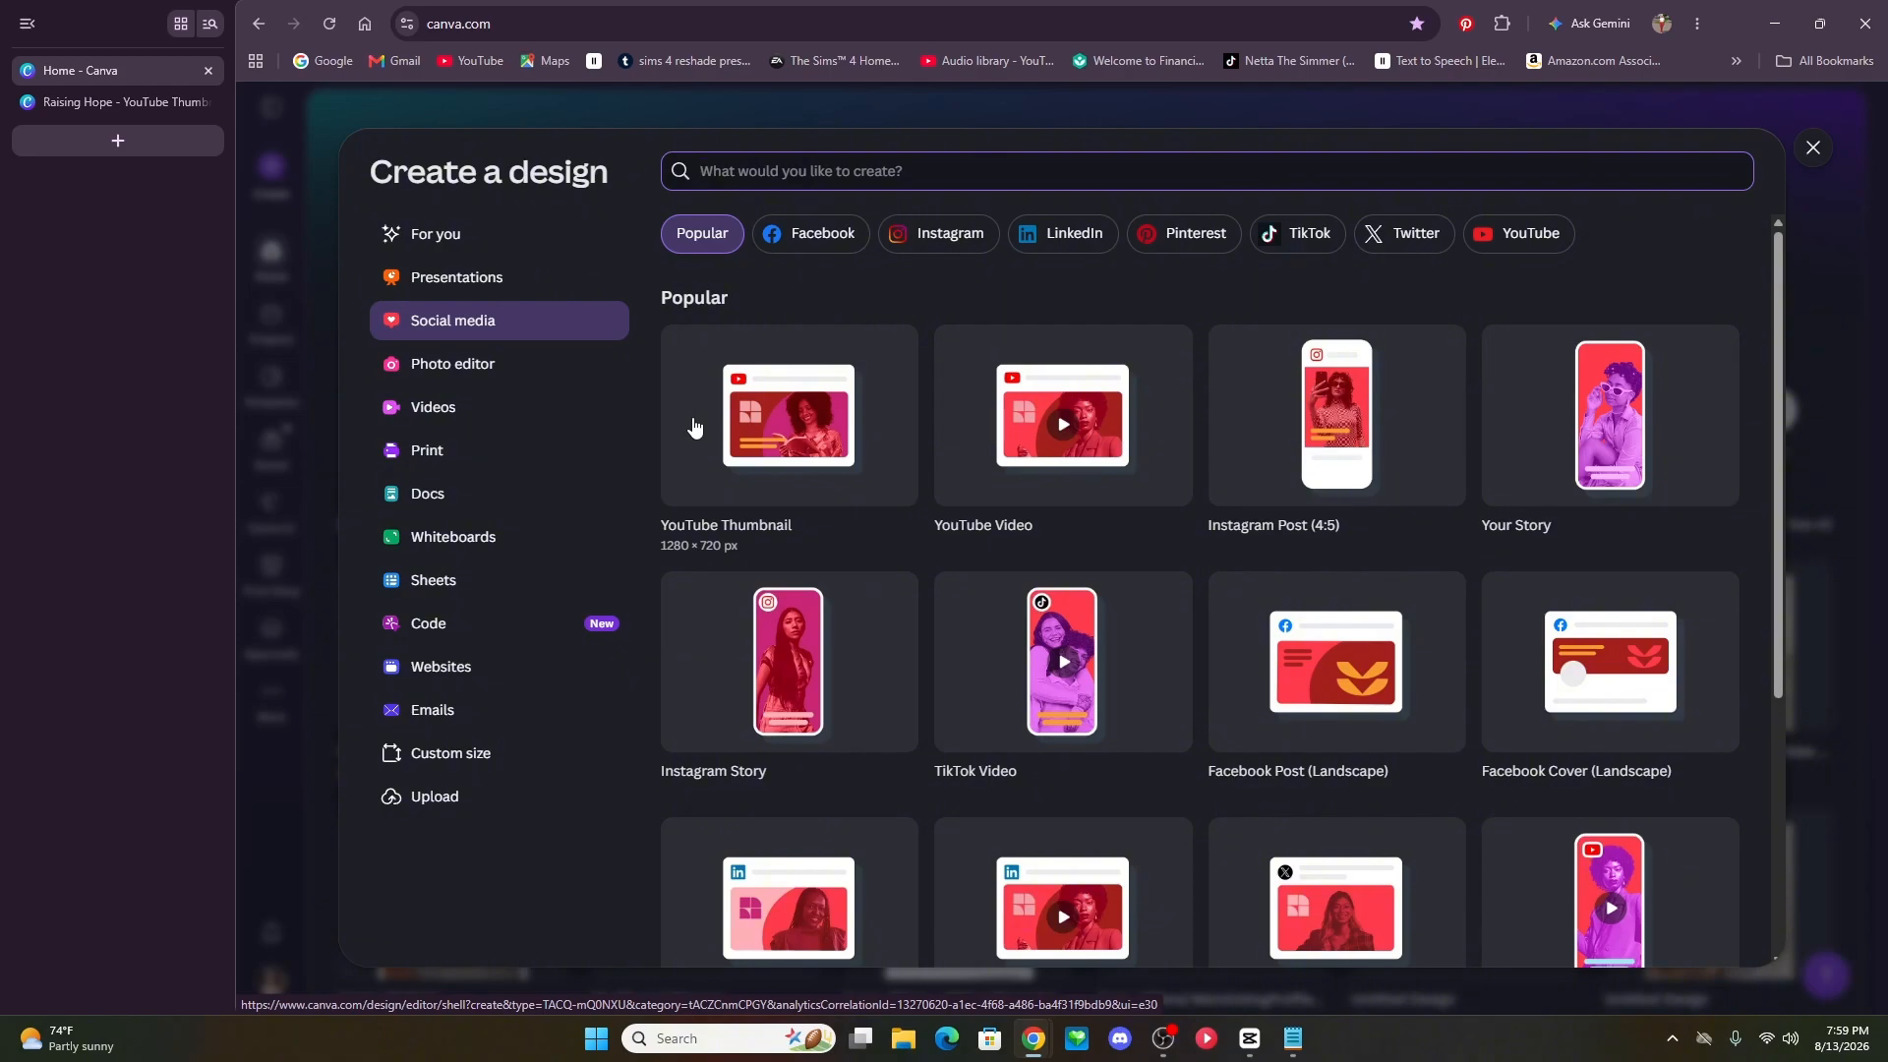
left_click(787, 425)
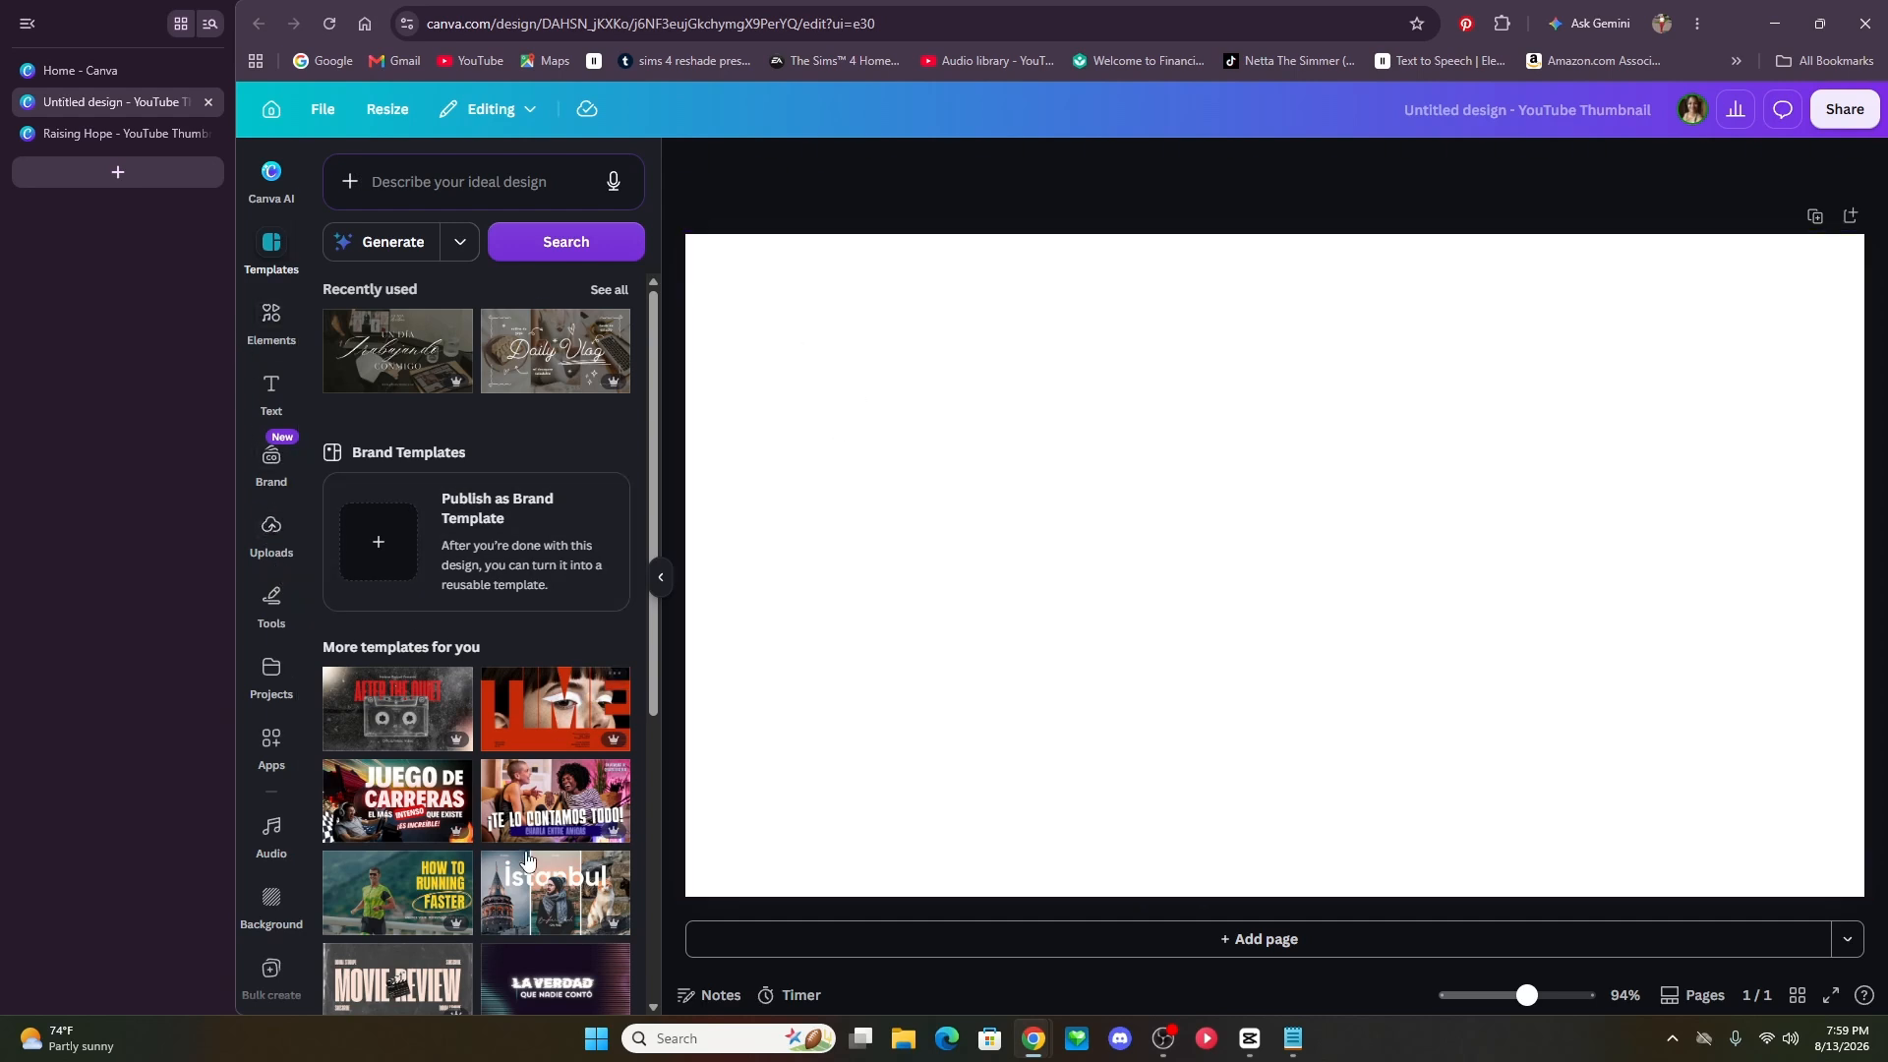
left_click(276, 543)
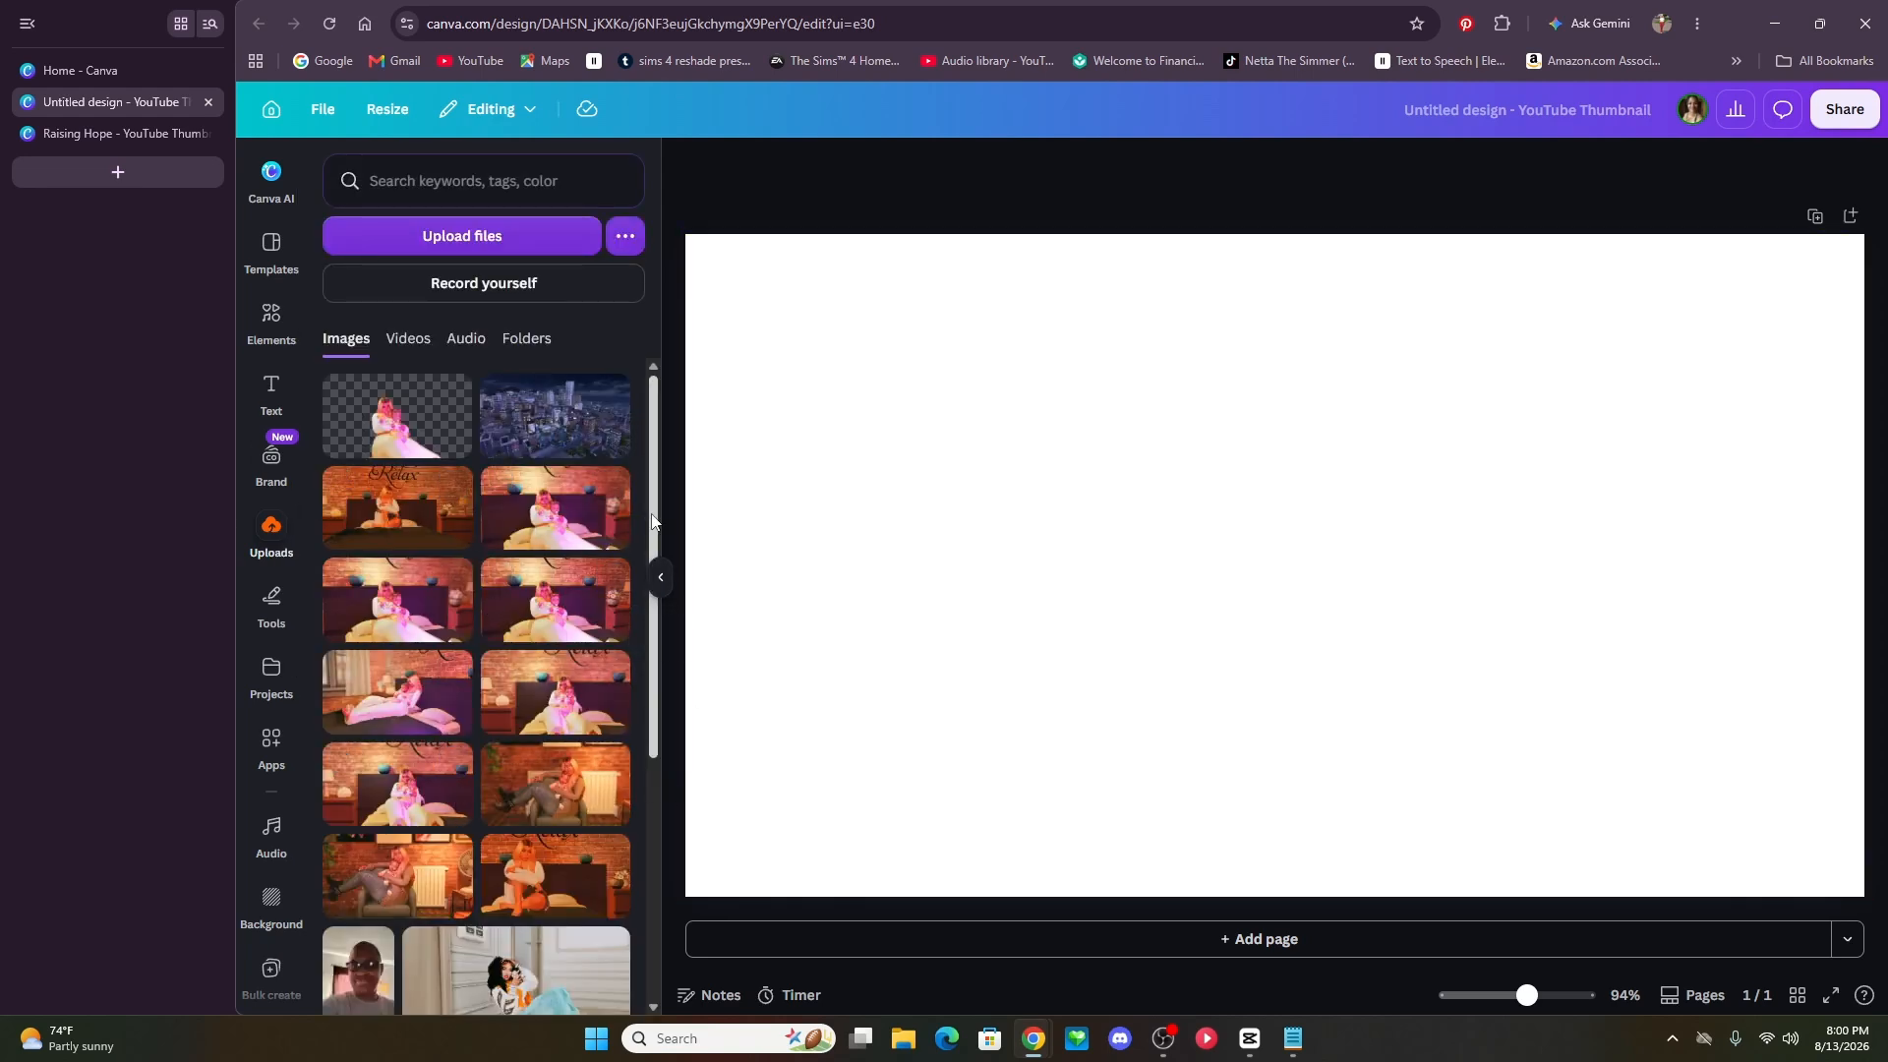
scroll(451, 512, "down", 1)
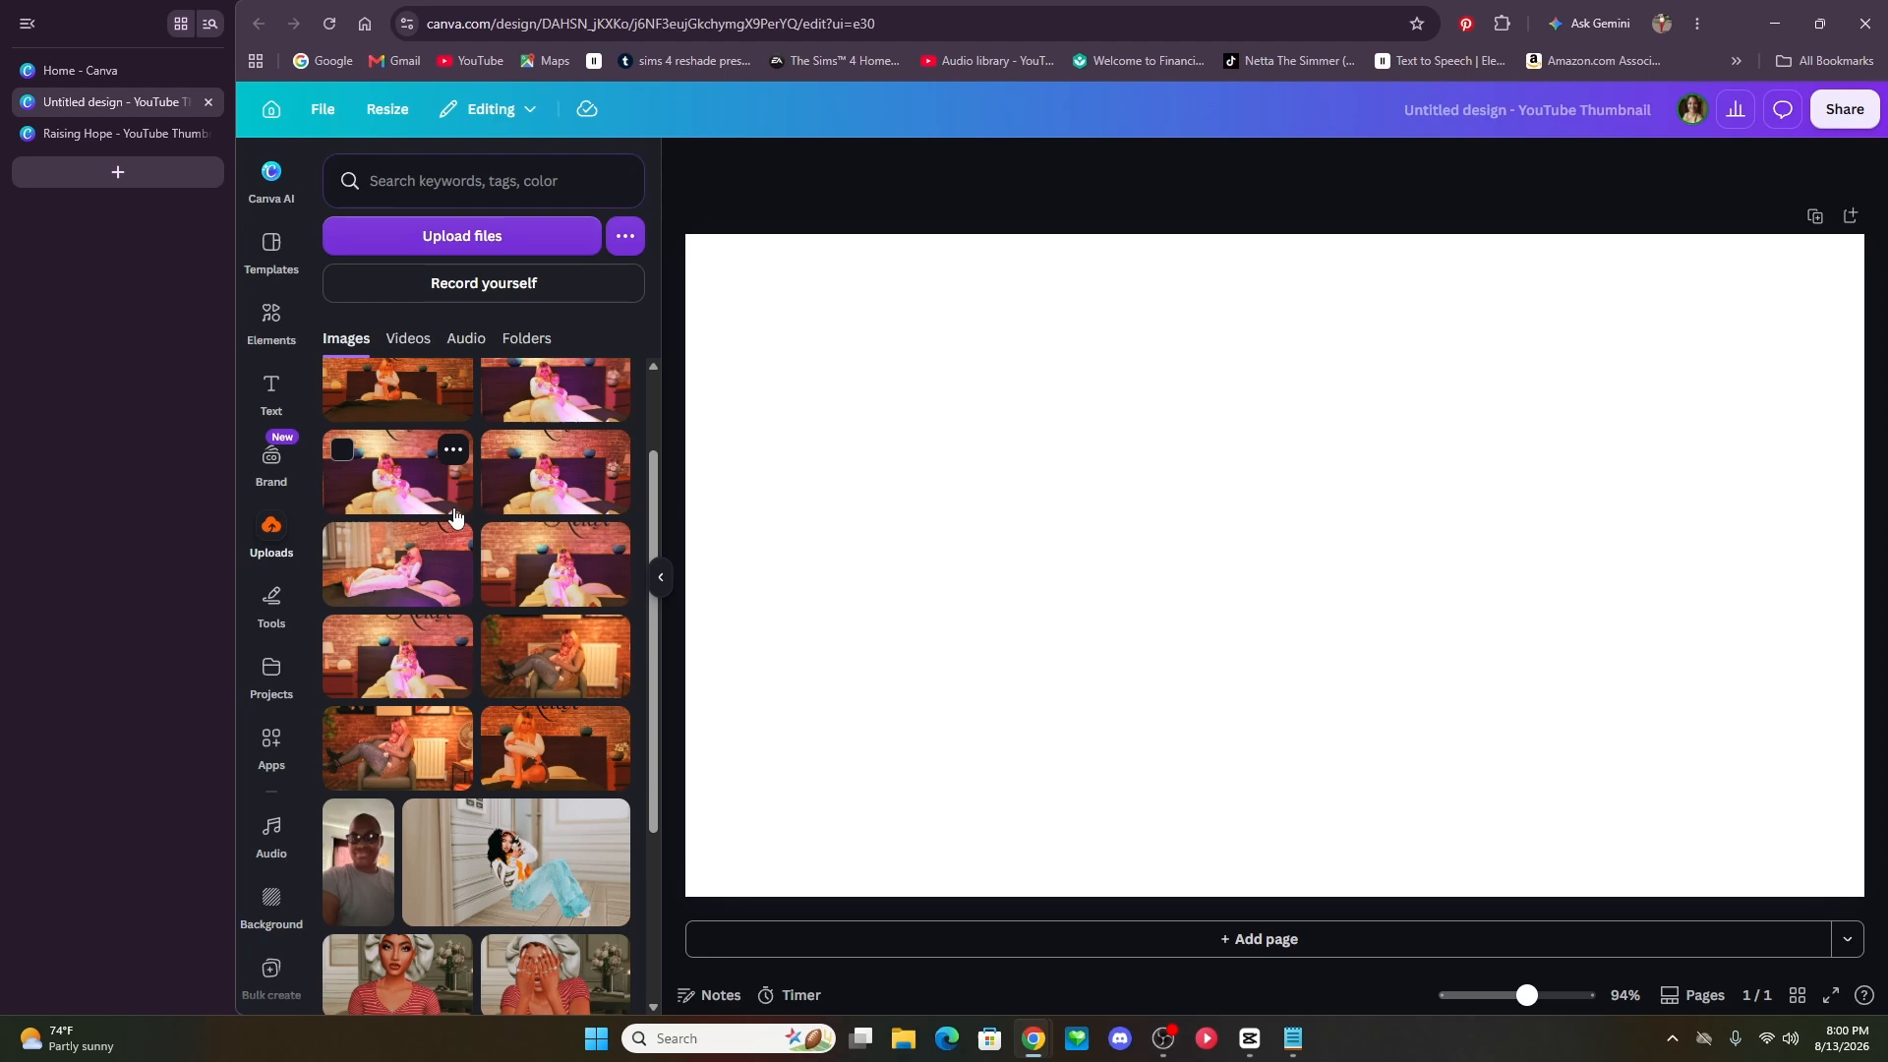
left_click(413, 474)
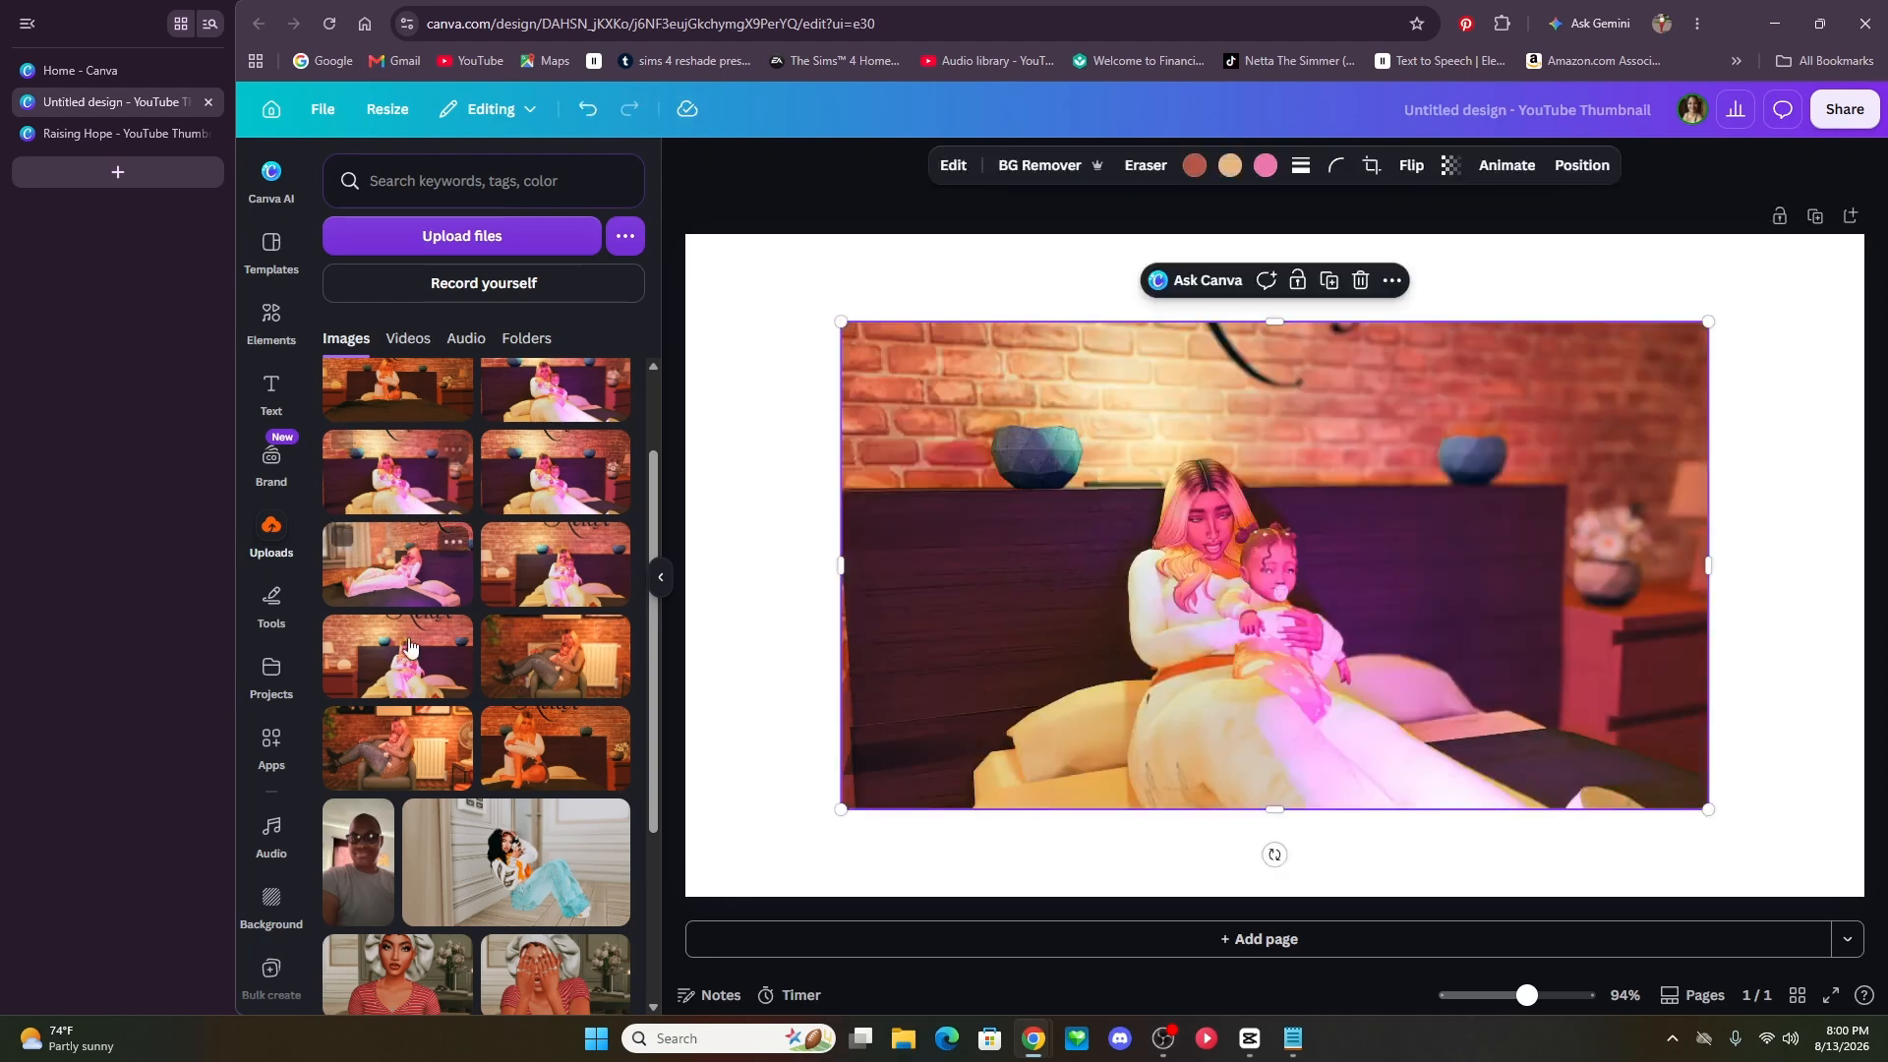
- Set the added image as the page background
left_click(659, 590)
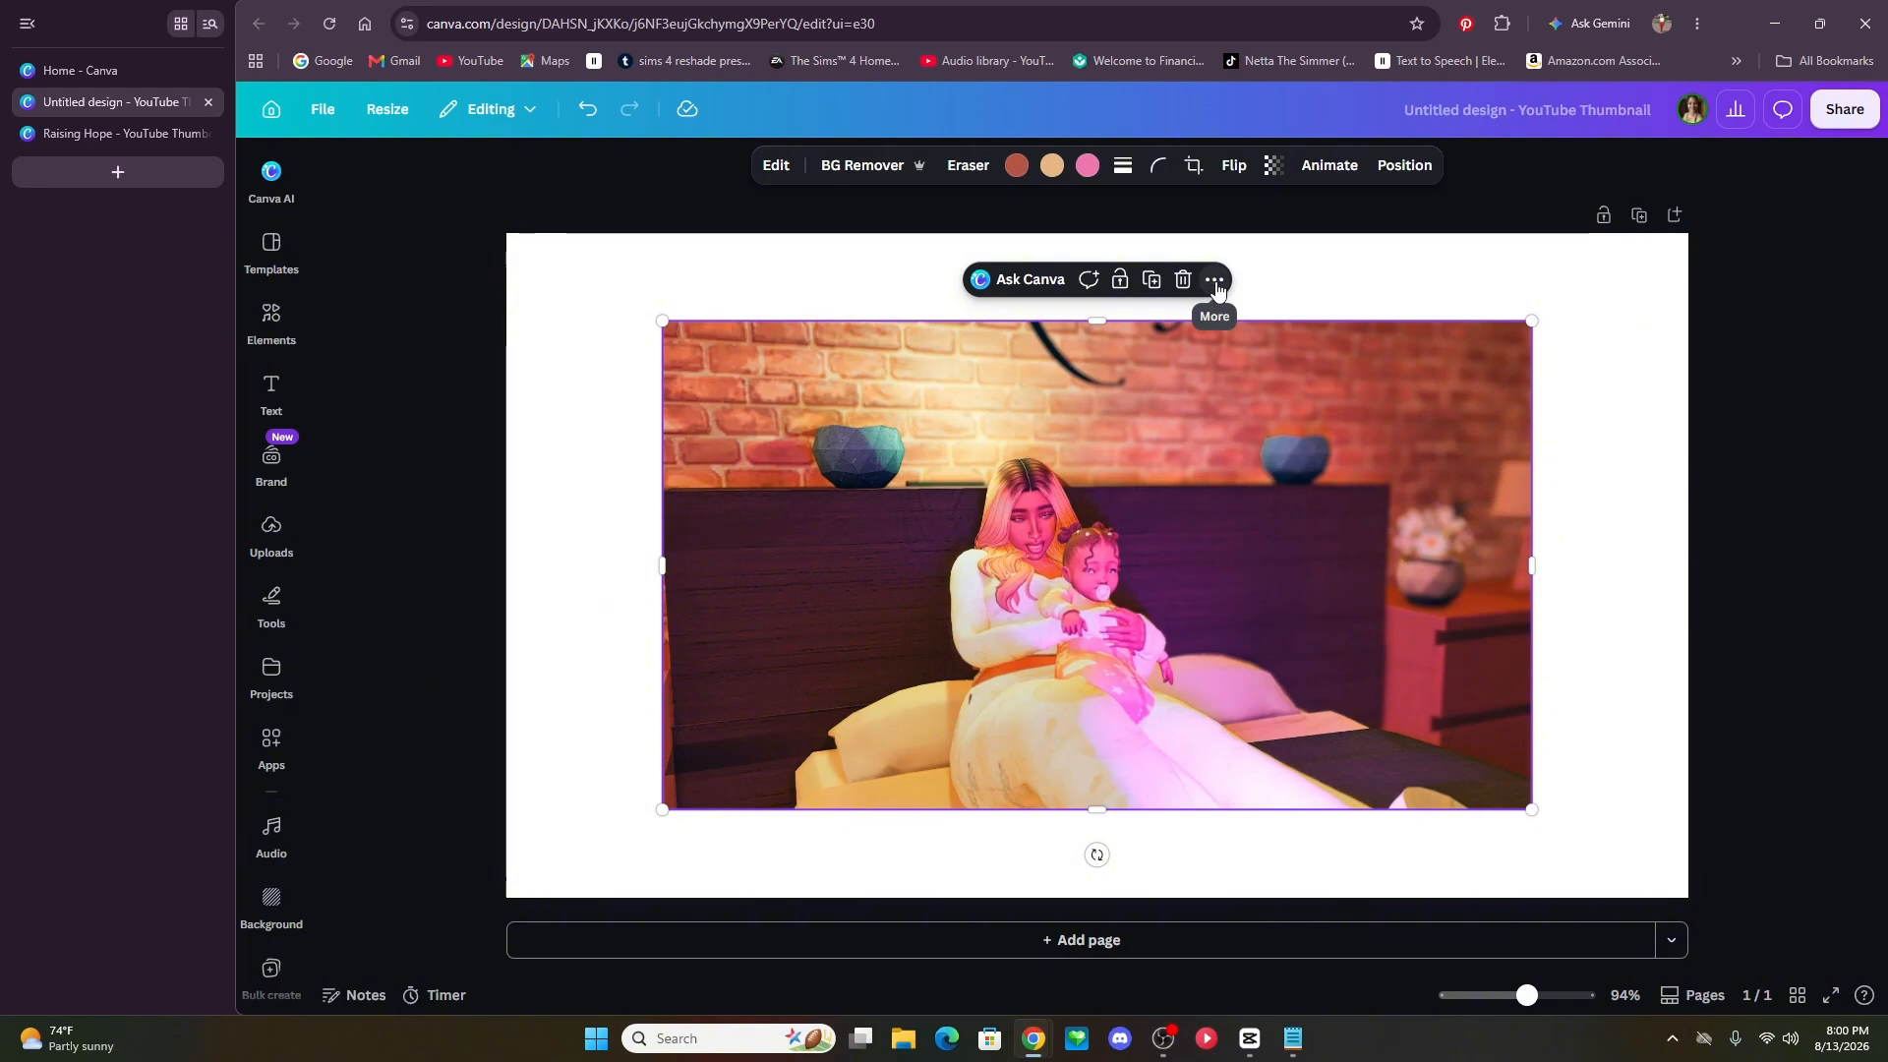
left_click(1215, 282)
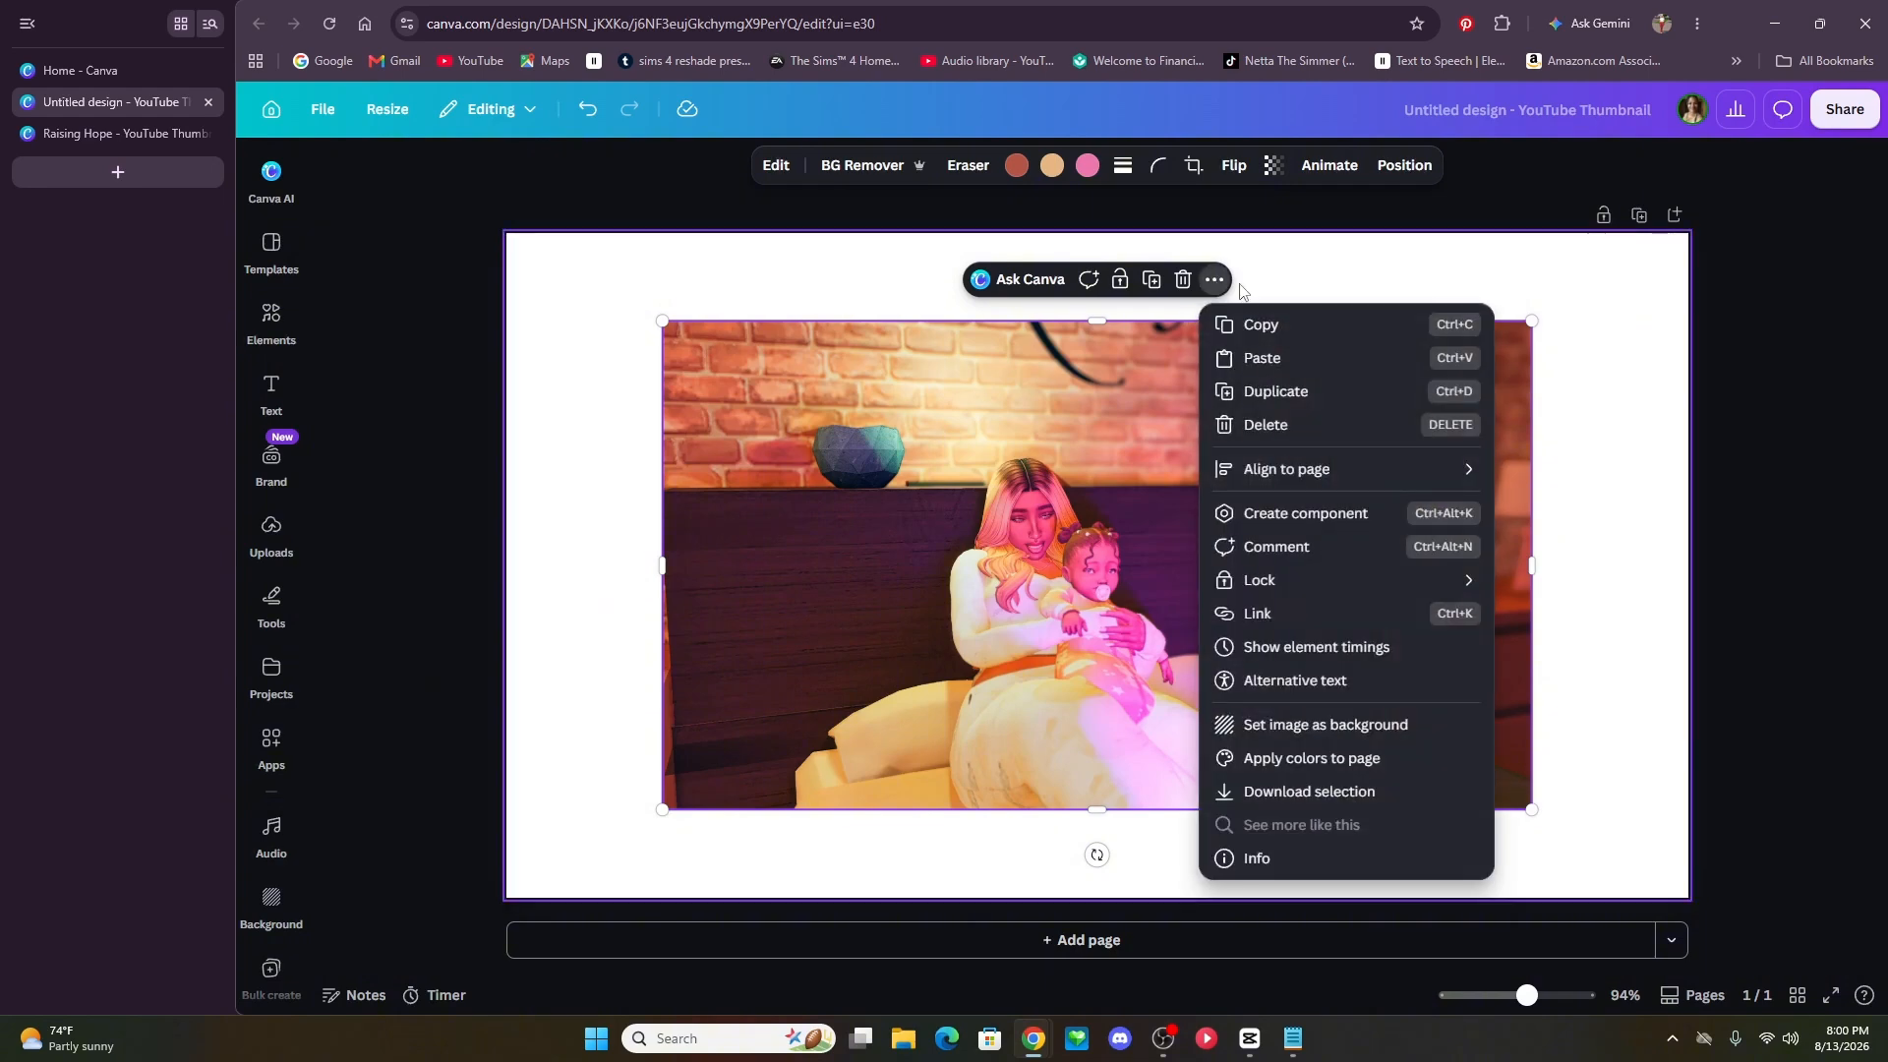
left_click(1261, 740)
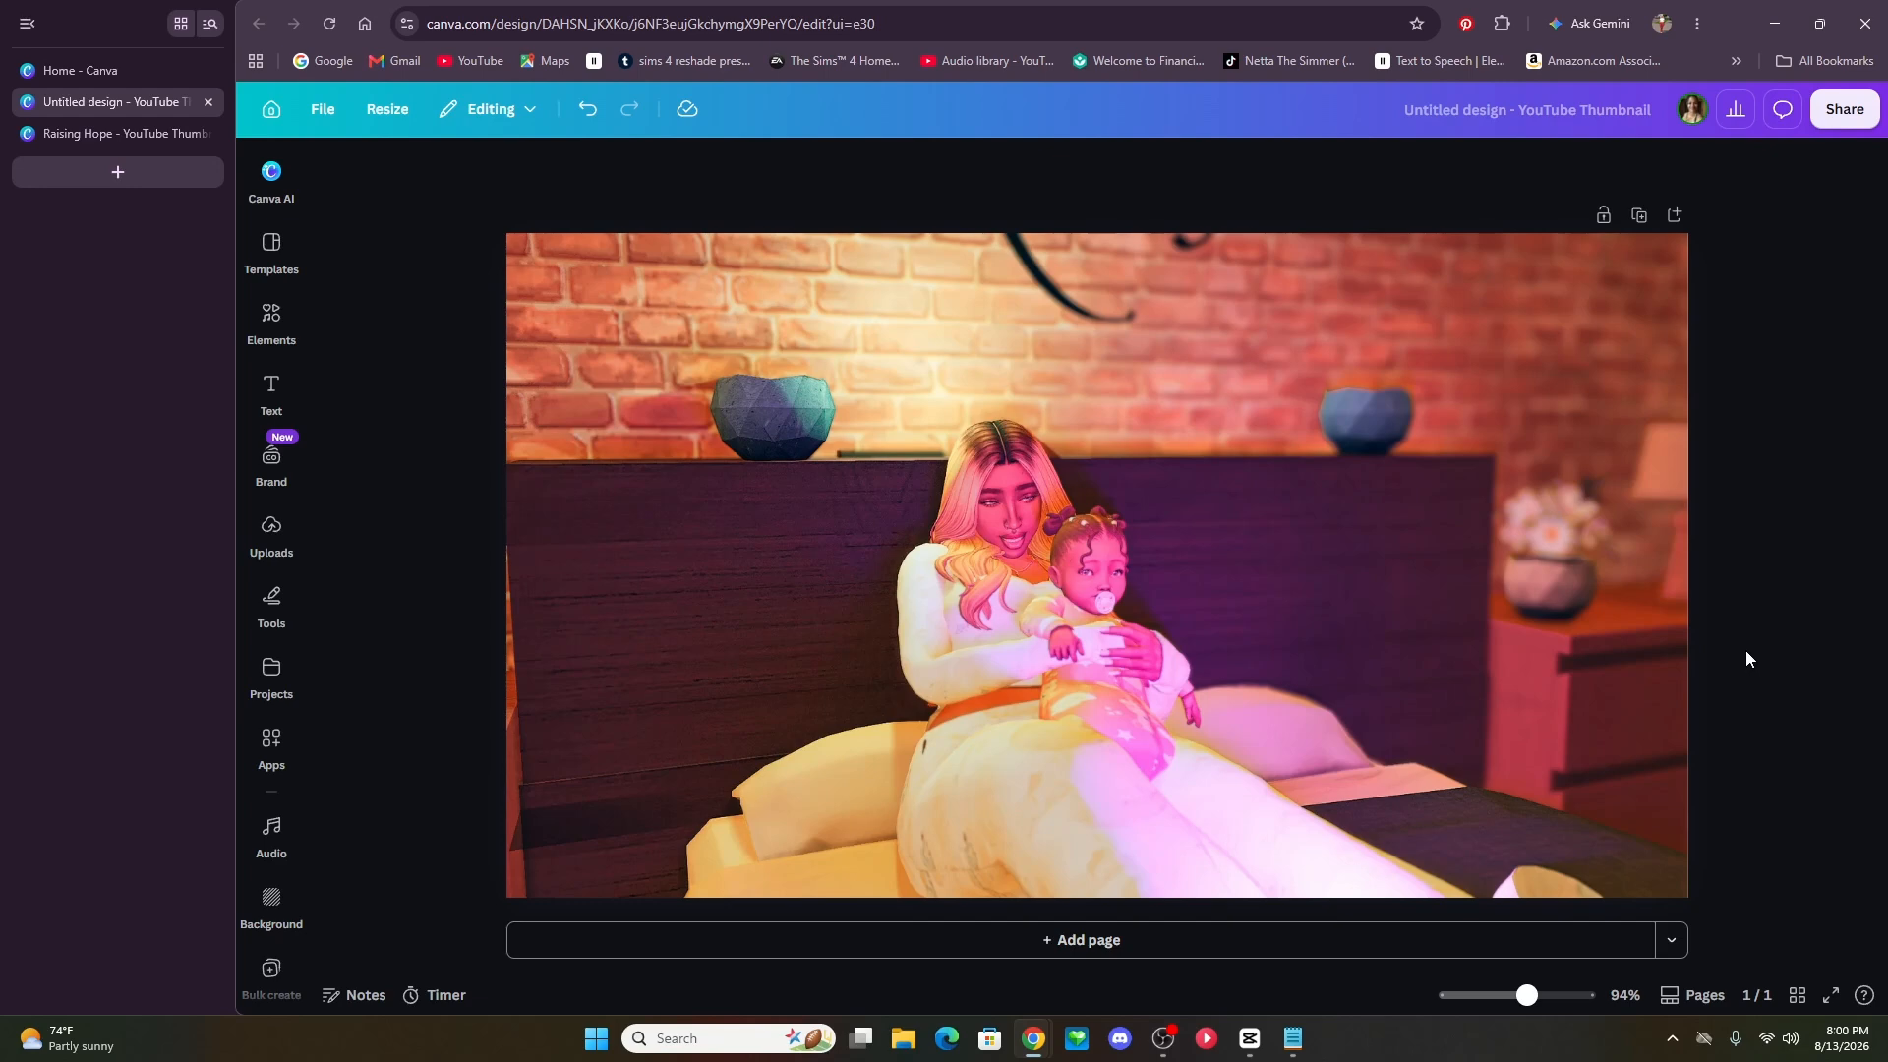
- Try to auto-adjust the whole background image
left_click(711, 623)
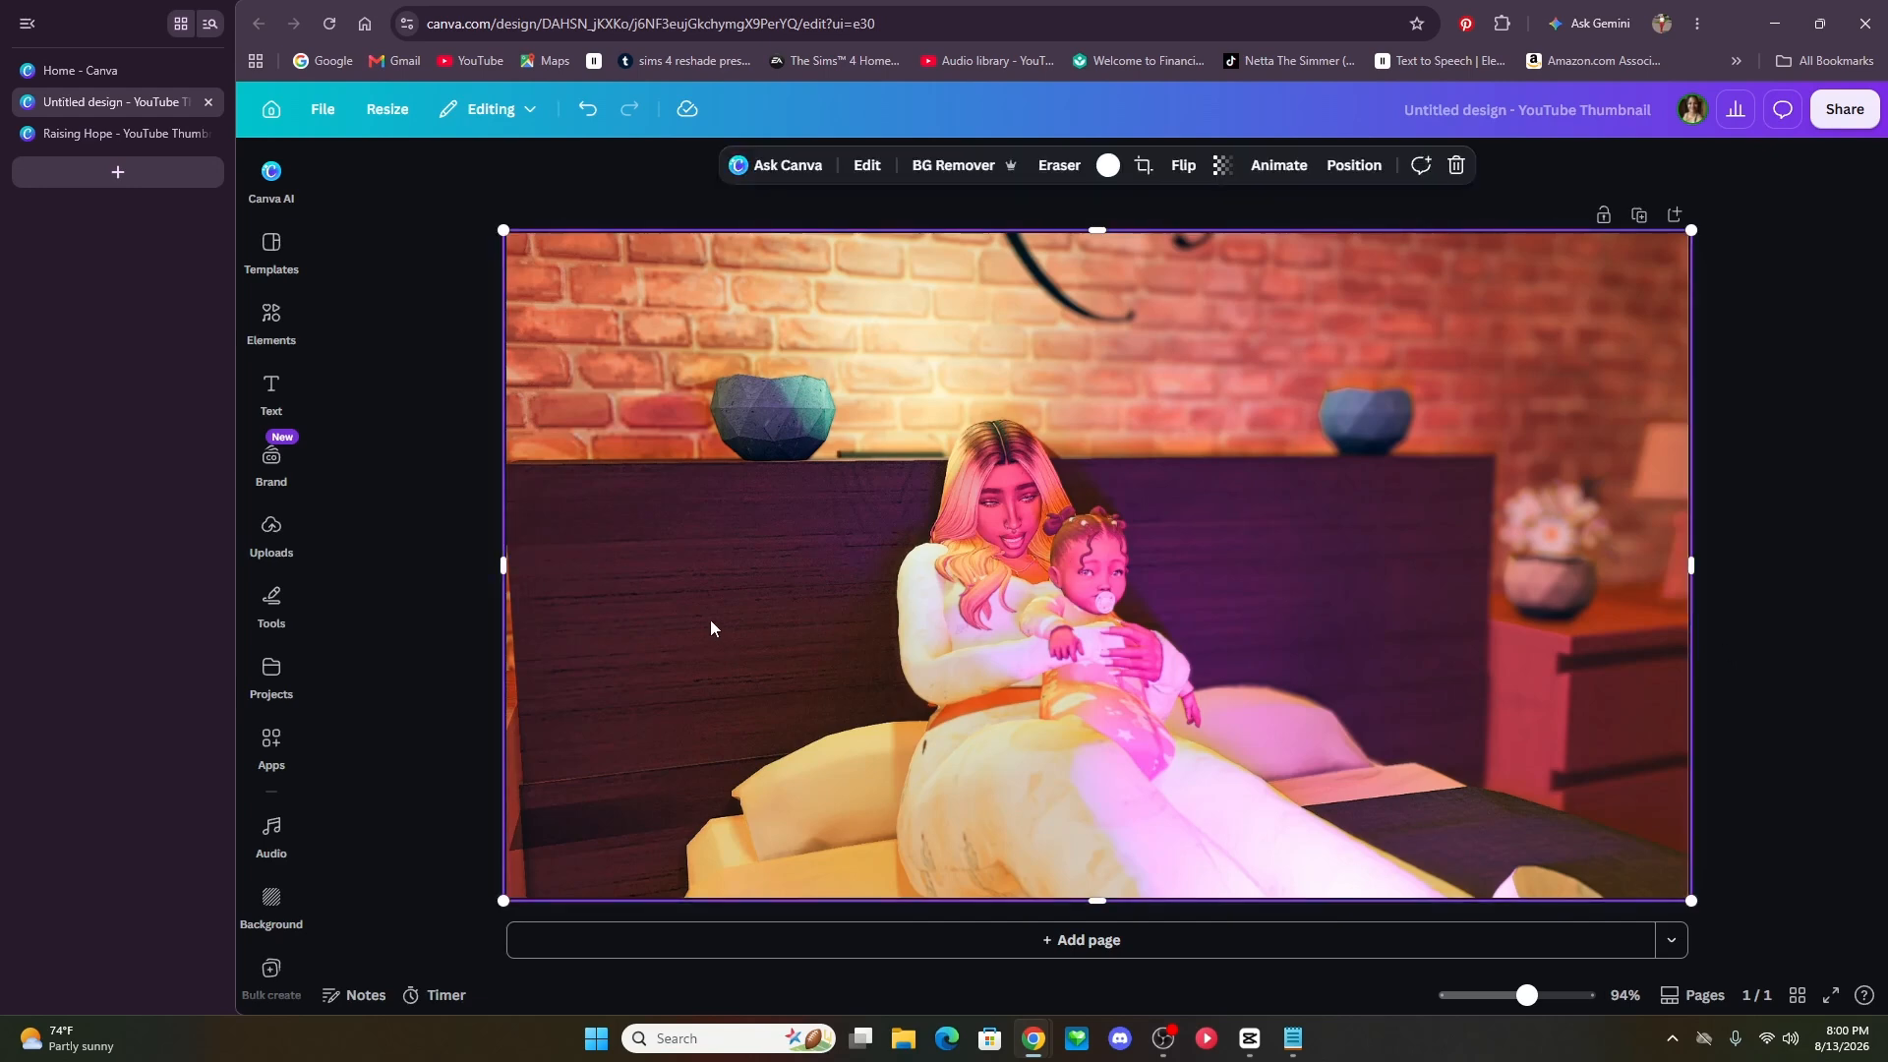
left_click(866, 166)
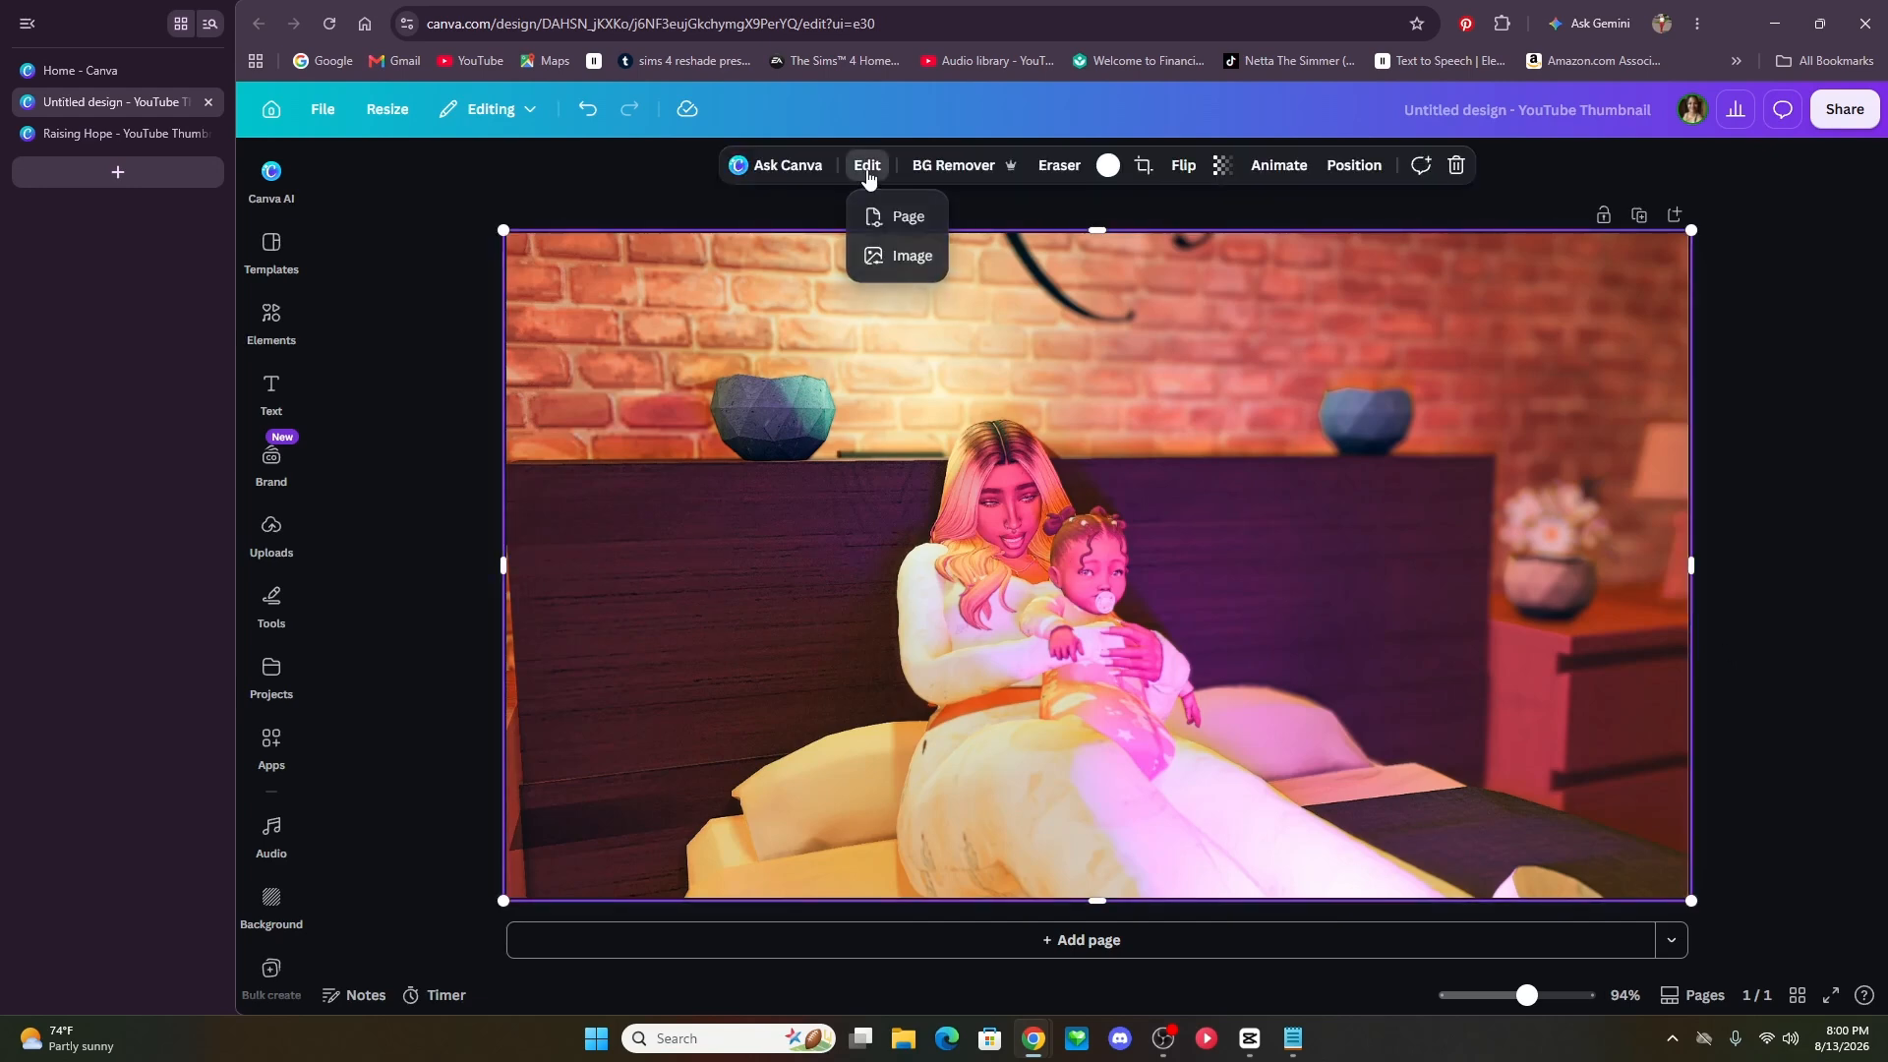
left_click(900, 263)
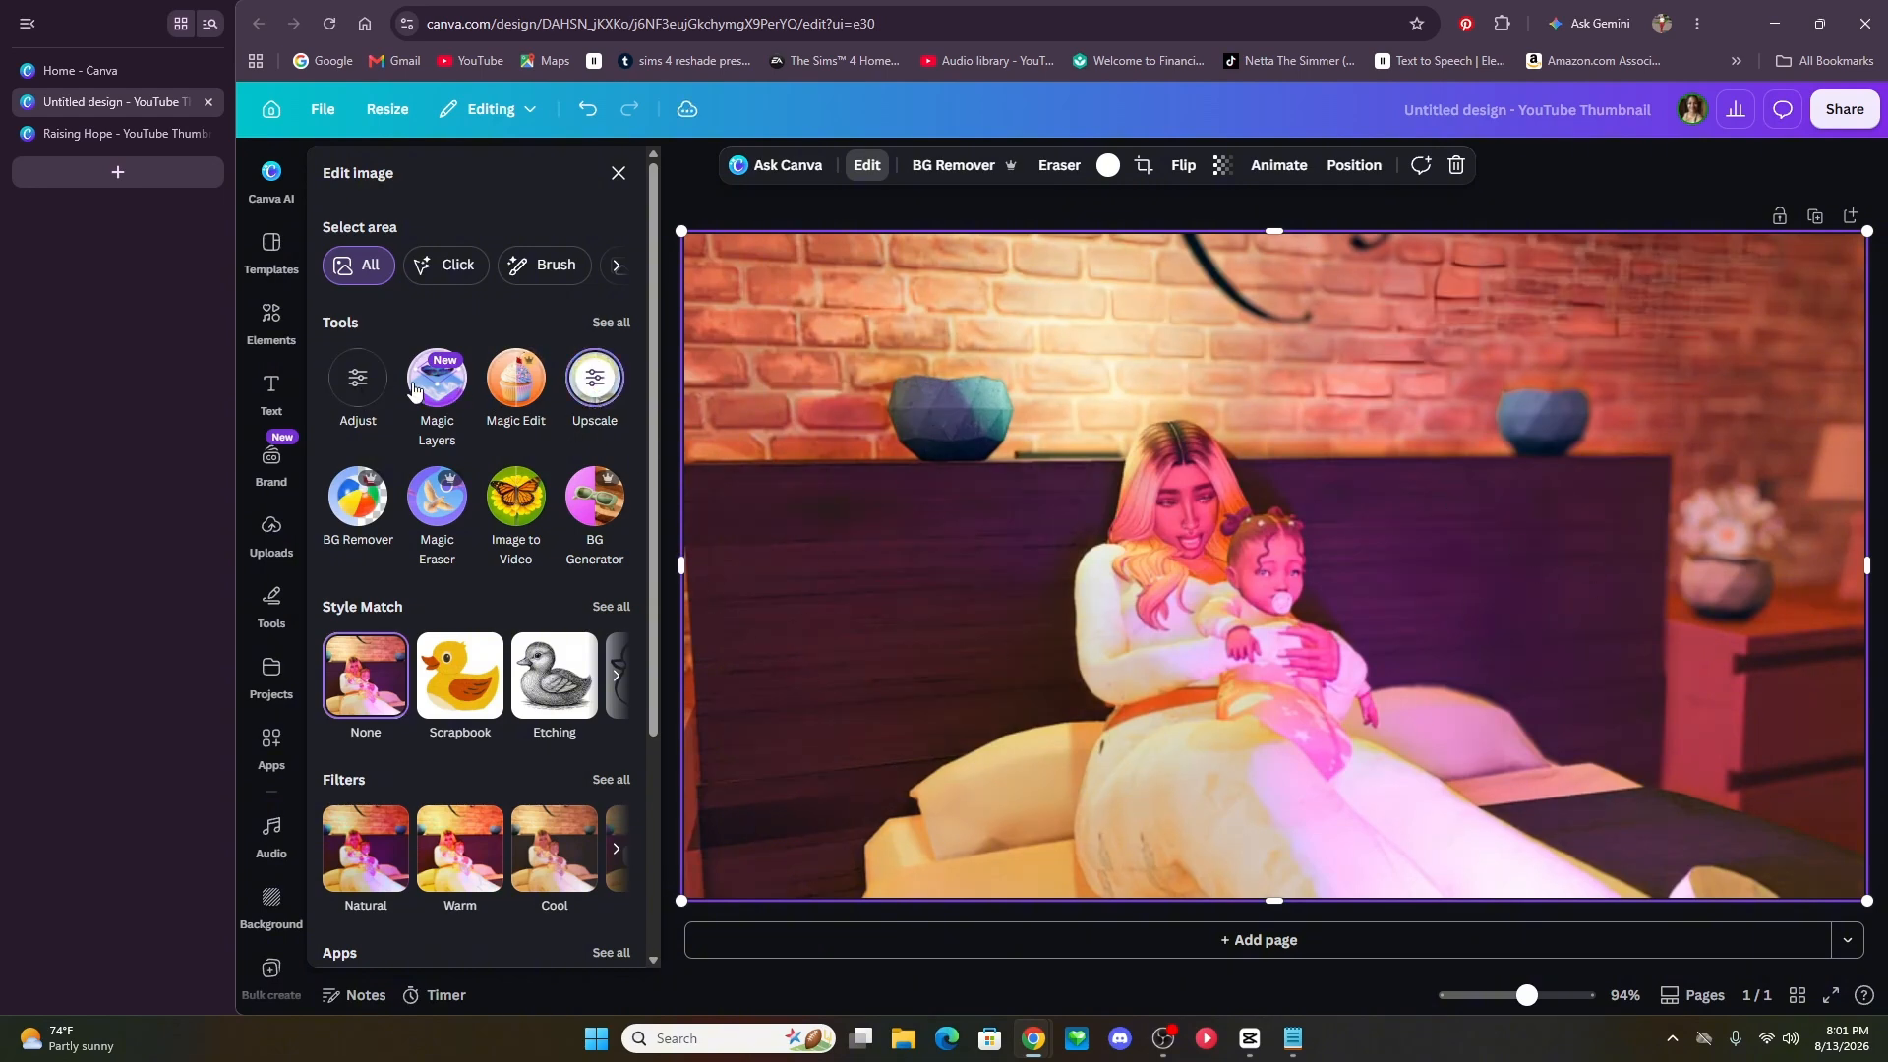
left_click(362, 383)
left_click(457, 307)
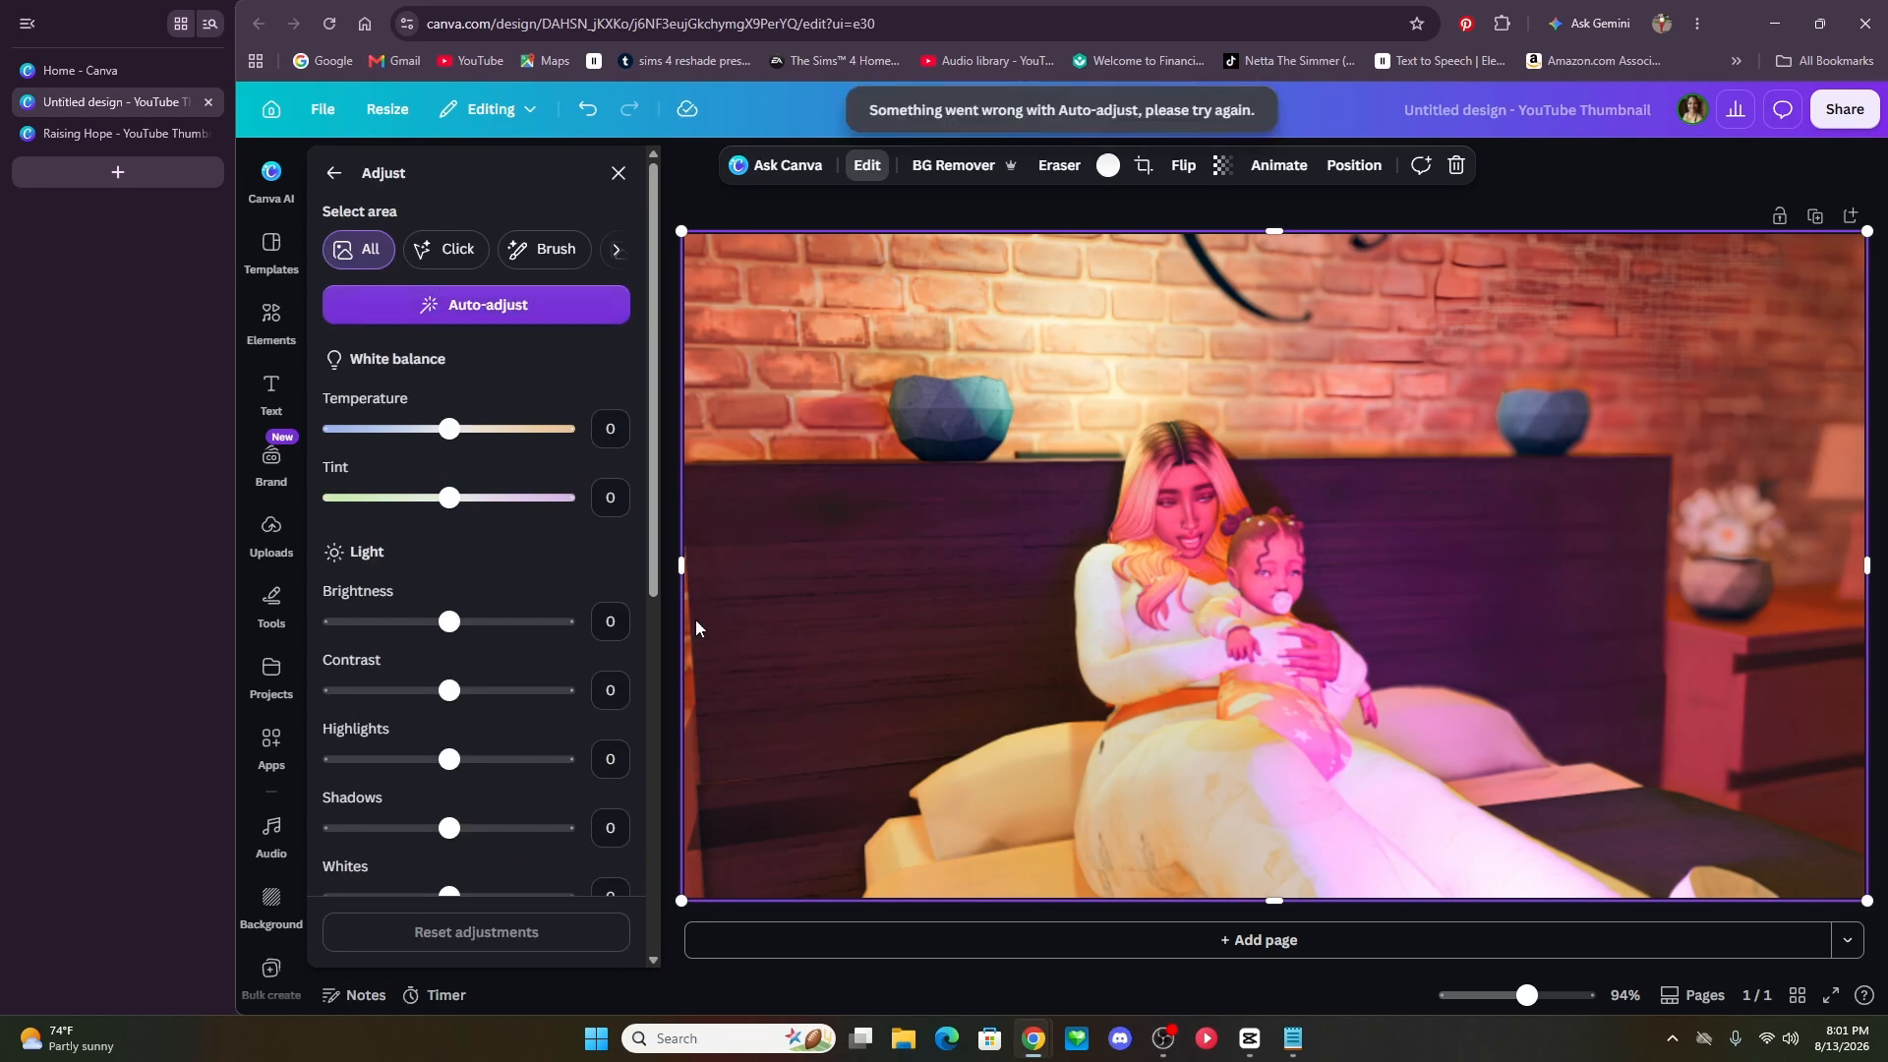
- Add the same uploaded image again, remove its background, and move the cutout to the right side of the page
left_click(271, 533)
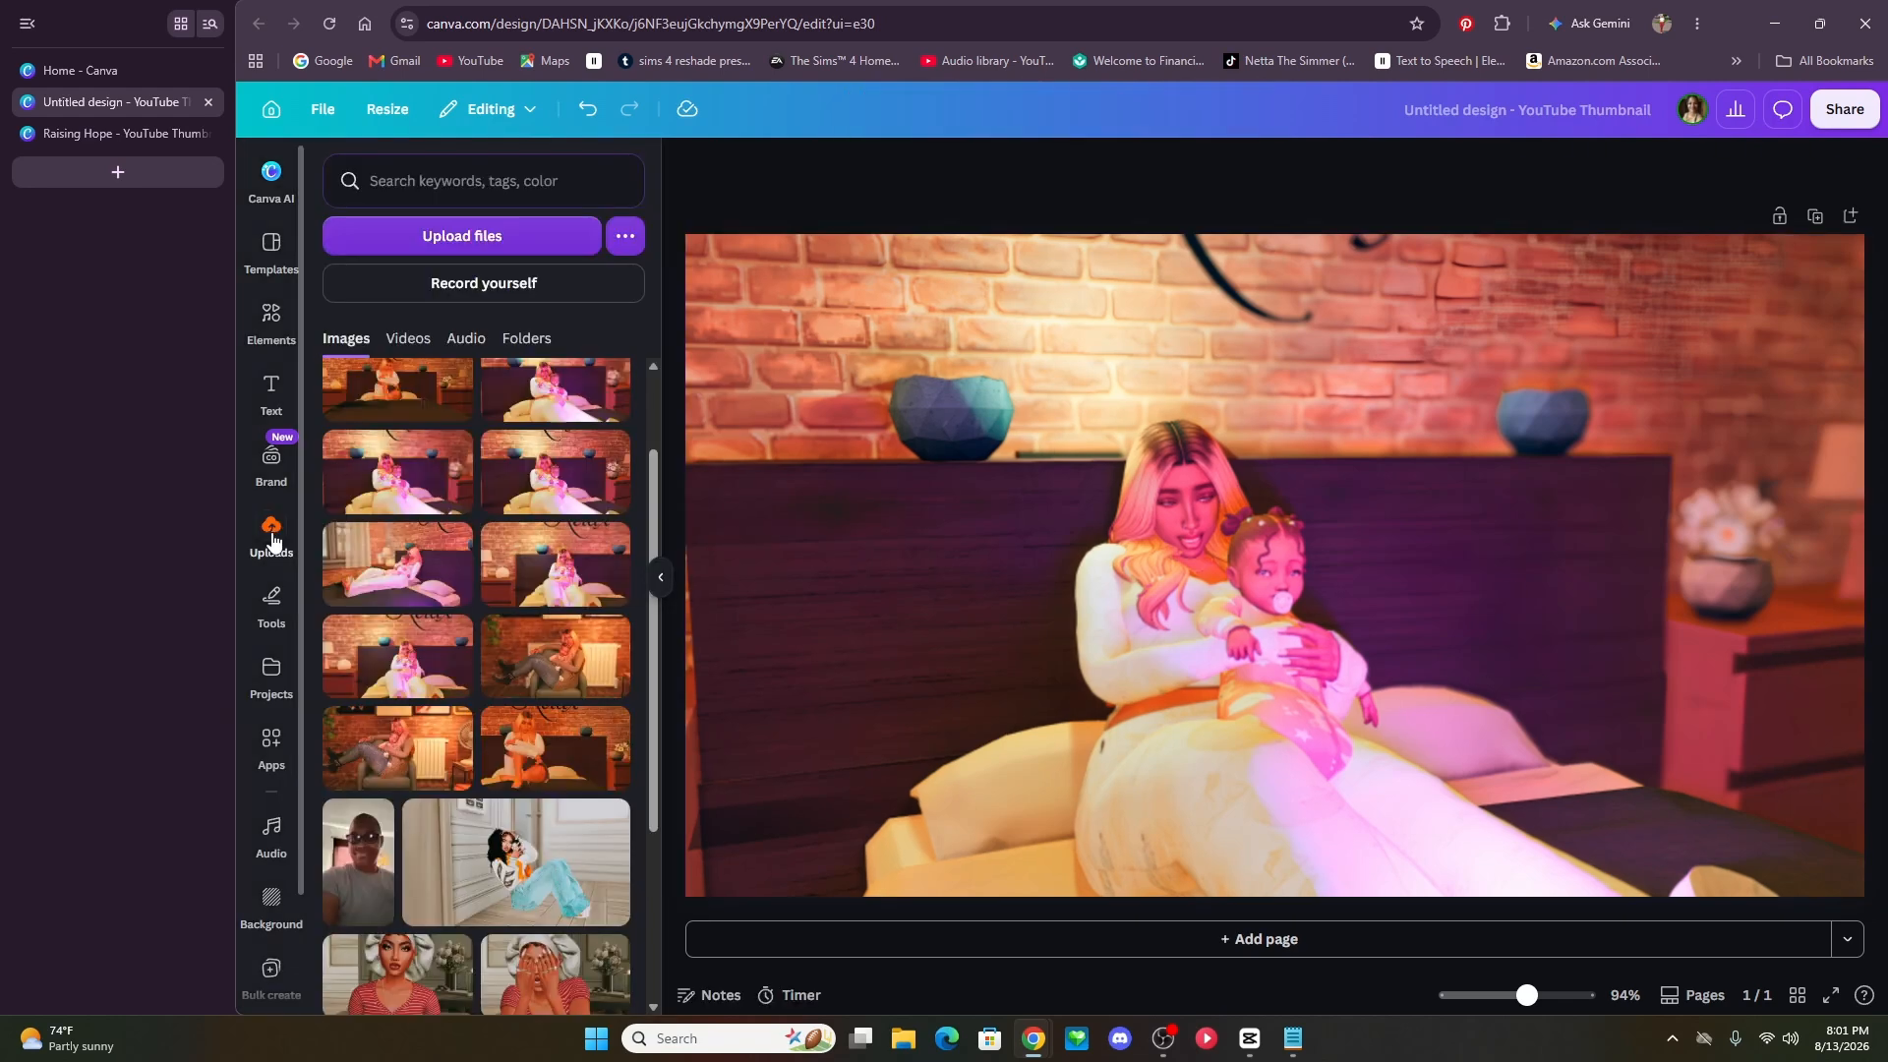
left_click(376, 505)
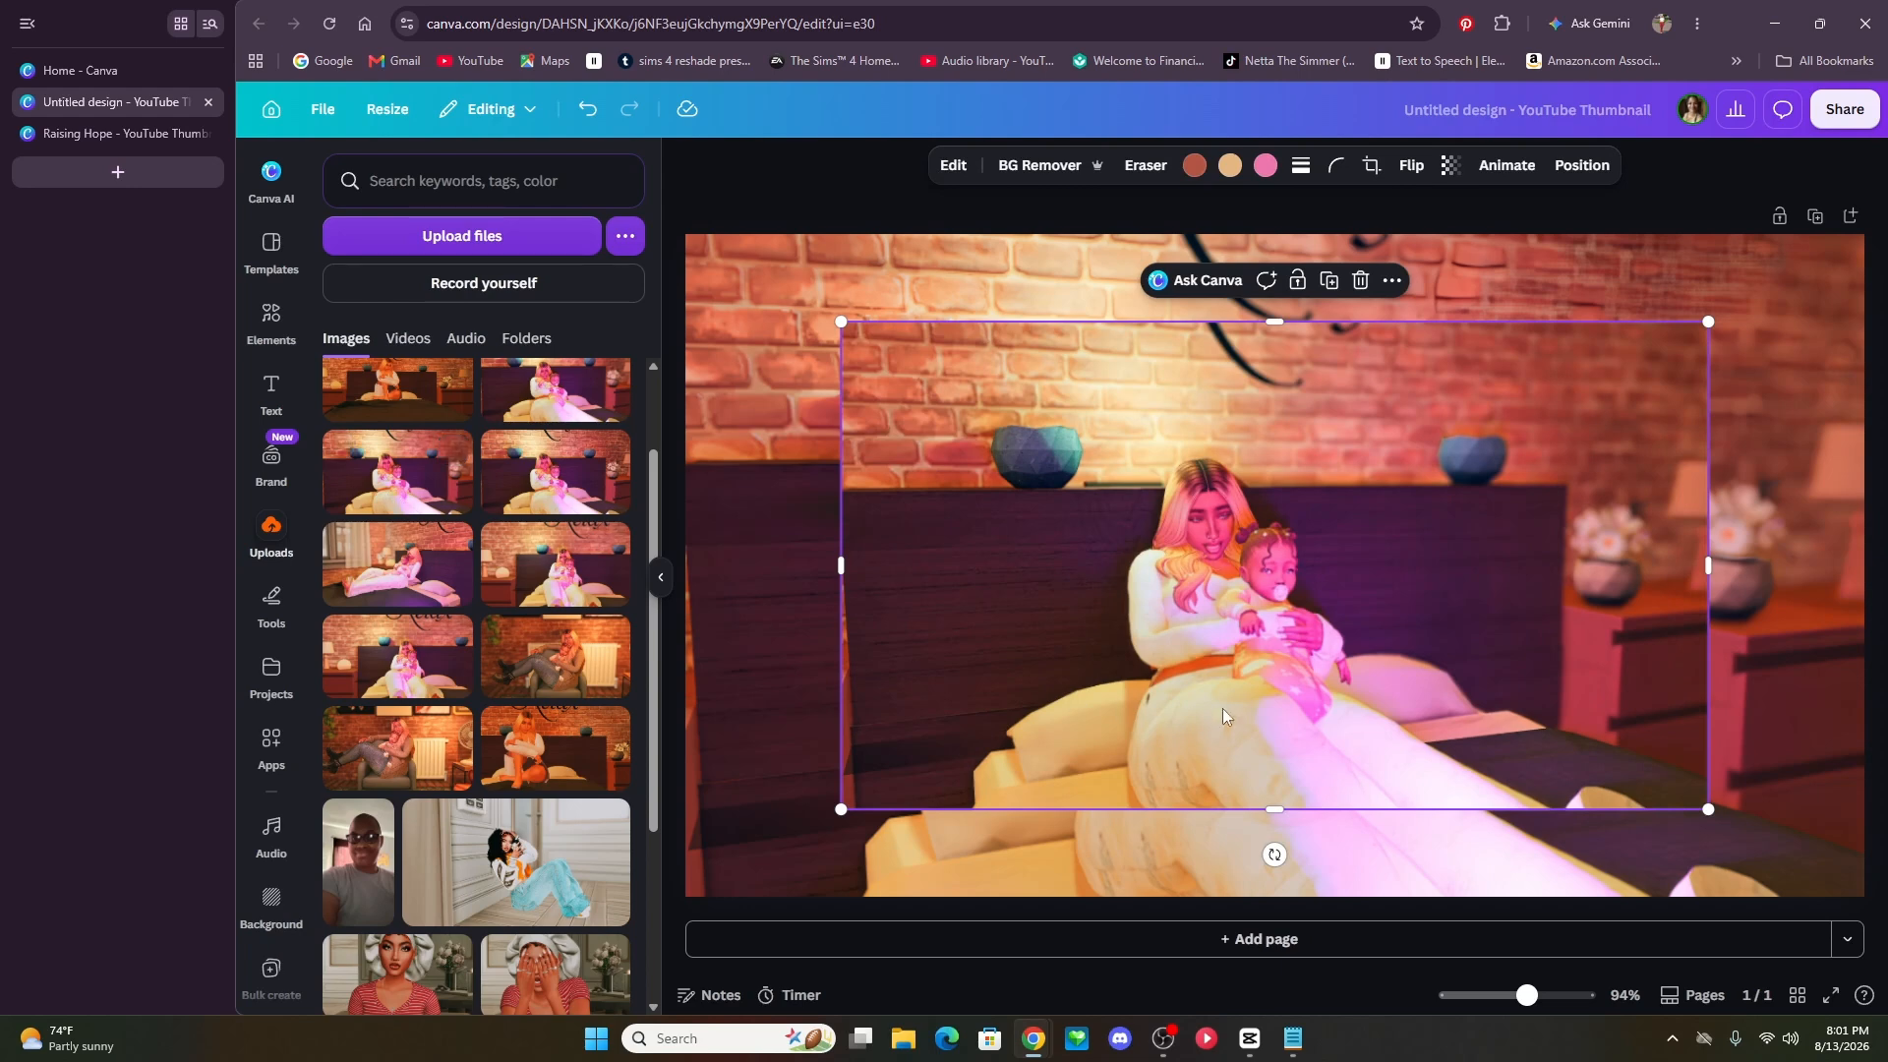
left_click(658, 576)
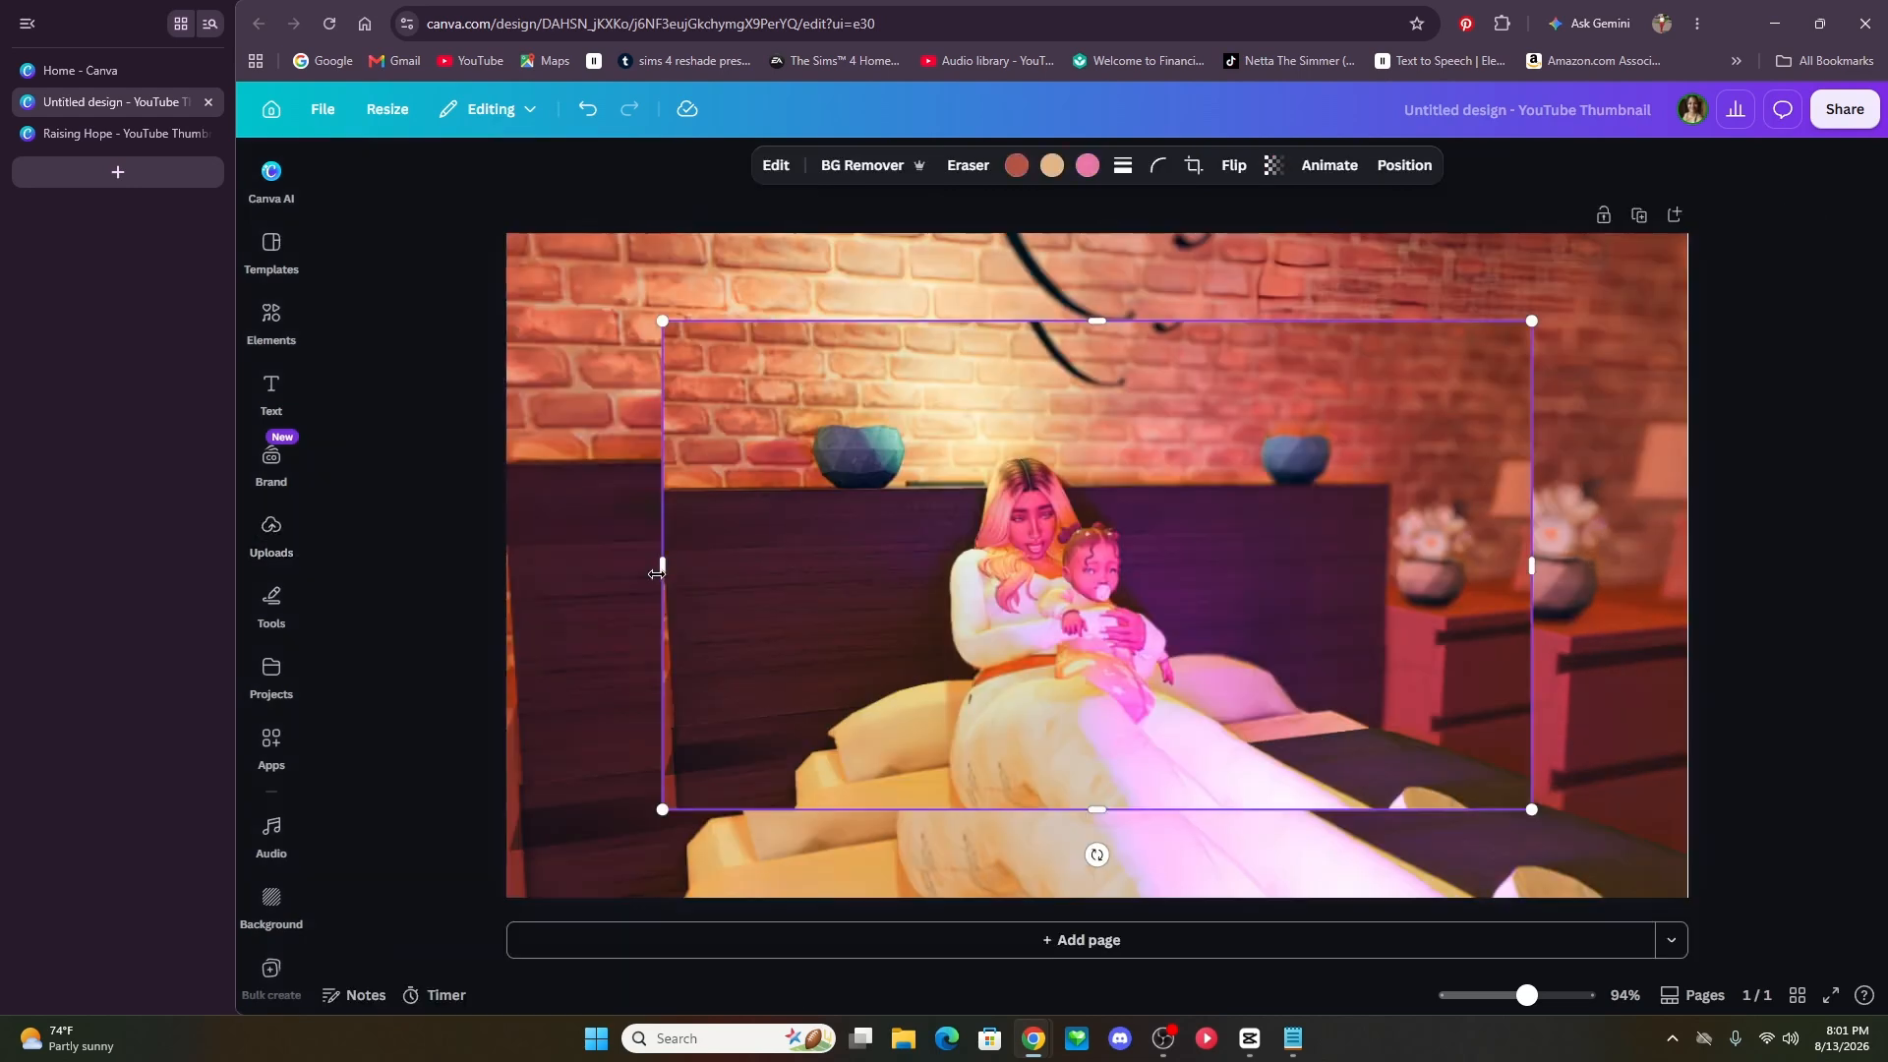
left_click(865, 169)
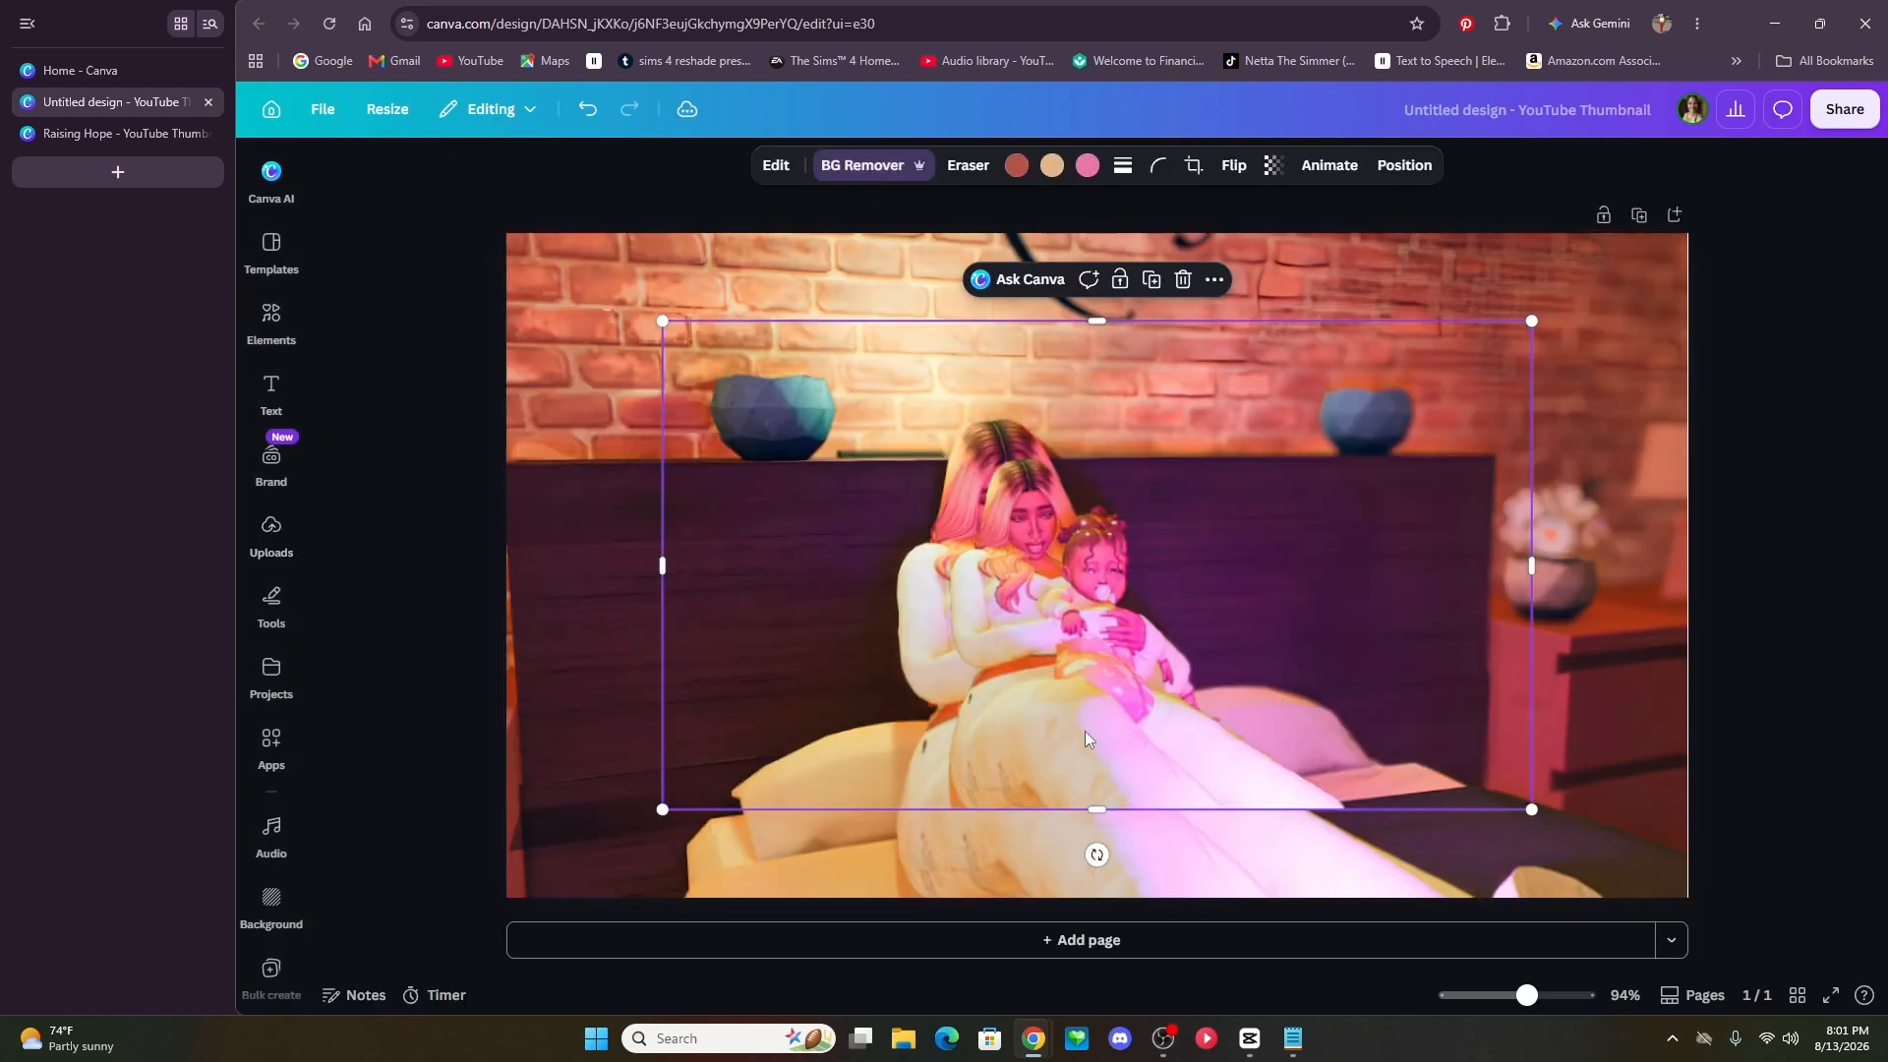
left_click_drag(1086, 736, 1514, 627)
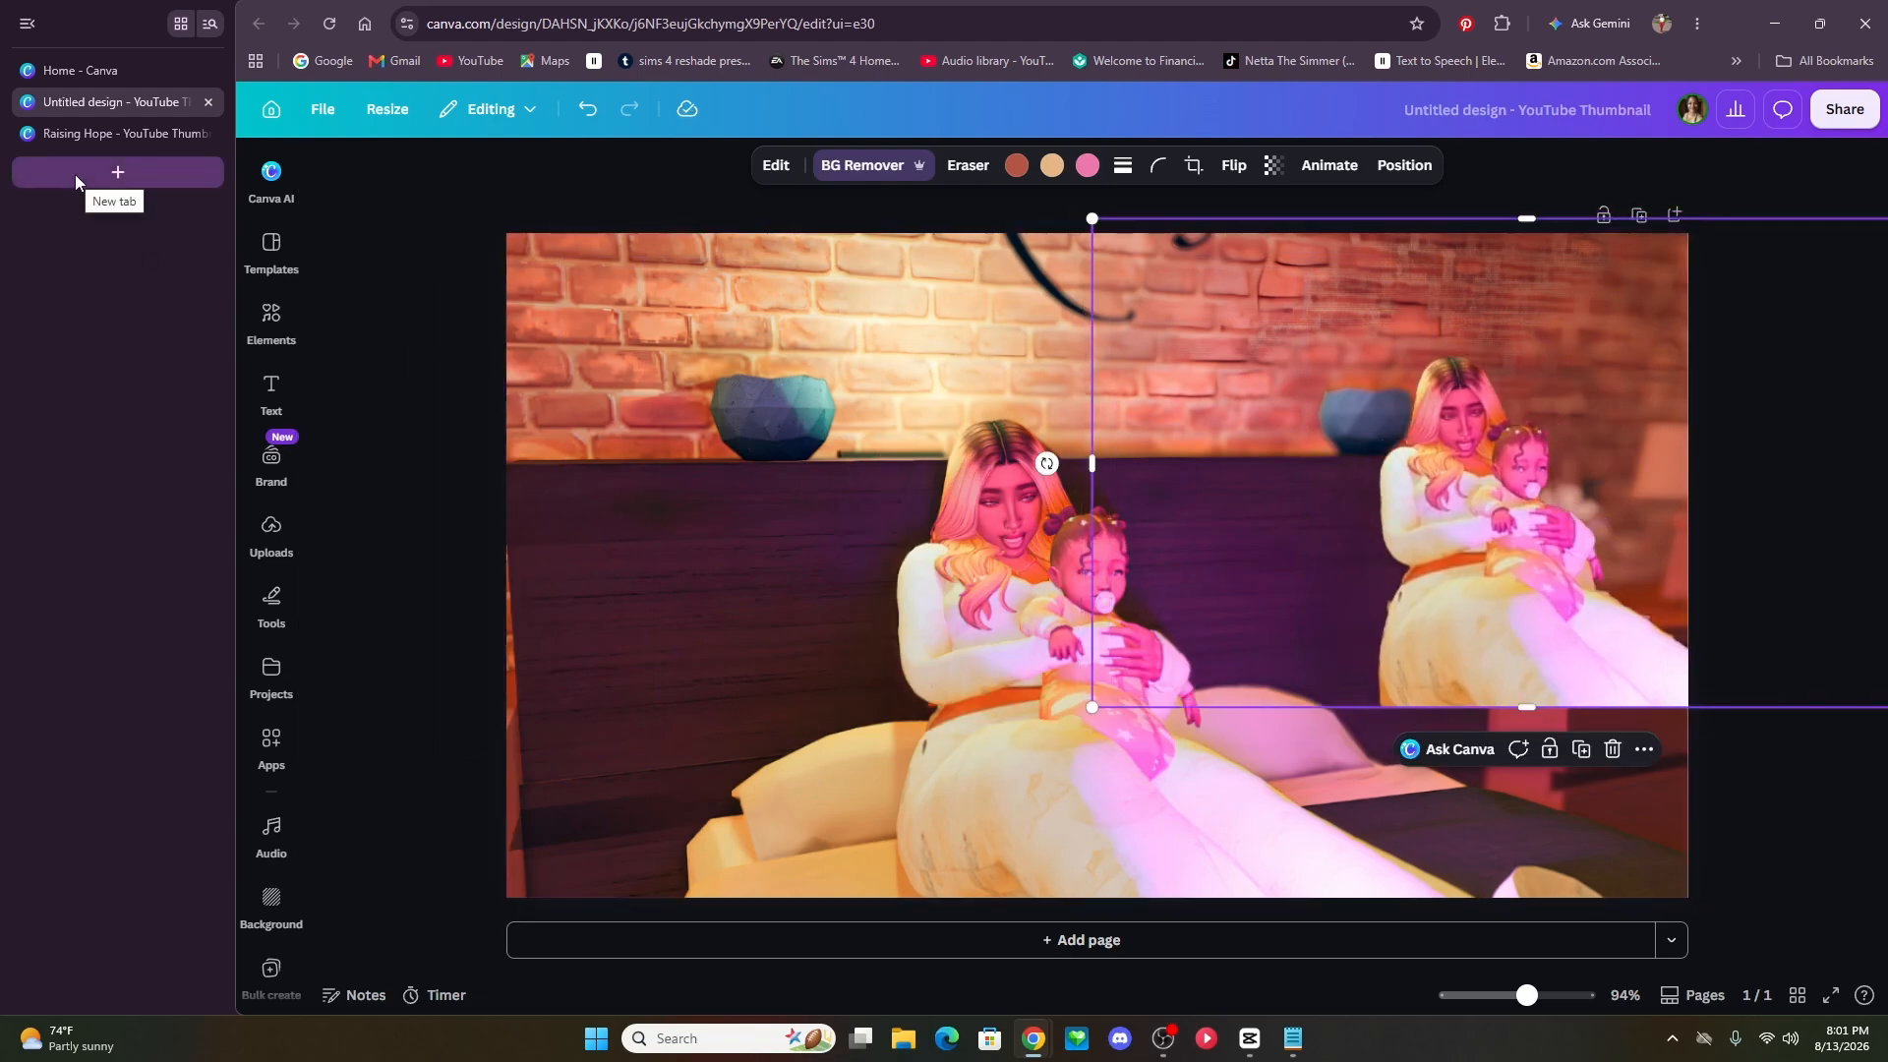
- Search Google for "remove background from image free" in a new tab and open the remove.bg website
left_click(75, 175)
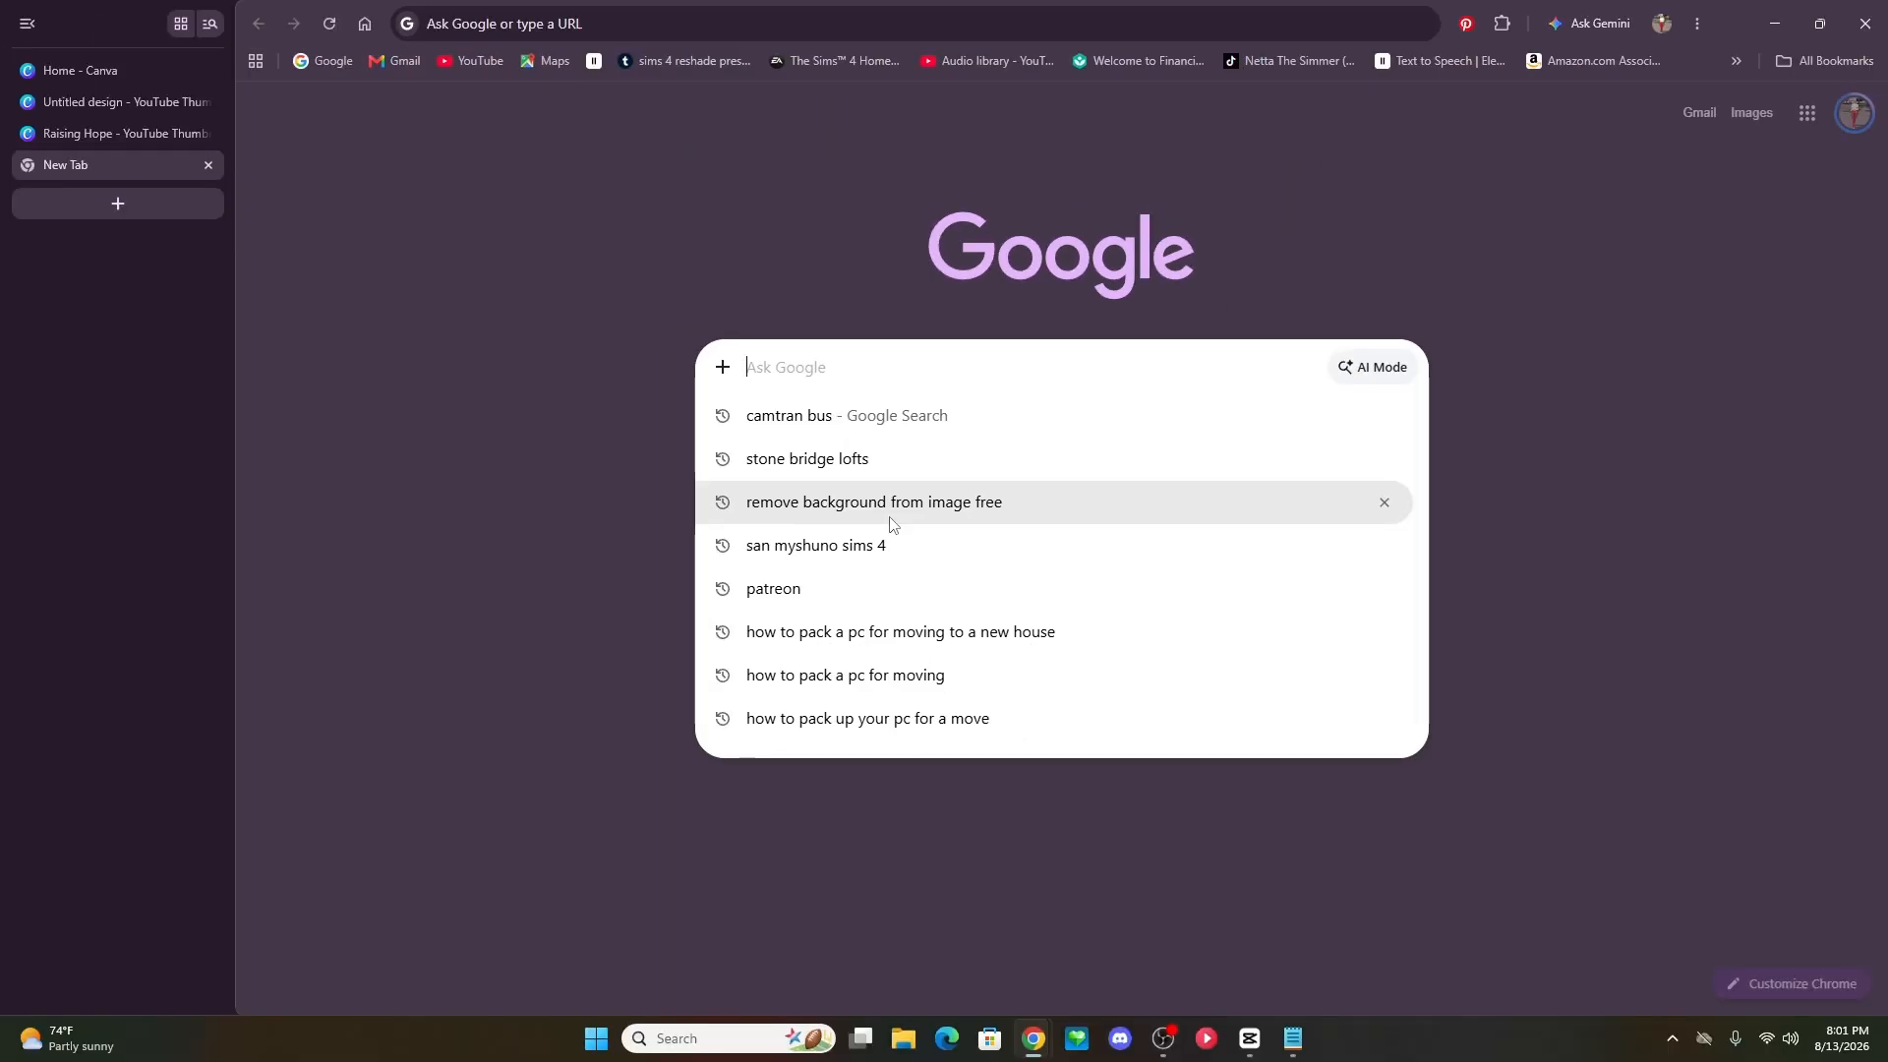
left_click(955, 505)
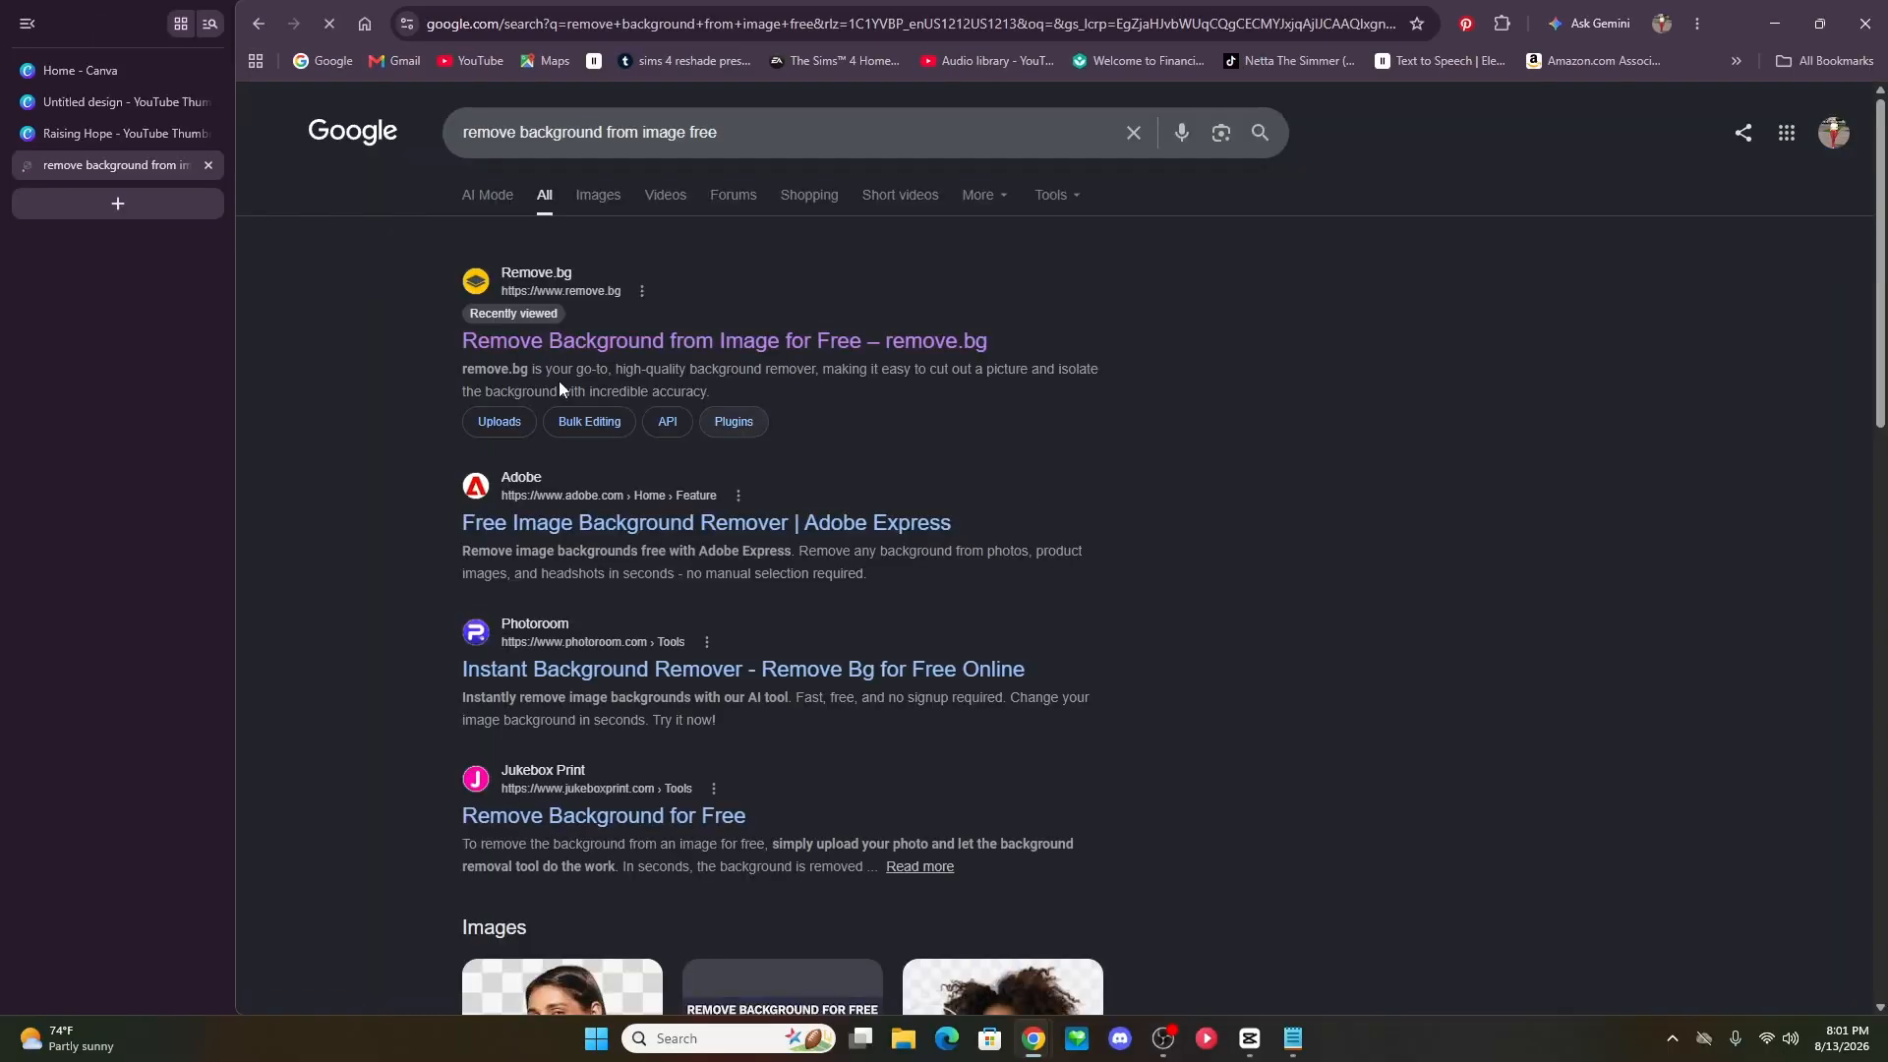
left_click(594, 334)
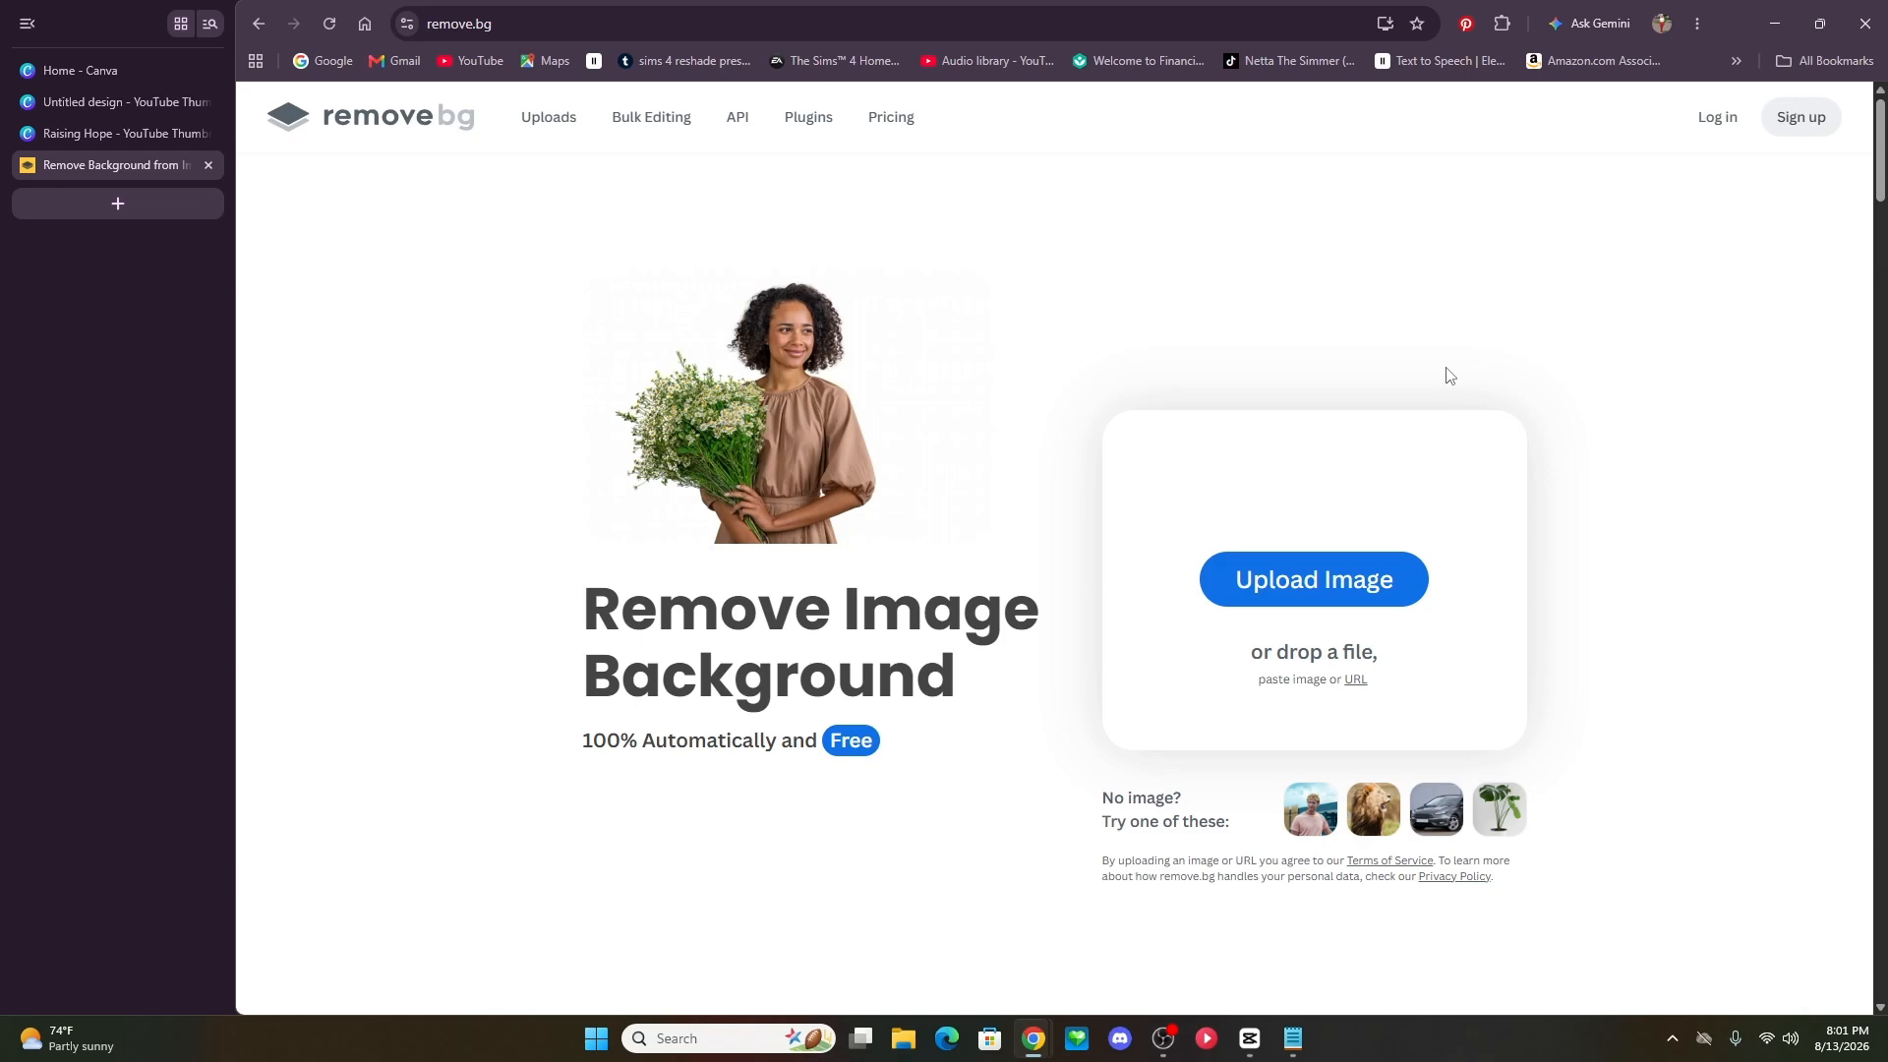
- Upload the 2026-08-12_17-12-26-879 gameplay image from the Raising Hope folder to have its background removed
left_click(1372, 582)
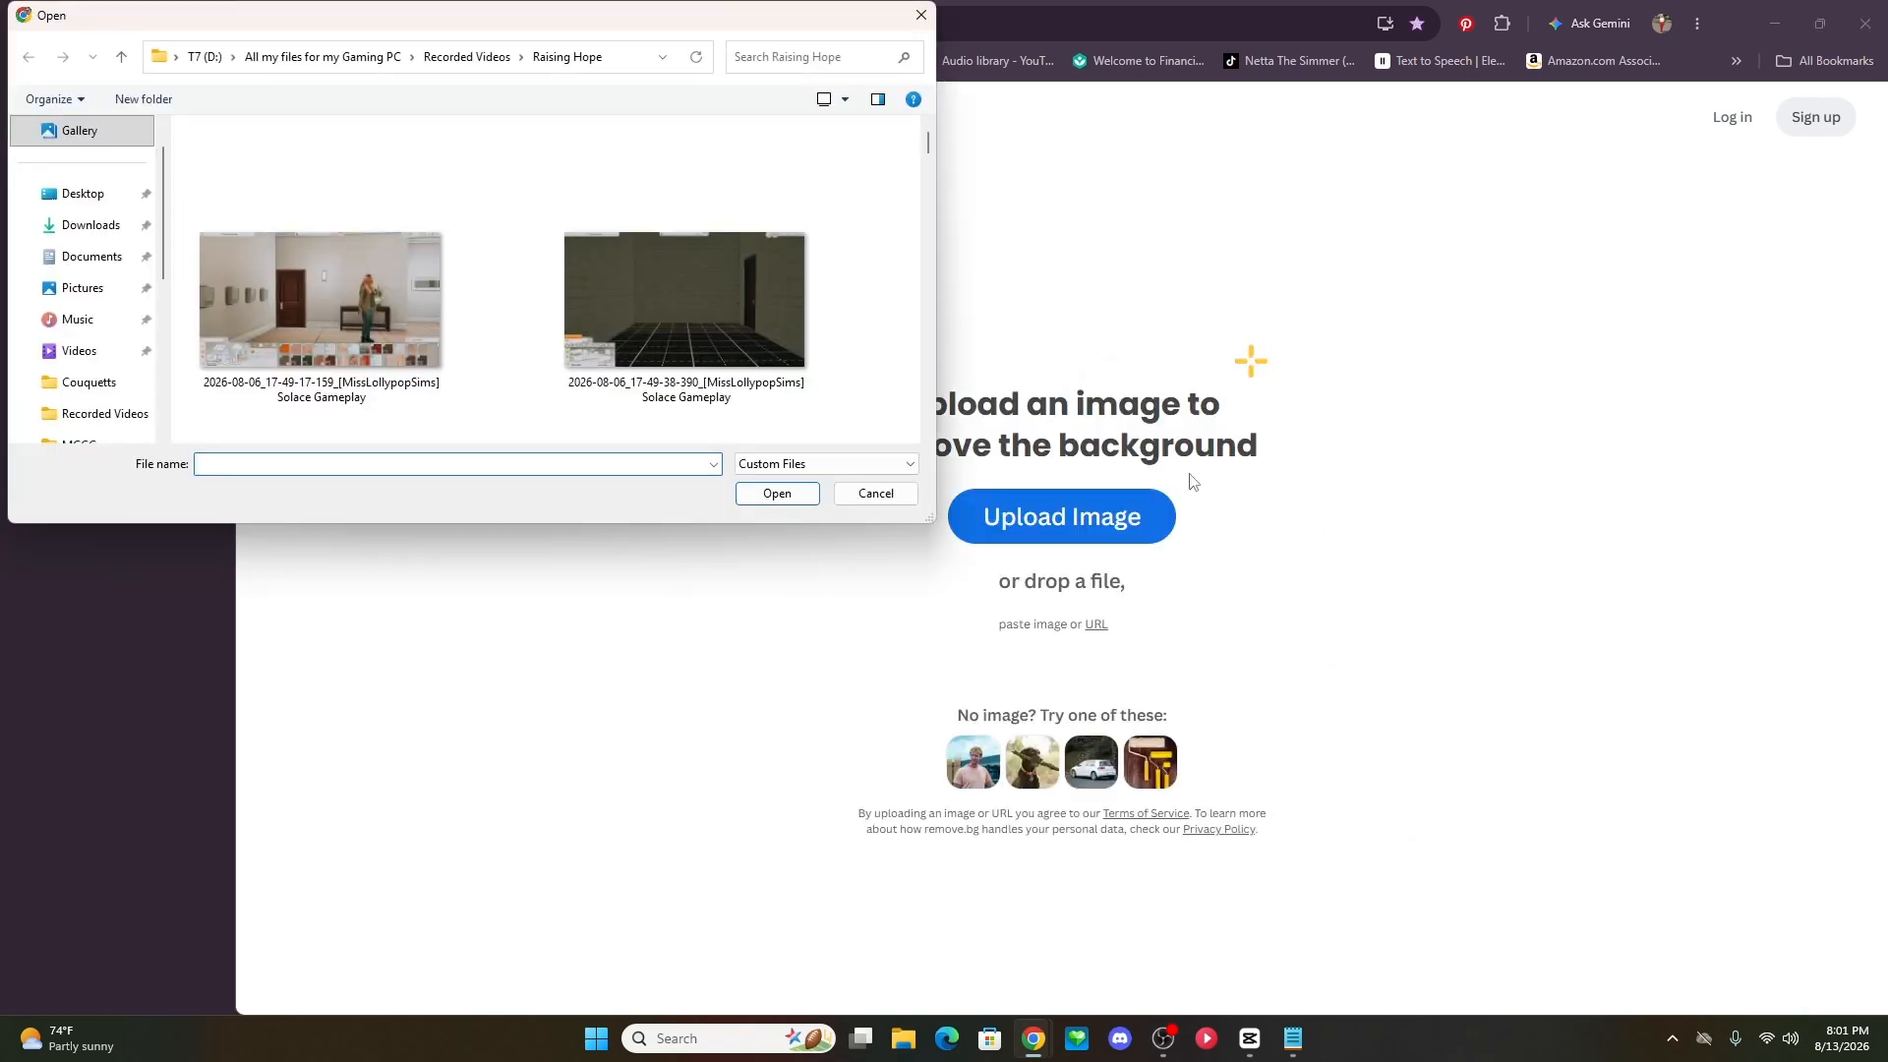
scroll(466, 333, "down", 5)
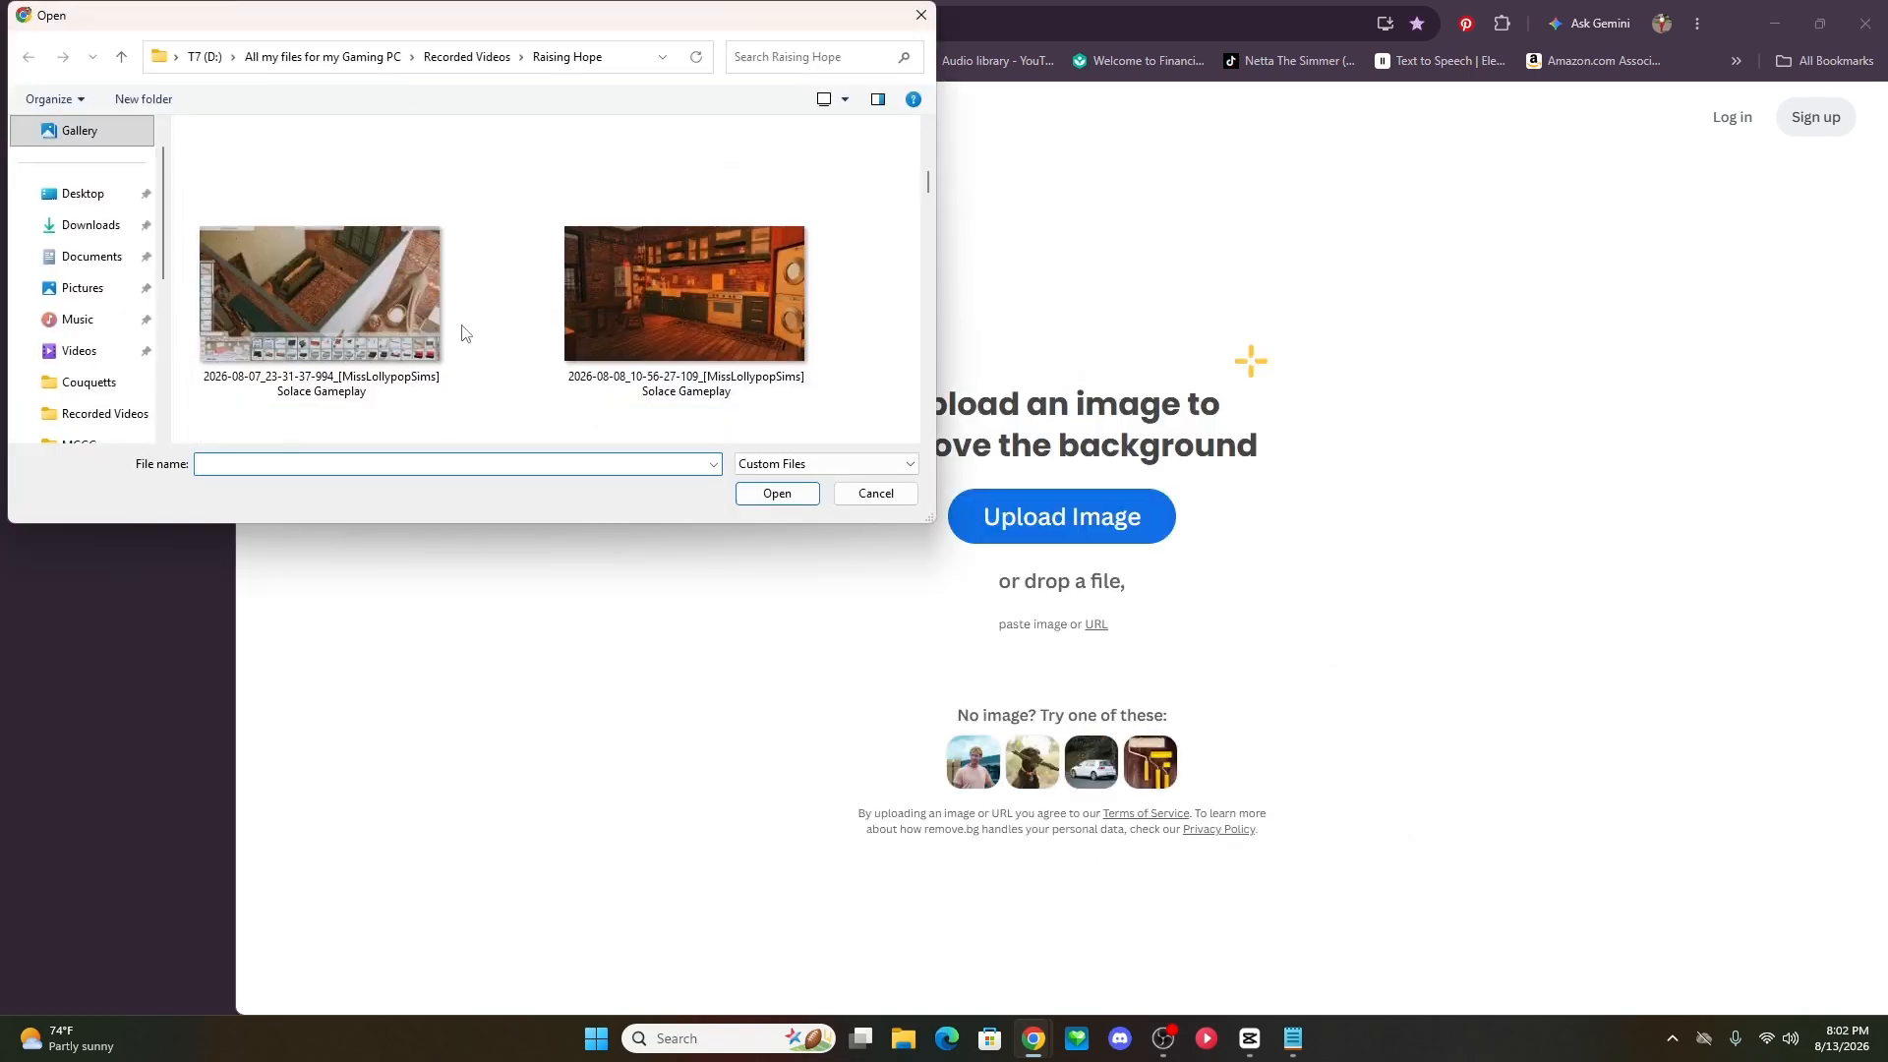
scroll(466, 333, "down", 5)
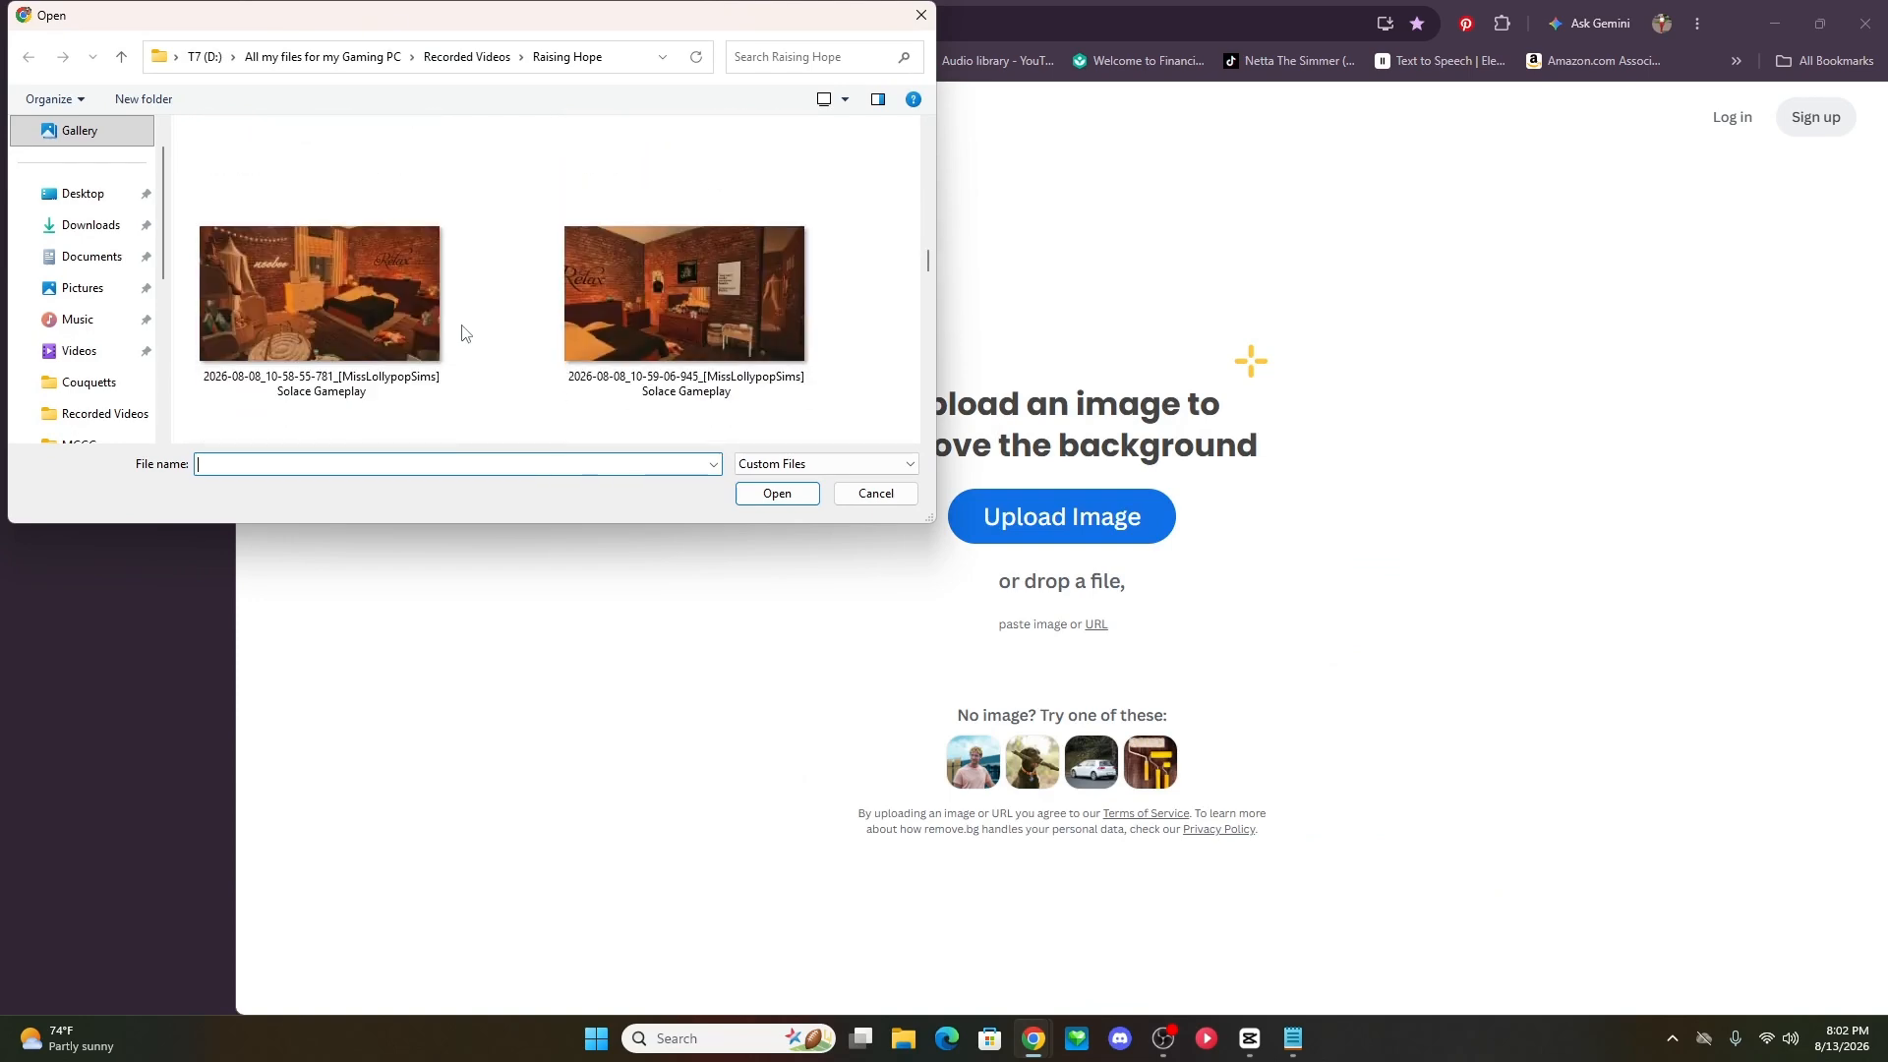
scroll(466, 334, "down", 5)
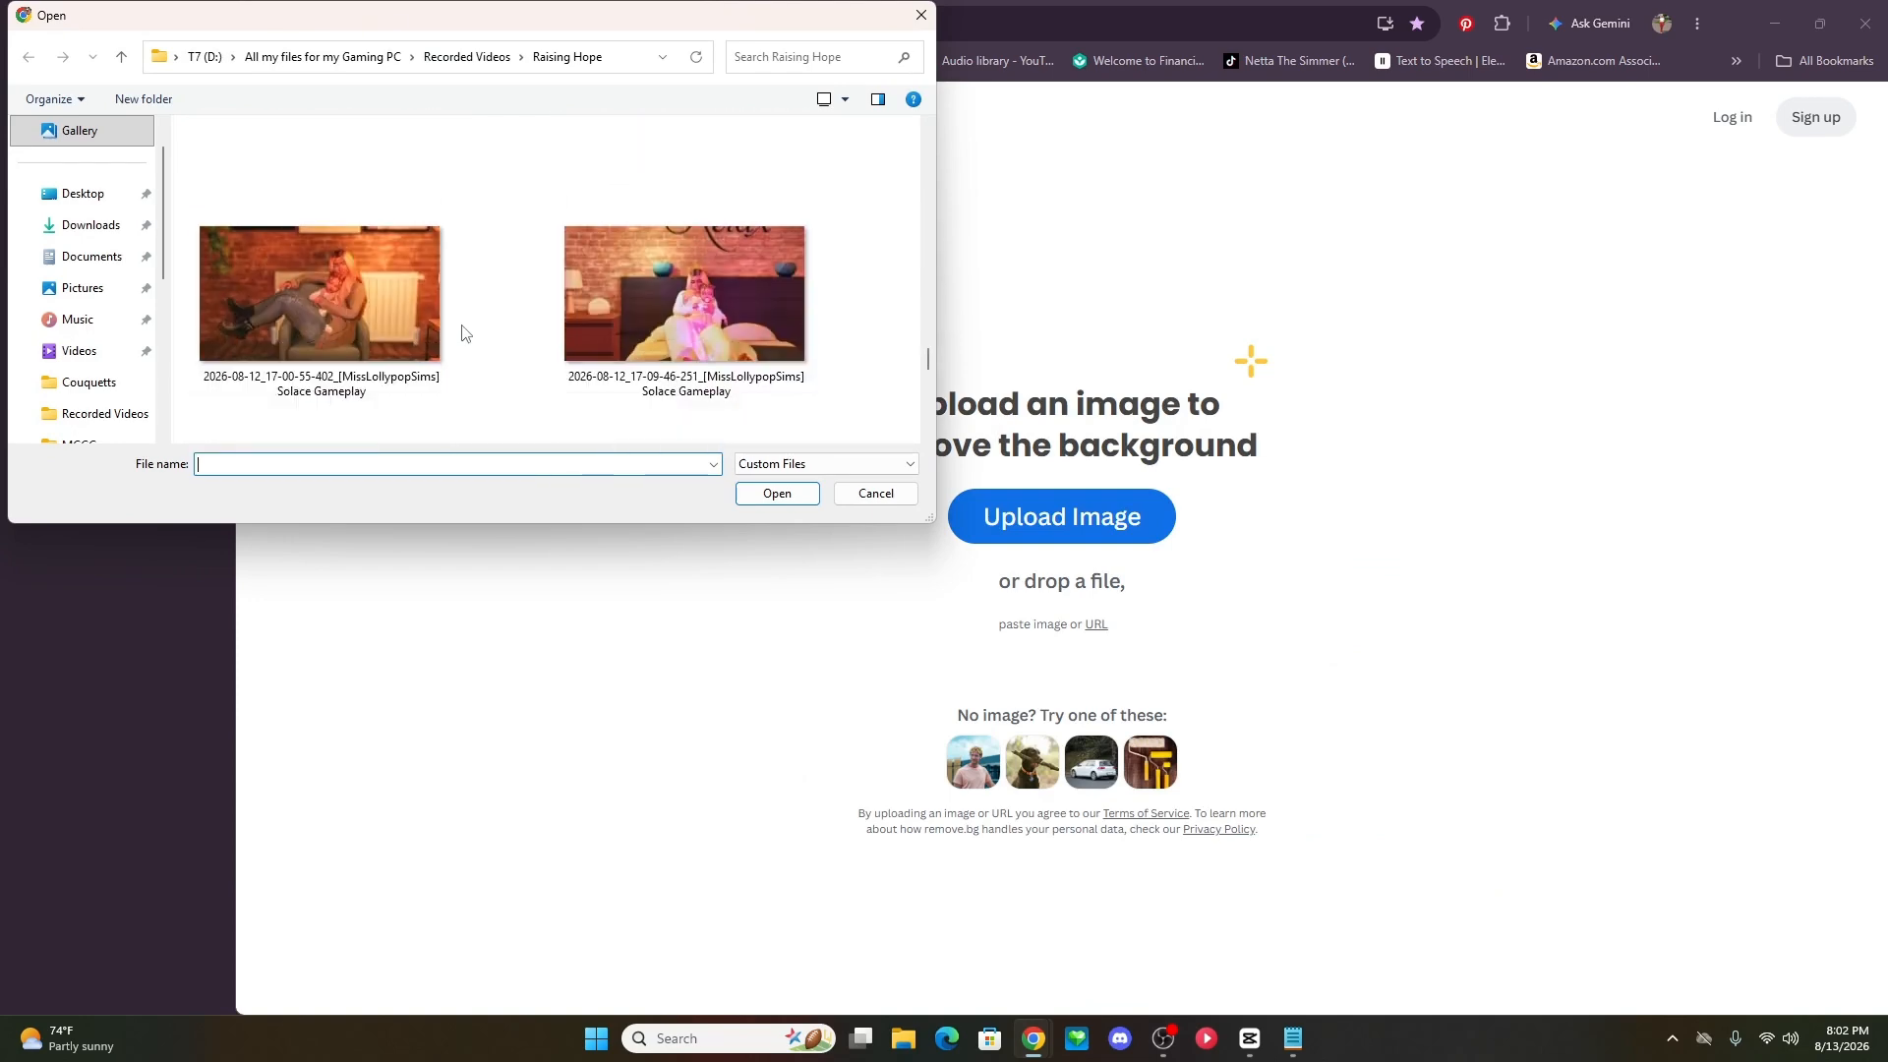
scroll(466, 333, "down", 2)
scroll(466, 333, "down", 2)
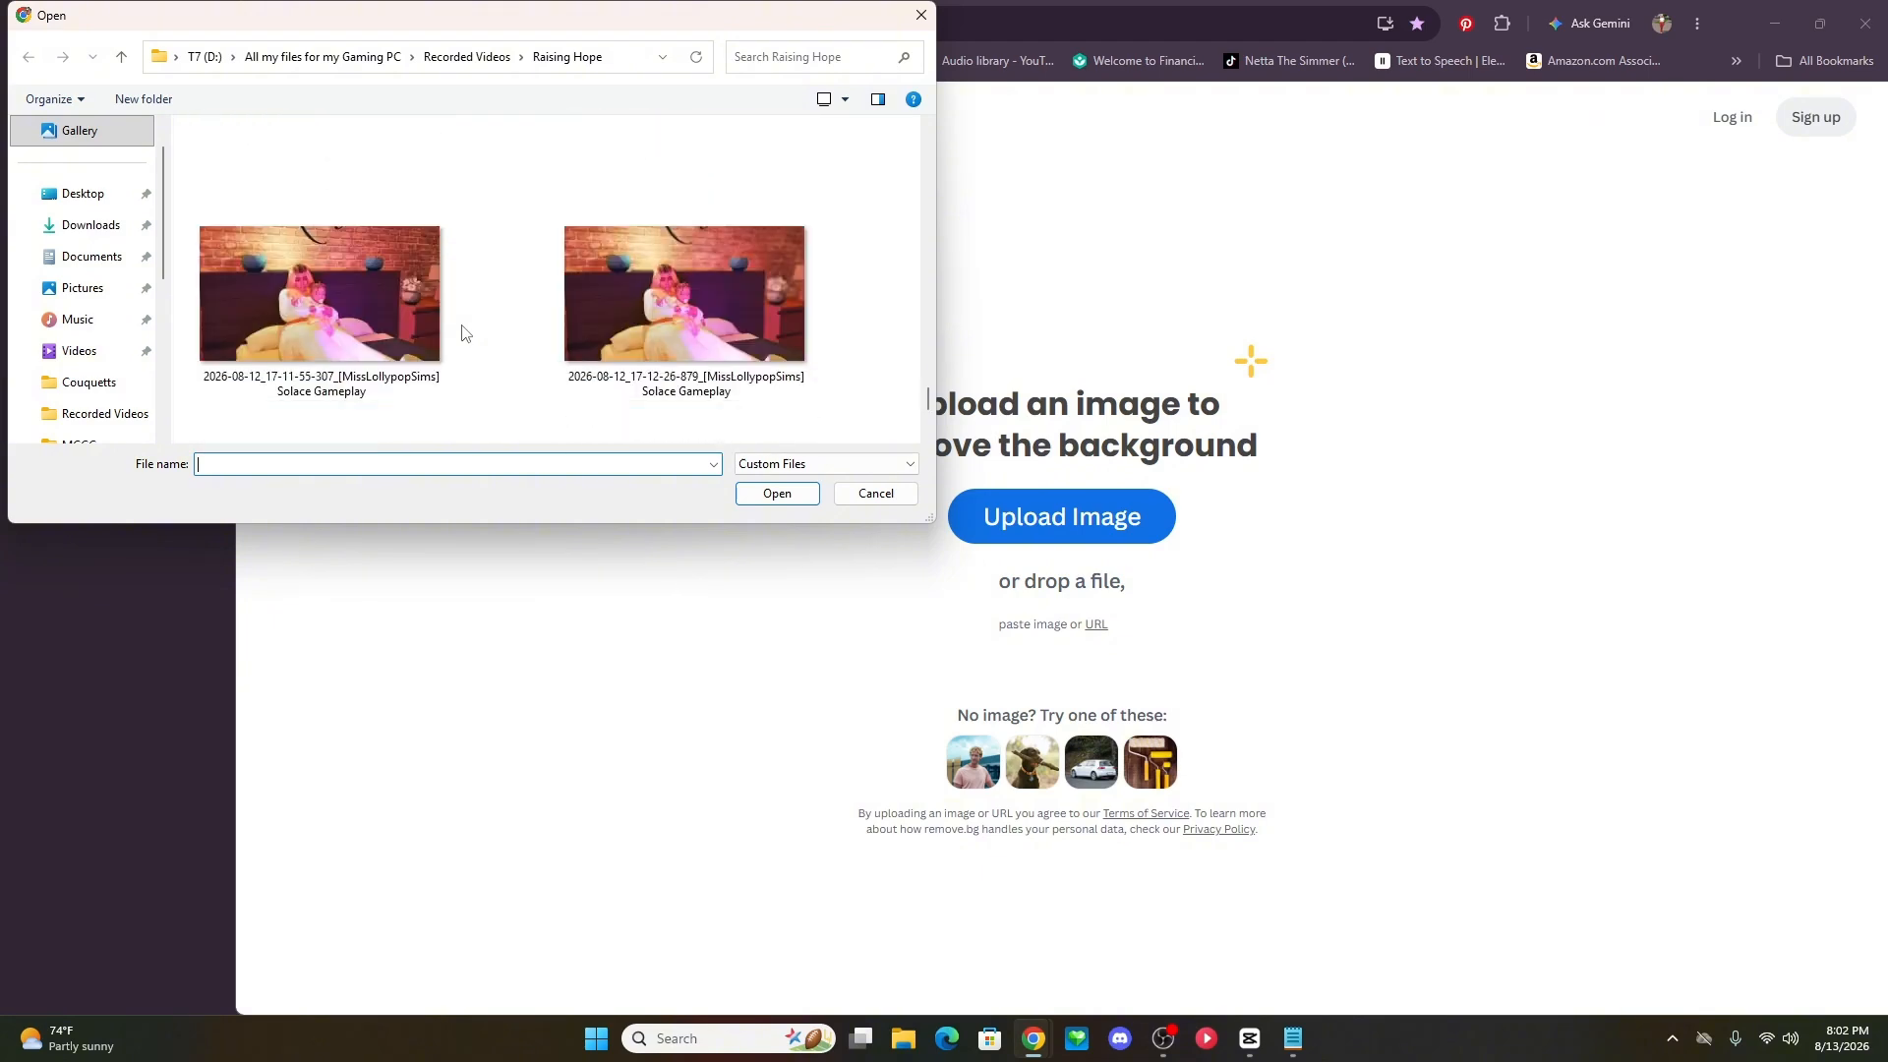
left_click(688, 316)
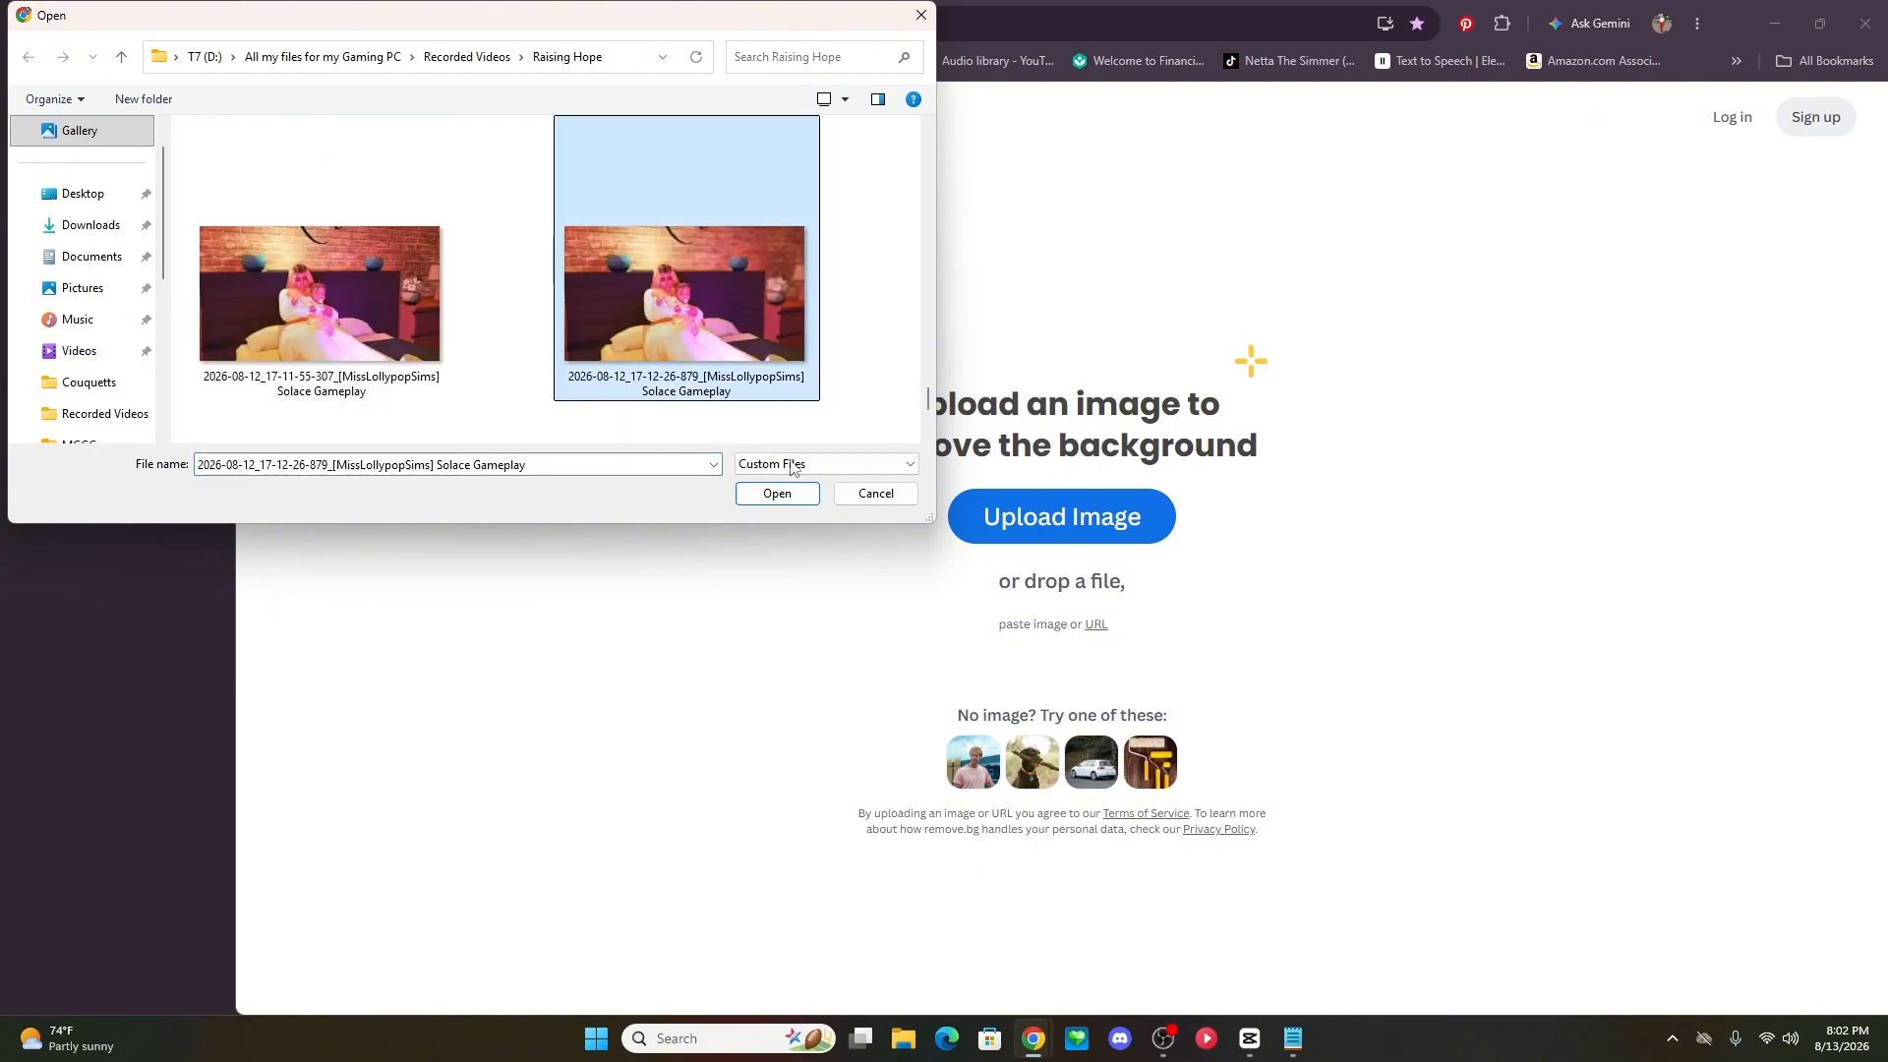
left_click(797, 495)
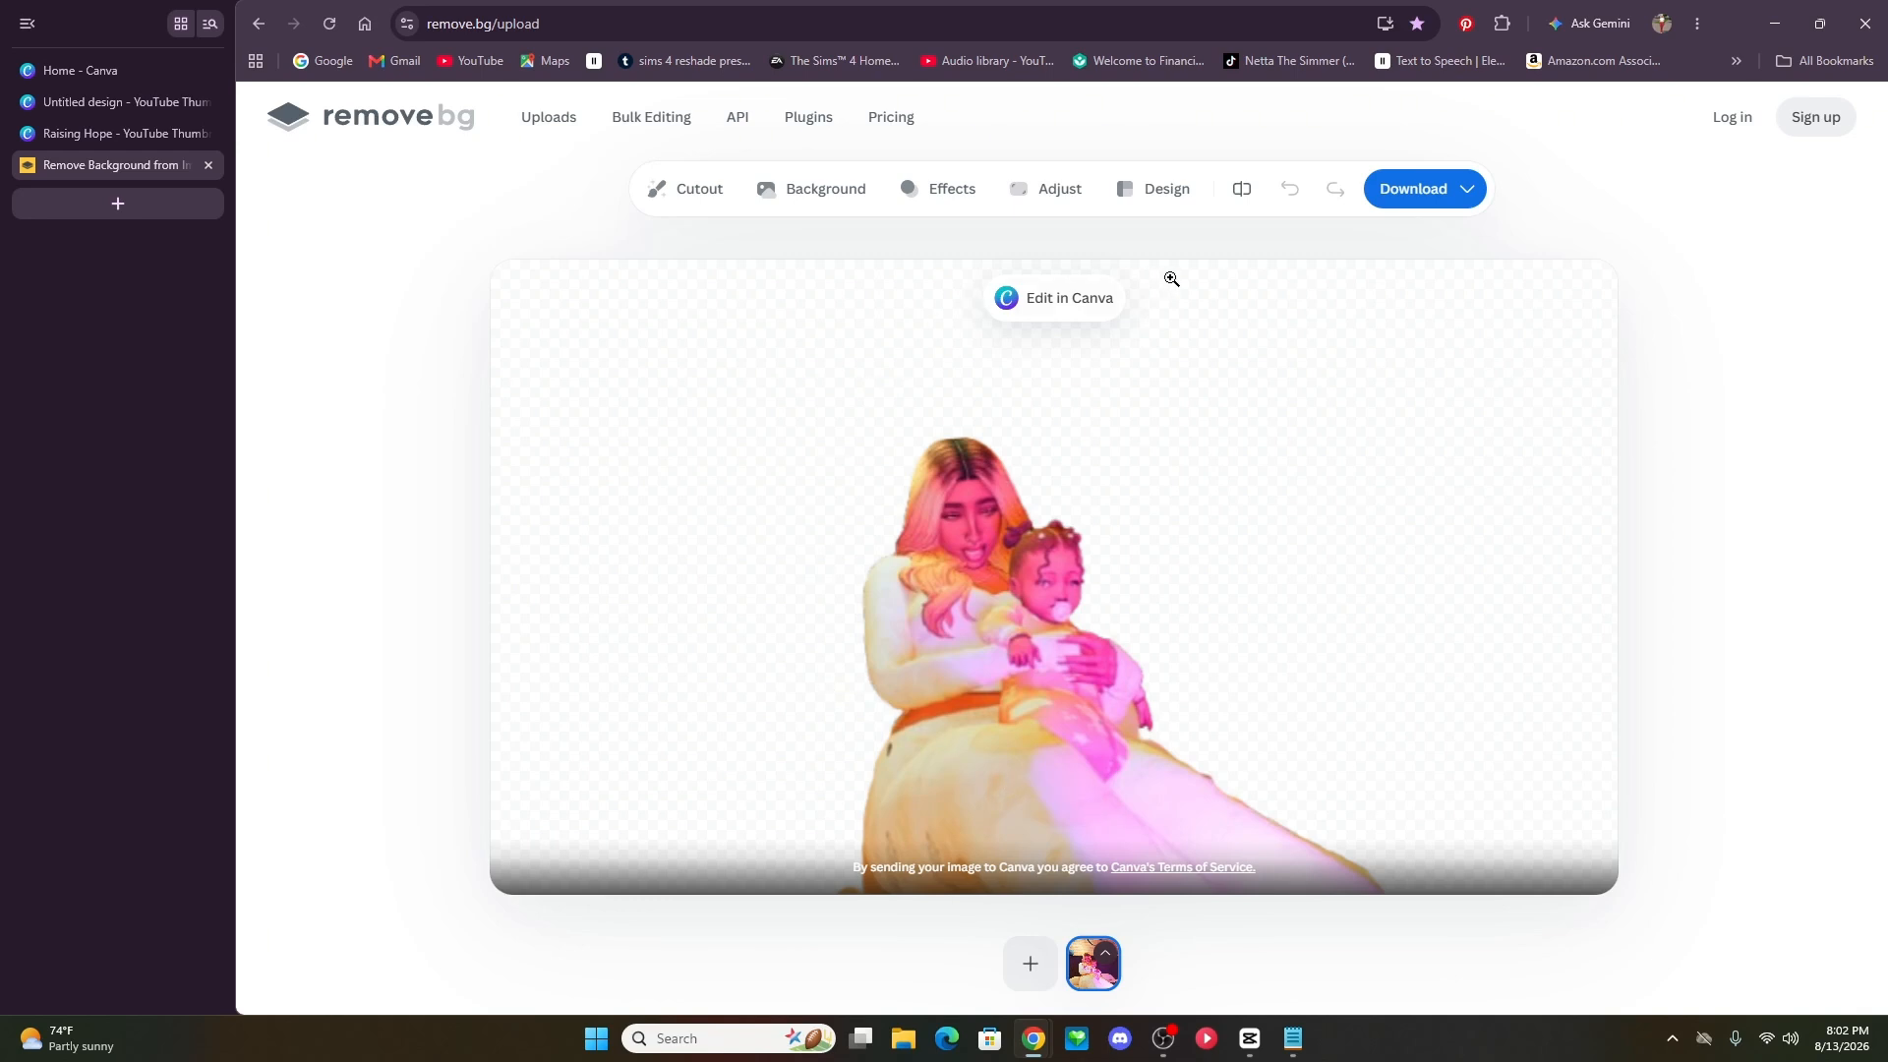
- Check the adjustment options and the paid plans for the Max 1920 x 1080 download, and return to the cutout
left_click(1054, 189)
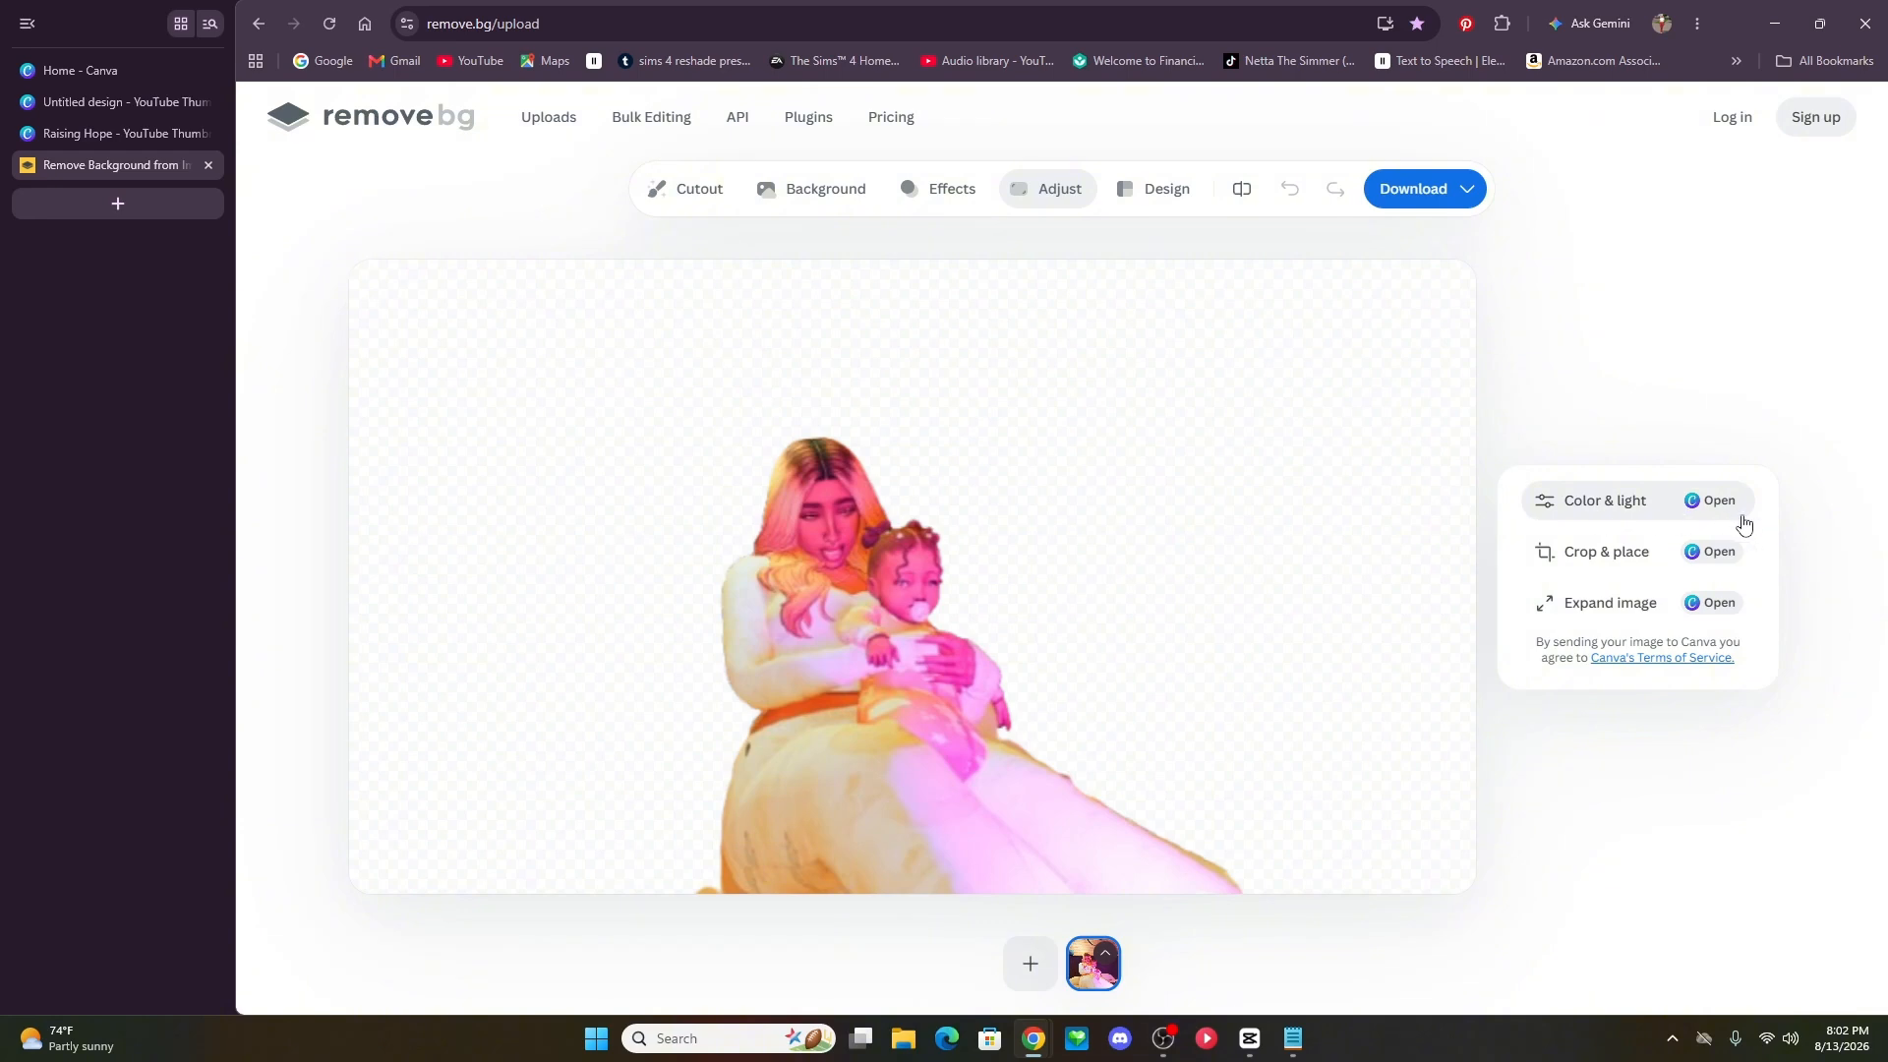
left_click(1467, 188)
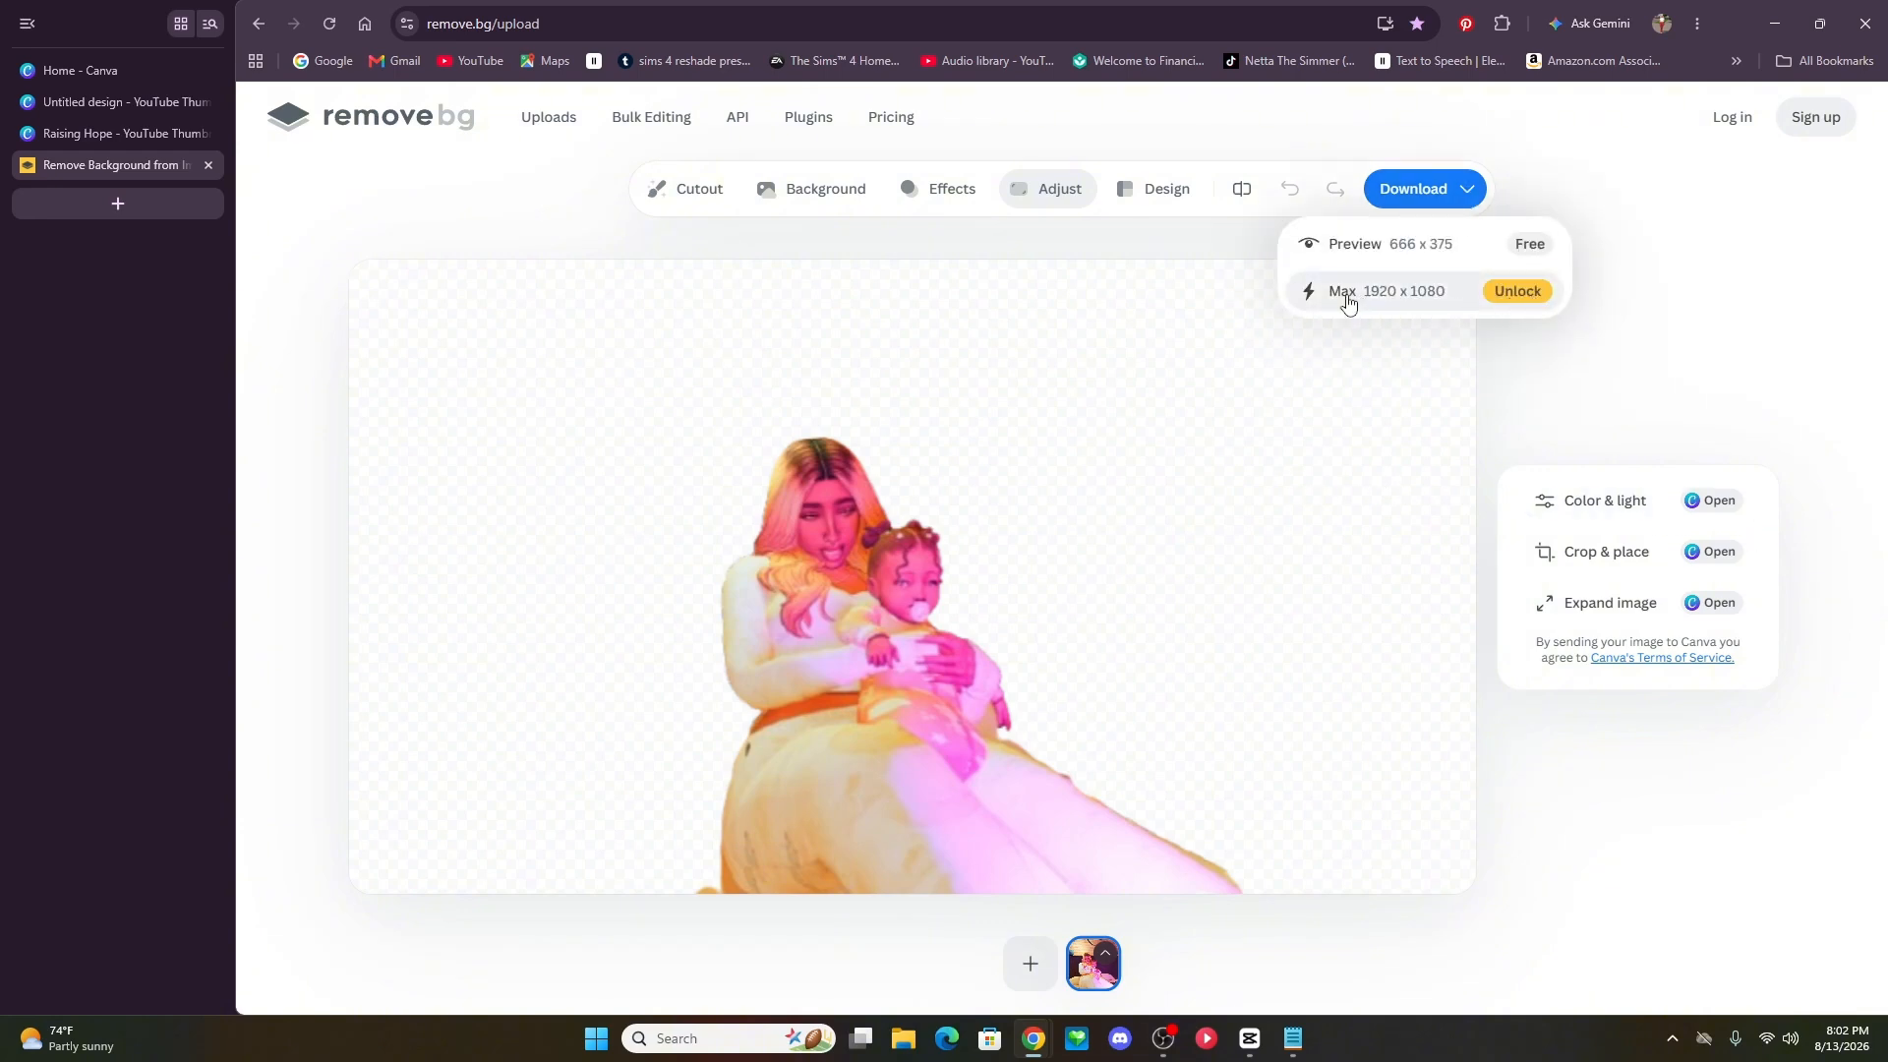
left_click(1539, 295)
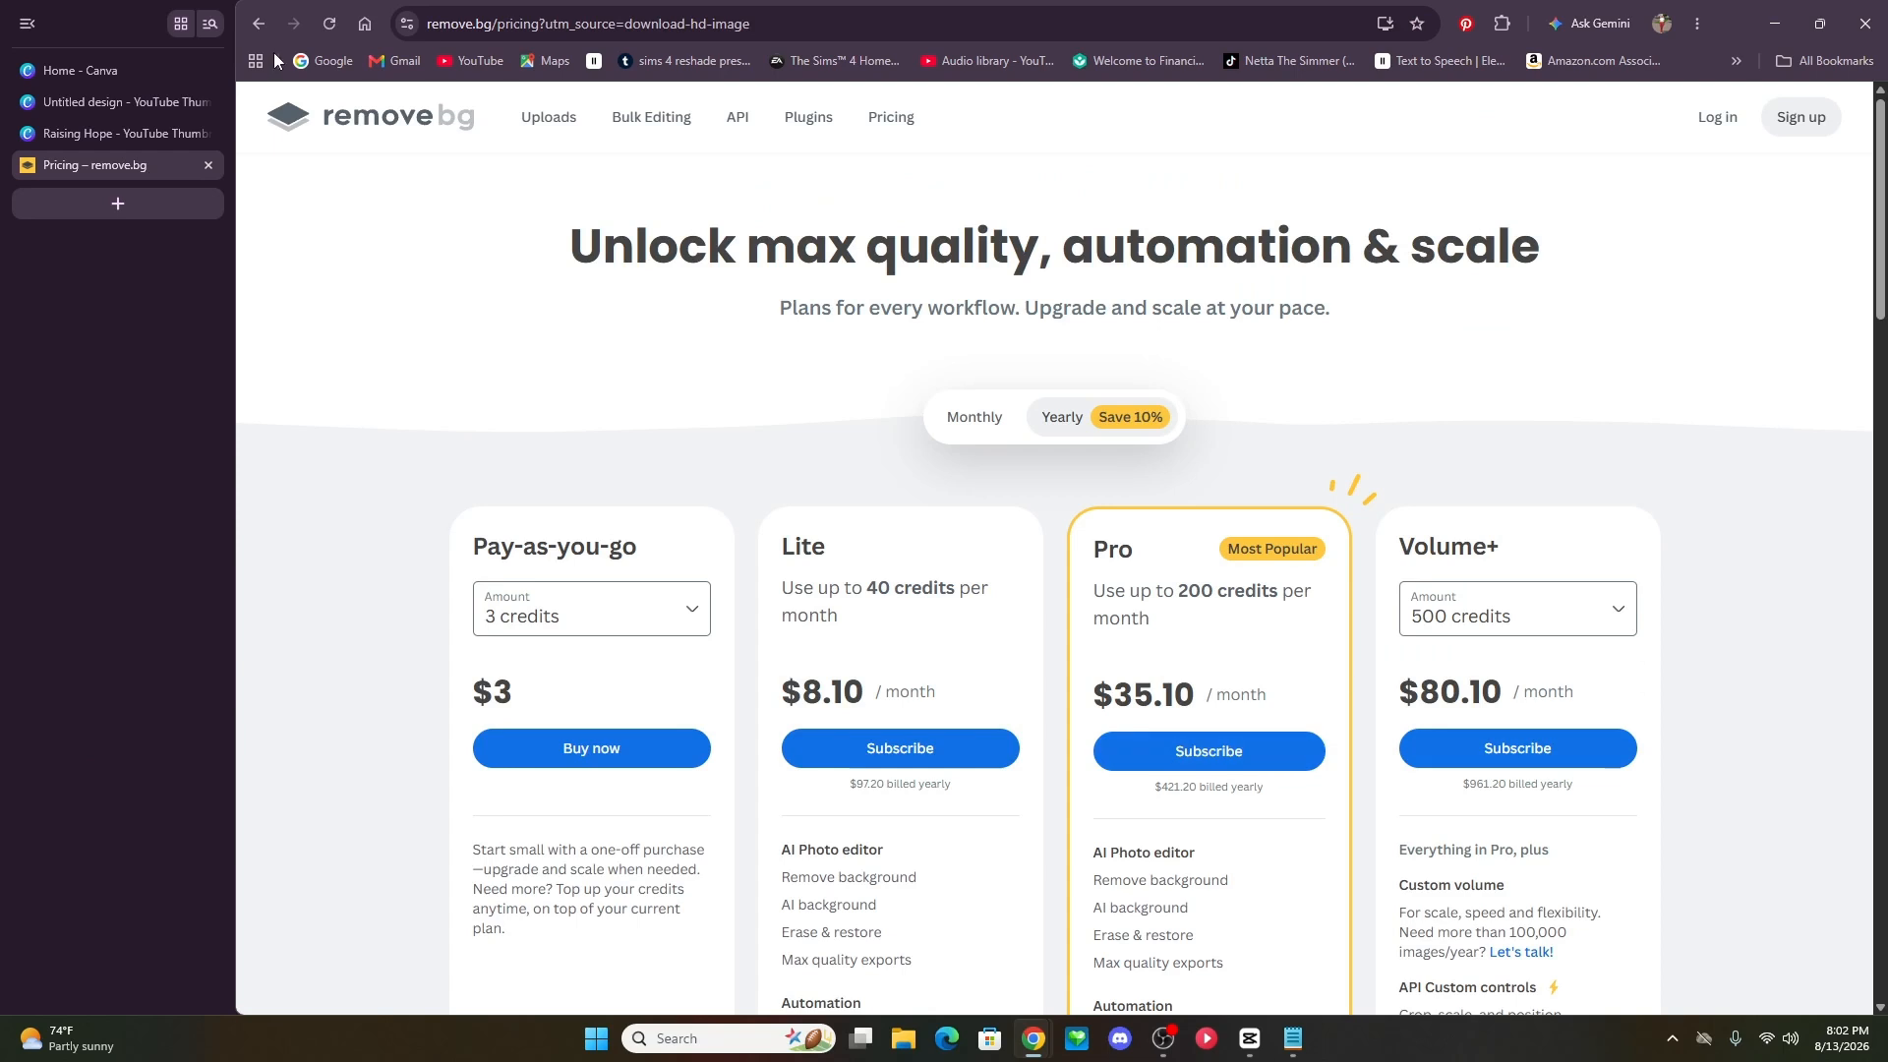
left_click(259, 23)
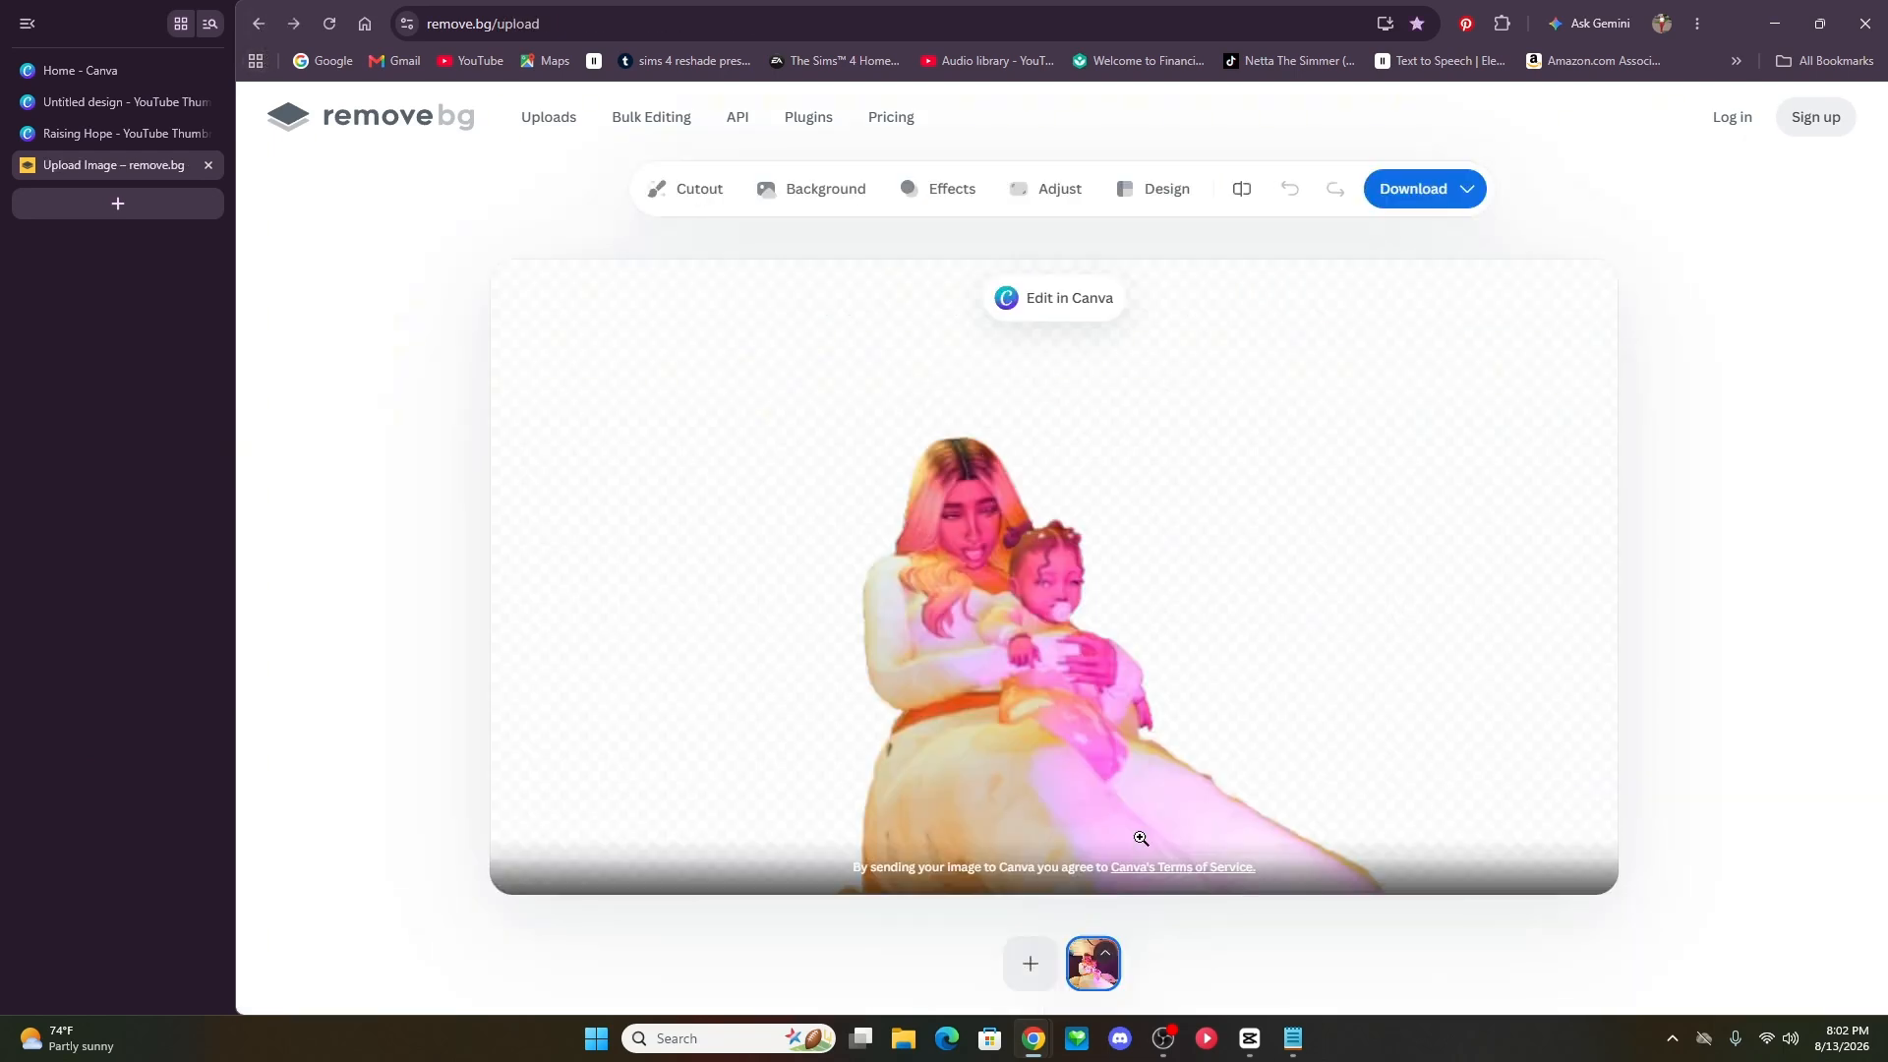
- Download the free 666 x 375 preview of the cutout and switch back to the Canva thumbnail design
left_click(1459, 201)
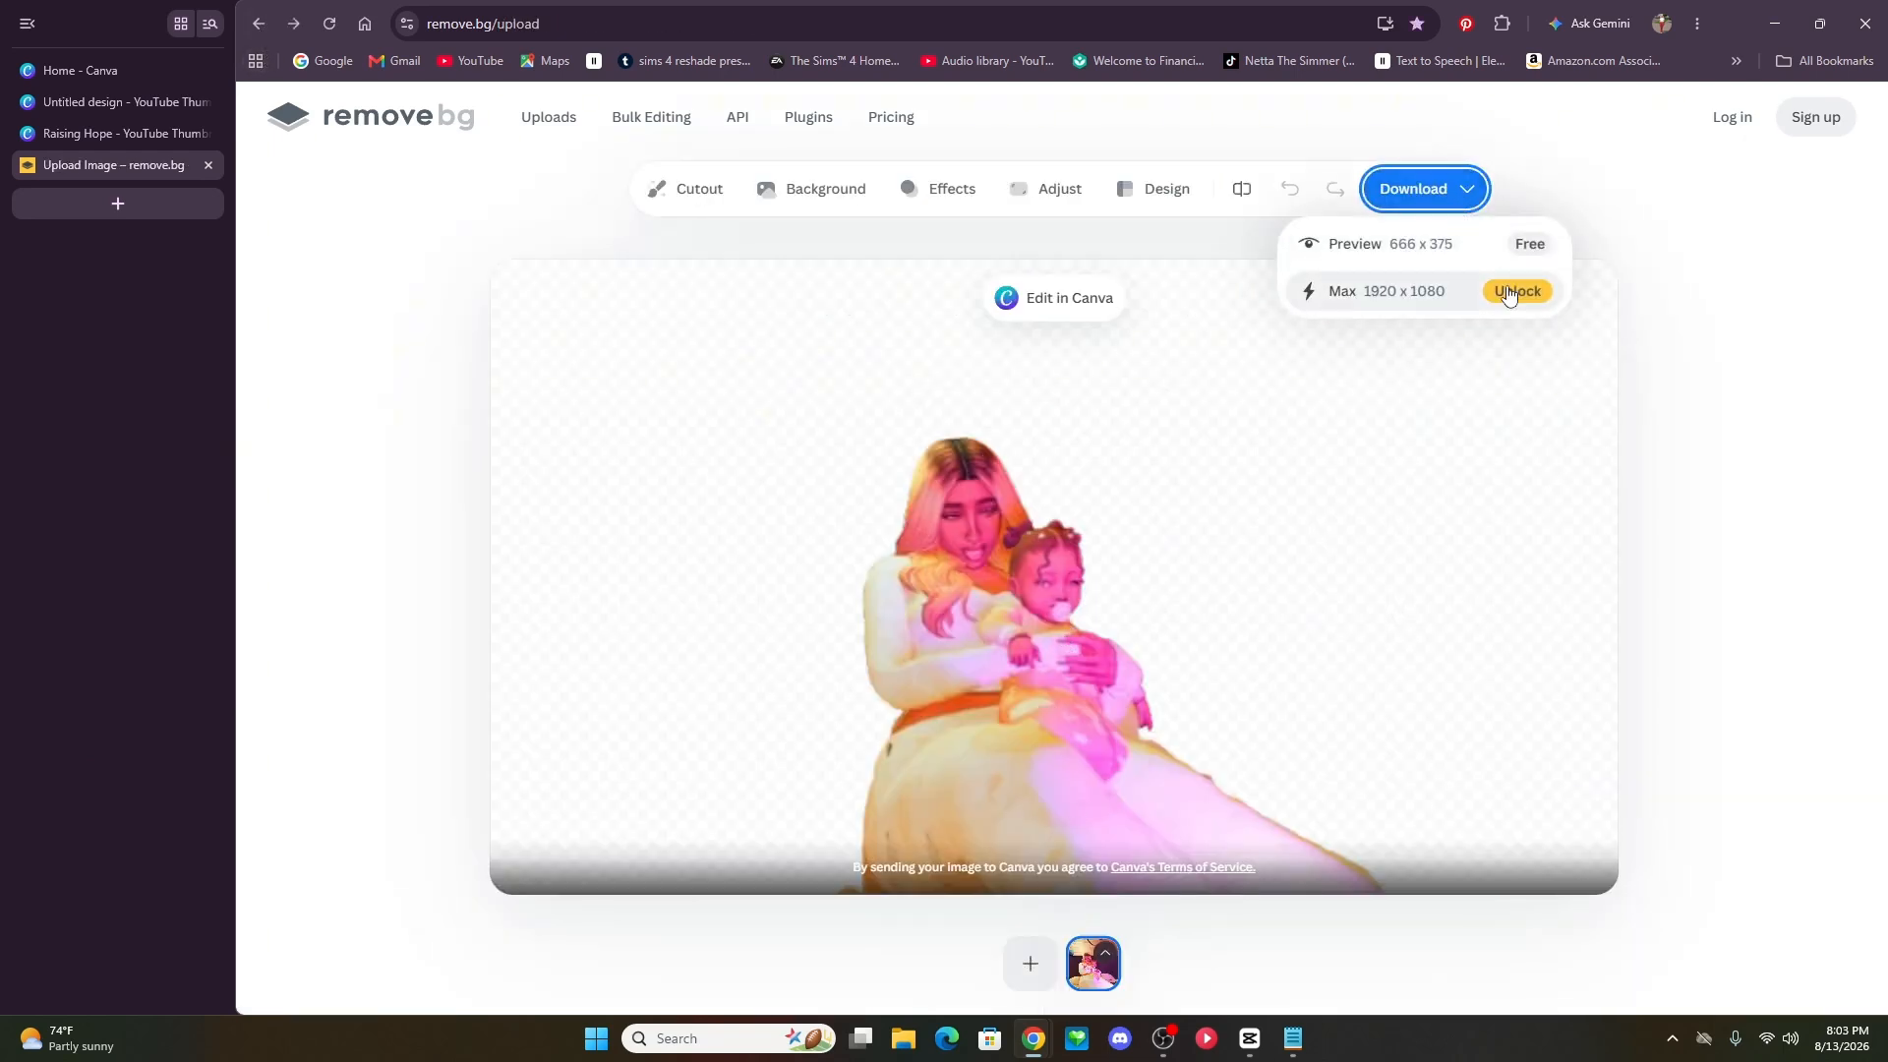
left_click(1355, 244)
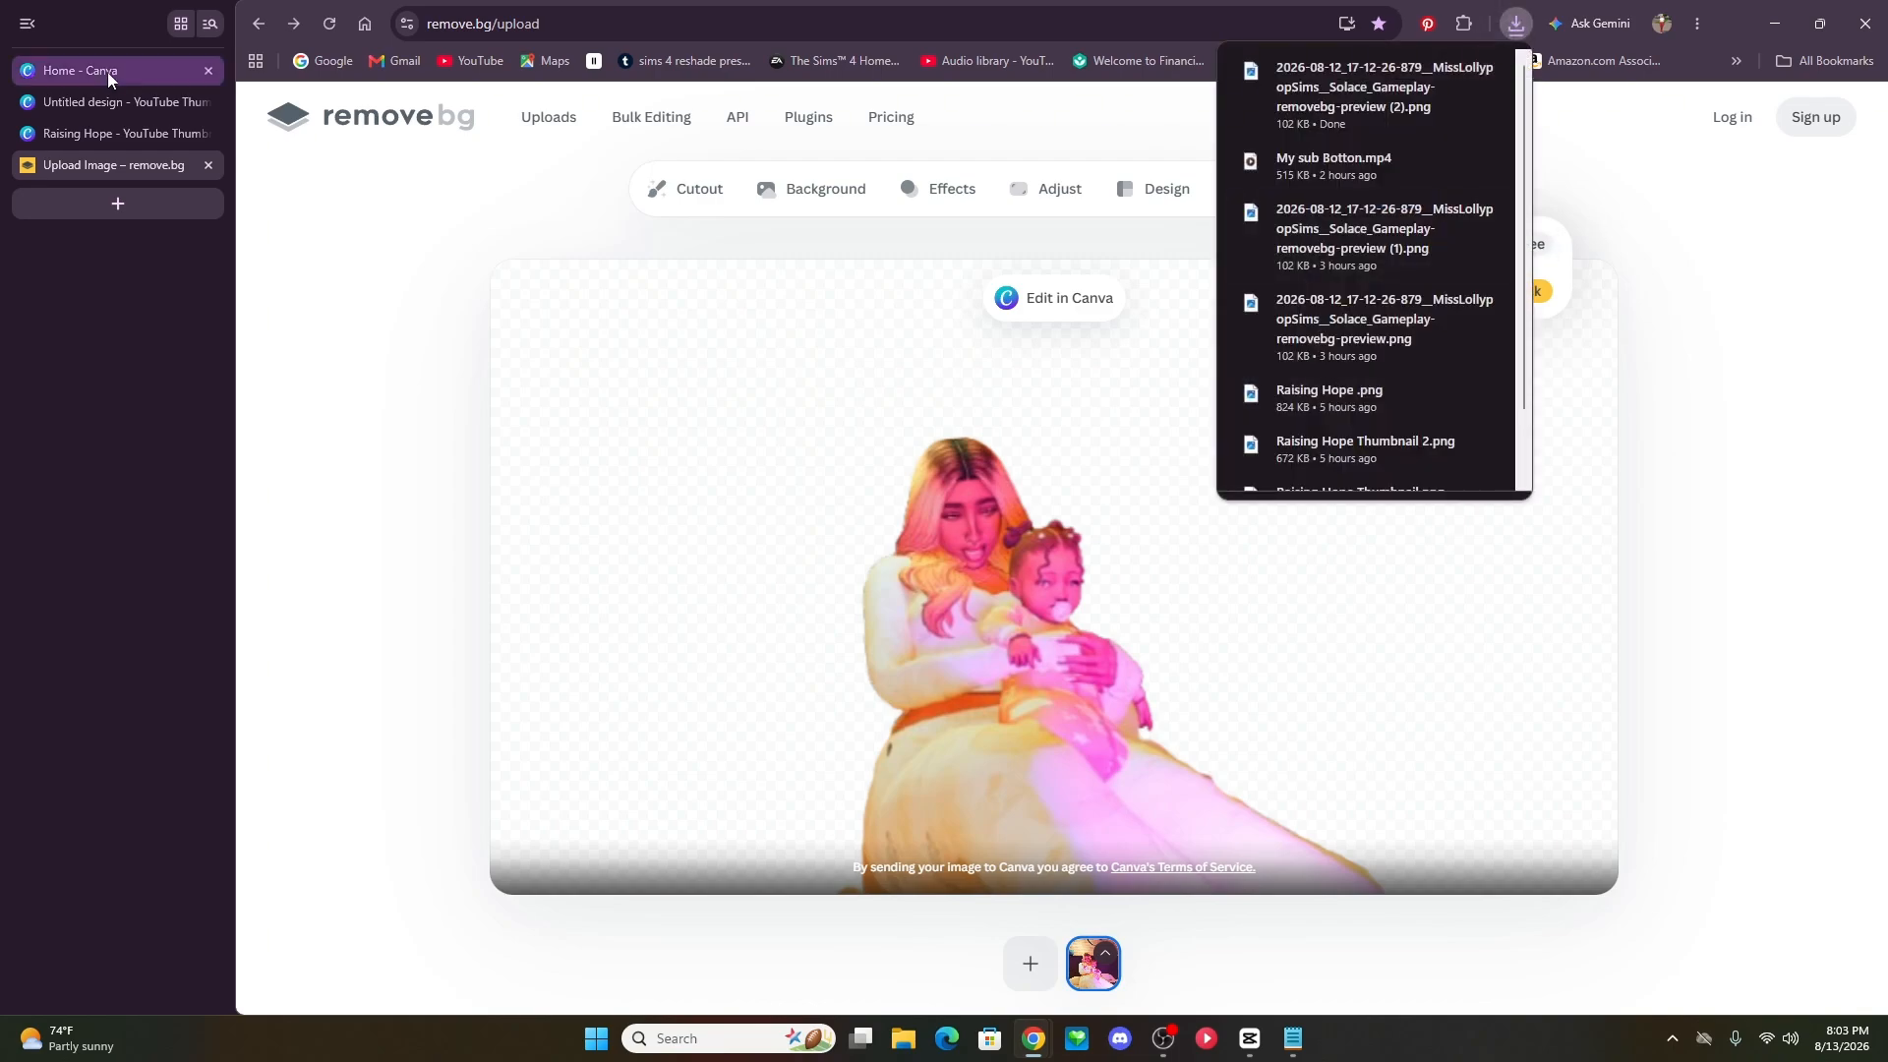
left_click(116, 102)
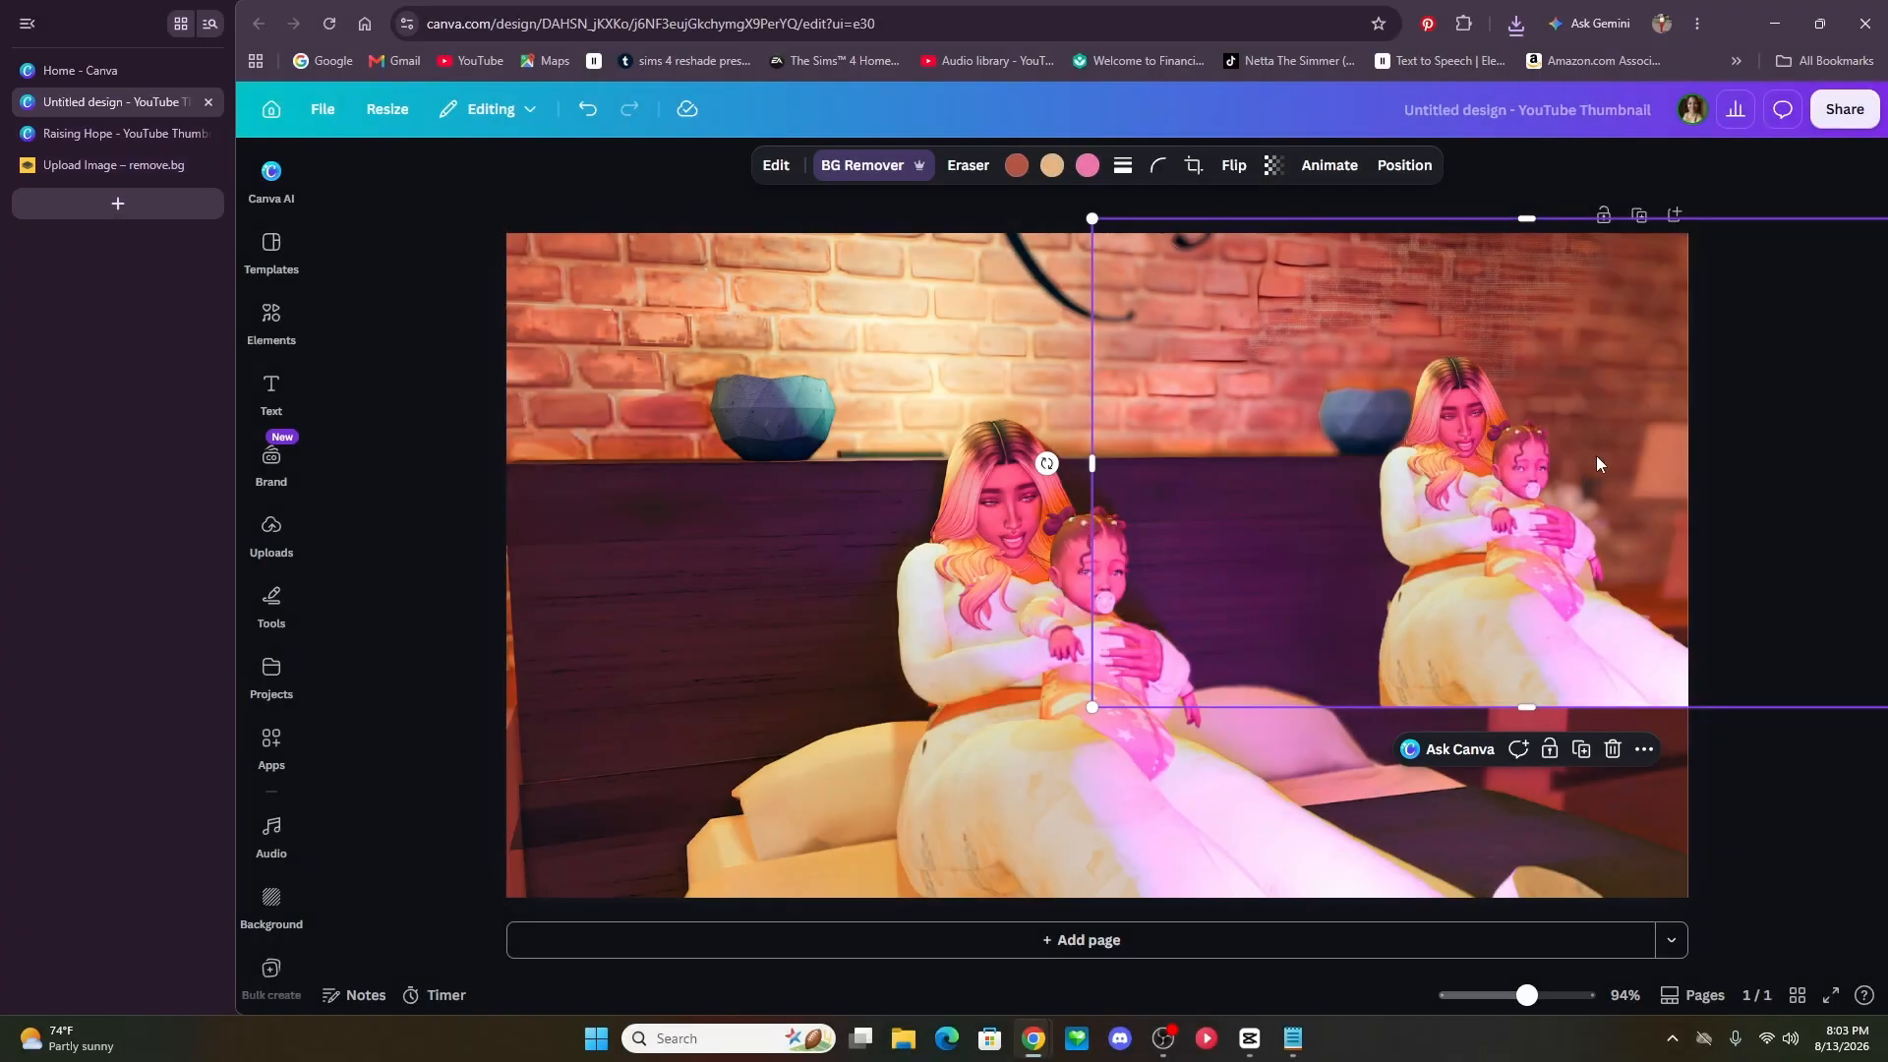
key("Escape")
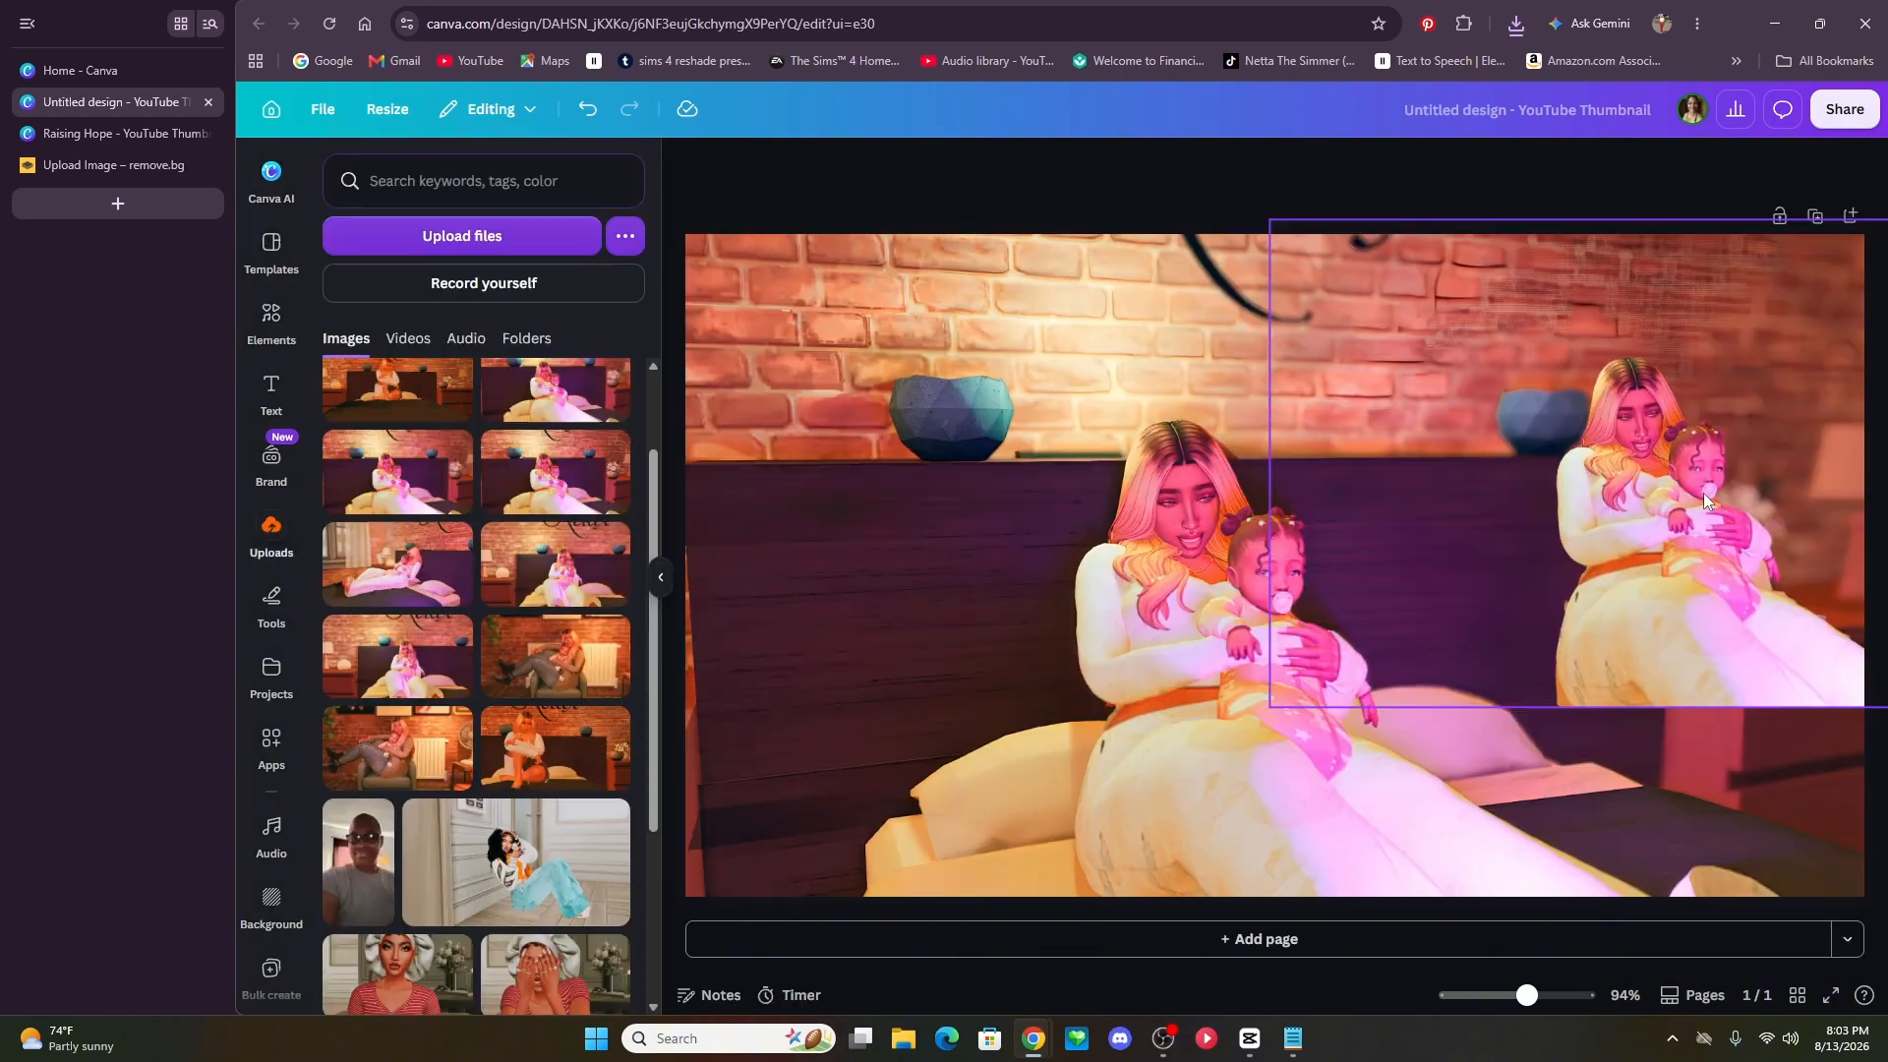
- Upload the newest removebg-preview (2) cutout from the Downloads folder, add it to the thumbnail and place it in the upper-left area
left_click(271, 536)
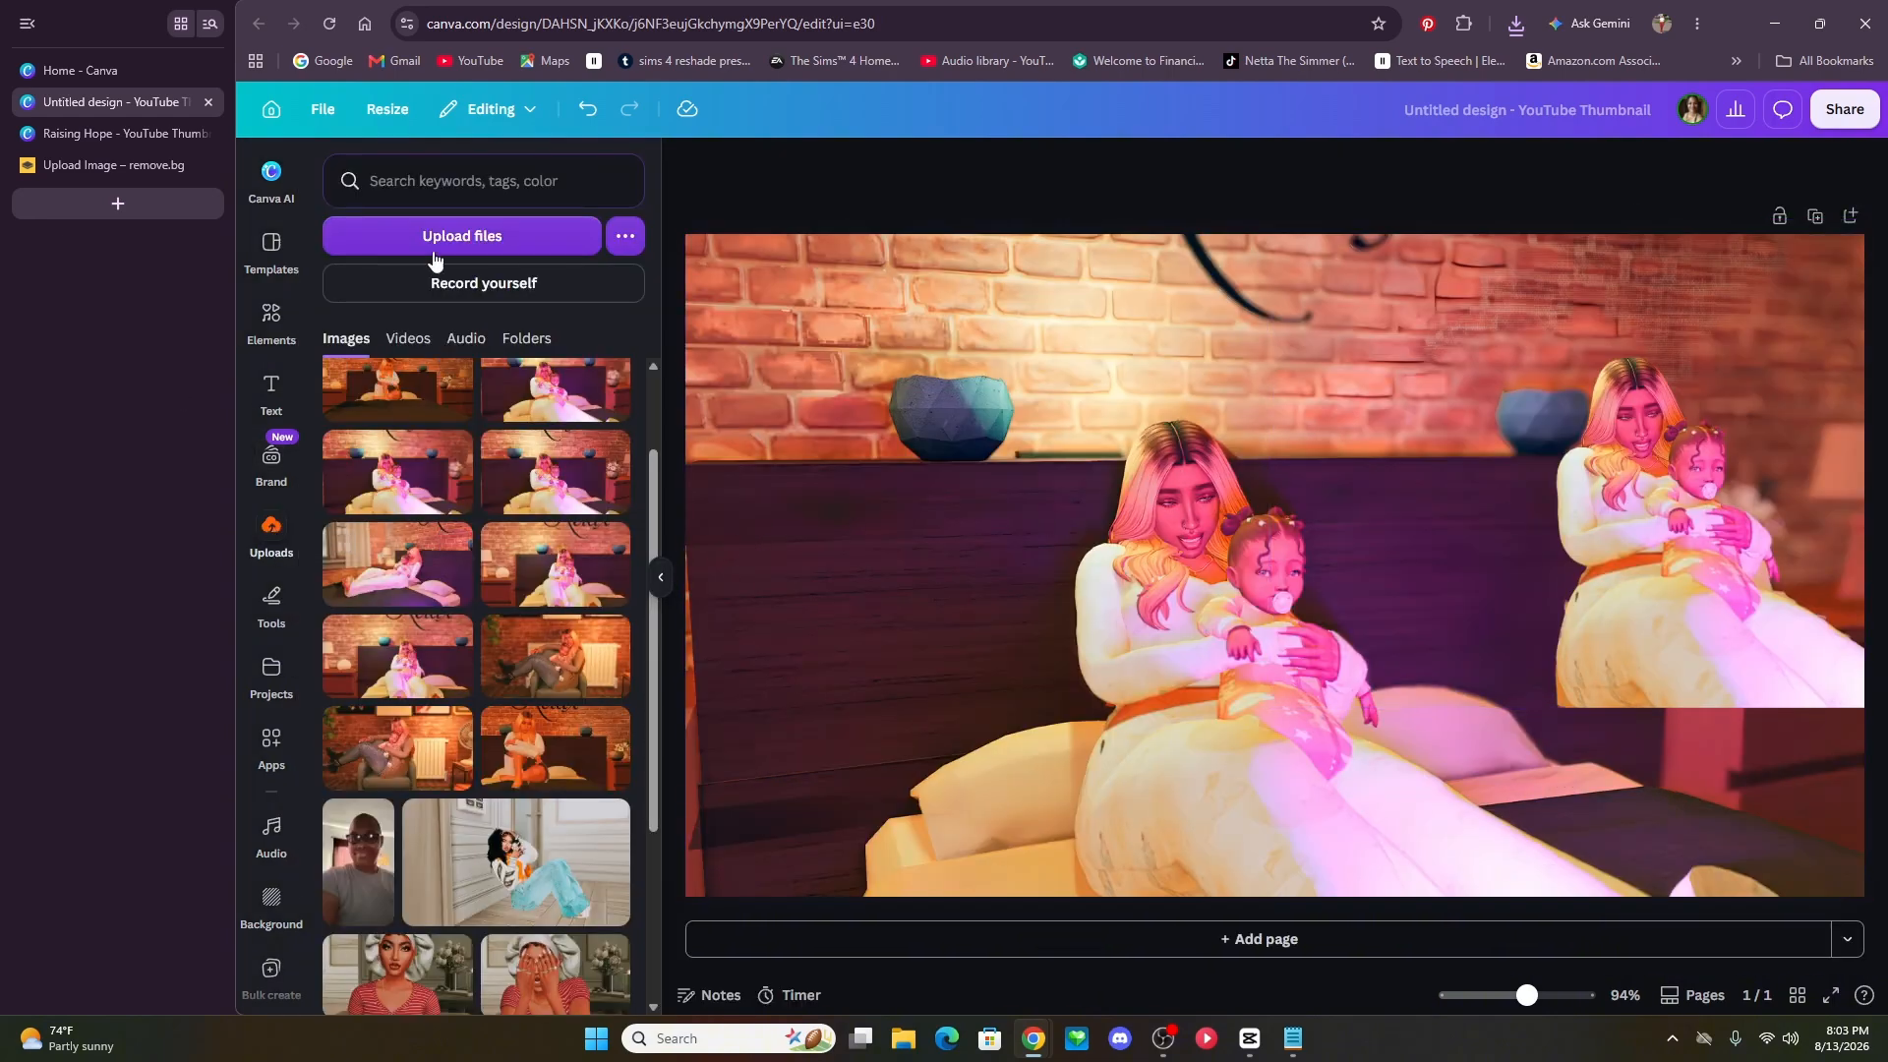
left_click(434, 236)
left_click(78, 225)
left_click(315, 187)
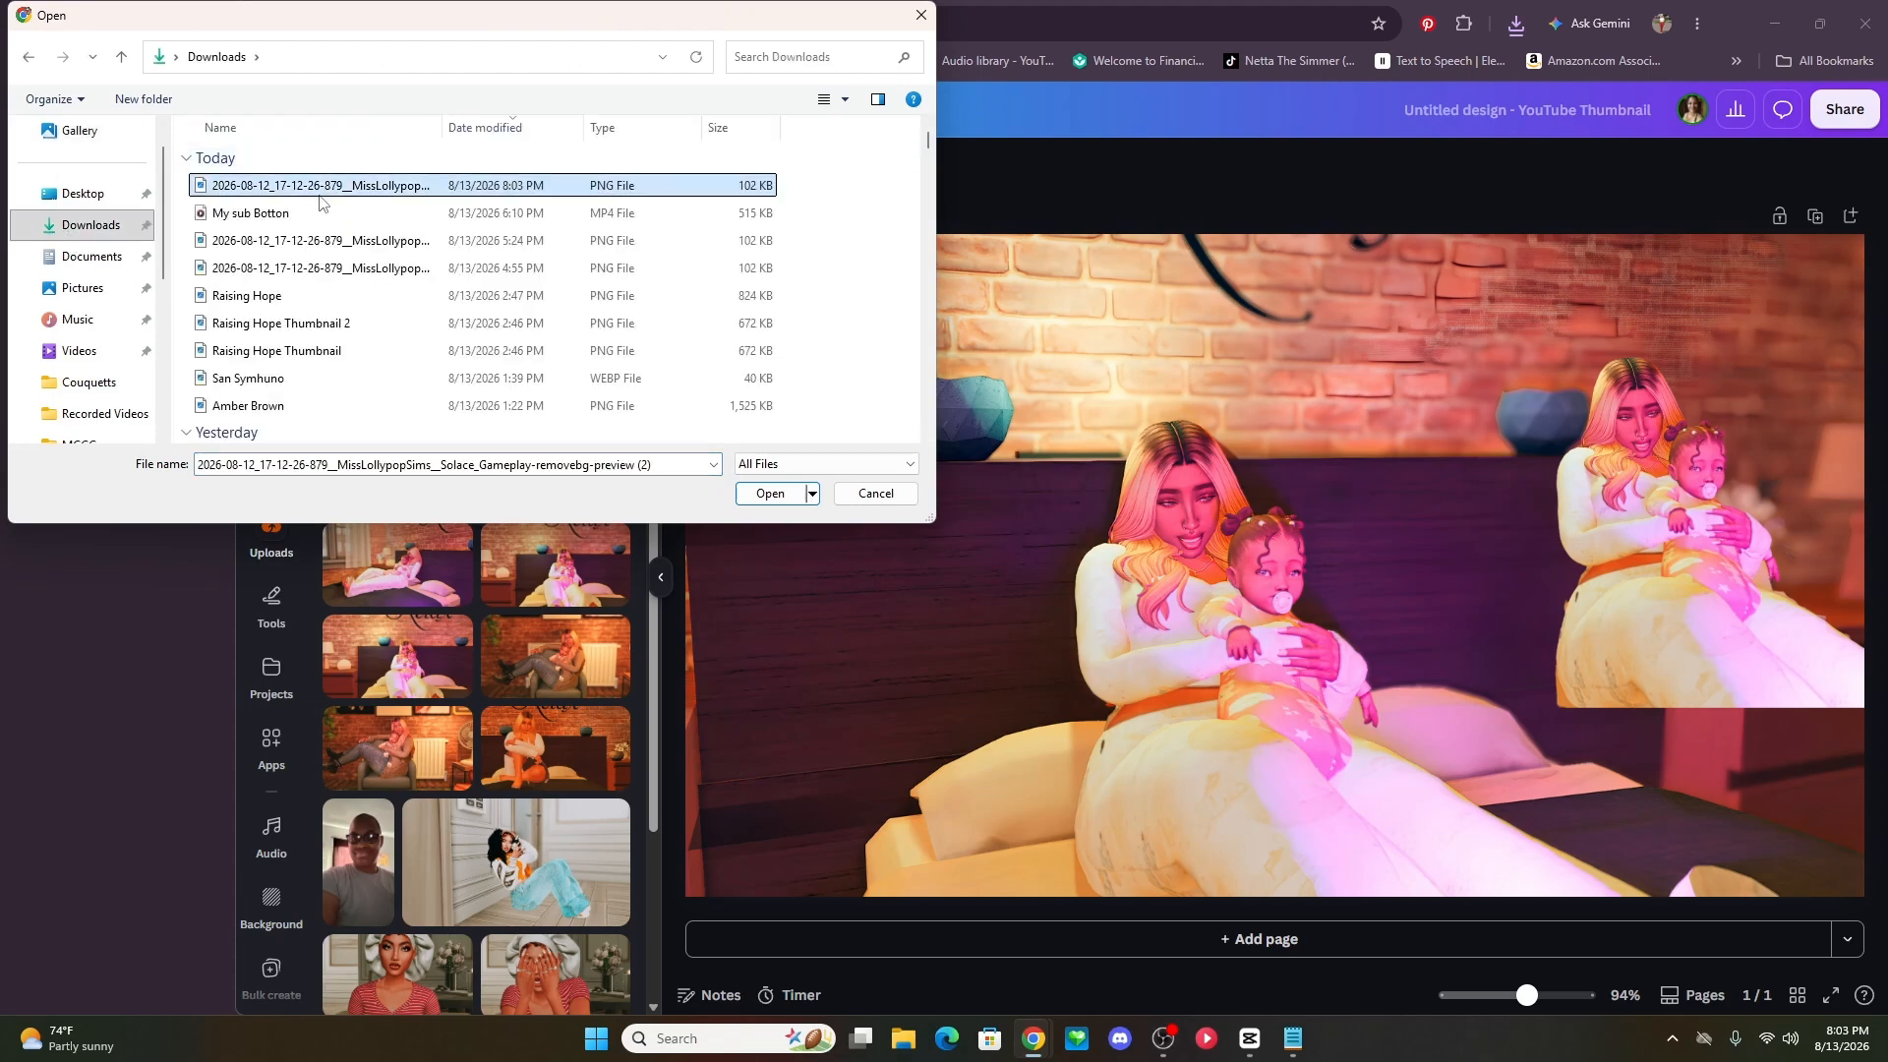
left_click(770, 493)
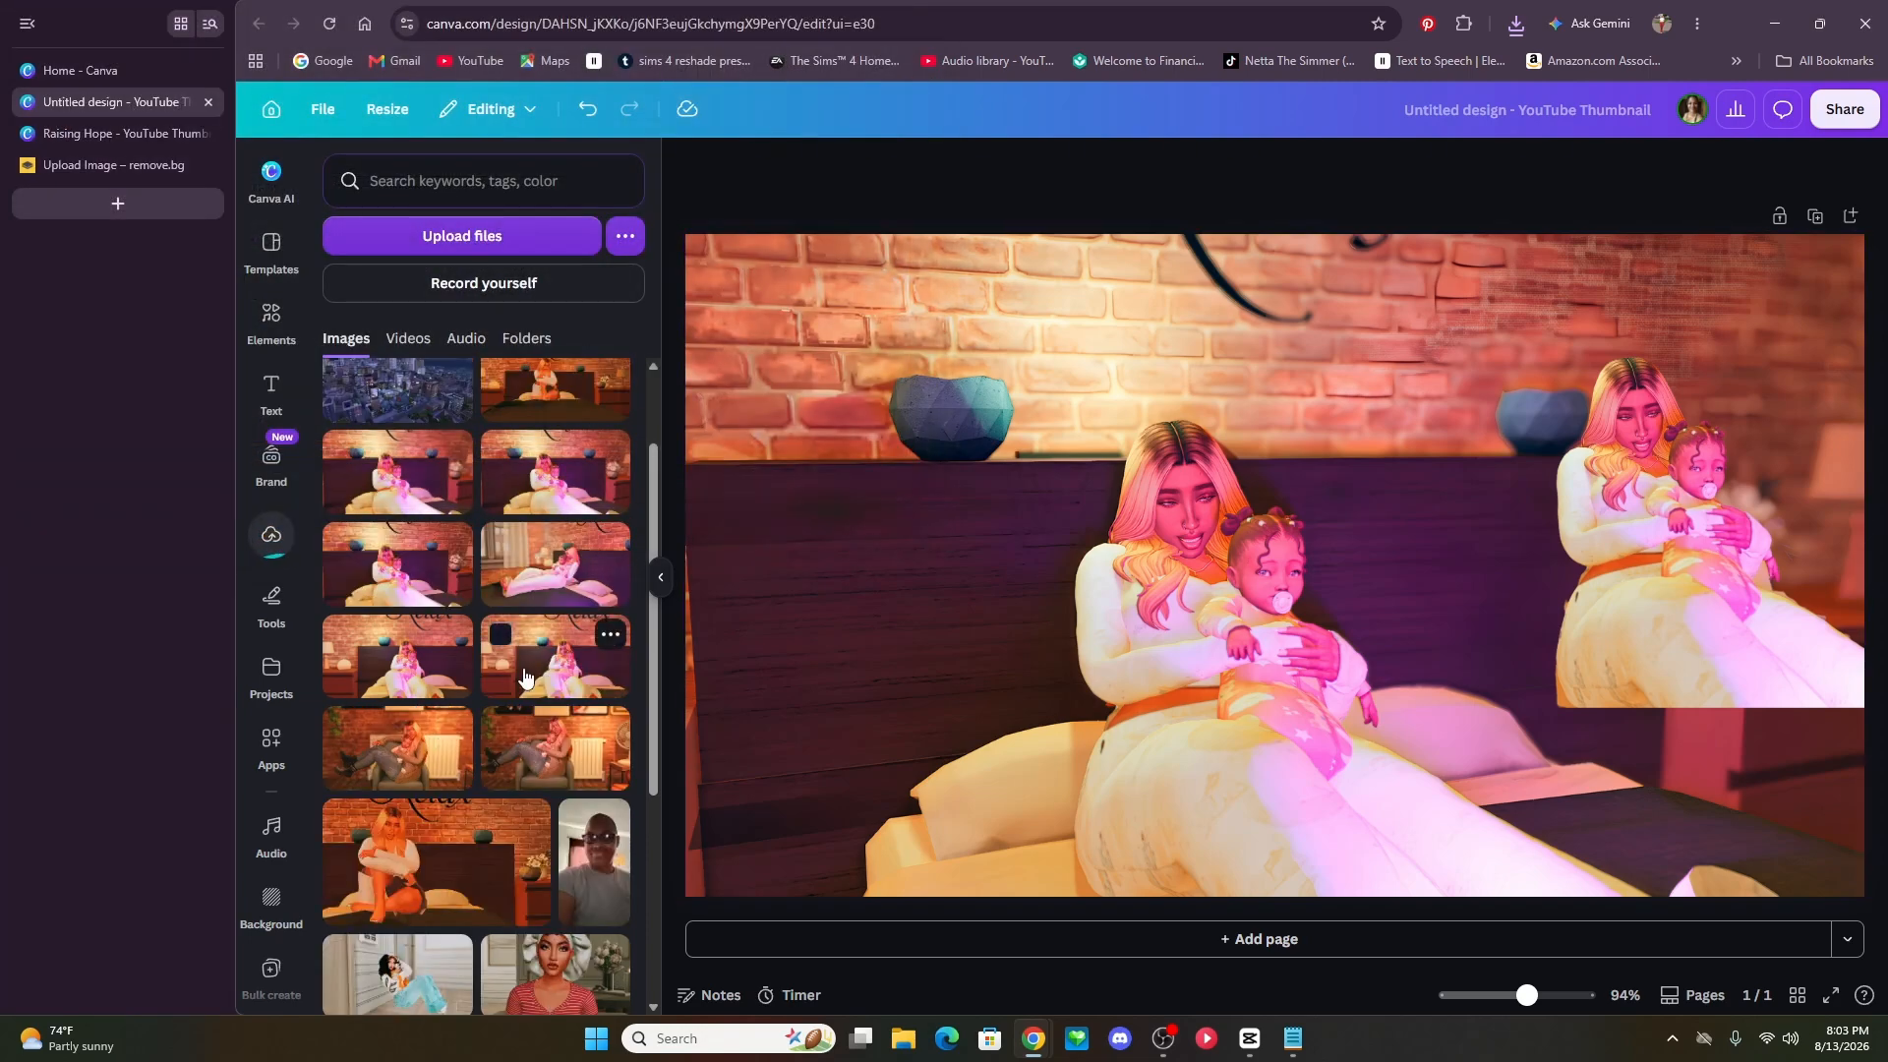
left_click(660, 577)
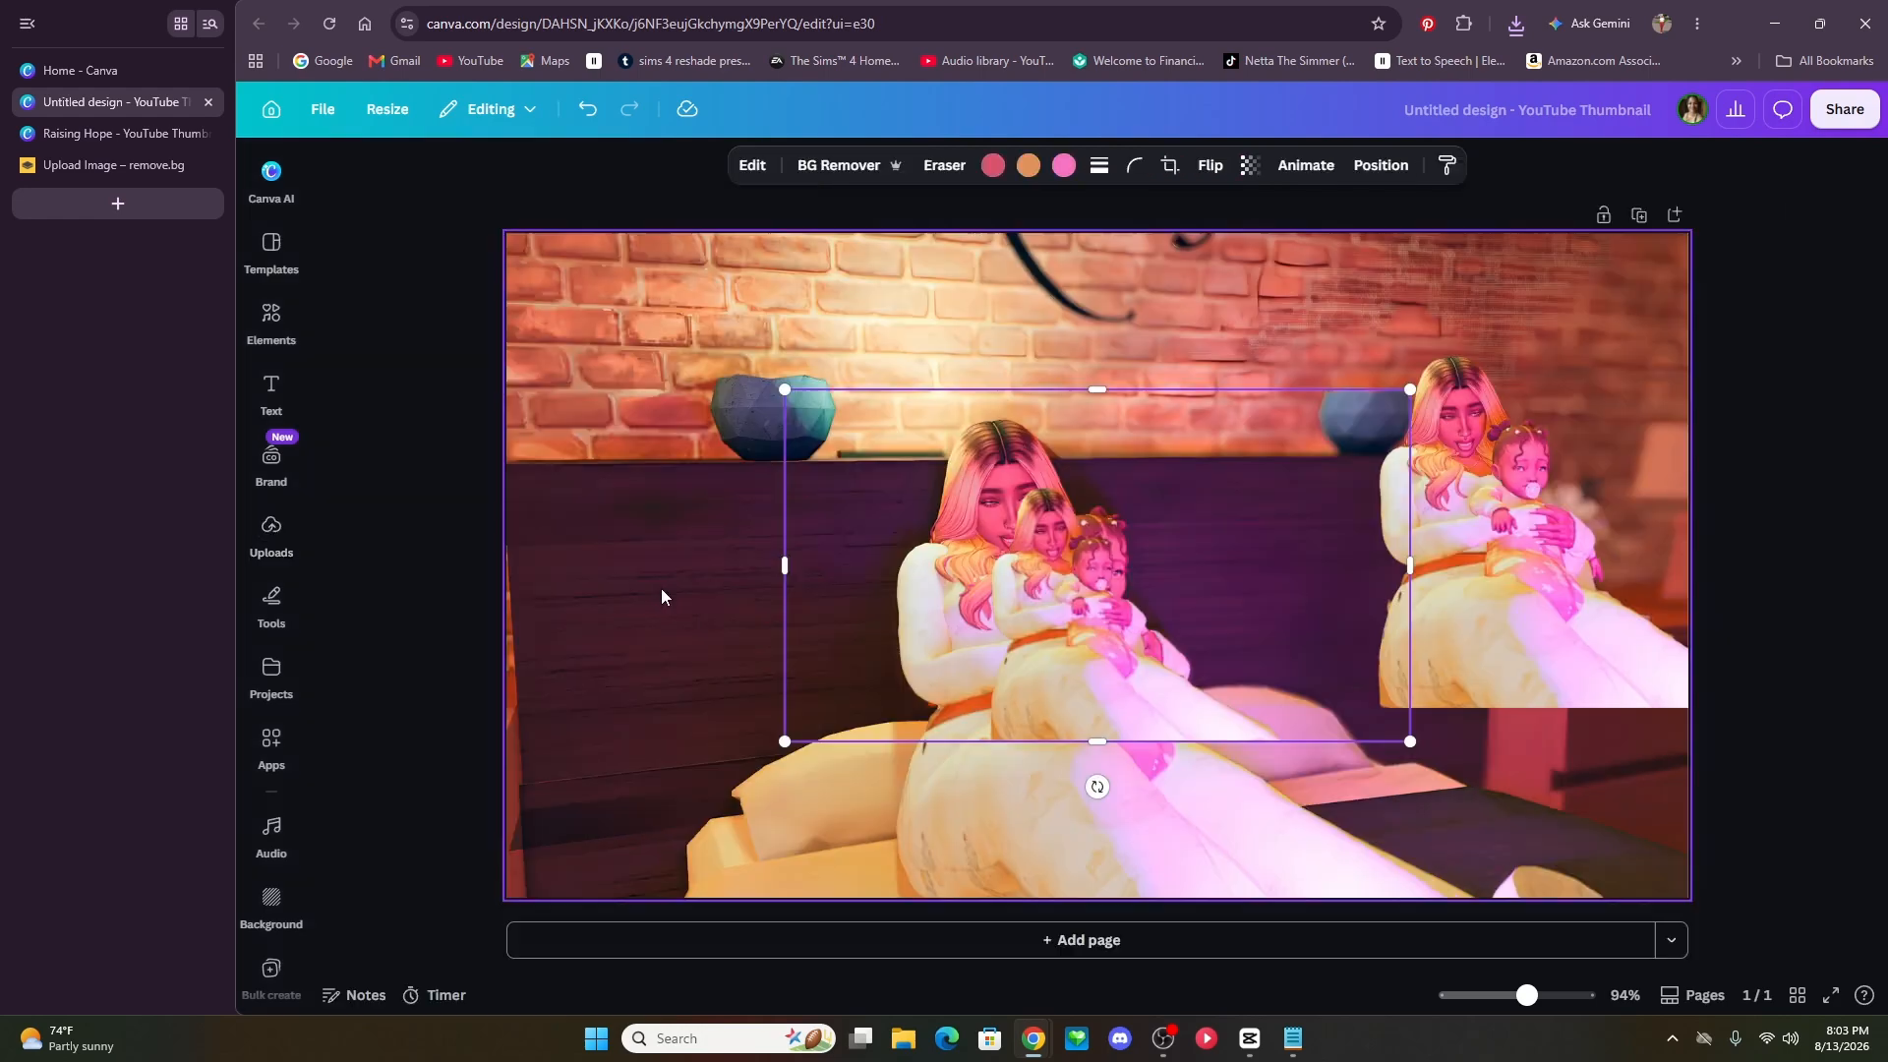
left_click_drag(1081, 679, 754, 553)
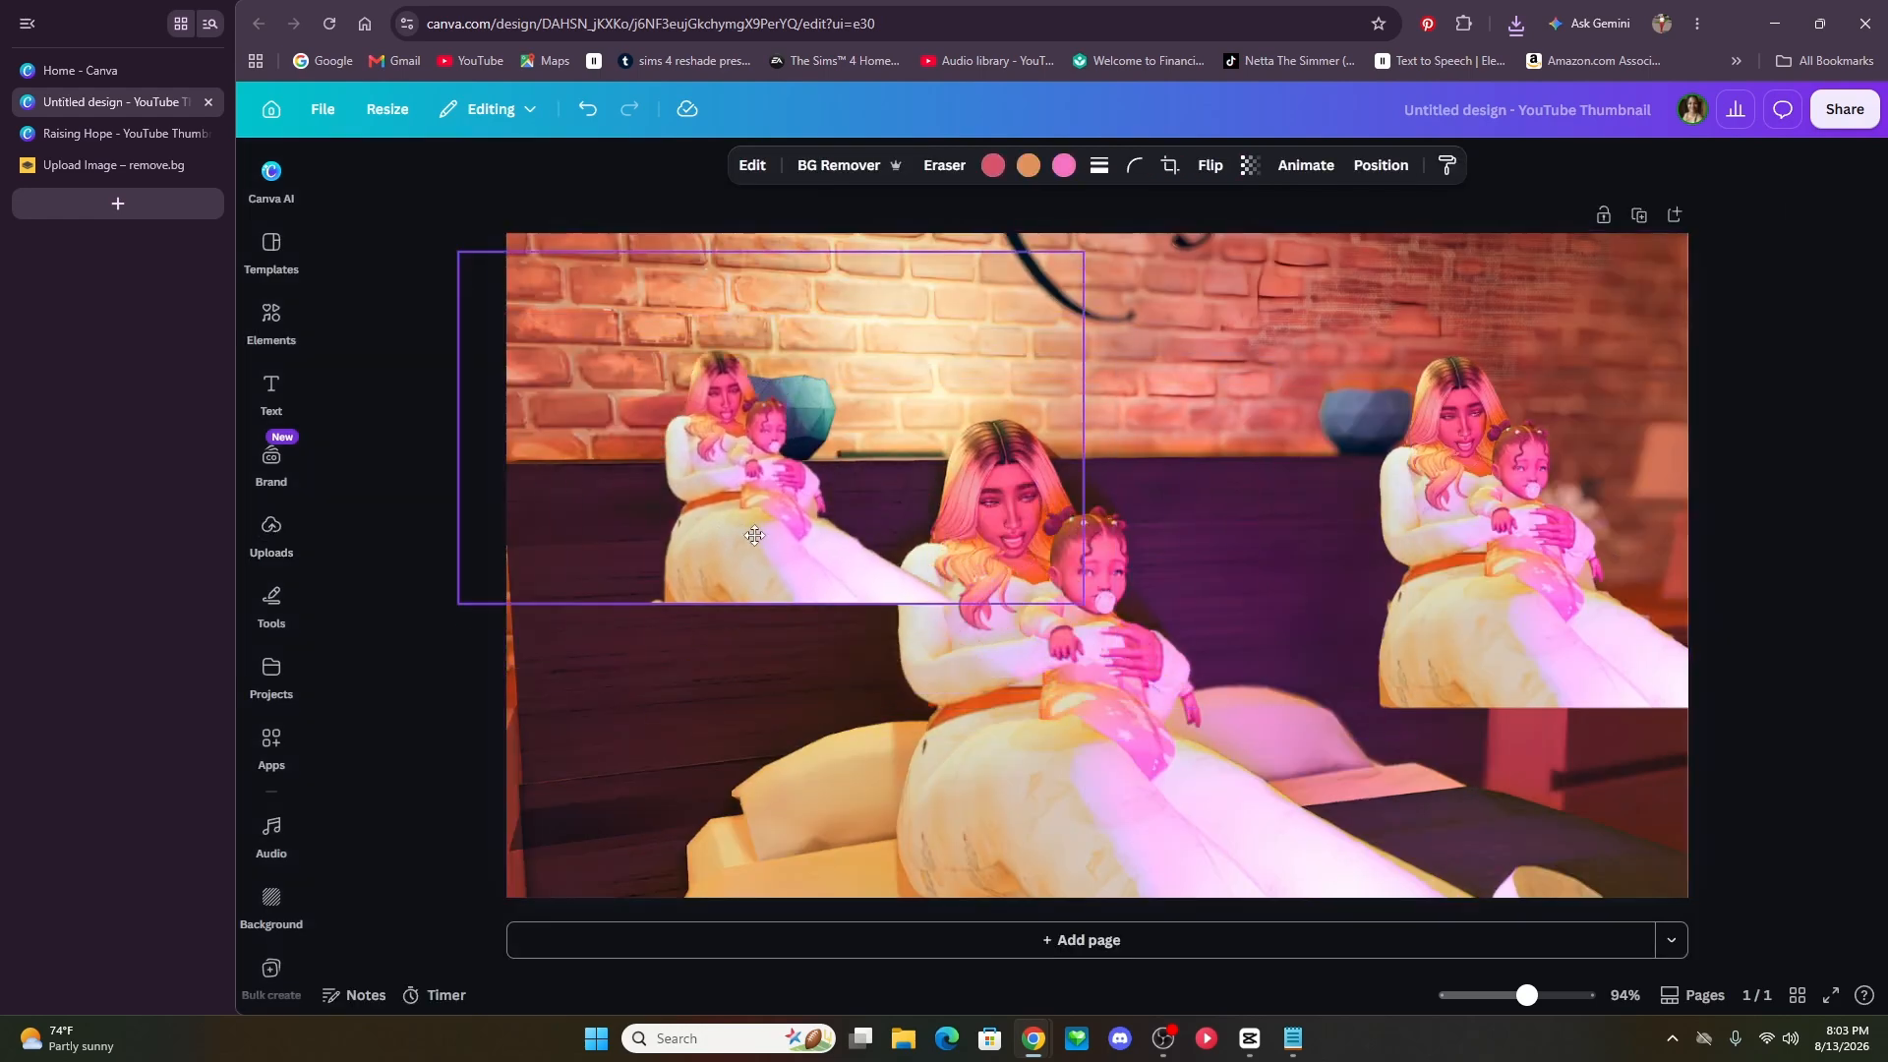
- Enlarge the earlier BG Remover cutout and park it at the page's right edge, clear of the original characters
left_click_drag(1503, 513, 1416, 482)
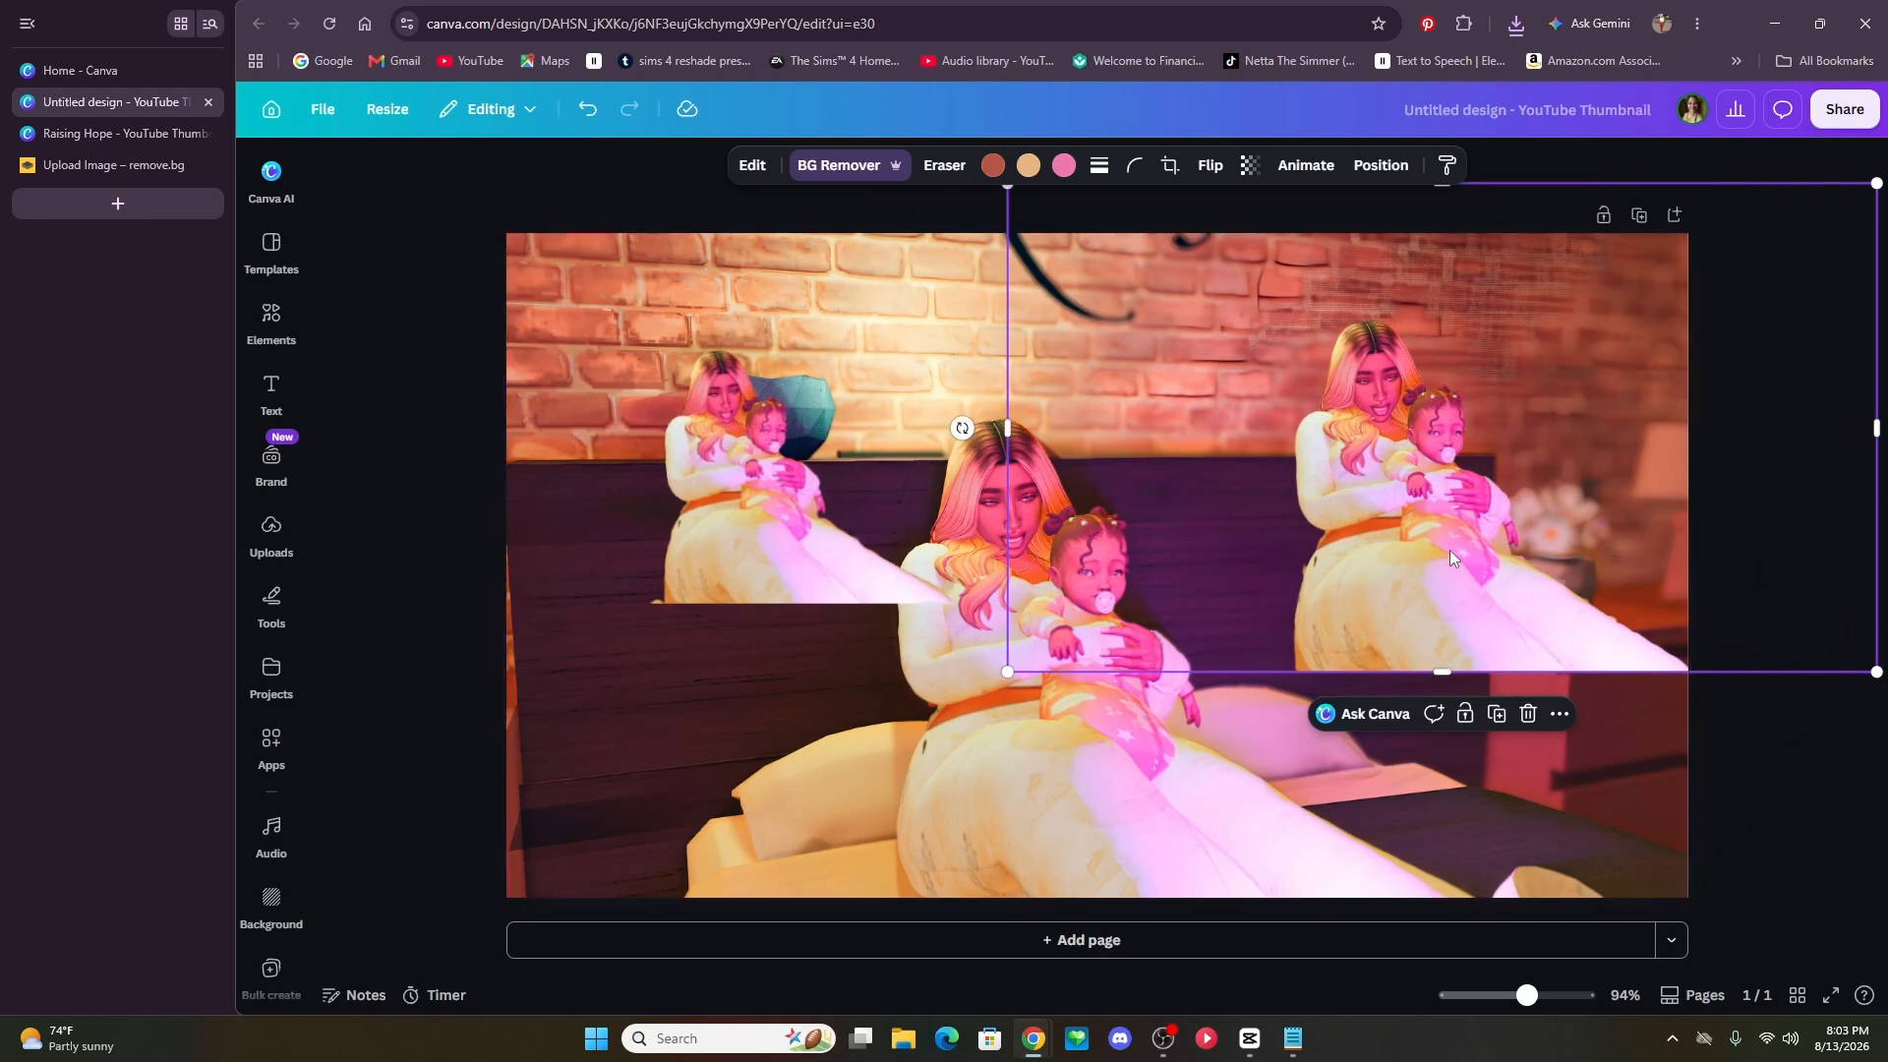
left_click_drag(1441, 668, 1438, 808)
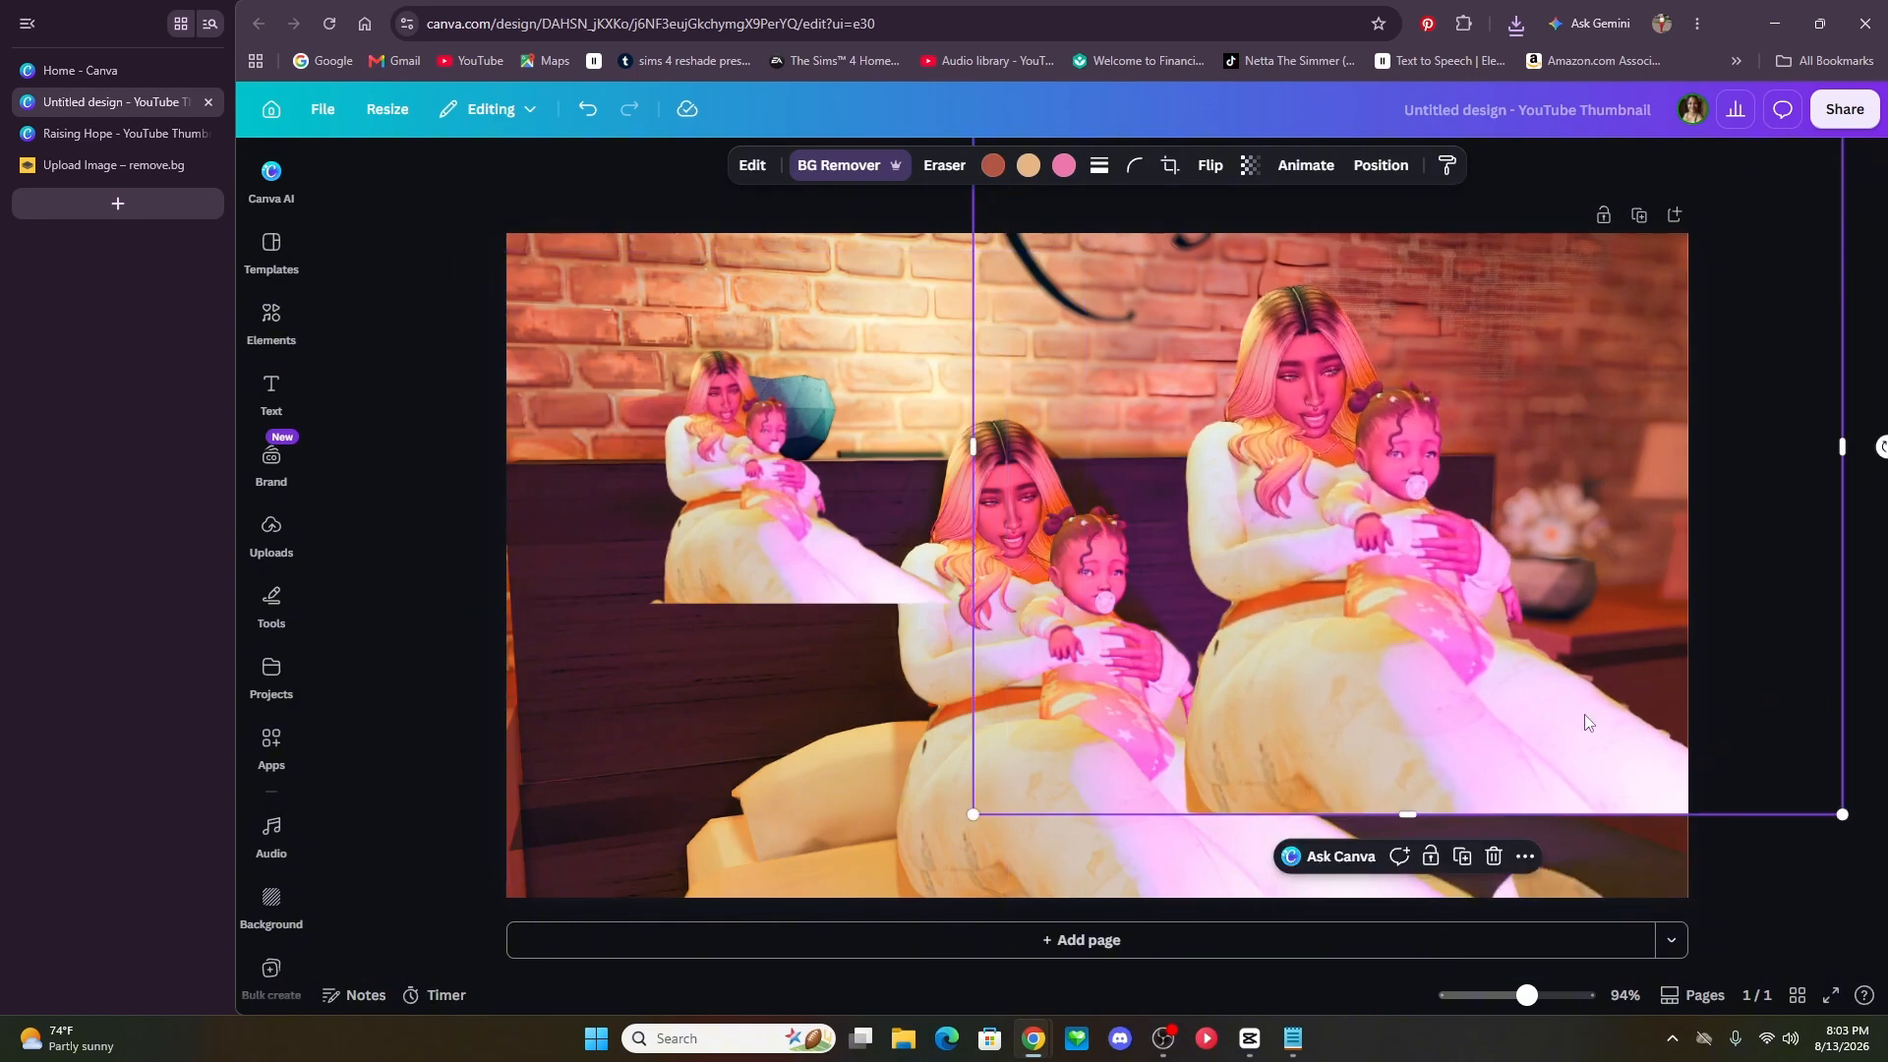
left_click_drag(1087, 739, 1273, 759)
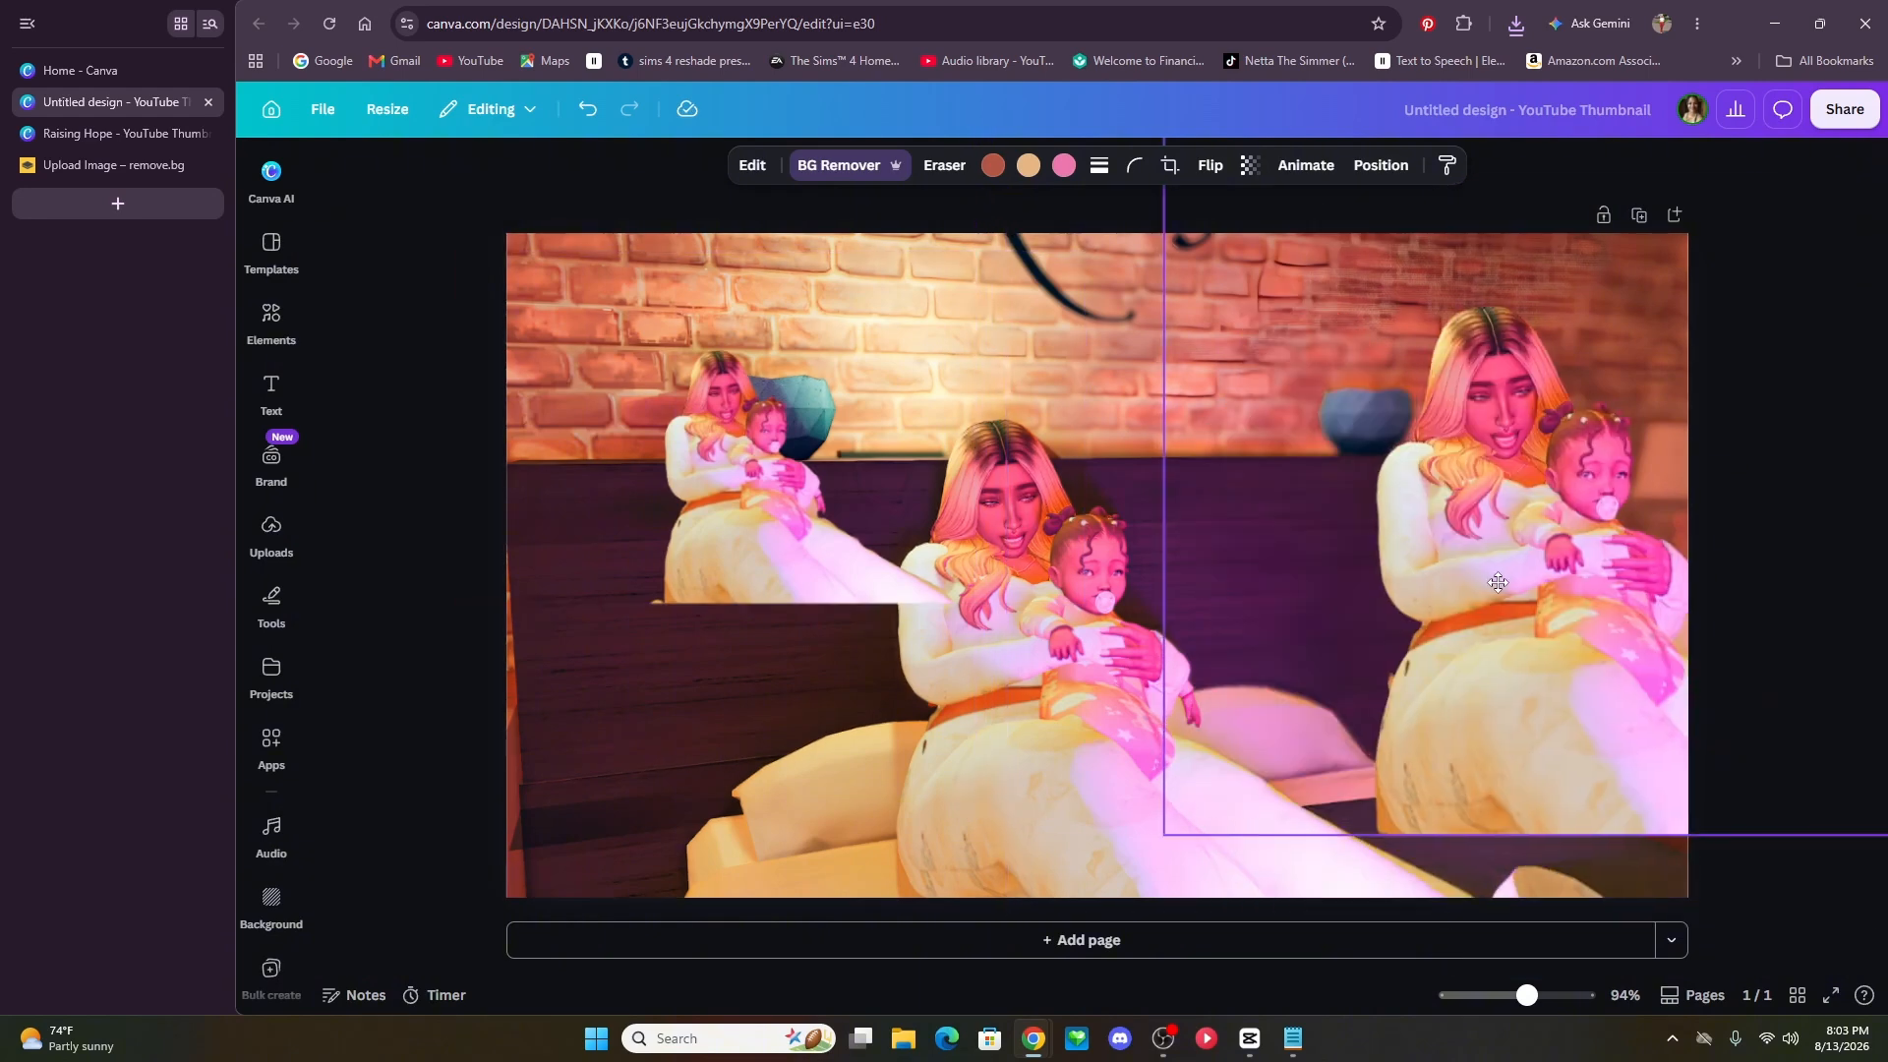
- Enlarge the remove.bg cutout and align it over the original characters in the background image, extending its frame to the page's right edge
left_click(782, 487)
left_click_drag(771, 604, 786, 856)
left_click_drag(717, 783, 978, 710)
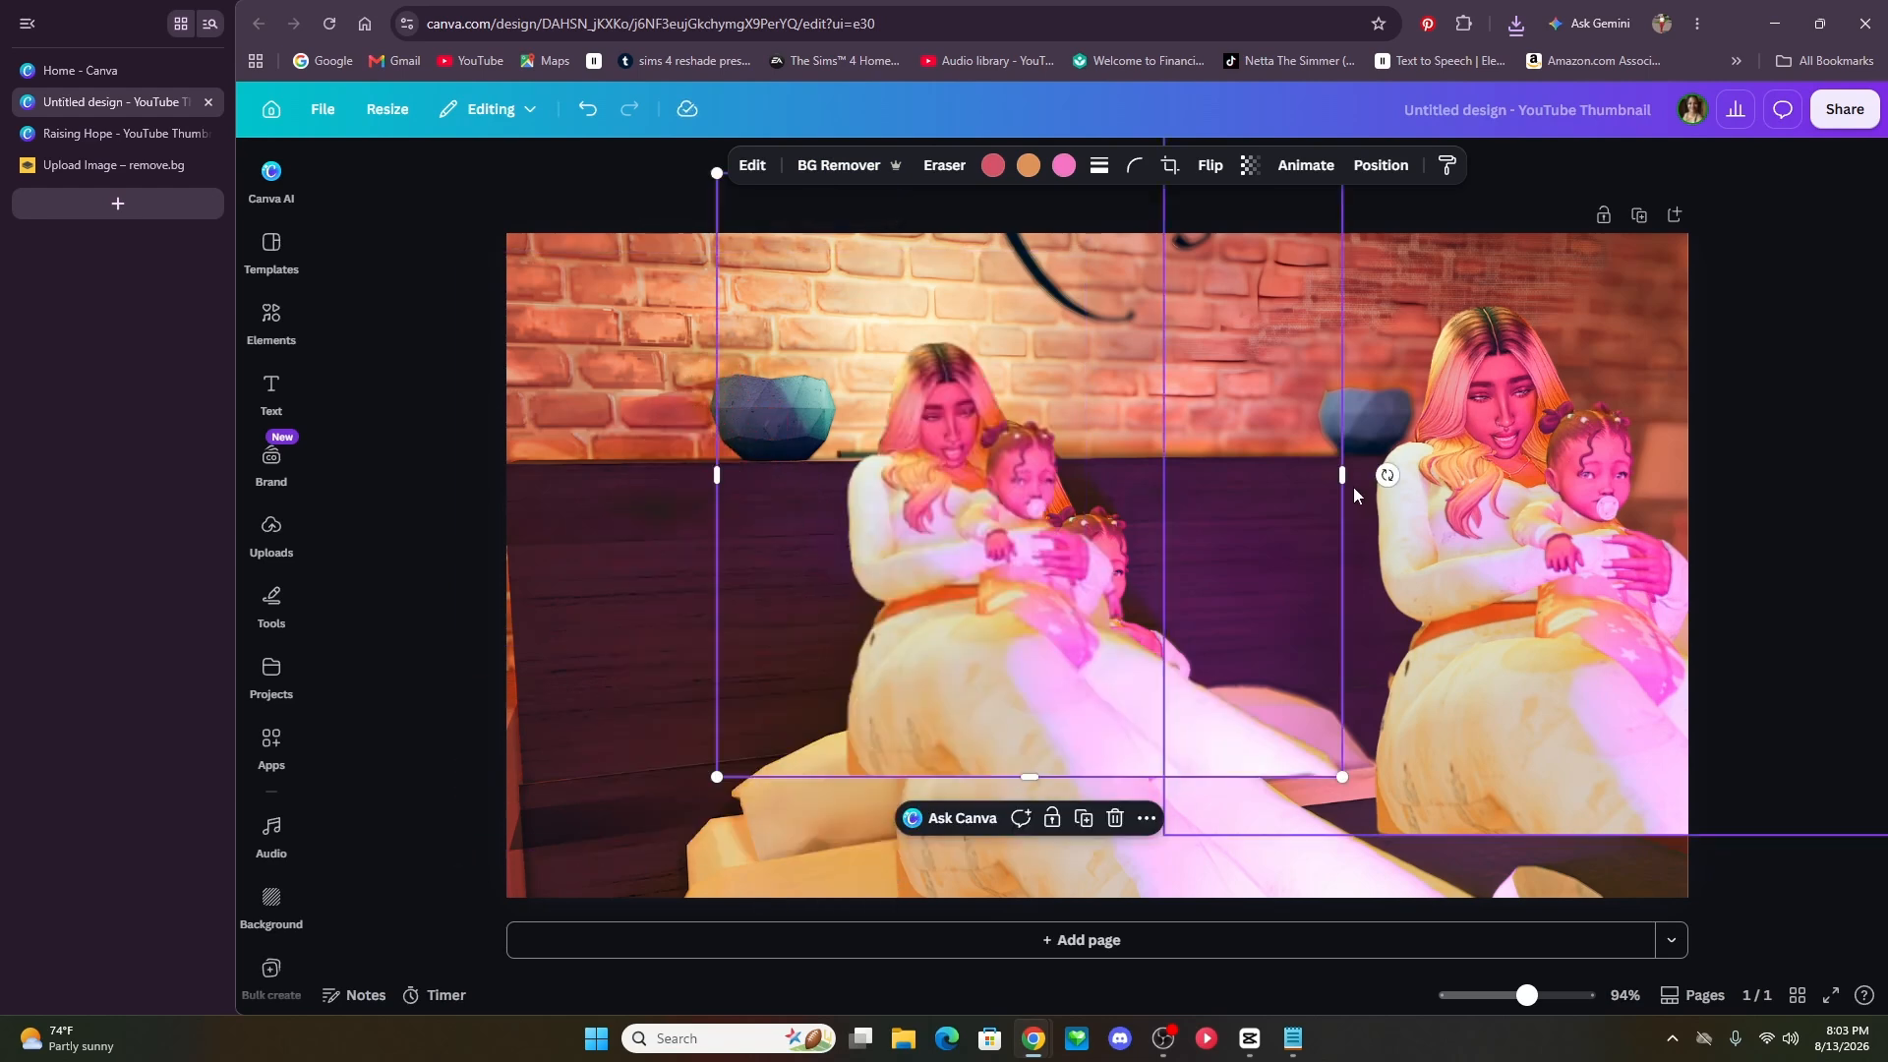
left_click_drag(1348, 474, 1497, 504)
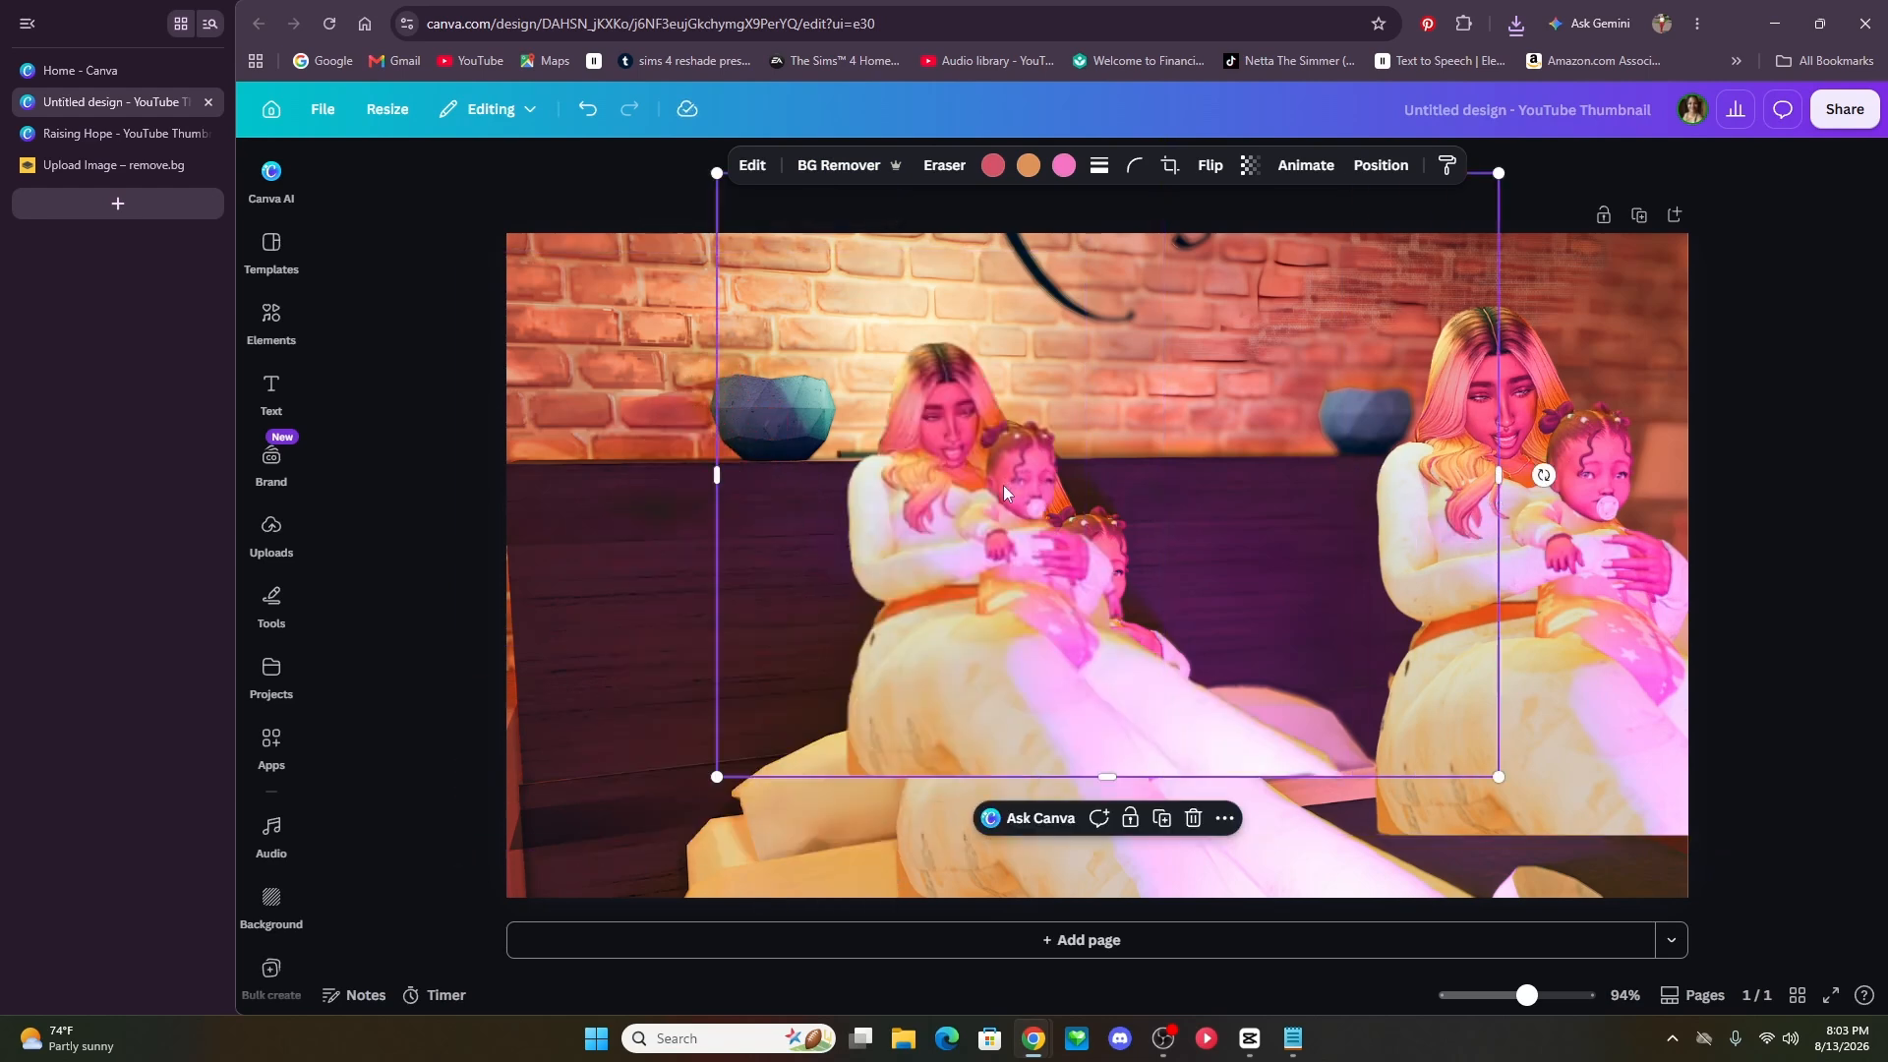
left_click_drag(1004, 491, 1067, 546)
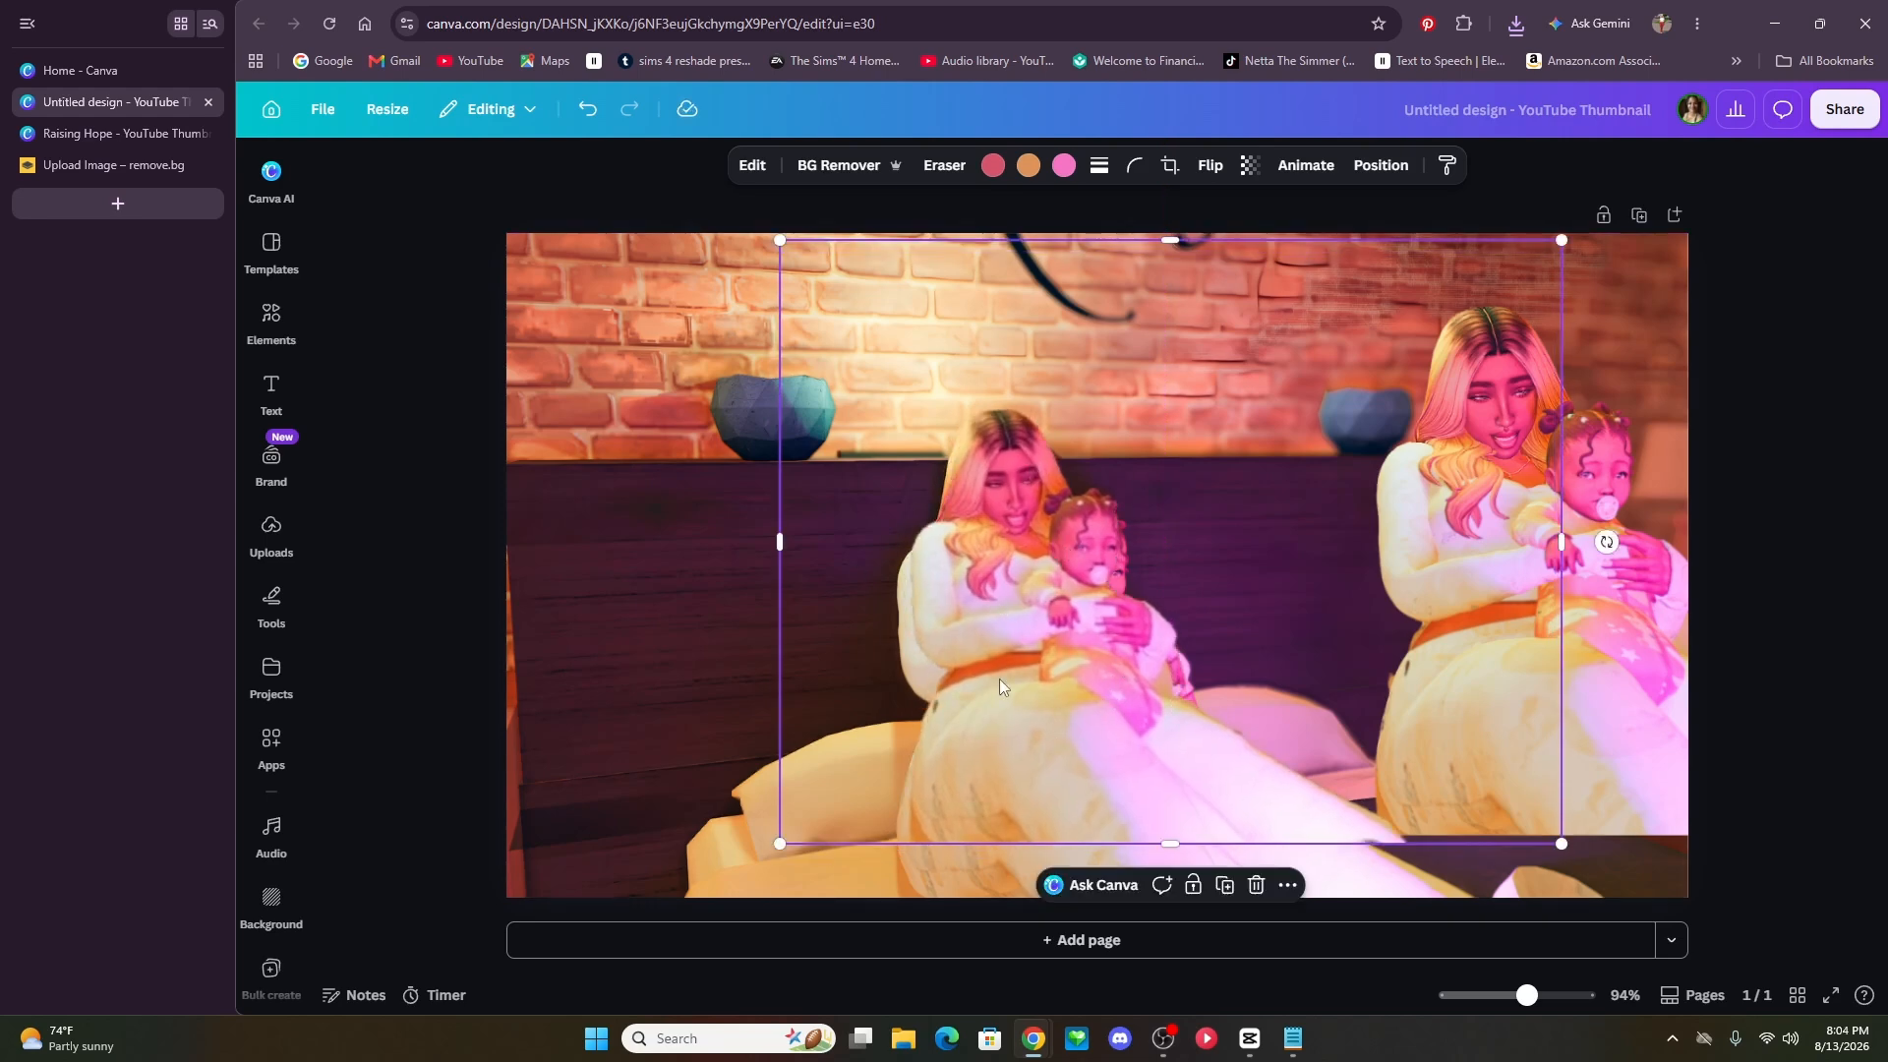
left_click_drag(1170, 843, 1181, 907)
left_click_drag(1038, 740, 1055, 729)
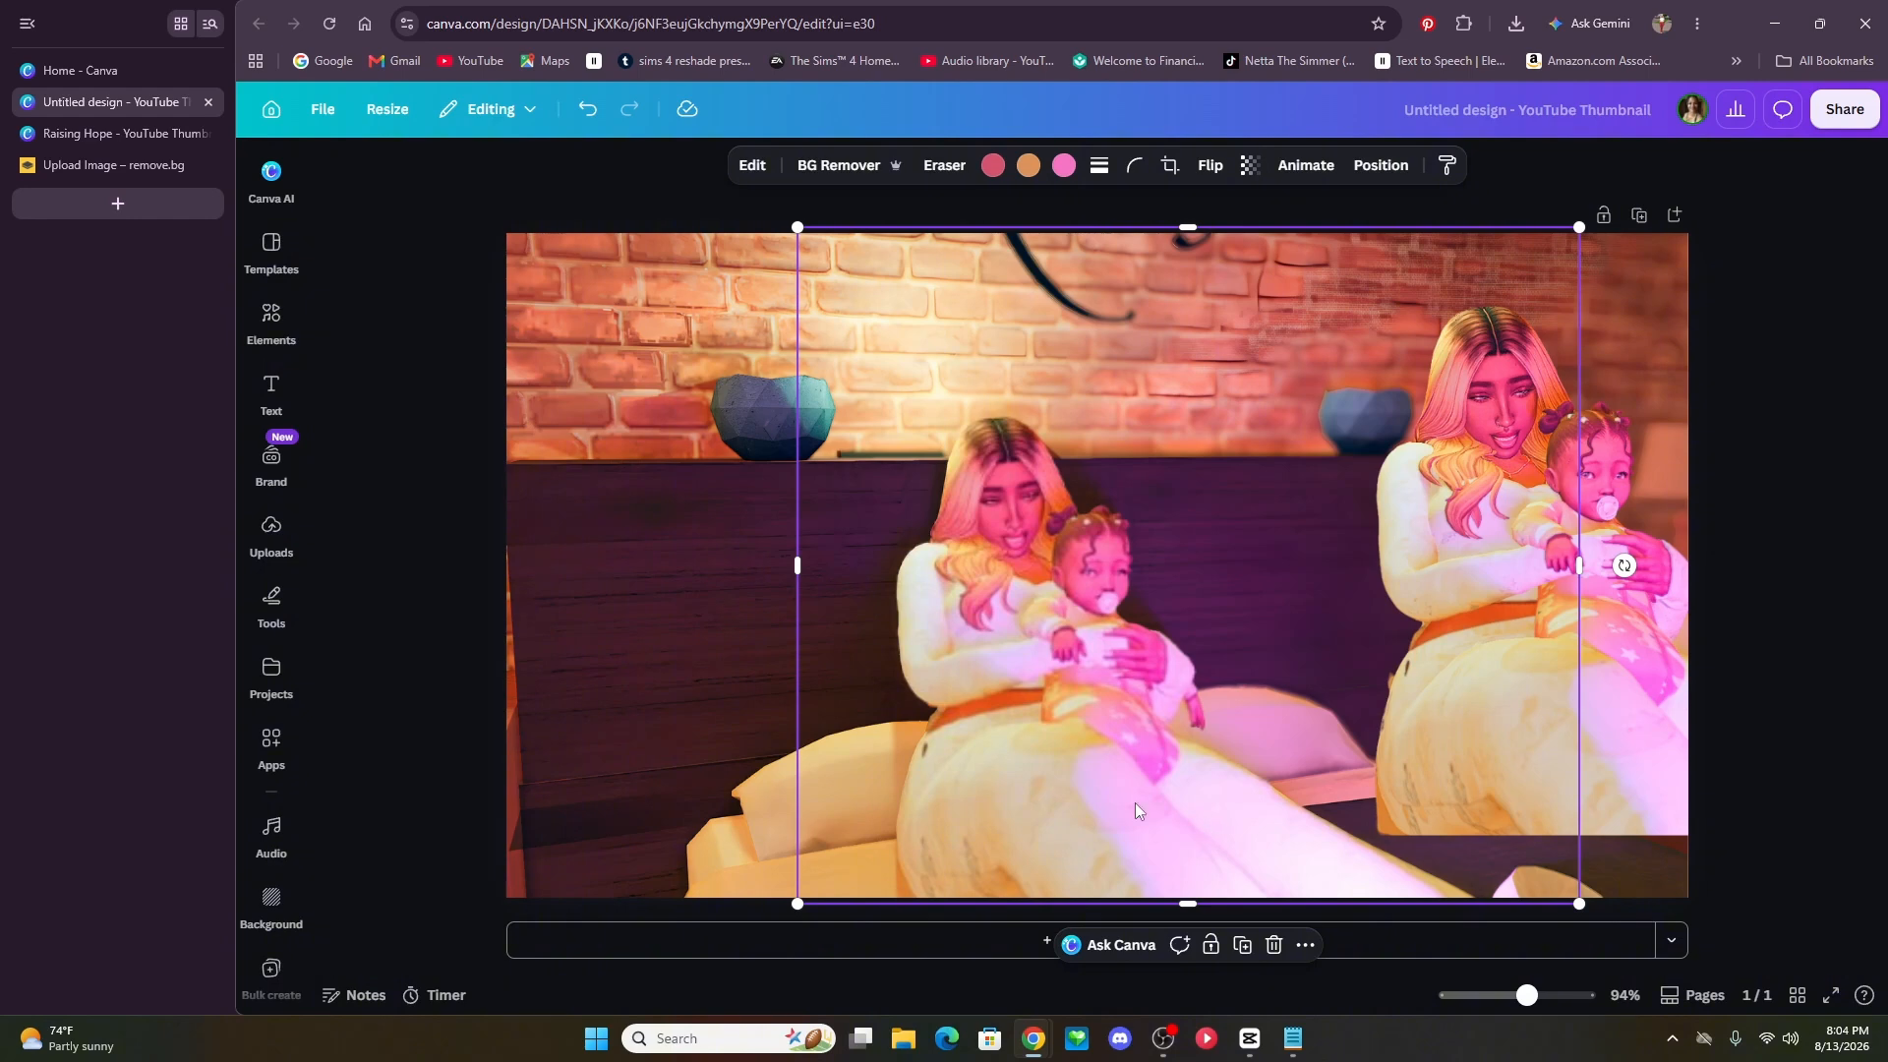
left_click_drag(1580, 569, 1690, 570)
left_click(1786, 586)
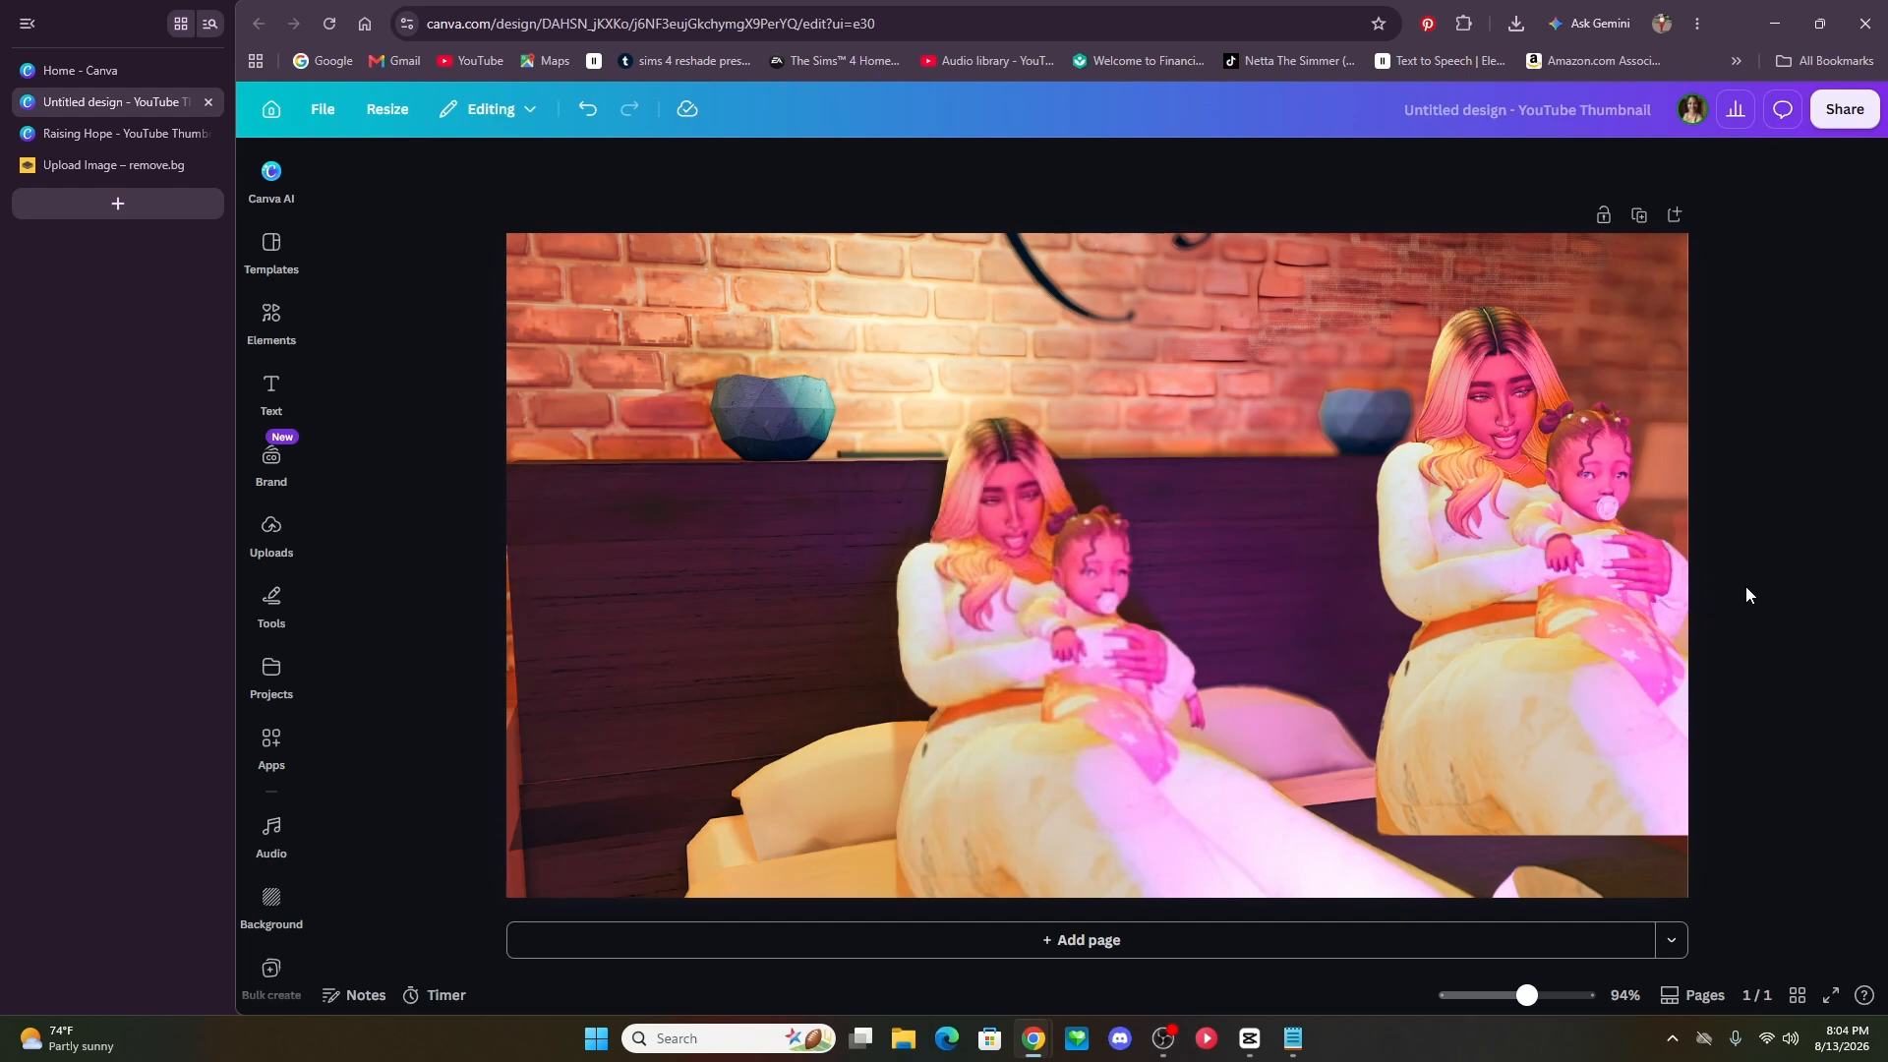
- Delete the remove.bg cutout and fit the BG Remover cutout over the original characters, trimming its frame's left side close to the figures
left_click_drag(1259, 582, 1002, 540)
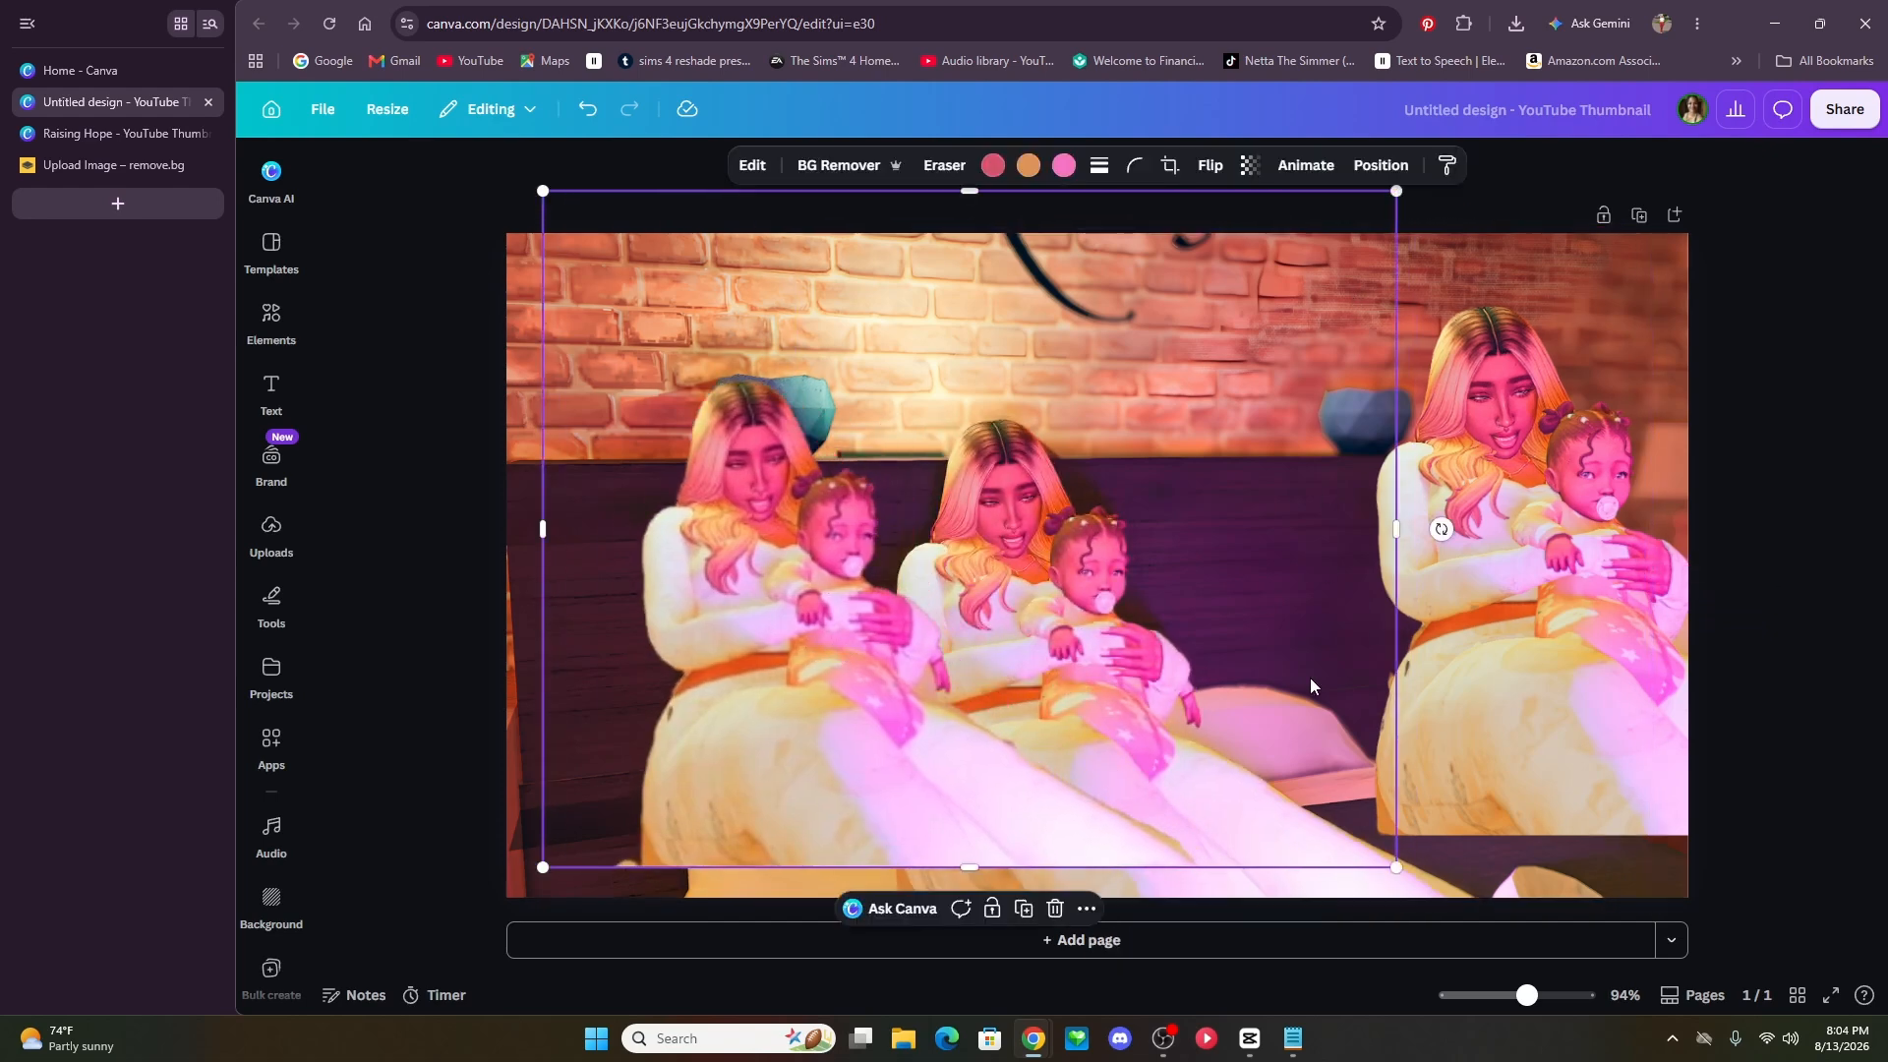
left_click(1053, 909)
left_click_drag(1514, 639, 1025, 629)
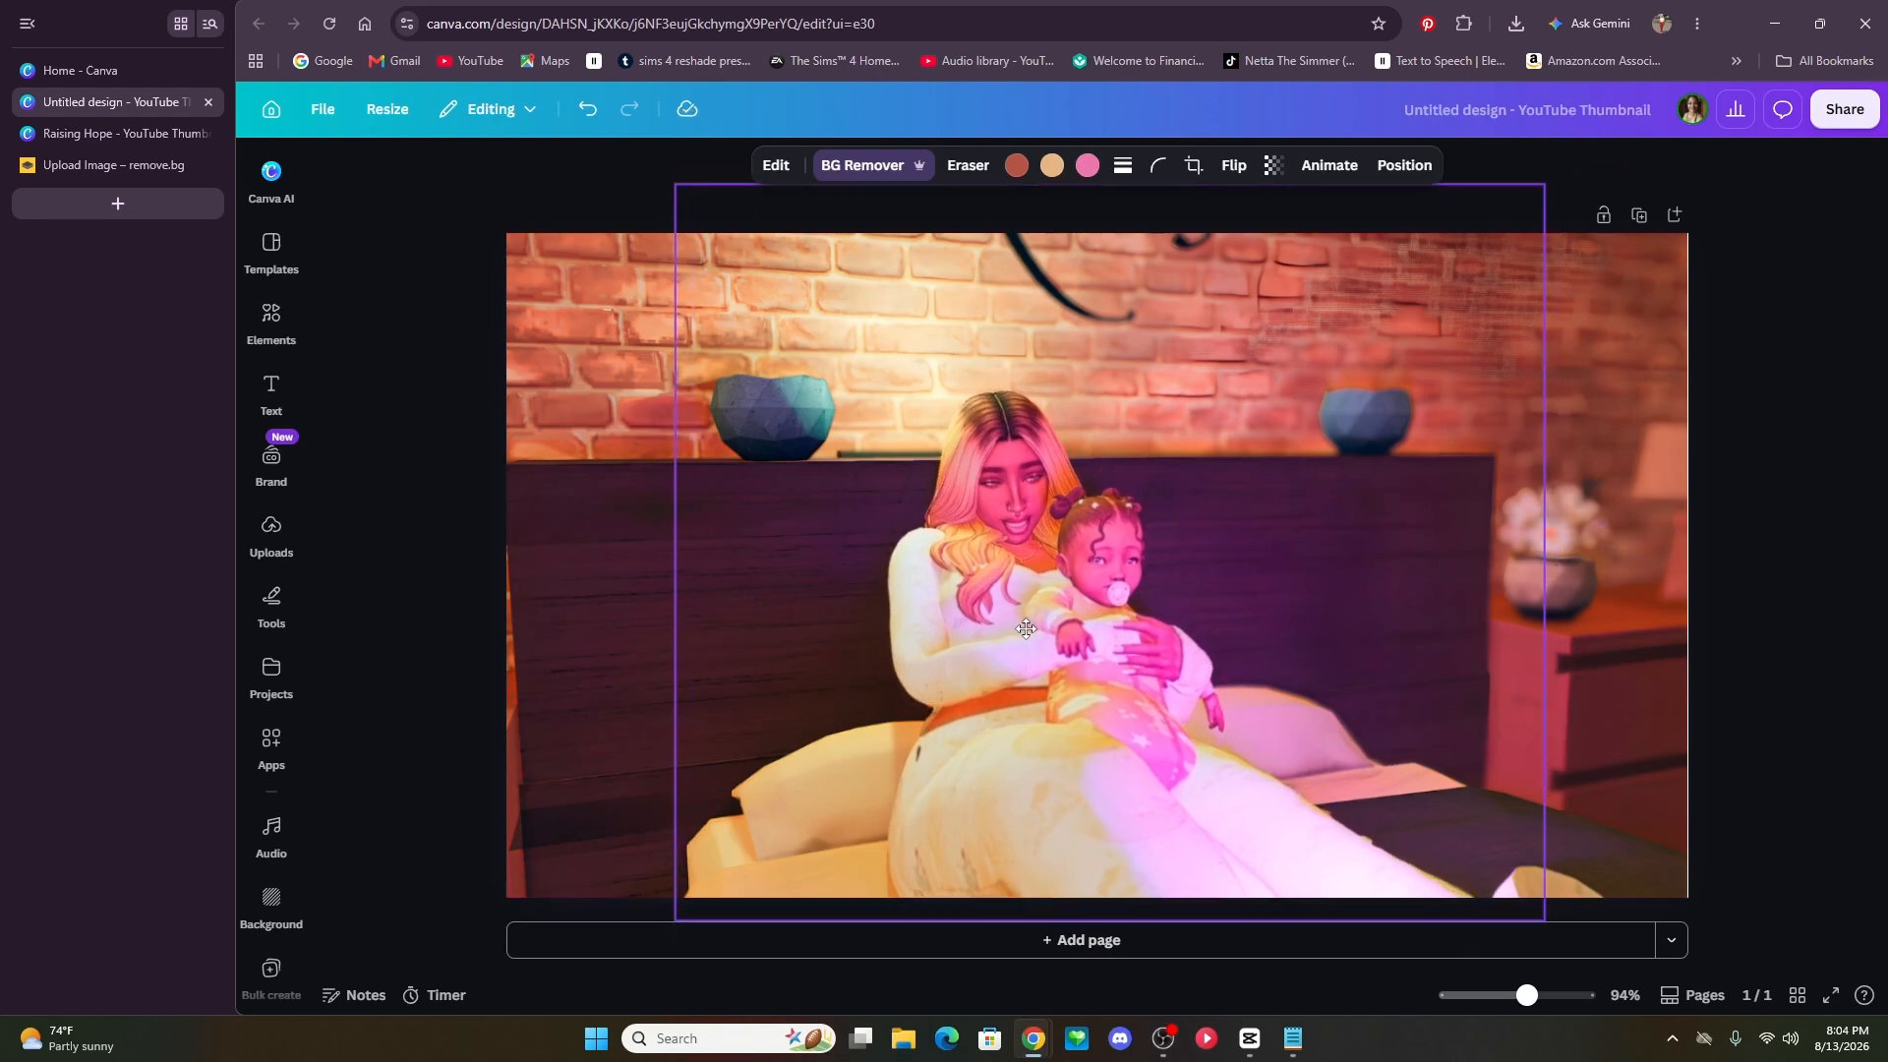
left_click_drag(1186, 185, 1188, 236)
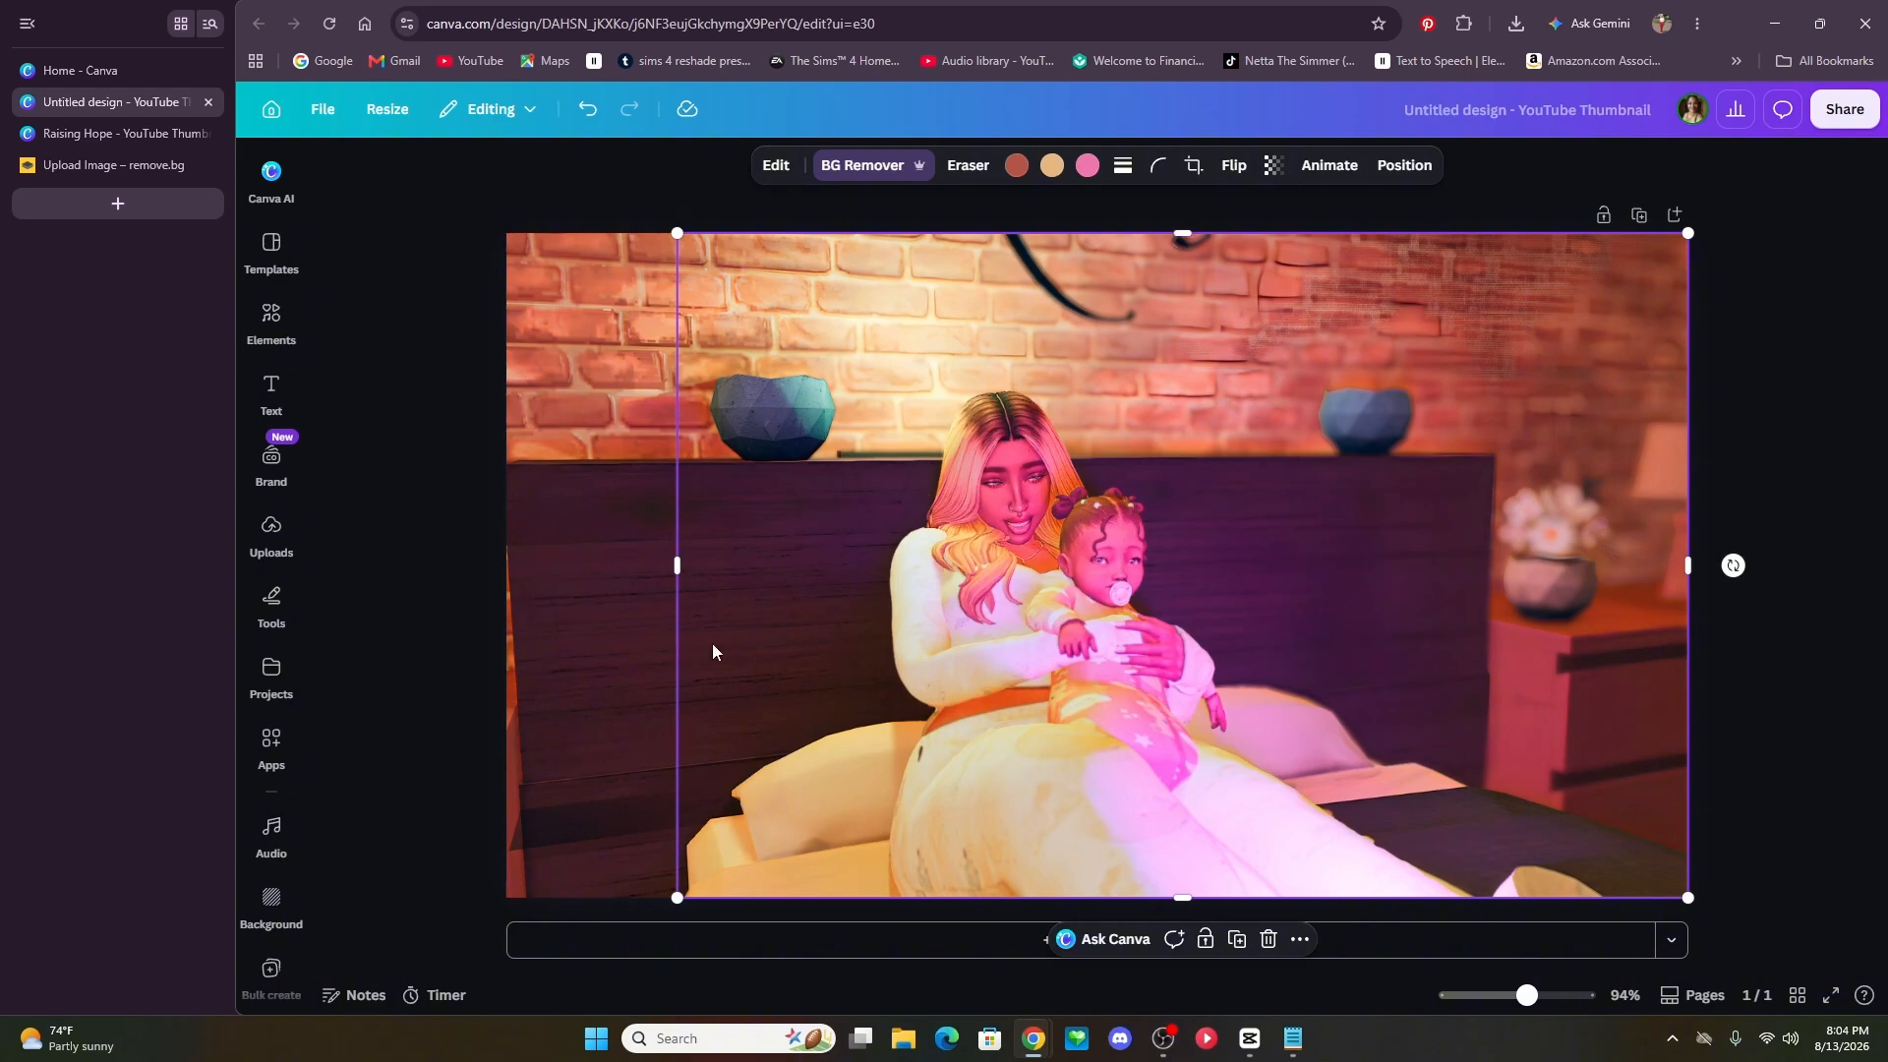
left_click_drag(674, 591, 881, 615)
left_click(1826, 444)
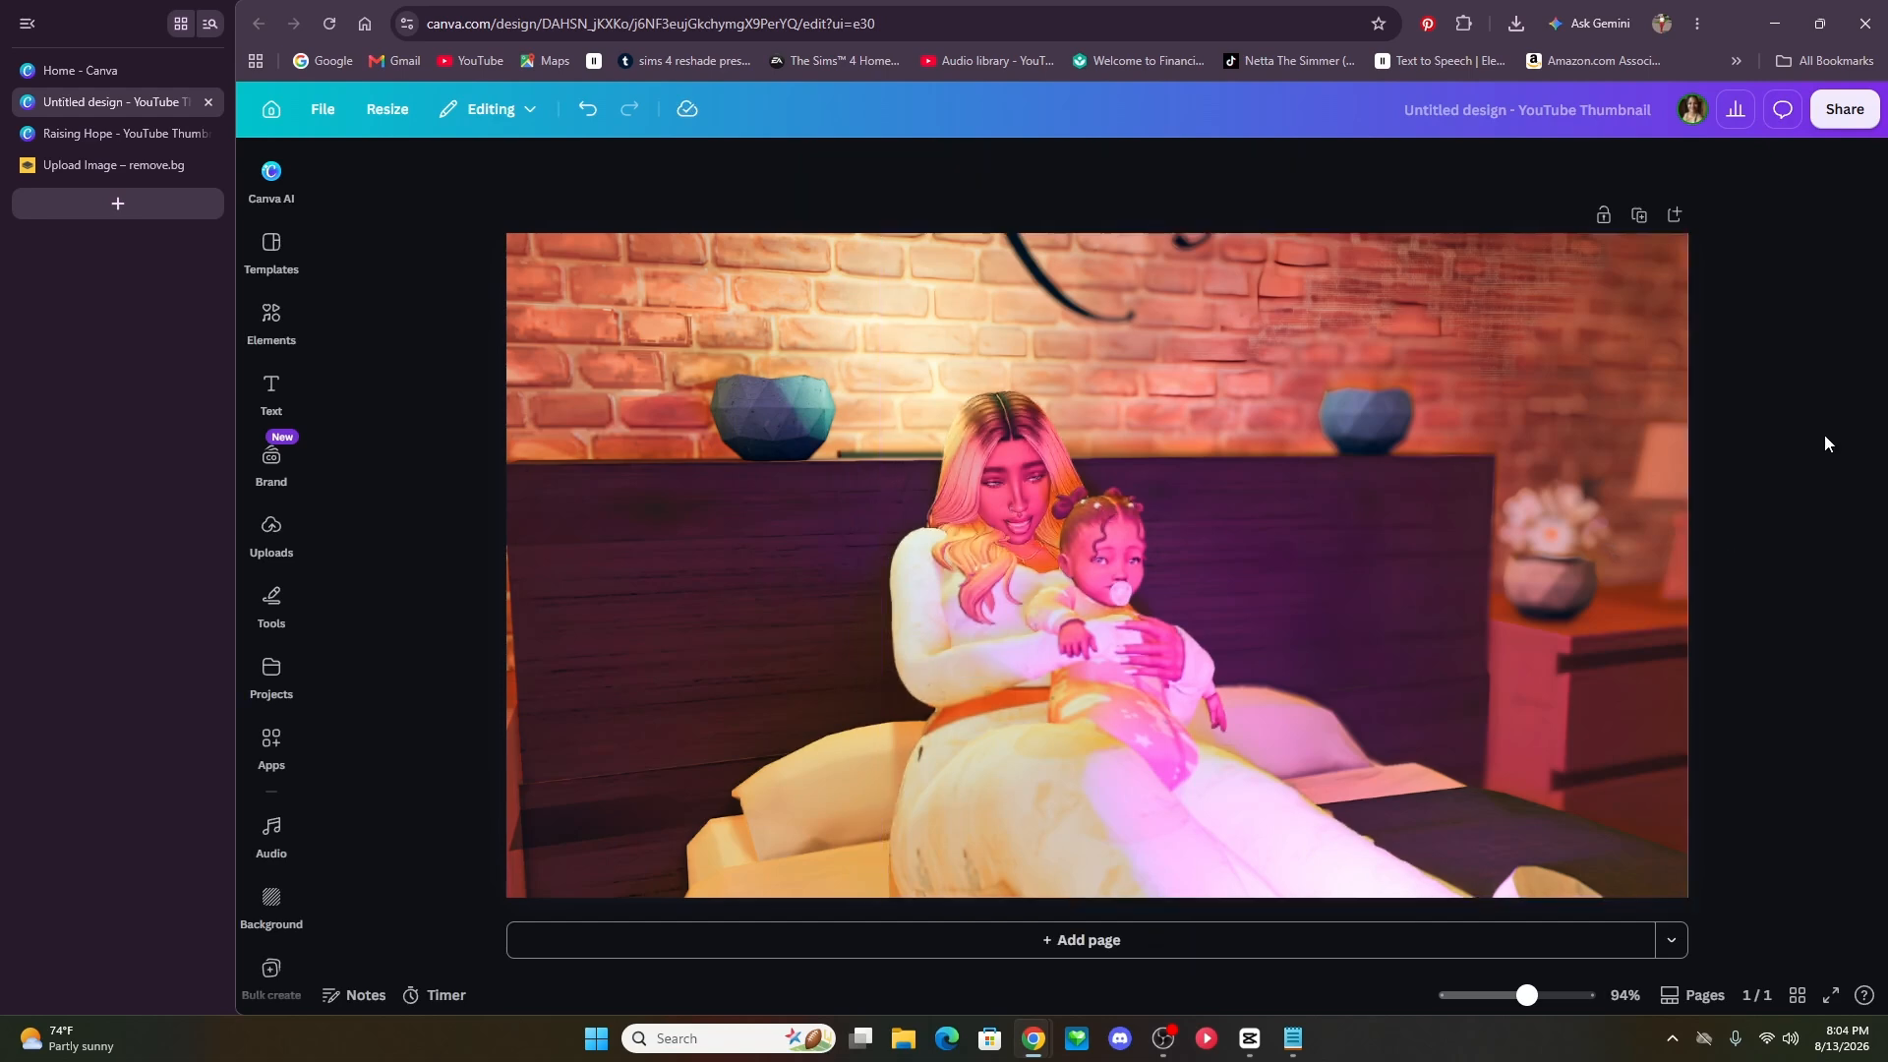
mouse_move(1010, 700)
left_mouse_down()
mouse_move(1367, 699)
mouse_move(962, 696)
mouse_move(989, 694)
left_mouse_up()
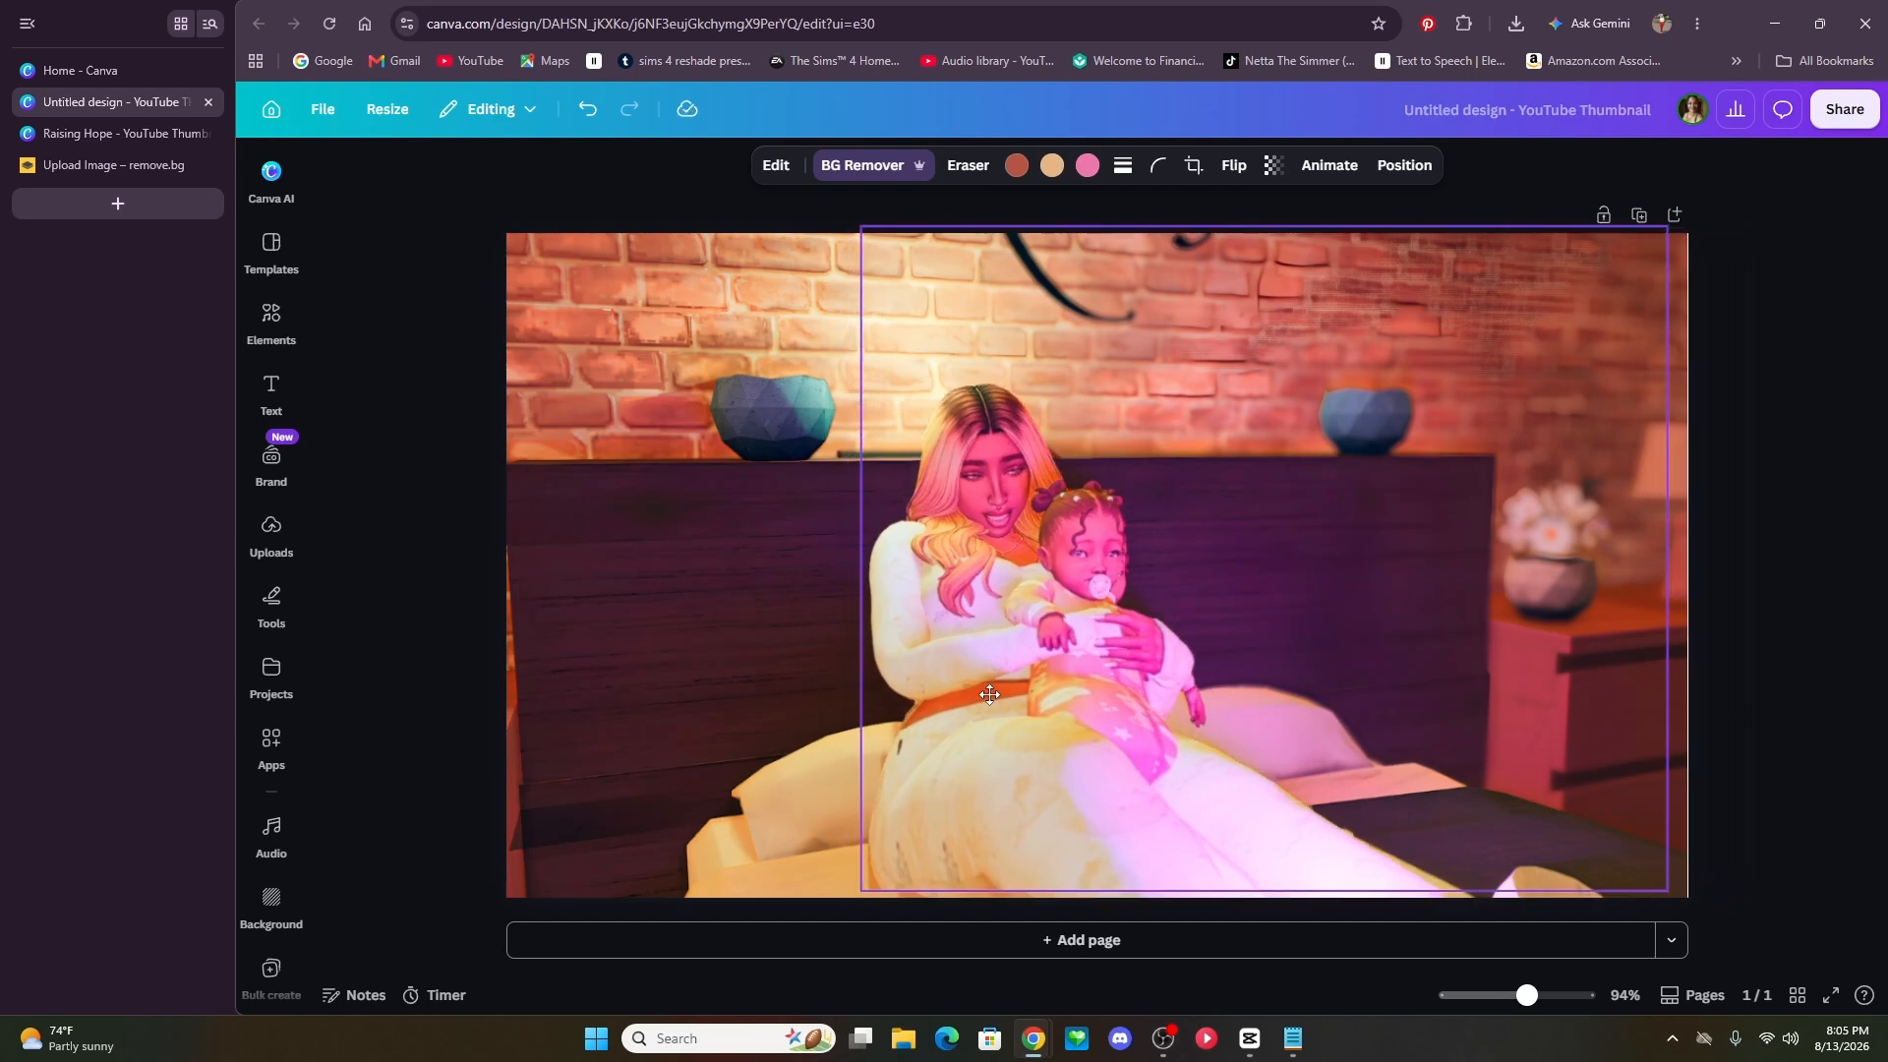
- Blur the whole background image with an intensity of 35
left_click(674, 308)
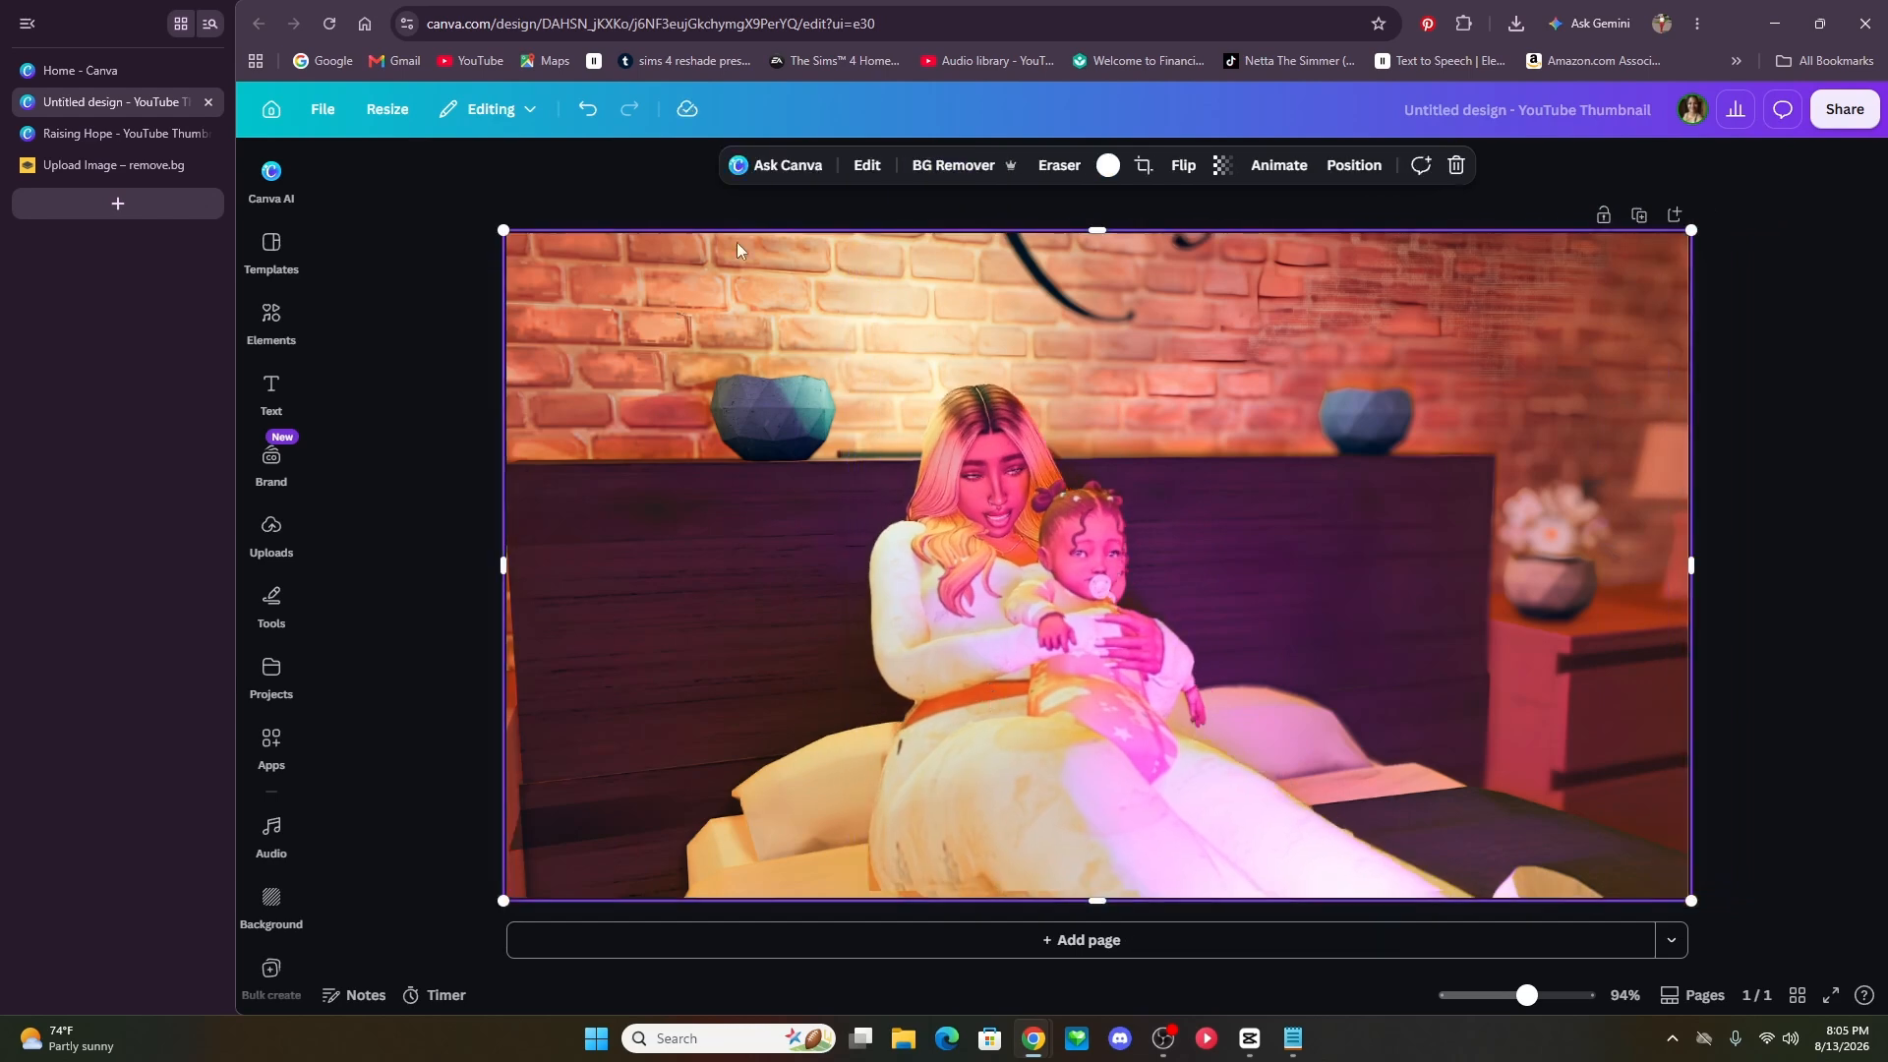
left_click(866, 165)
left_click(901, 254)
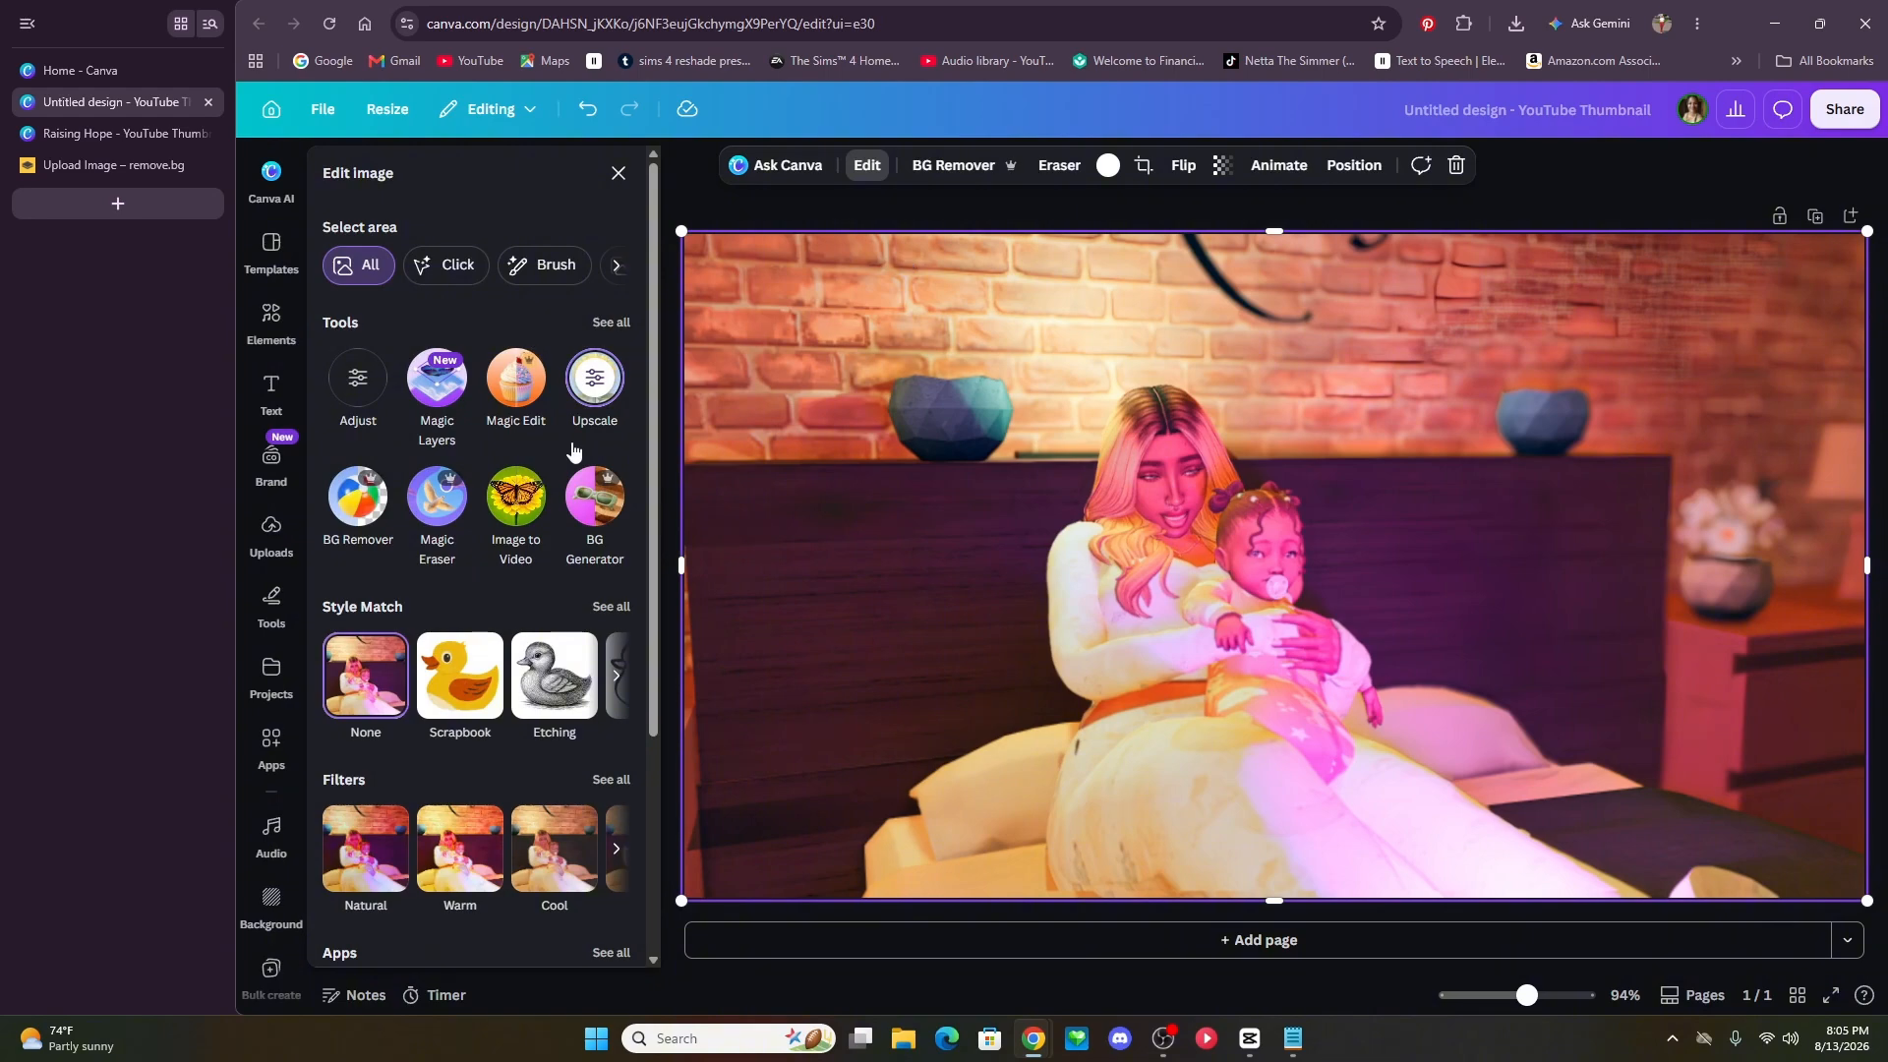
left_click(623, 323)
left_click(352, 398)
left_click(530, 251)
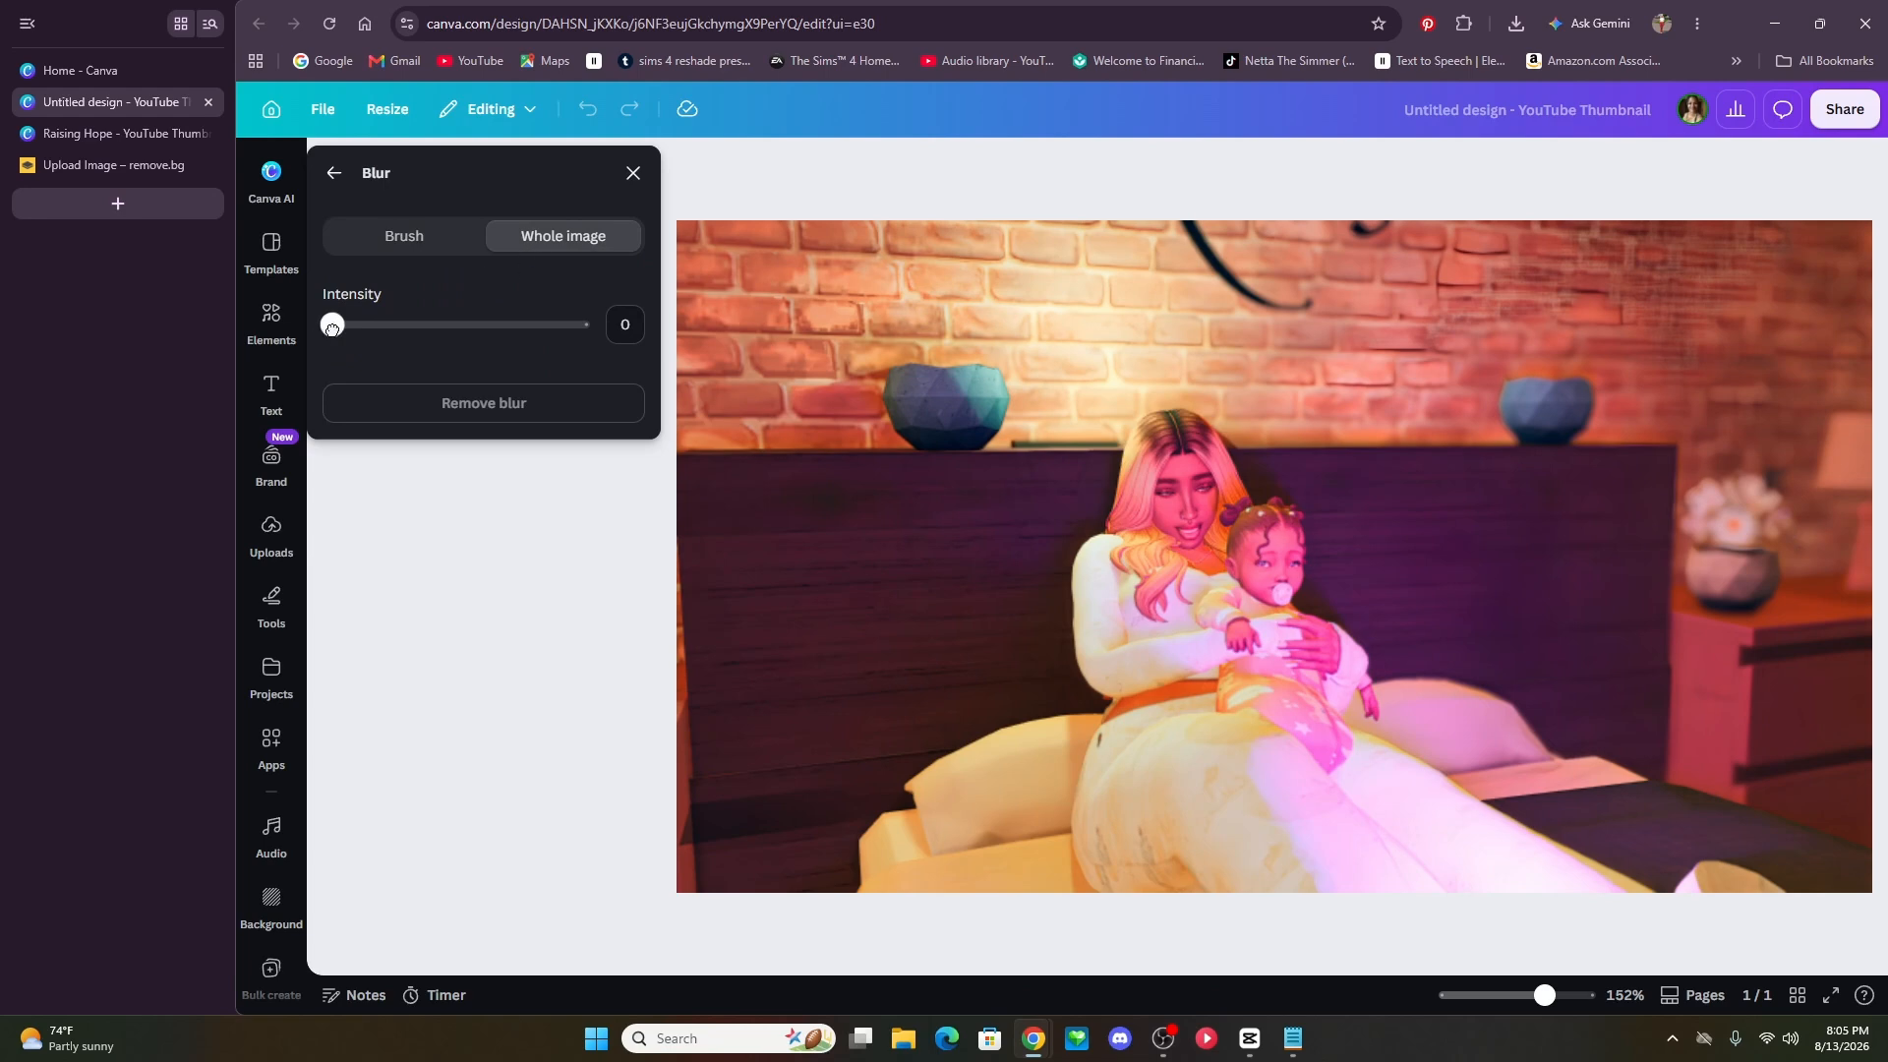
left_click_drag(333, 328, 419, 343)
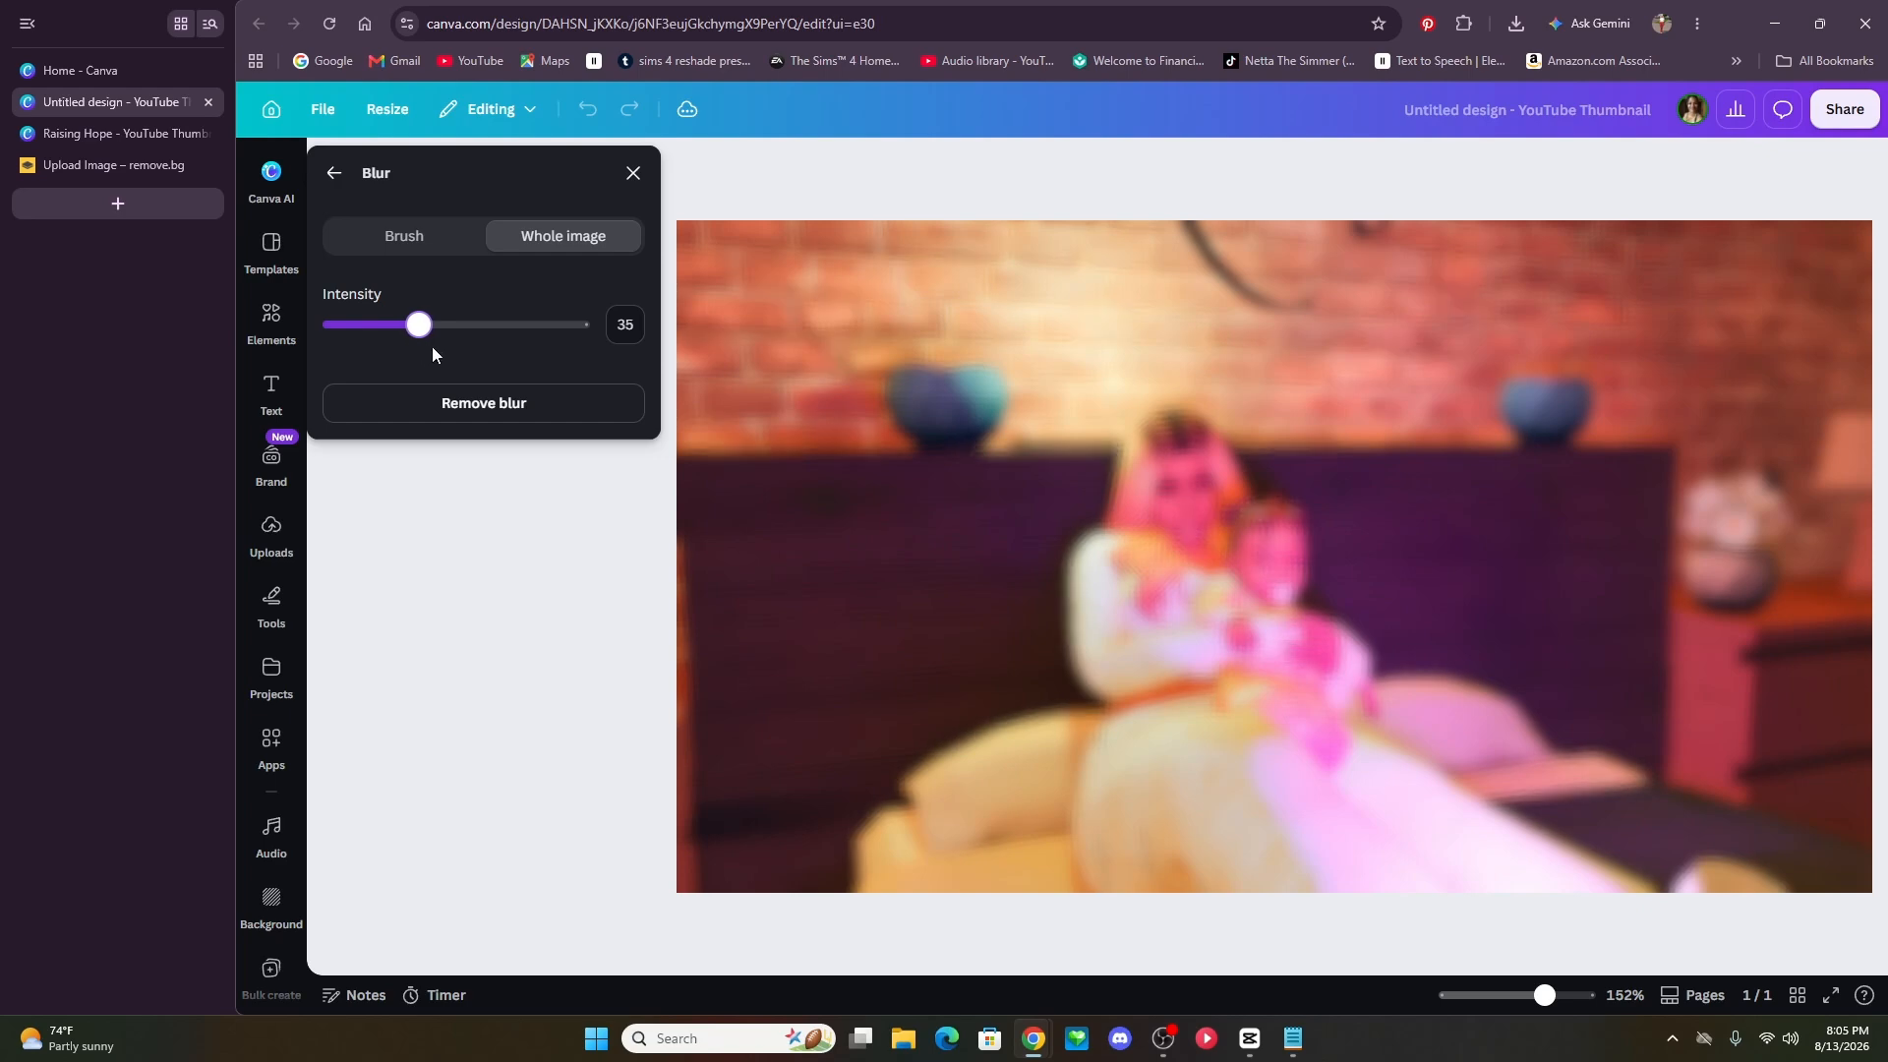
left_click(330, 175)
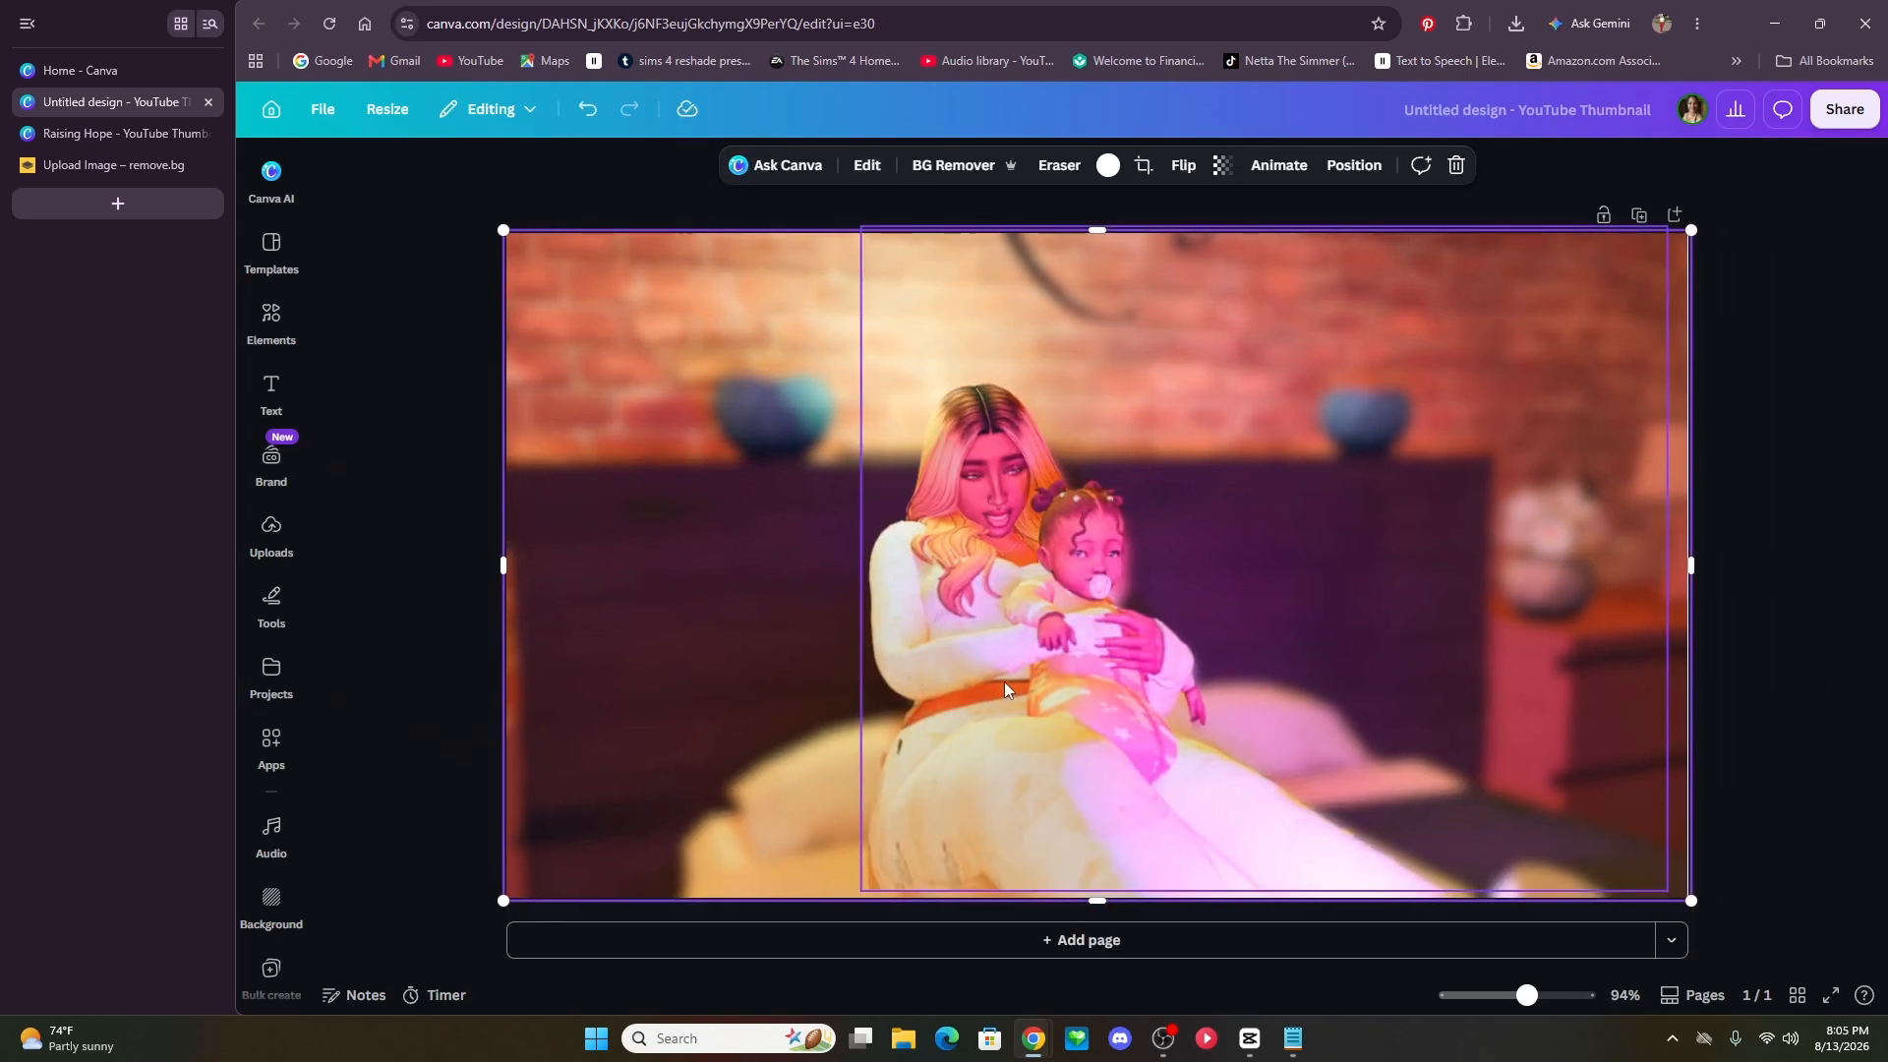
- Move the sharp cutout aside to compare it with the blurred characters, and place it back over them
left_click_drag(1000, 683, 1373, 669)
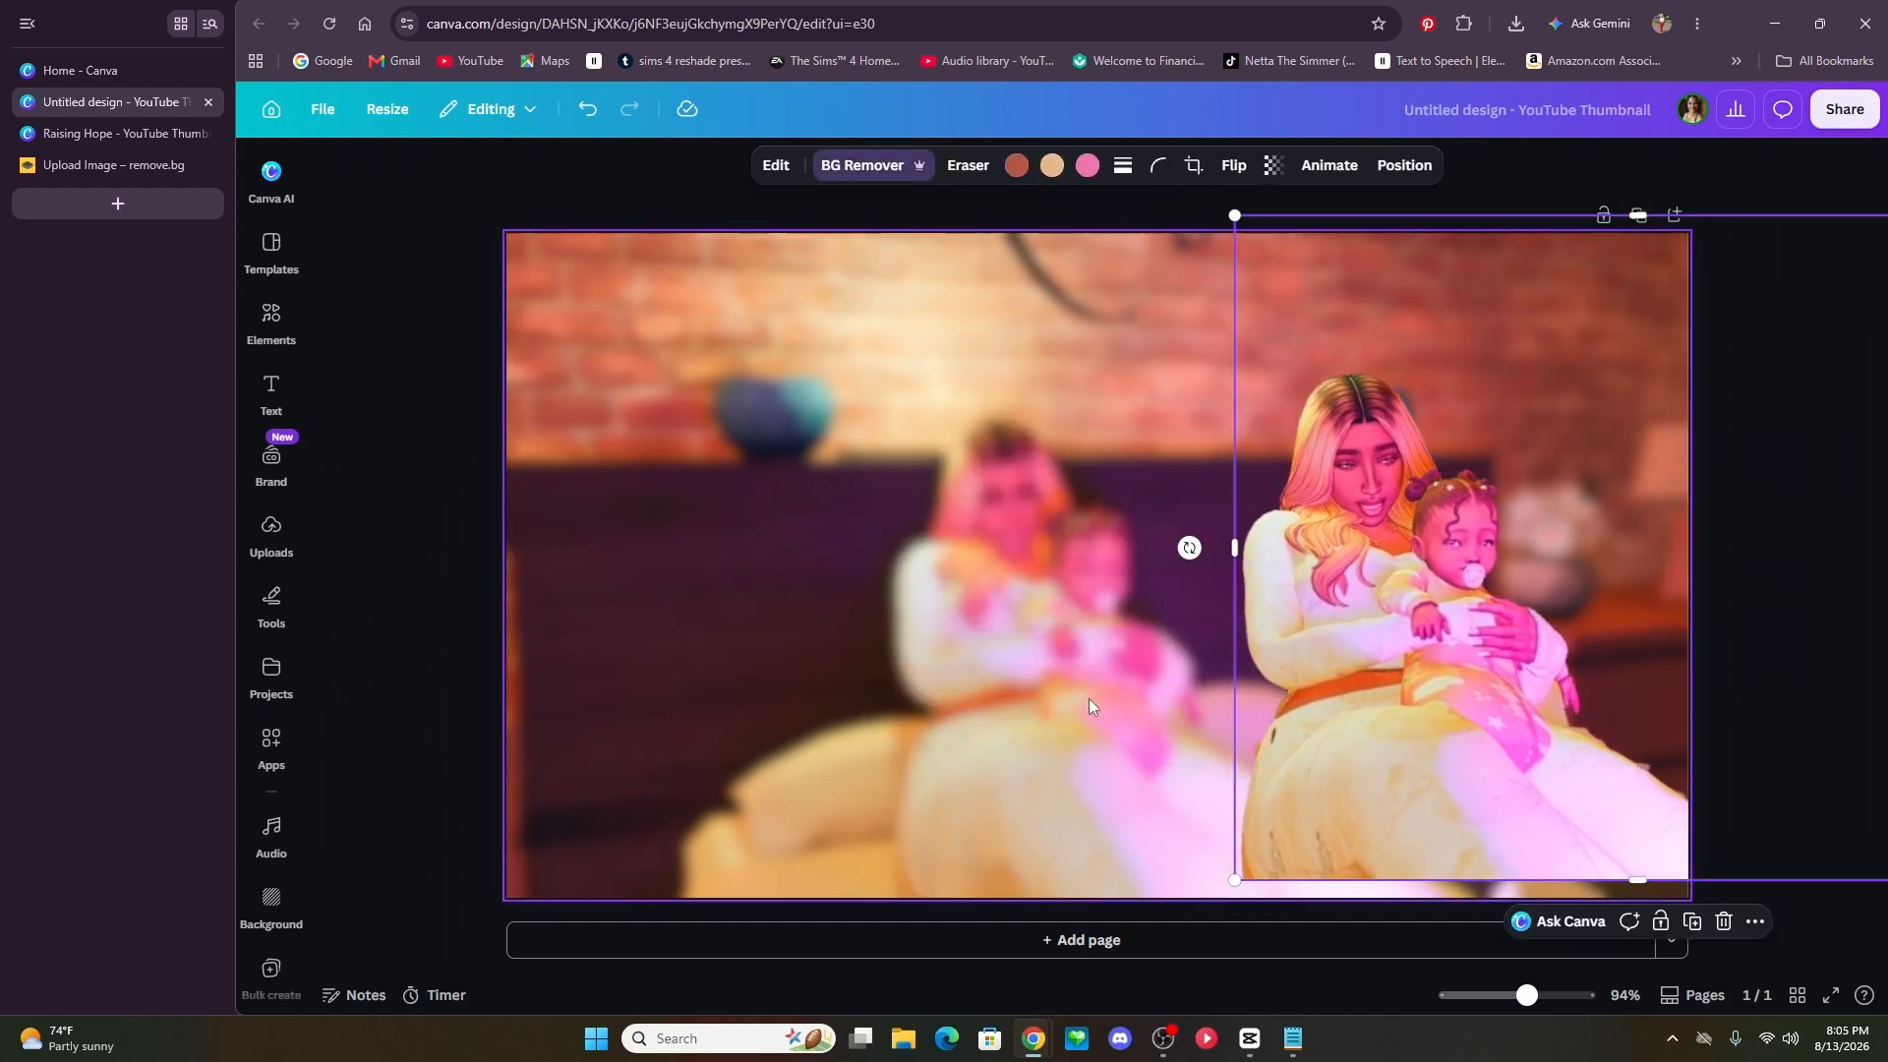
left_click_drag(1408, 716, 1060, 741)
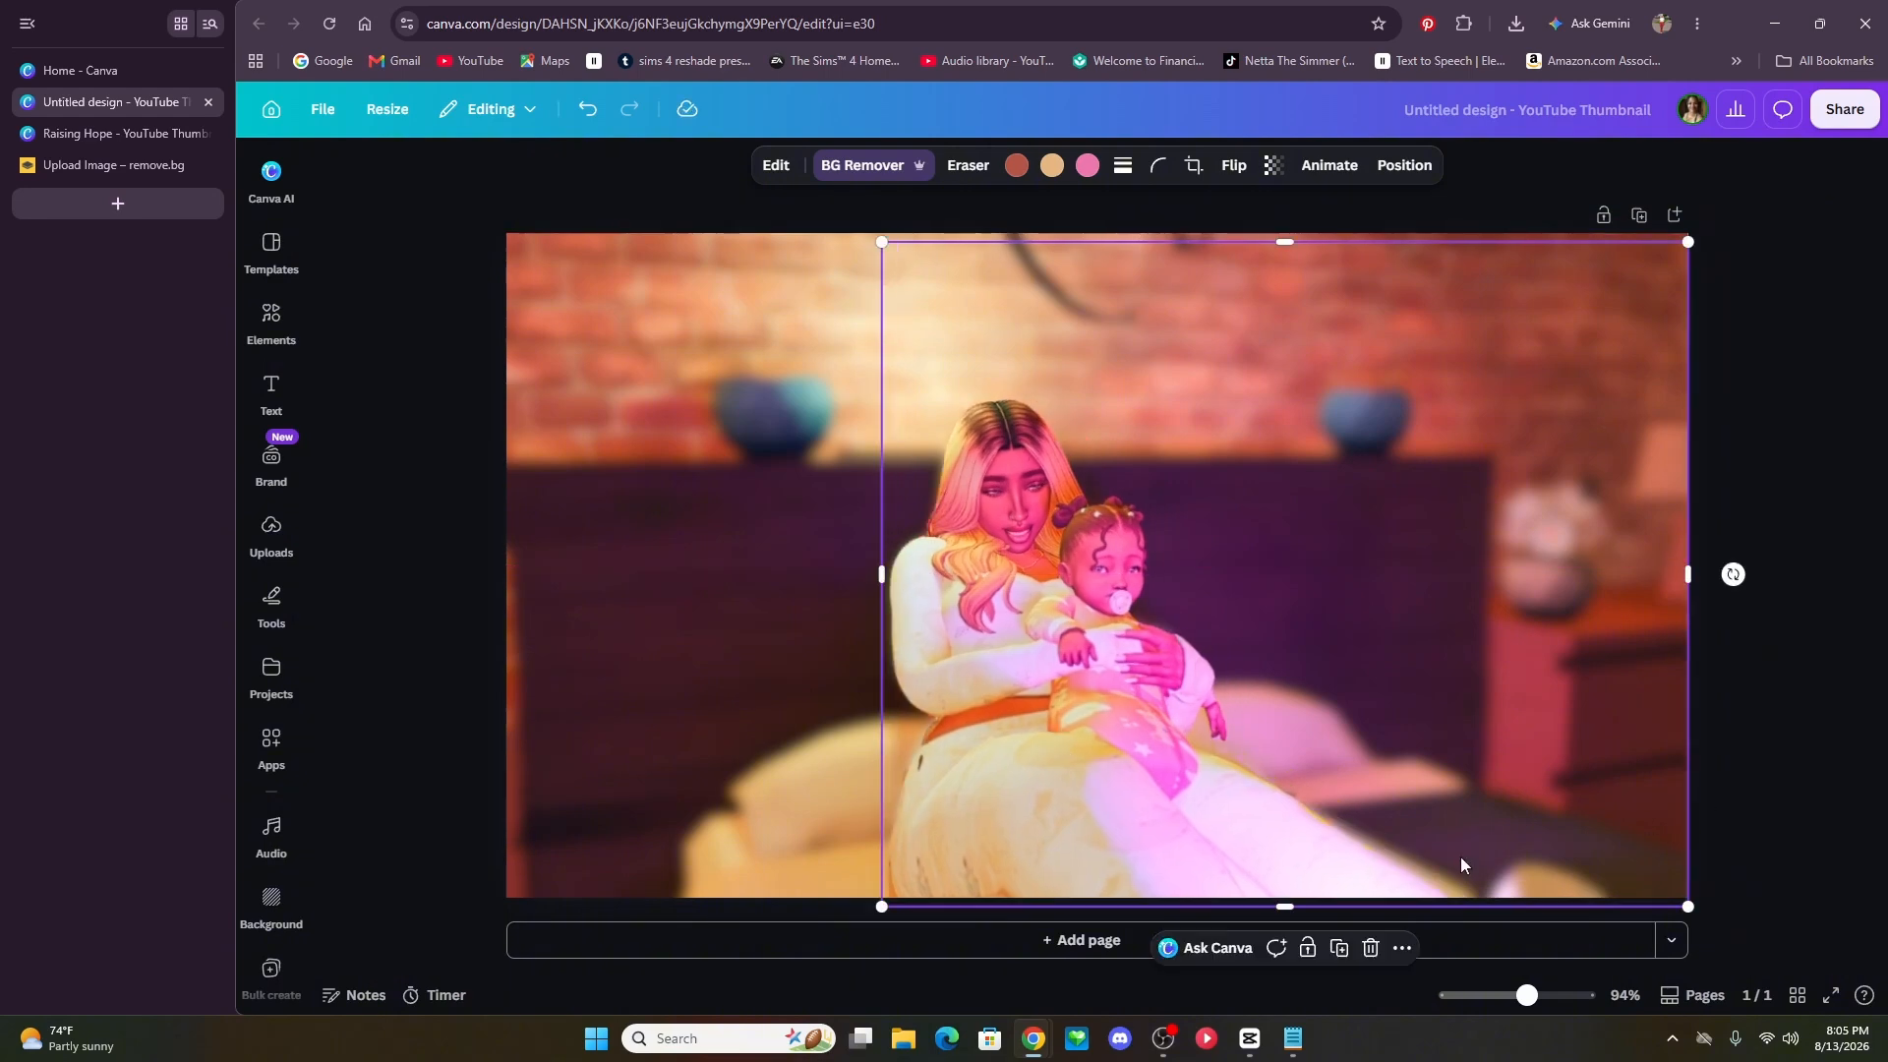
left_click(1835, 732)
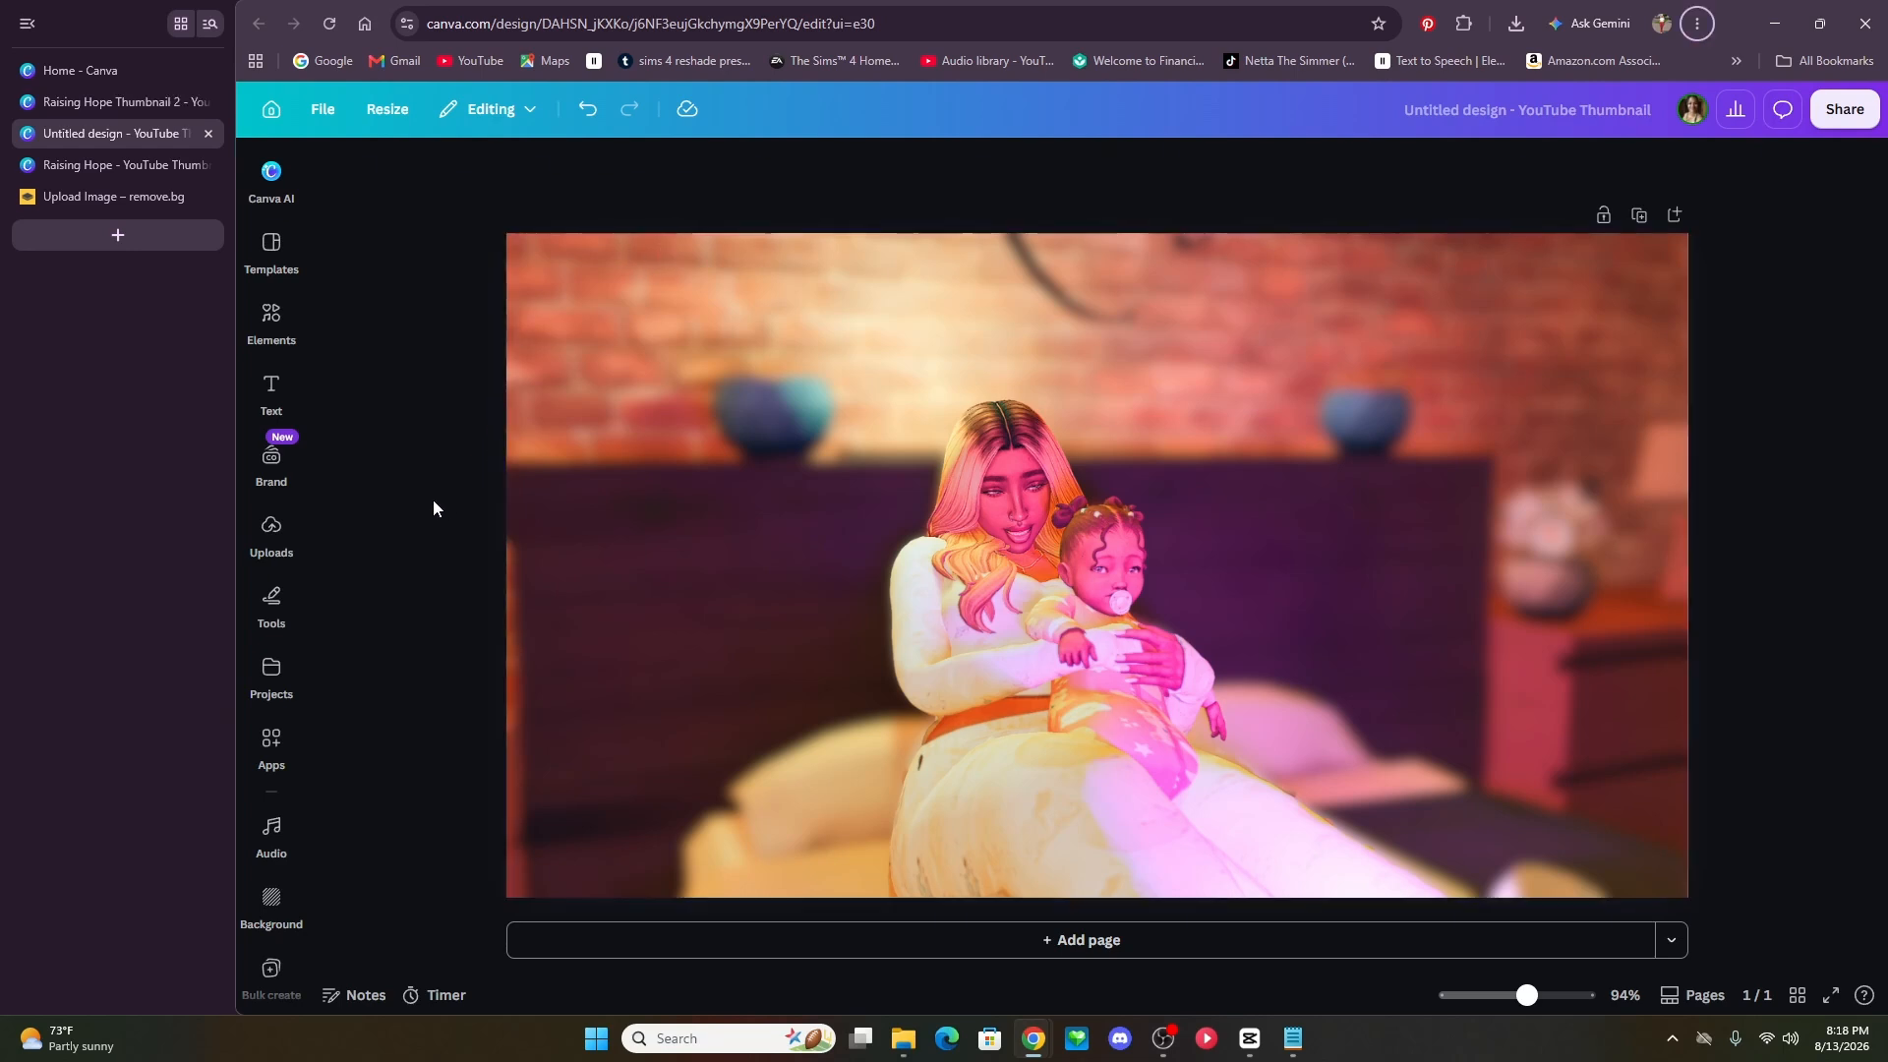
- Try to span a straight line across the page near its upper edge, and delete it
left_click(277, 611)
left_click(334, 532)
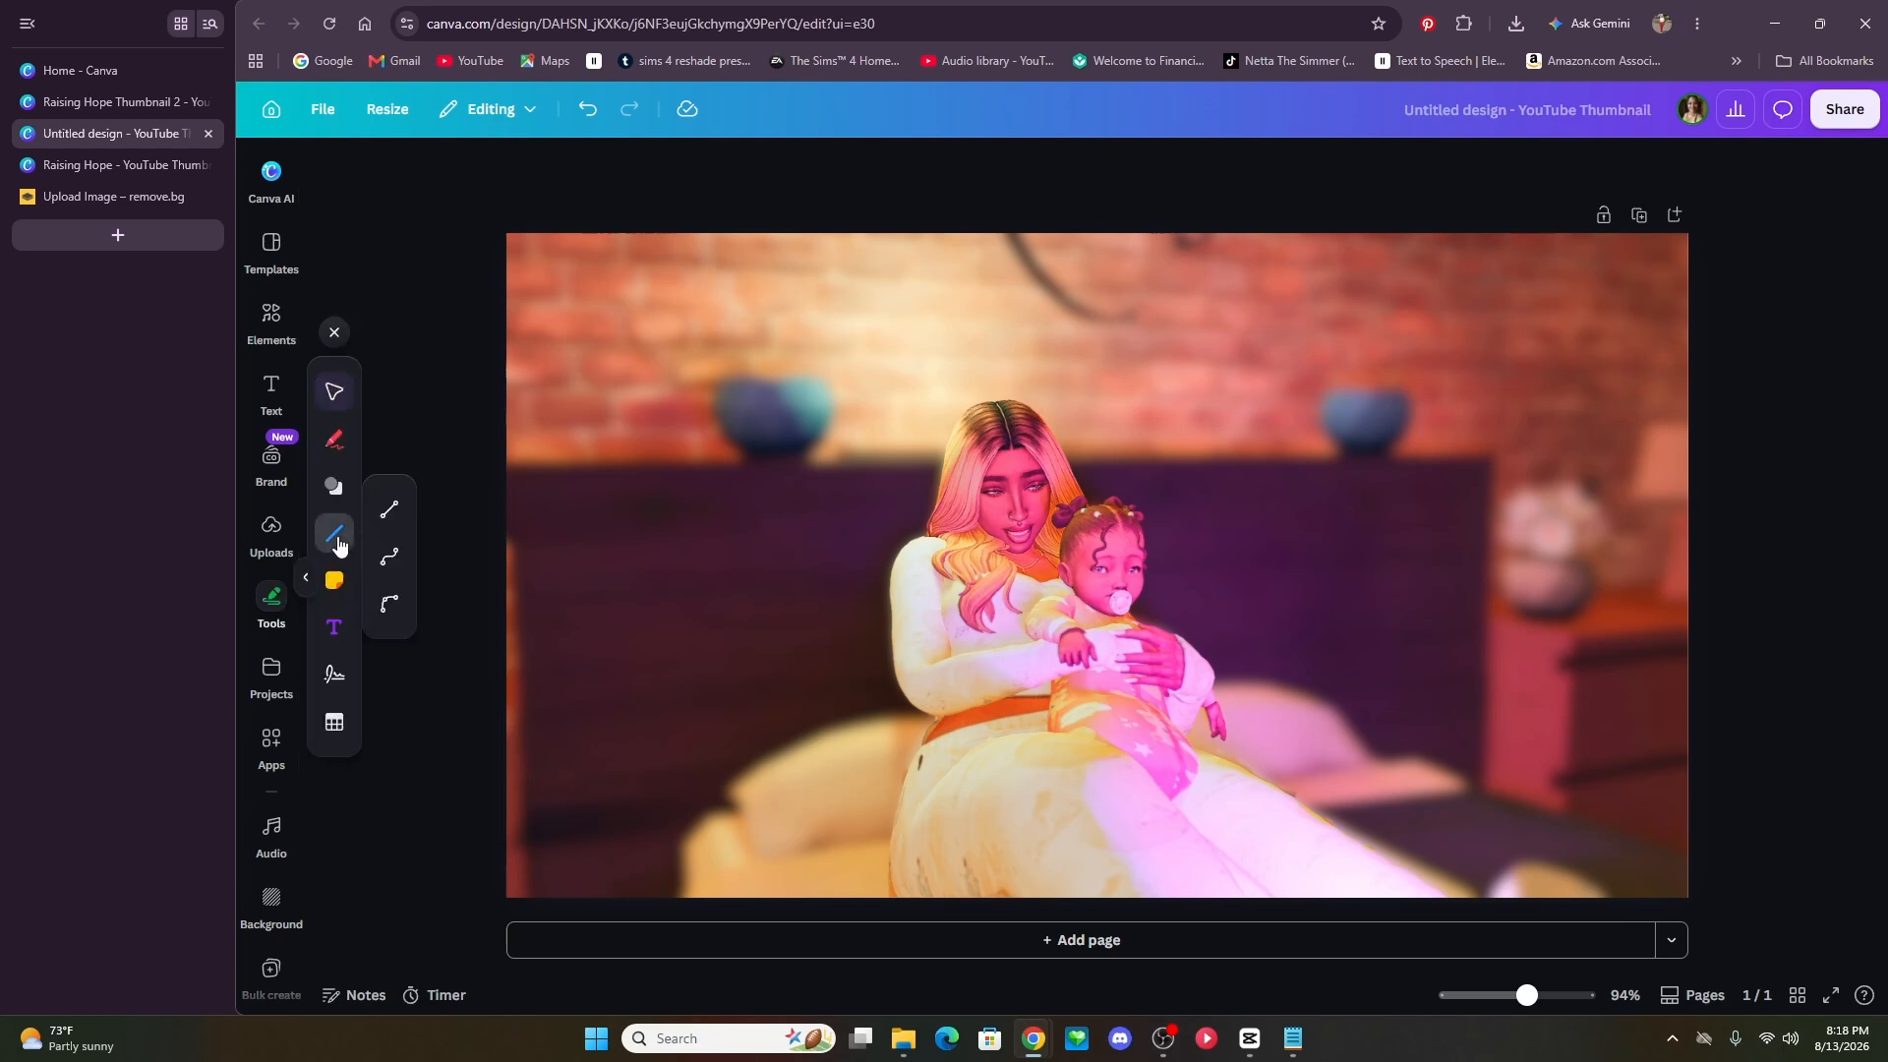
left_click(385, 513)
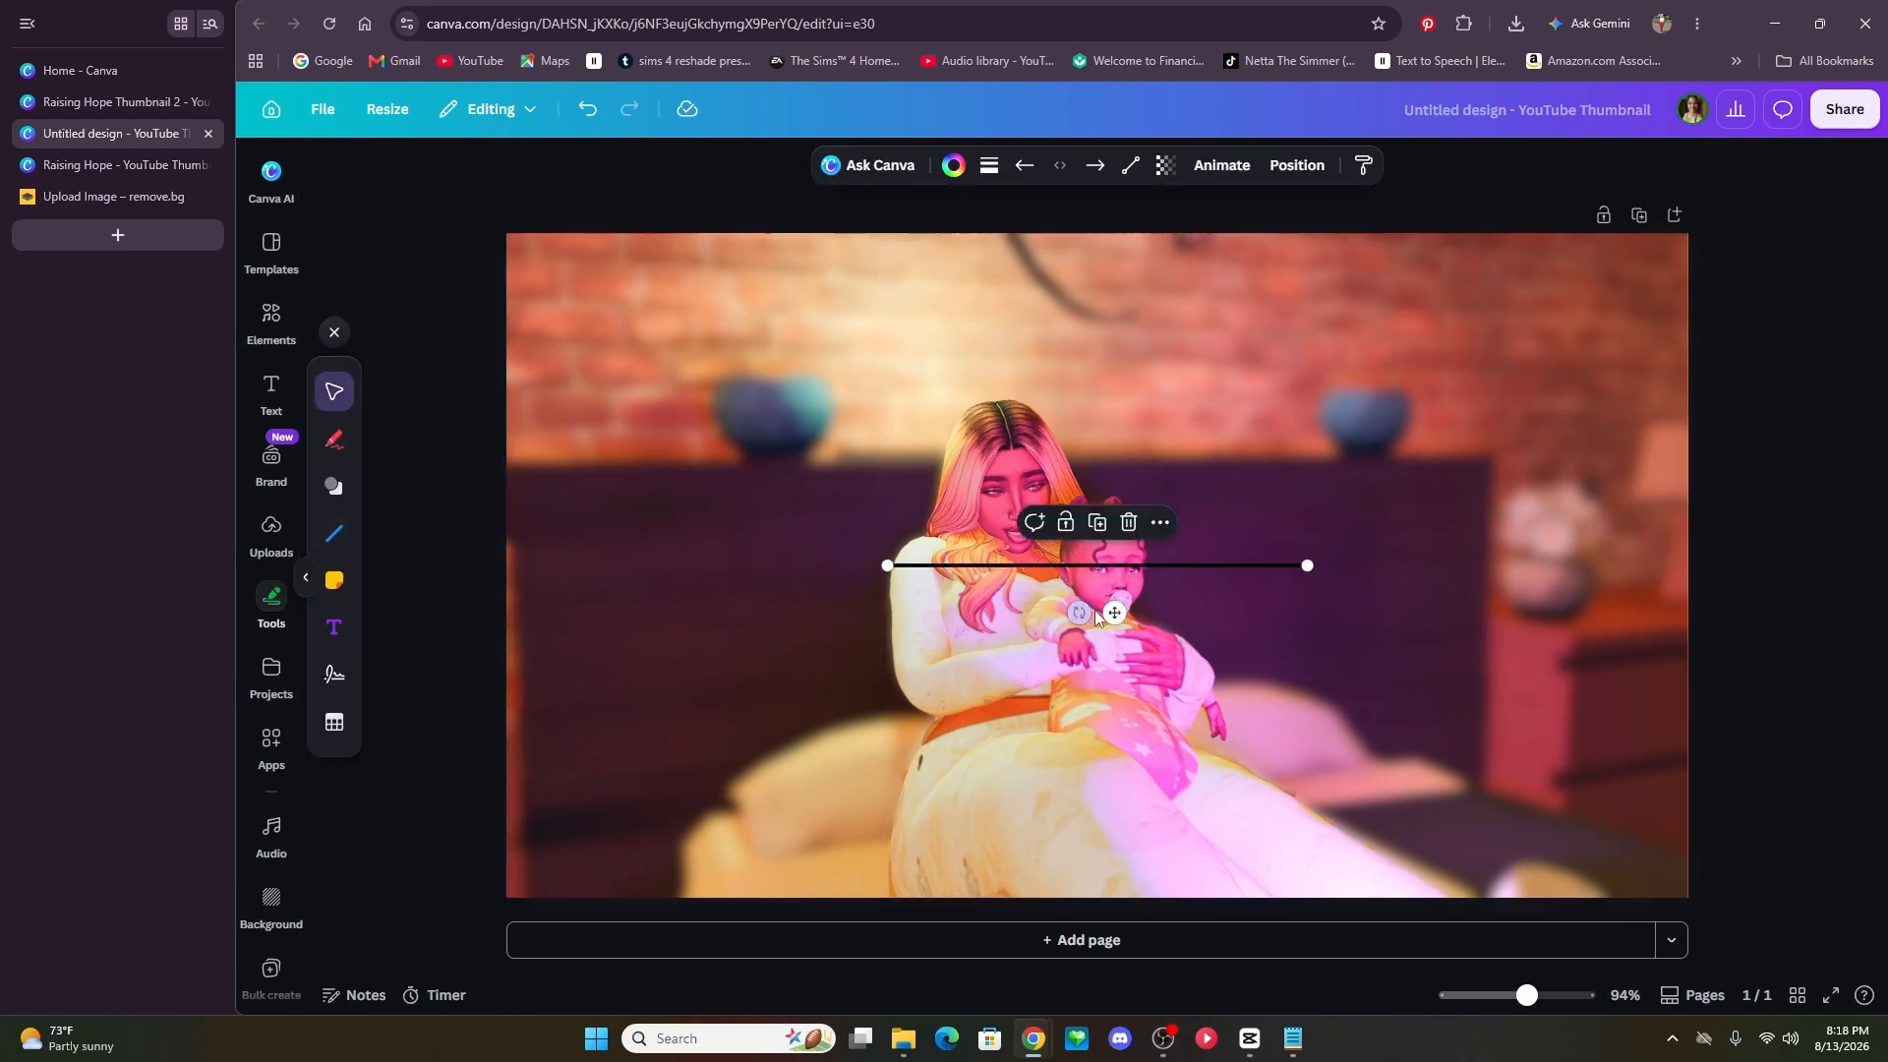
left_click_drag(1117, 613, 1065, 315)
left_click_drag(1258, 270, 1685, 264)
mouse_move(1119, 309)
left_mouse_down()
mouse_move(1129, 382)
mouse_move(1129, 313)
mouse_move(1091, 305)
left_mouse_up()
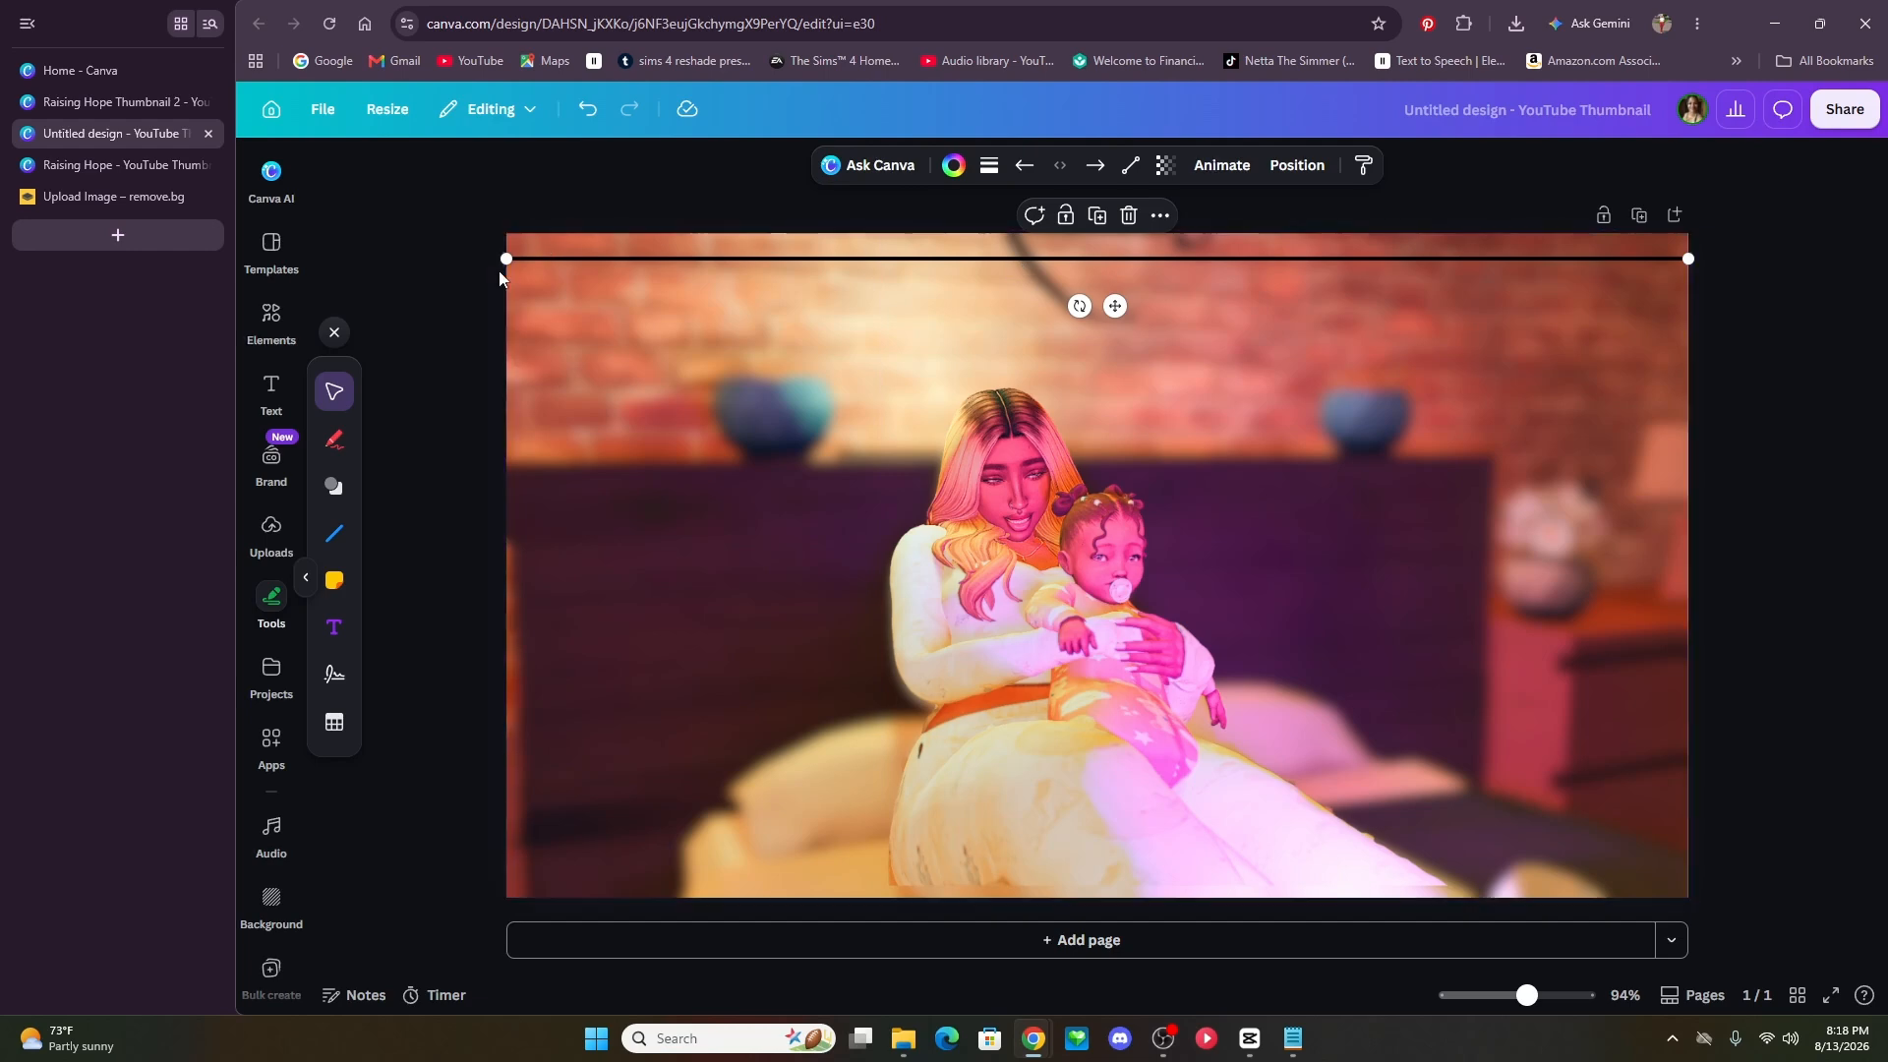
left_click_drag(503, 258, 695, 262)
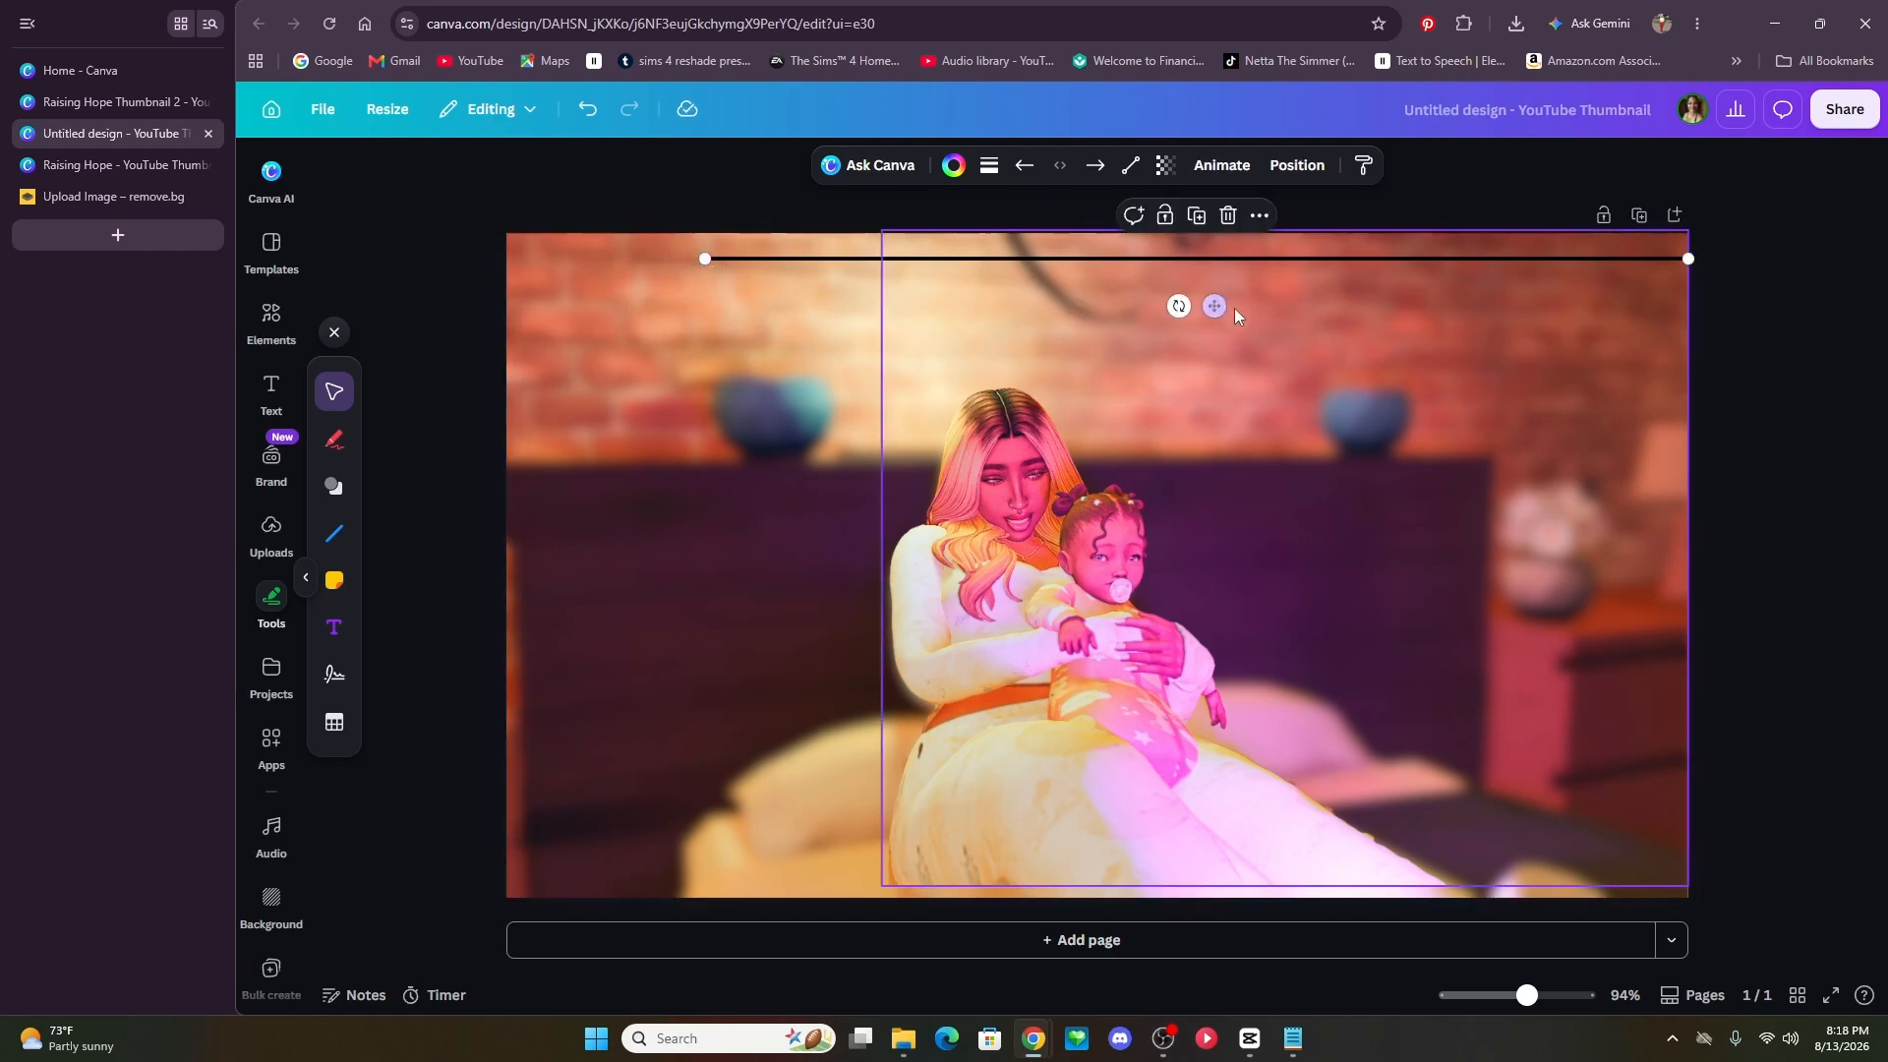
key("Delete")
- Trim the cutout's frame to just above the woman's head and in from the right, leaving it about 766 wide and 567 high
left_click(1038, 572)
left_click_drag(1283, 236, 1283, 383)
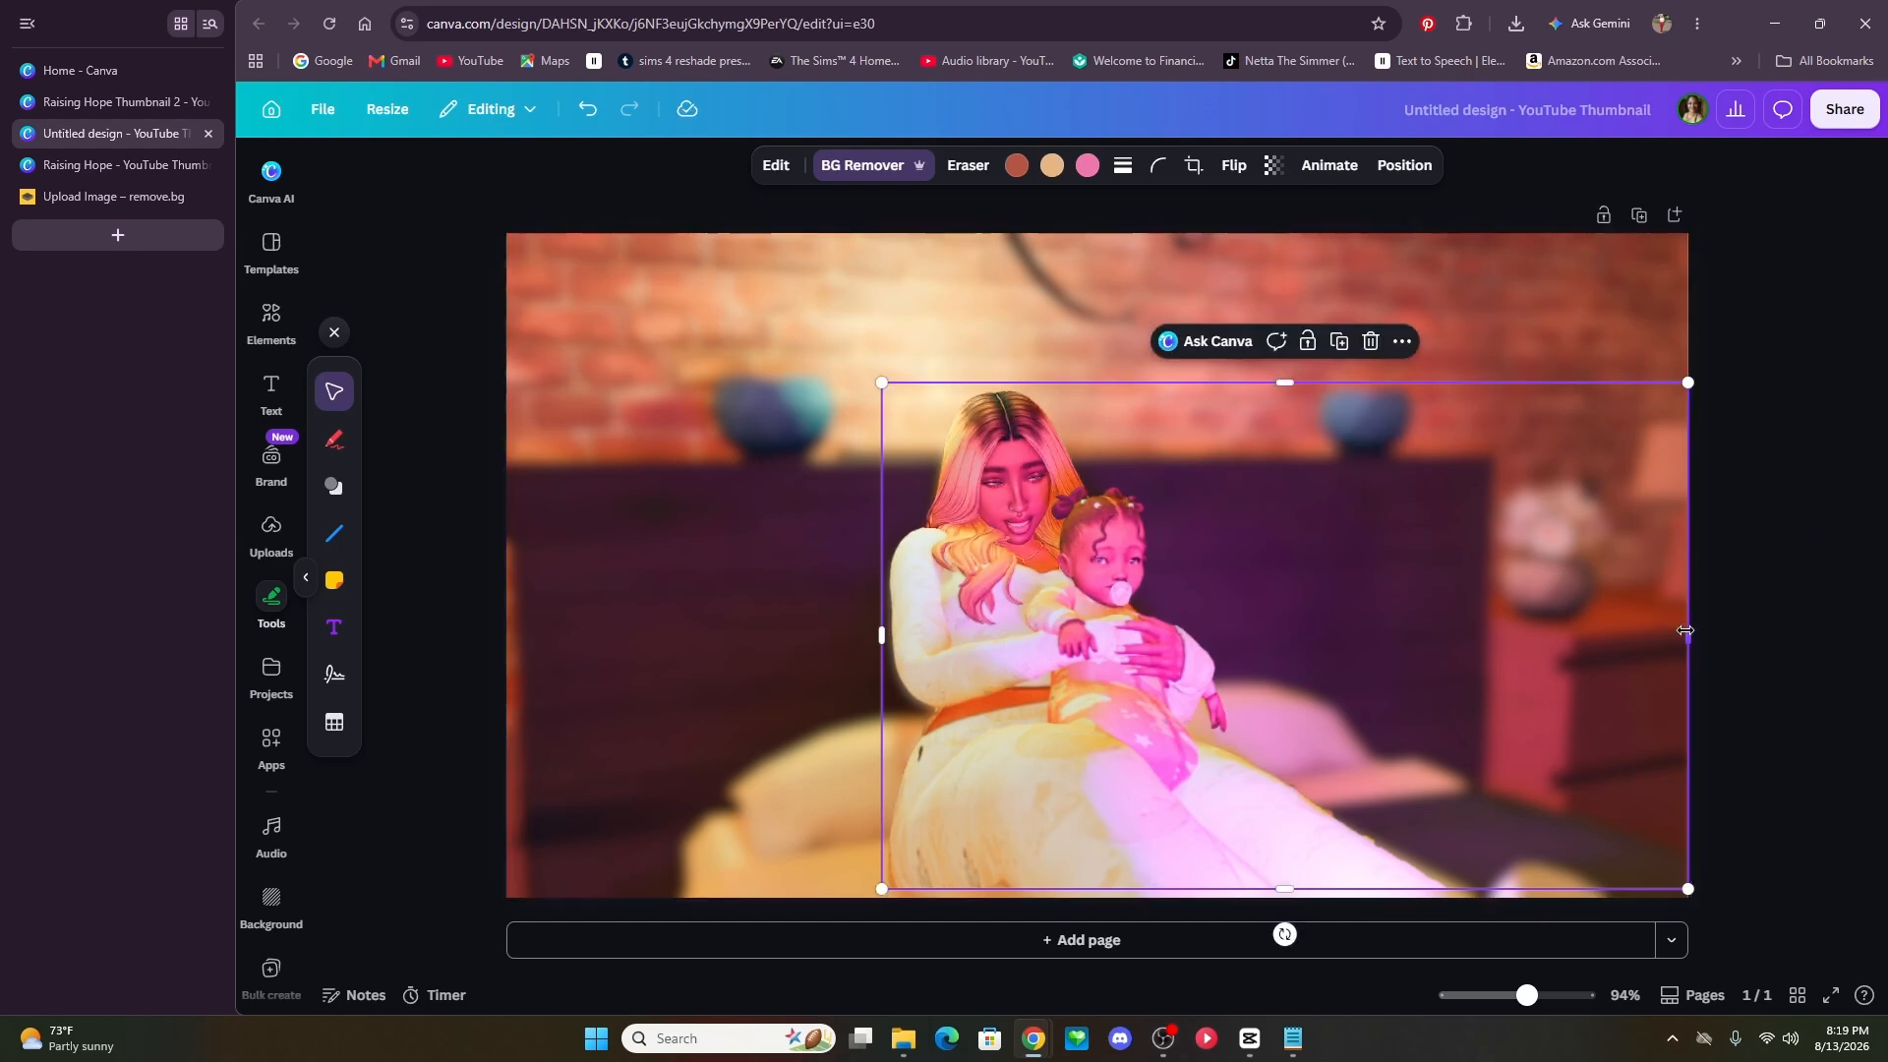
left_click_drag(1685, 630, 1588, 634)
left_click_drag(1235, 892, 1234, 906)
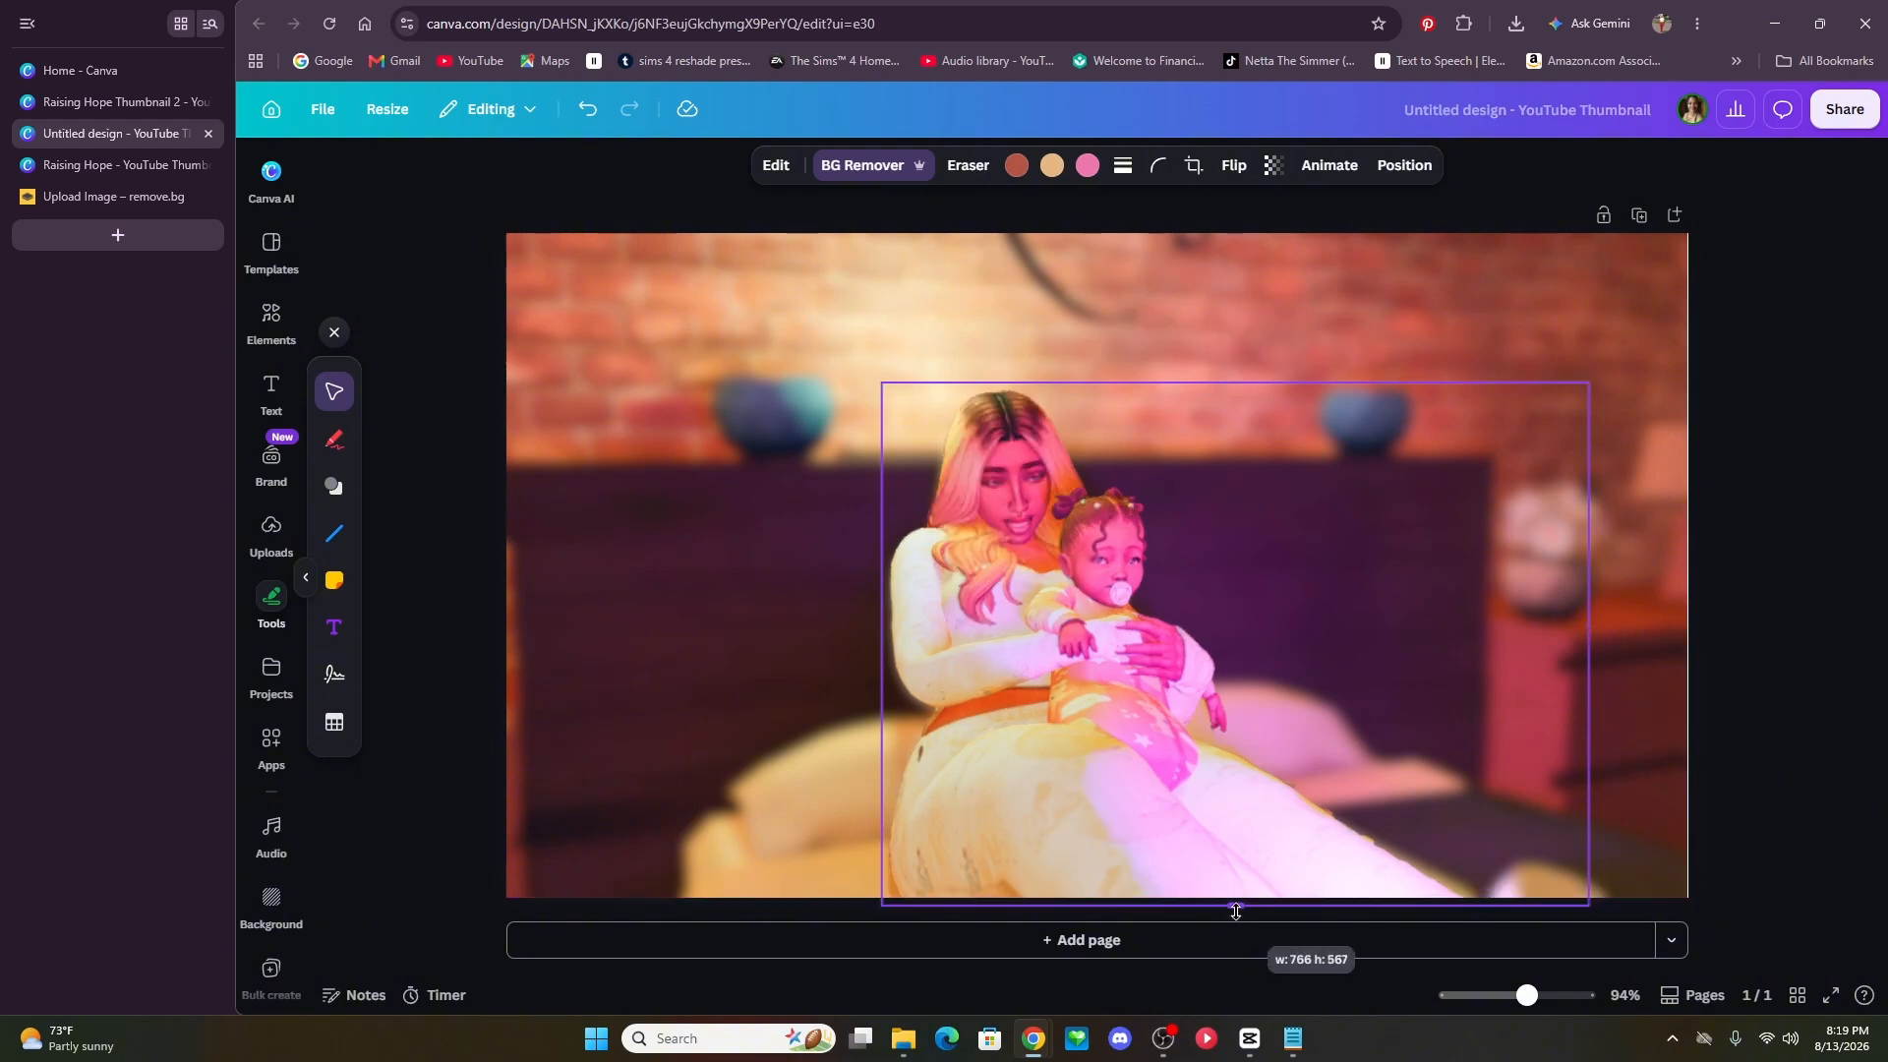
key("Escape")
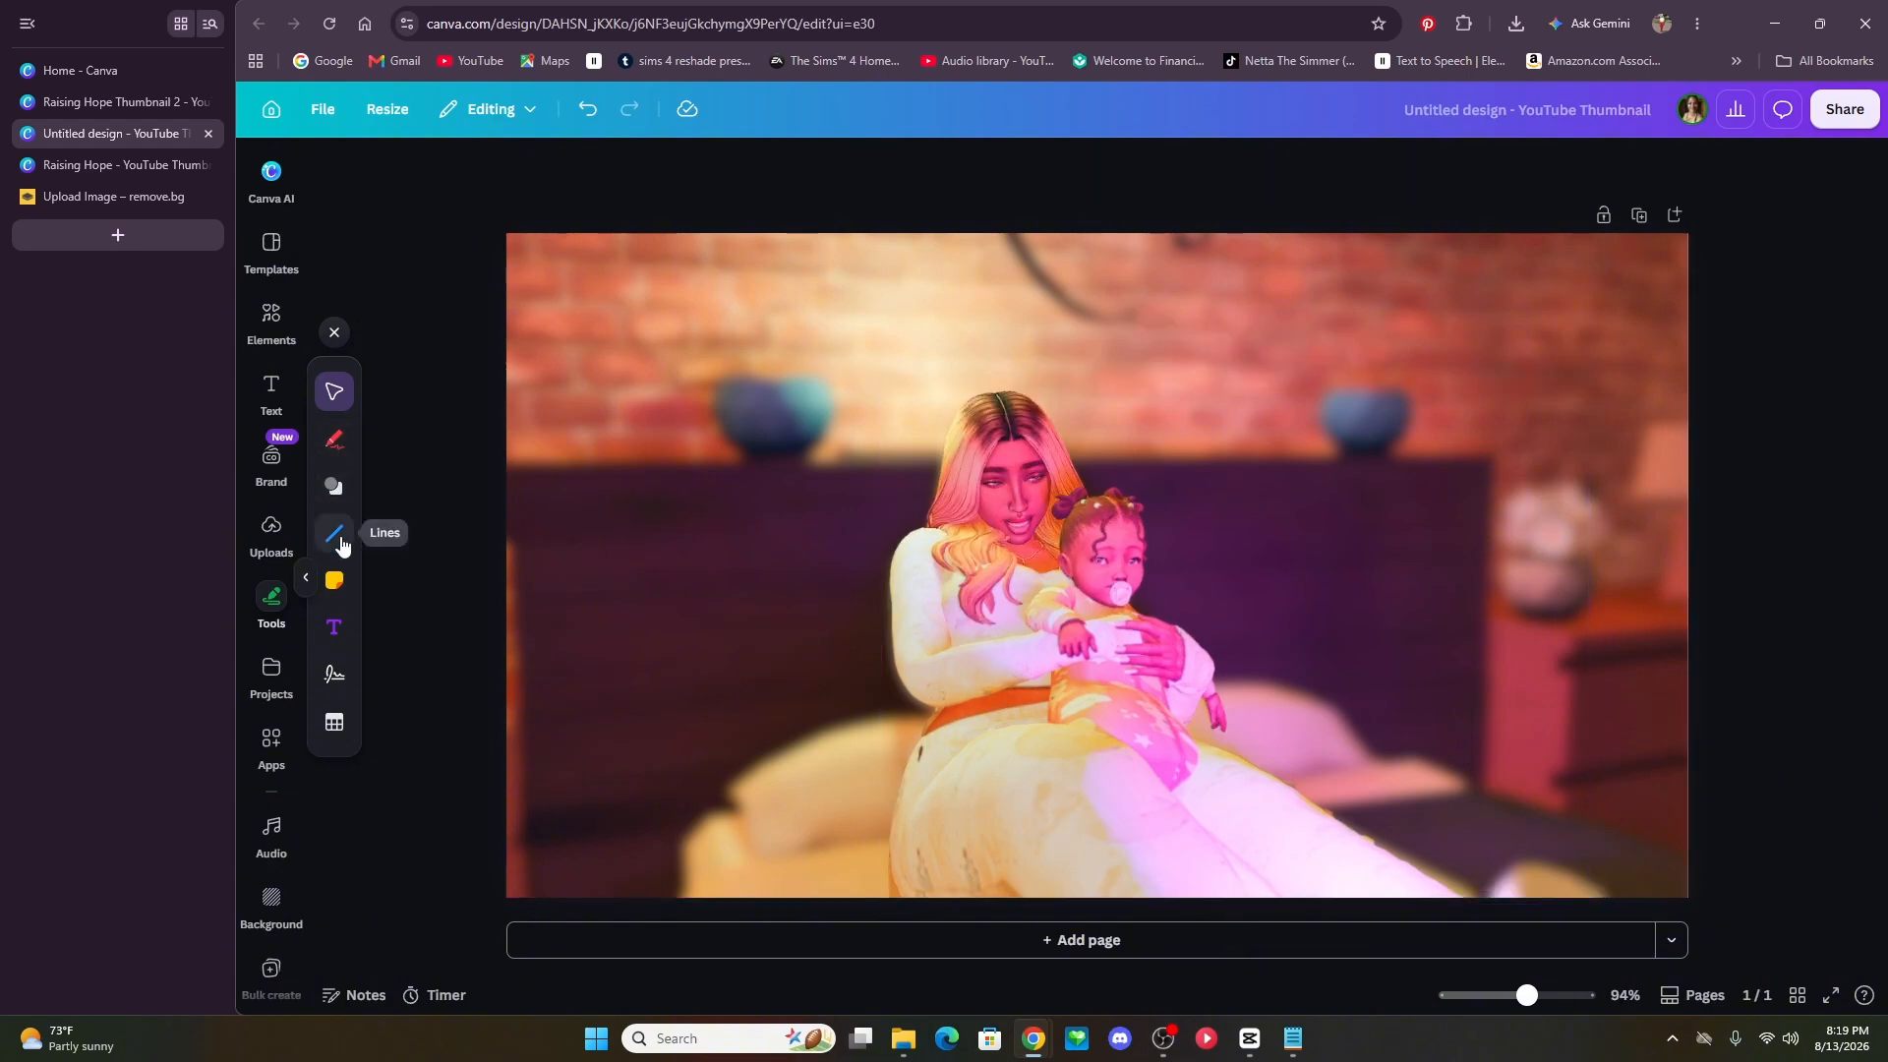
- Add a straight line just below the page's upper edge and stretch it across the full page width
left_click(339, 539)
left_click(398, 511)
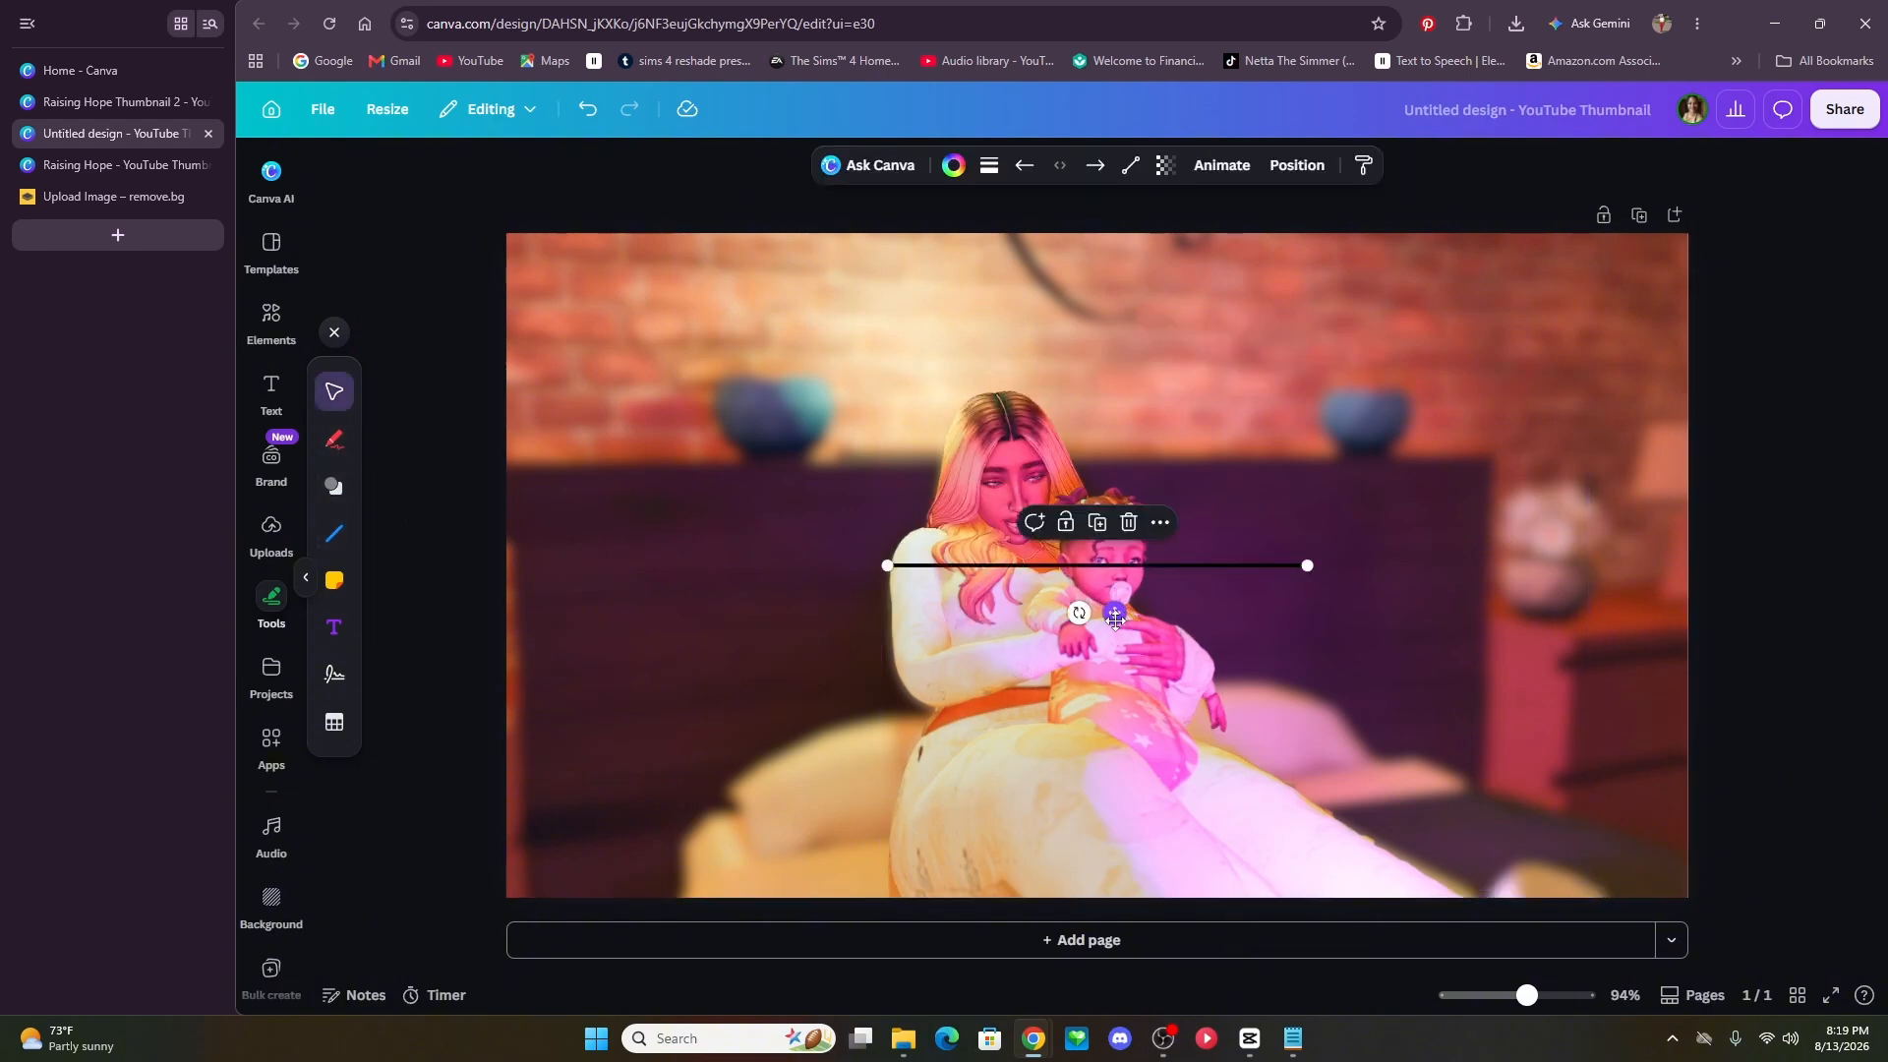
left_click_drag(1115, 616, 1095, 291)
left_click_drag(1289, 241, 1687, 249)
left_click_drag(867, 242, 509, 252)
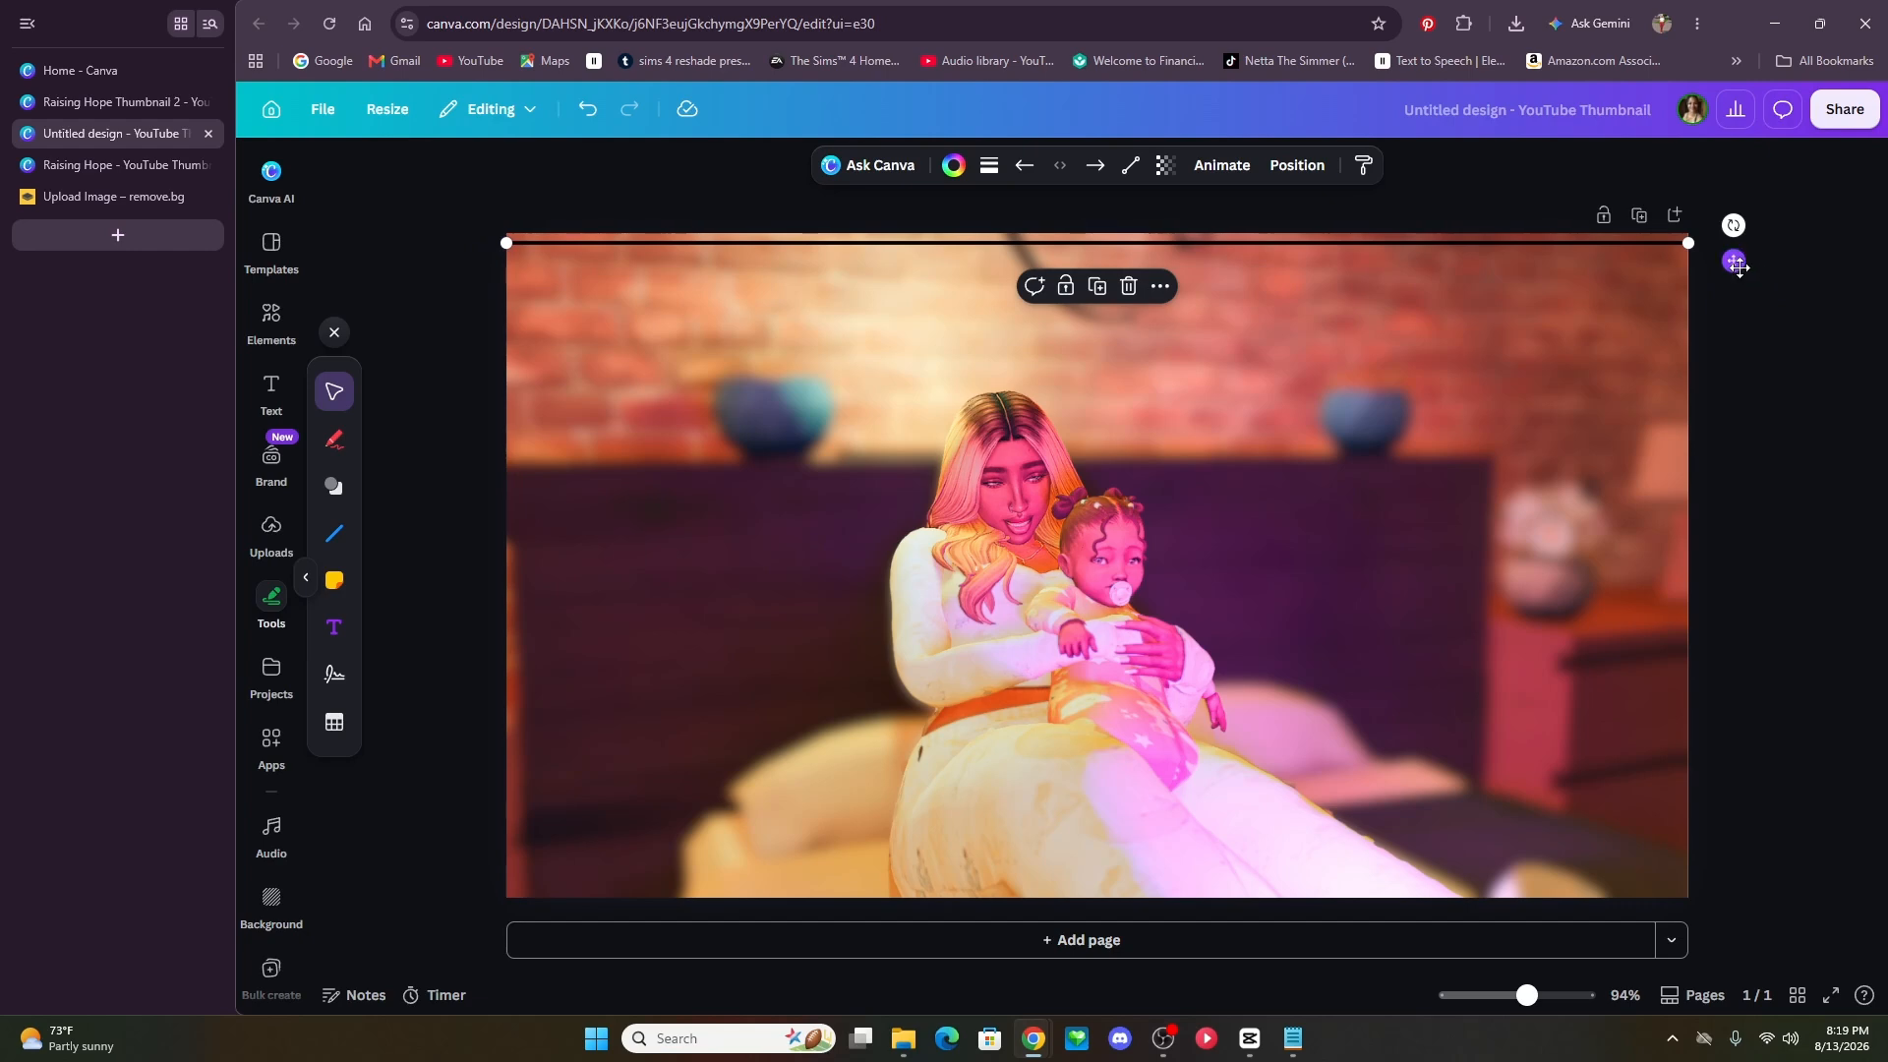
- Align the horizontal line with the page's upper edge and increase its stroke weight
left_click_drag(1739, 268, 1737, 261)
left_click(989, 165)
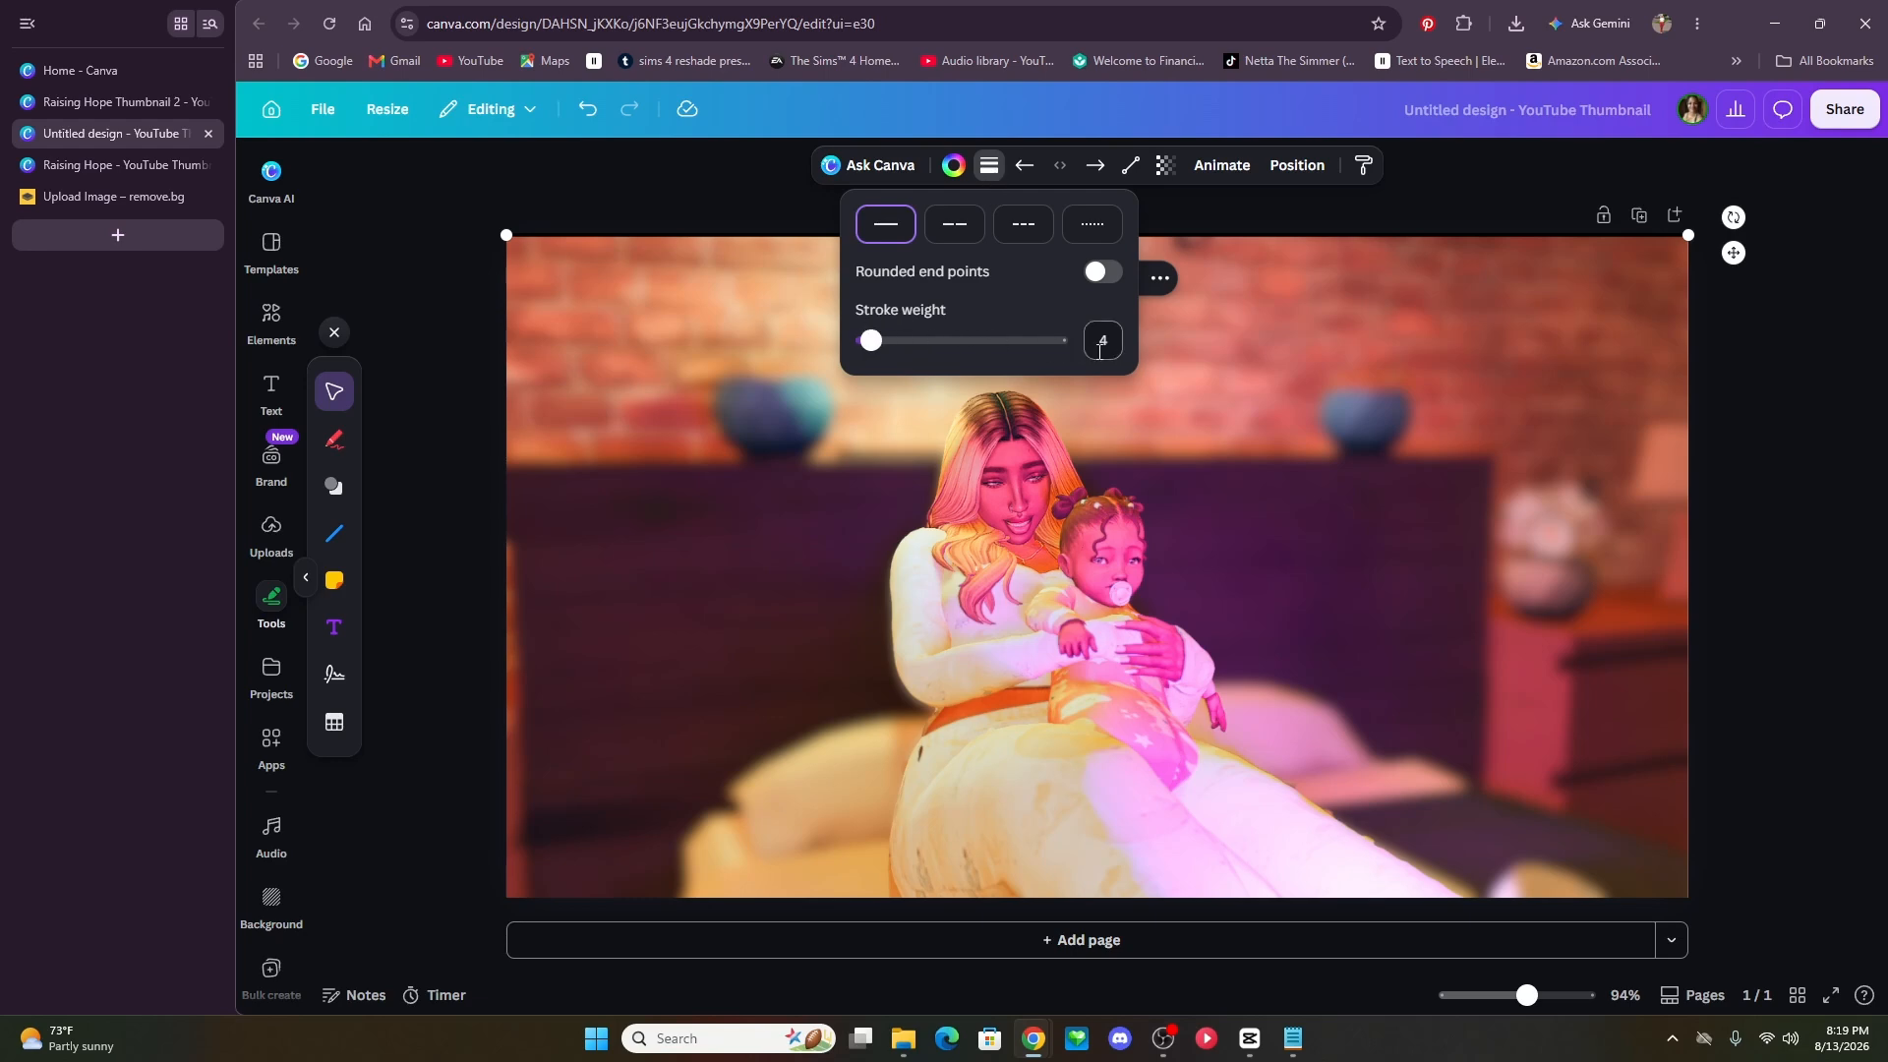
left_click_drag(871, 340, 896, 340)
key("Escape")
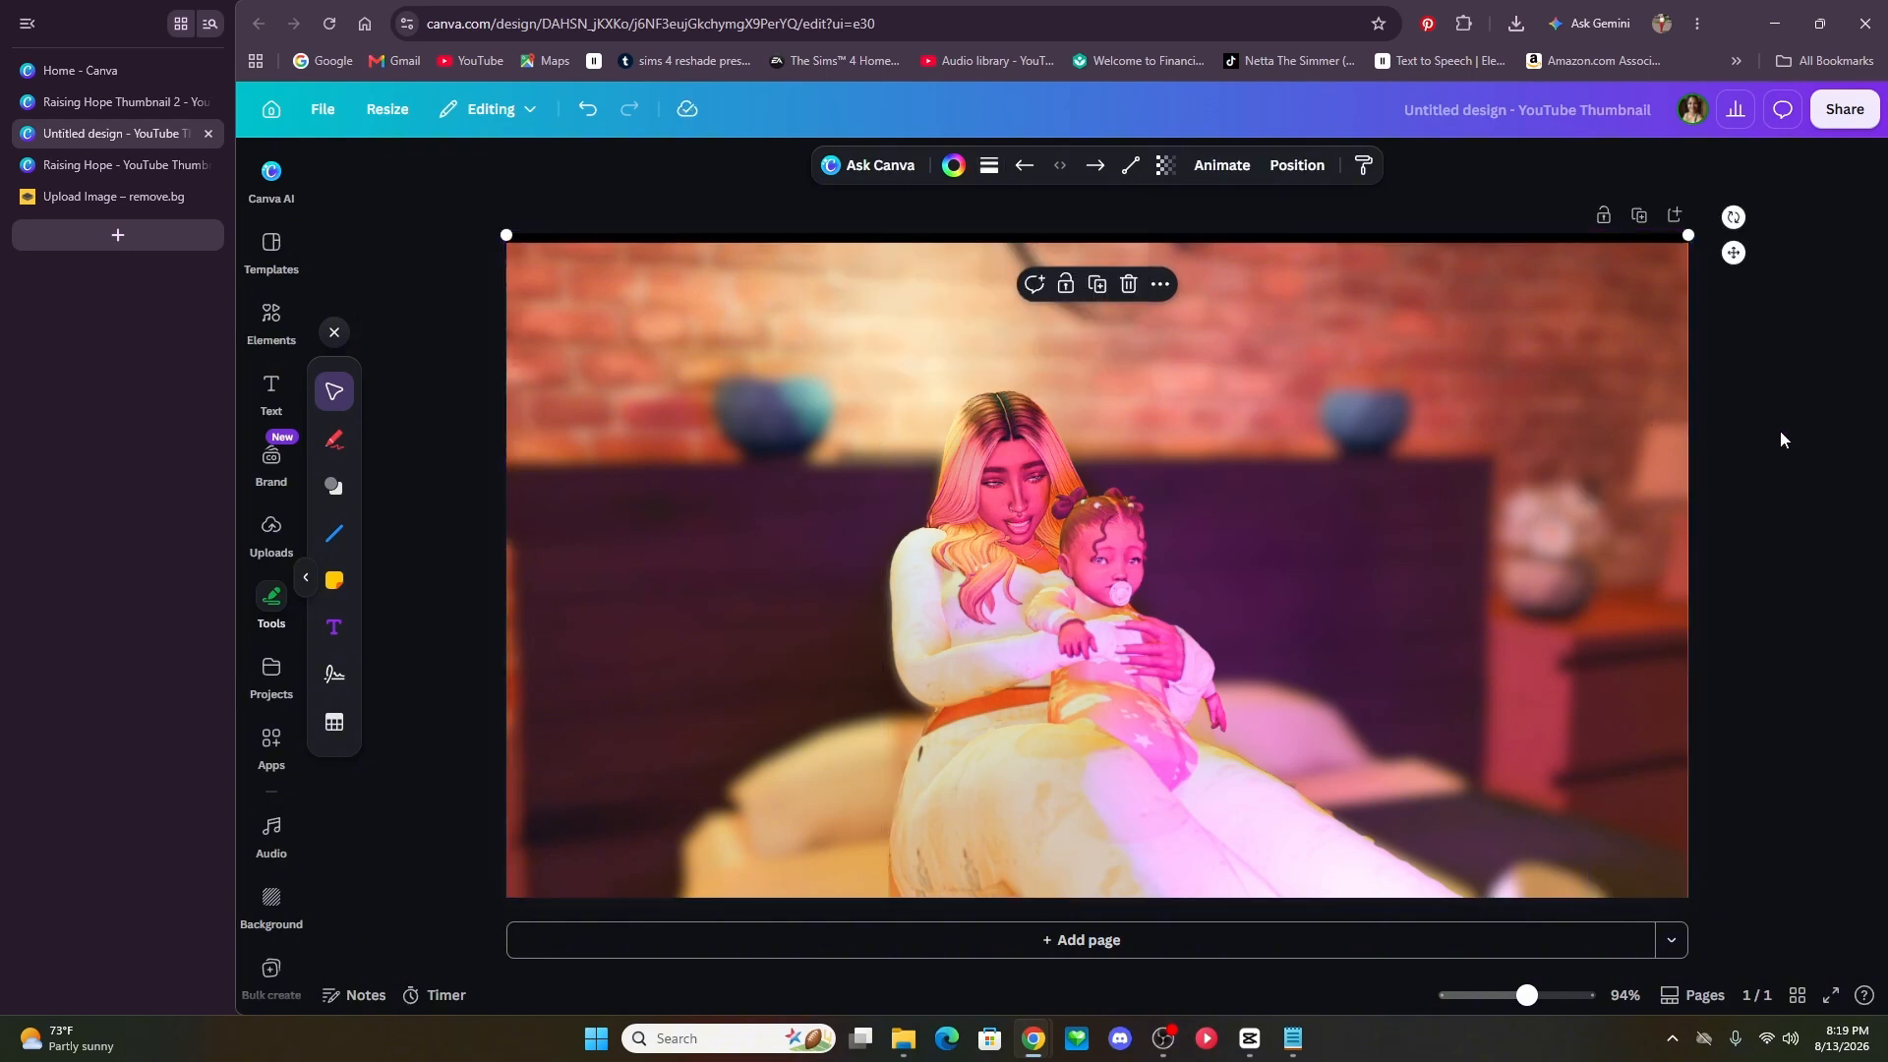
- Duplicate the thick line and align the copy with the page's lower edge across the full width
left_click(1108, 293)
left_click_drag(1735, 271, 1766, 916)
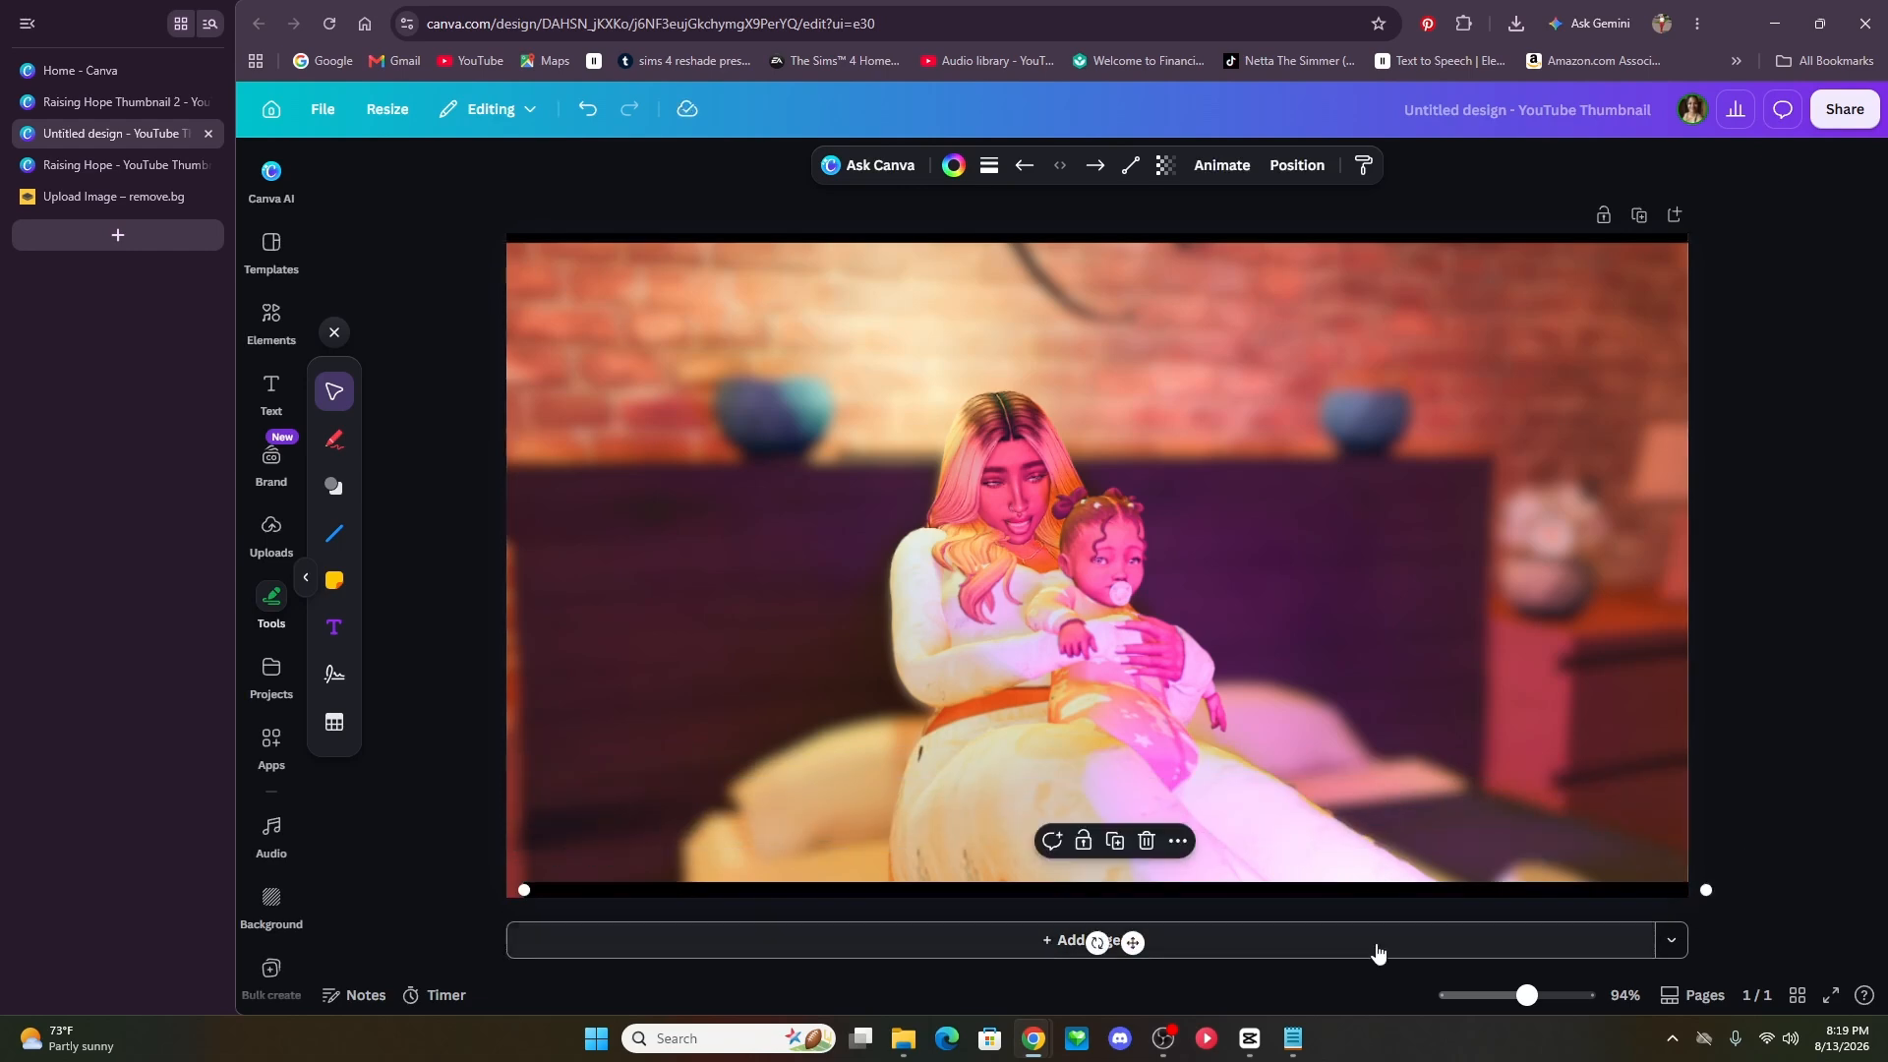
left_click_drag(1135, 942, 1114, 951)
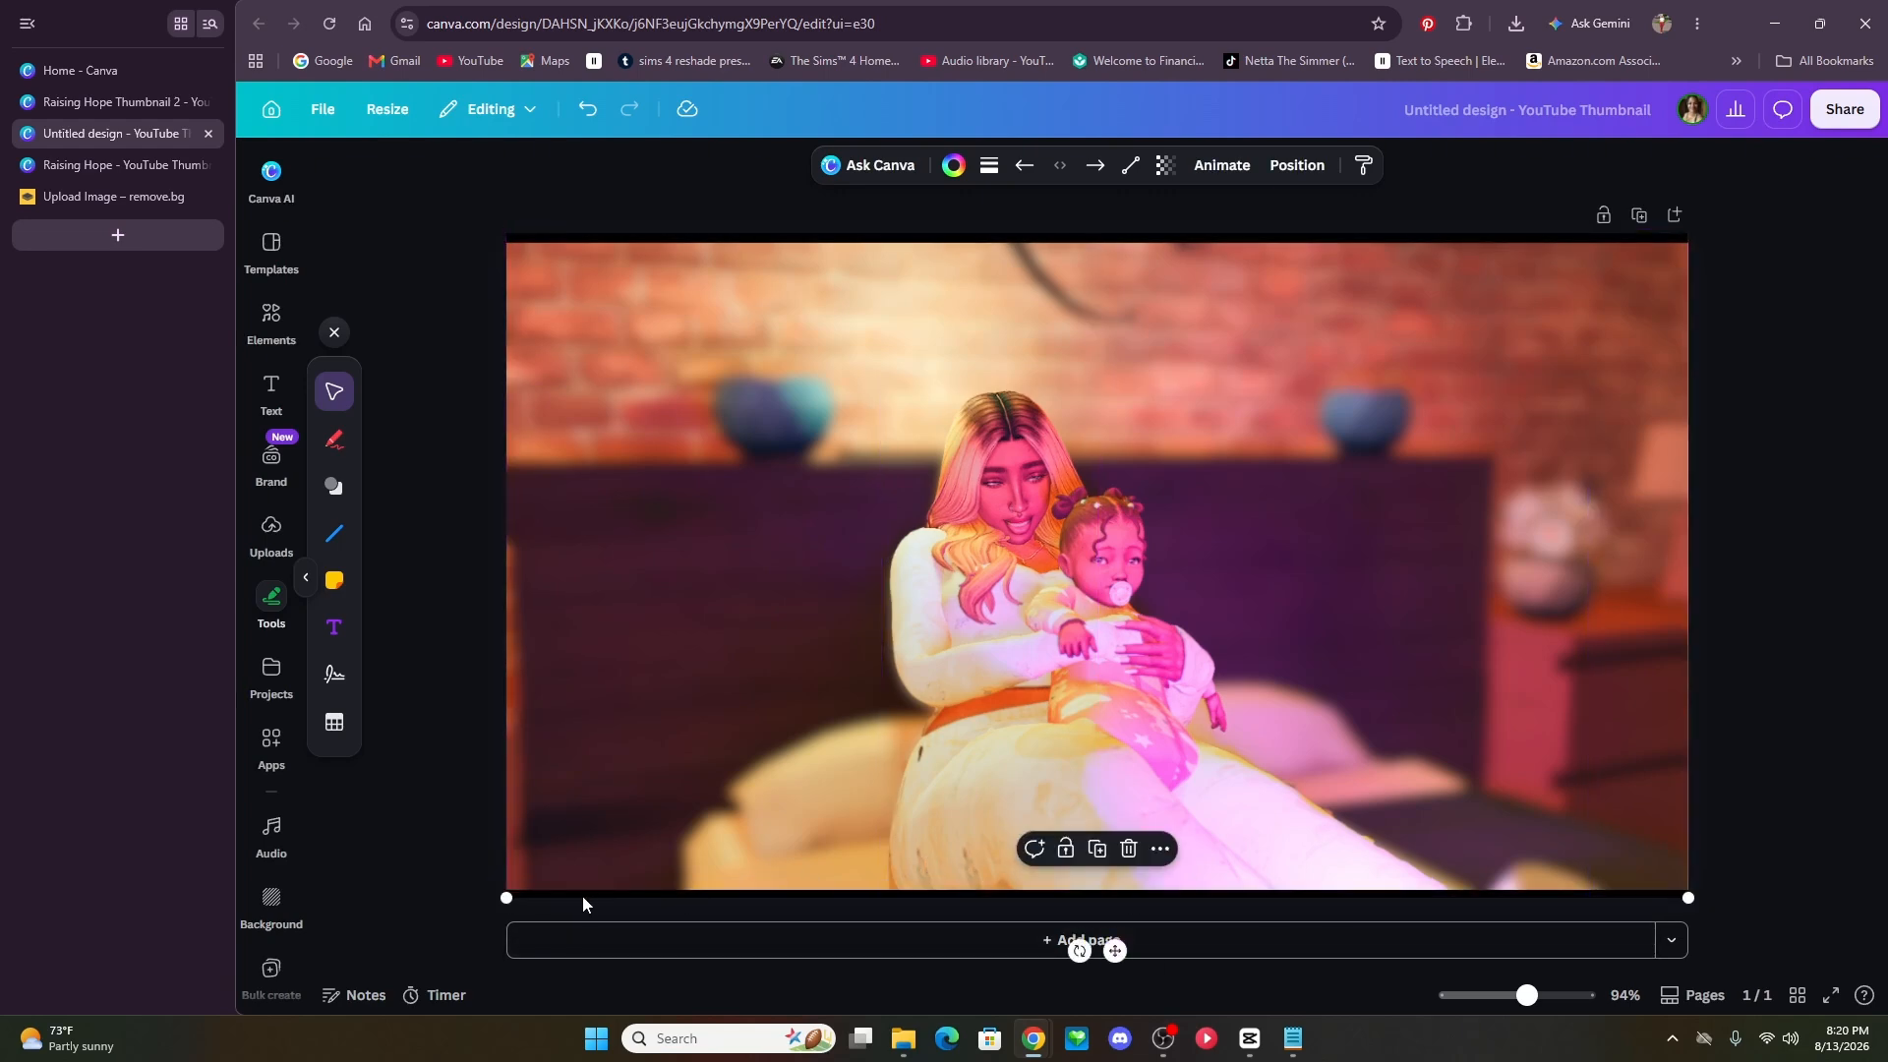
- Add vertical copies of the thick line along the page's left and right edges to complete the border
left_click_drag(1114, 951, 1289, 489)
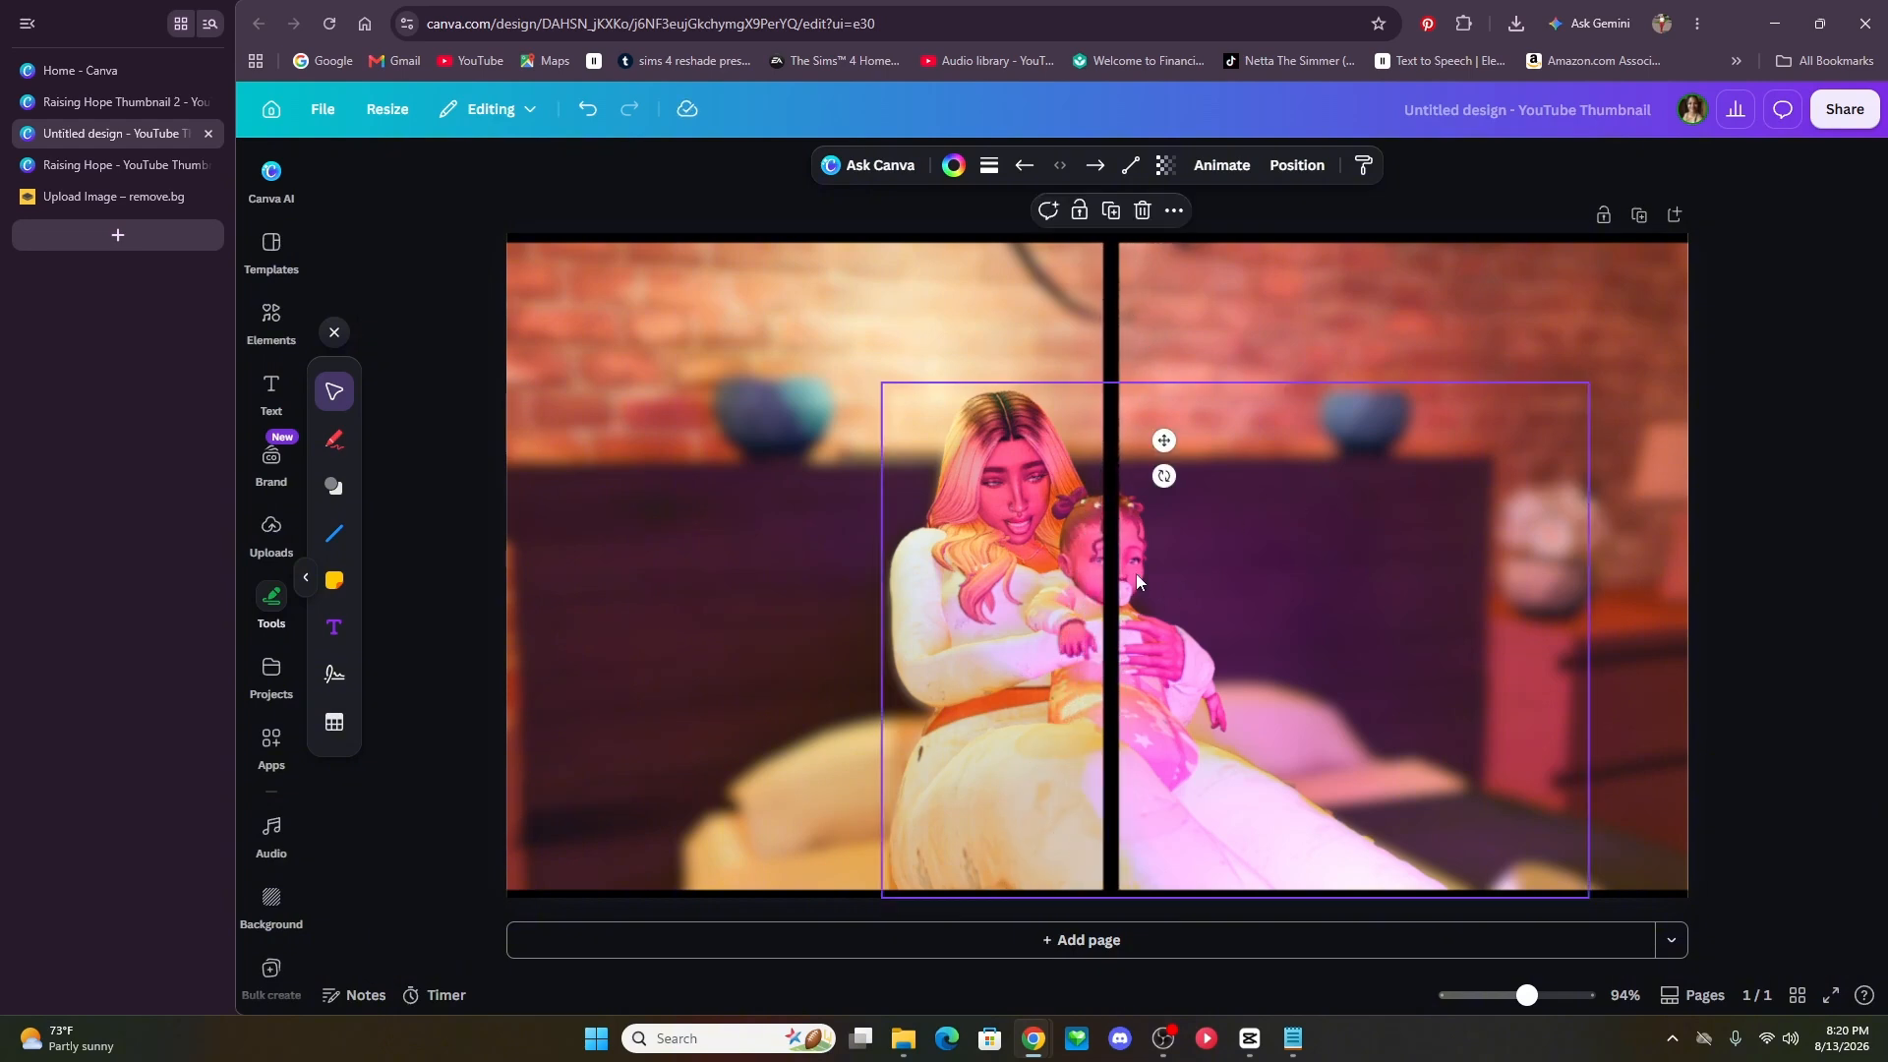
left_click_drag(1163, 440, 552, 510)
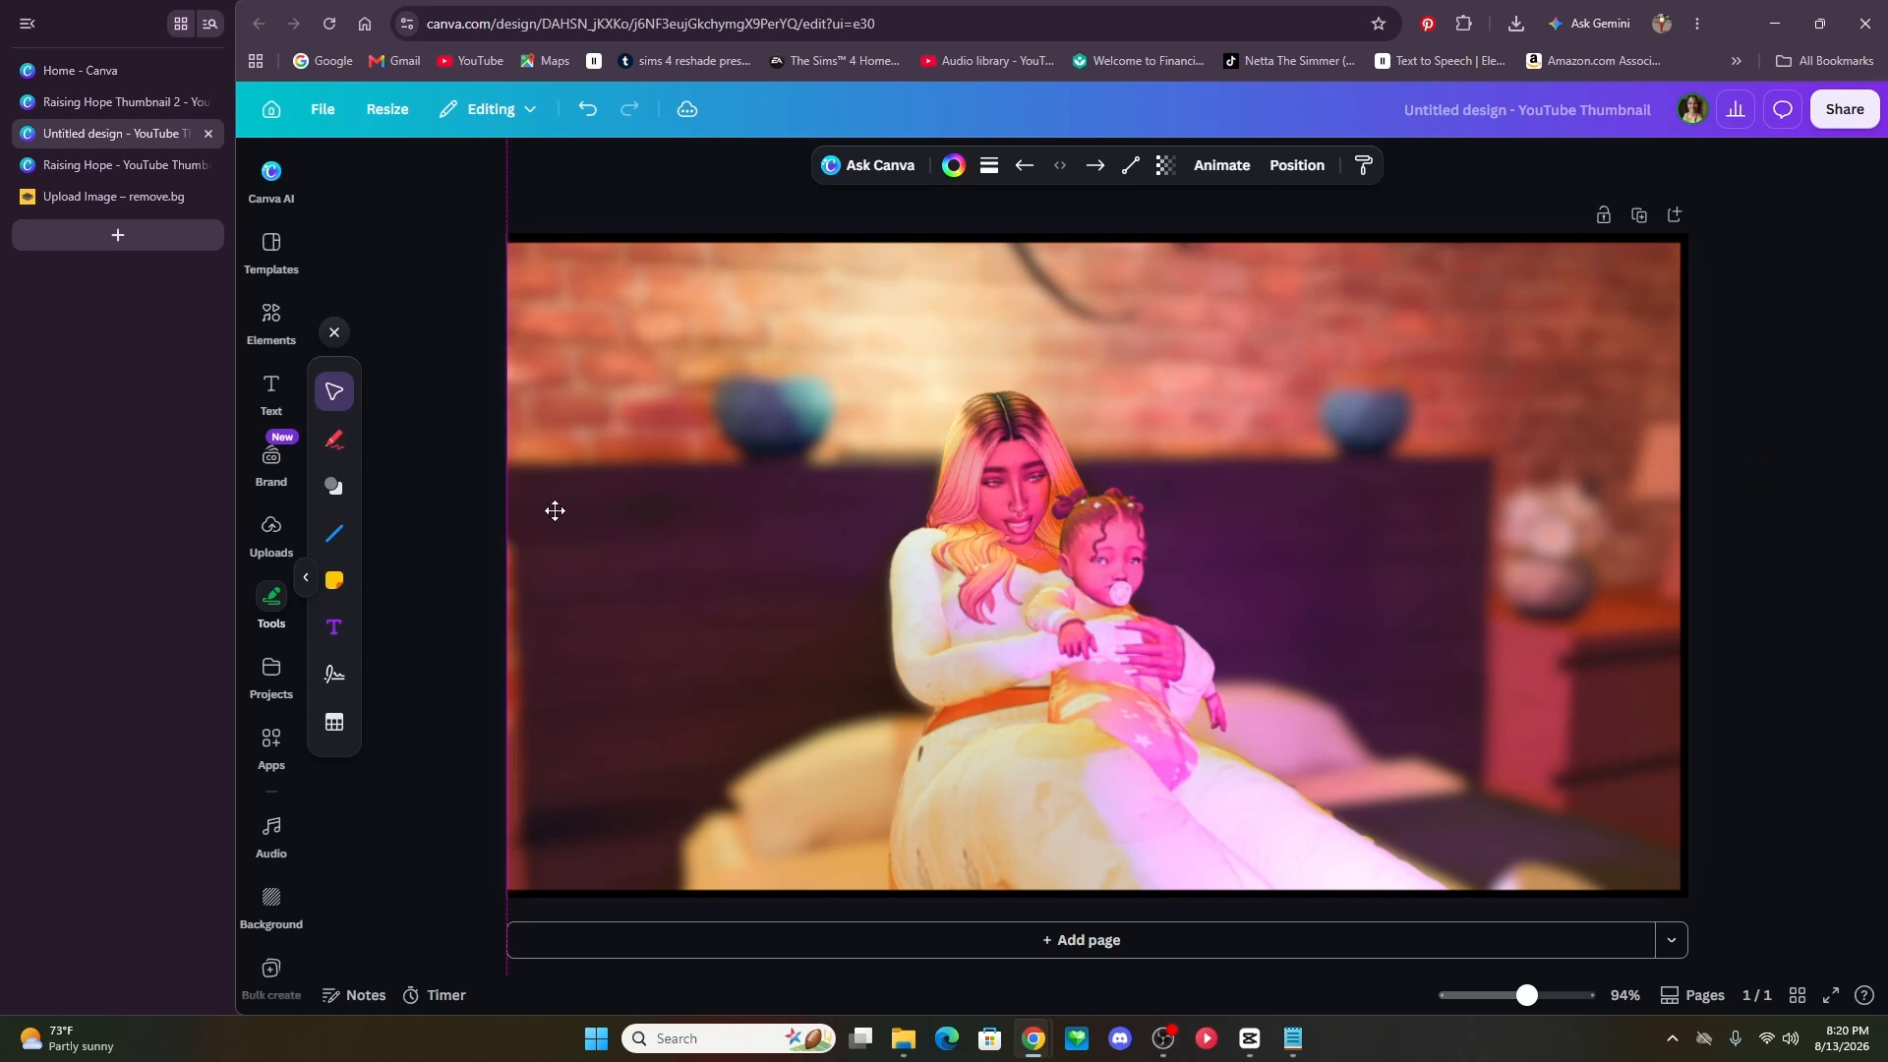
left_click(431, 440)
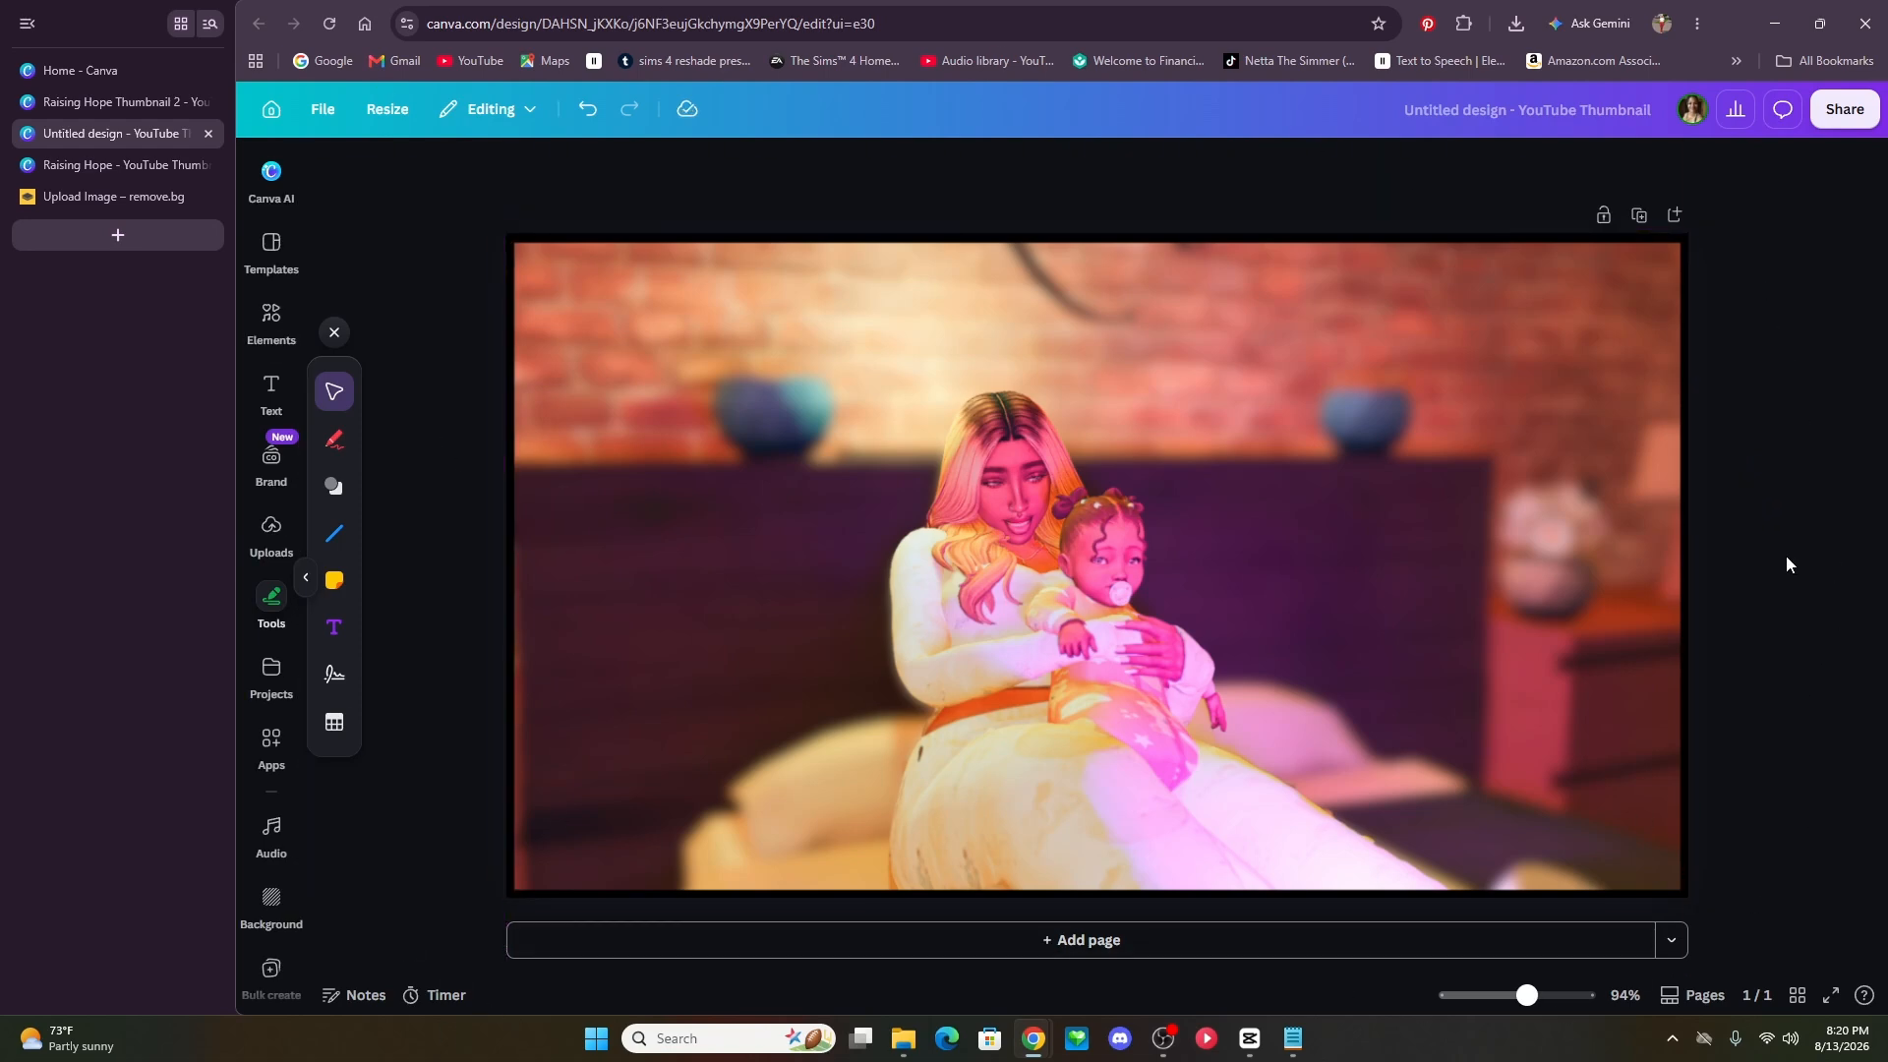
- Change the stroke colour of all four border lines to white, and nudge the character cutout slightly left
left_click(1383, 242)
left_click(951, 165)
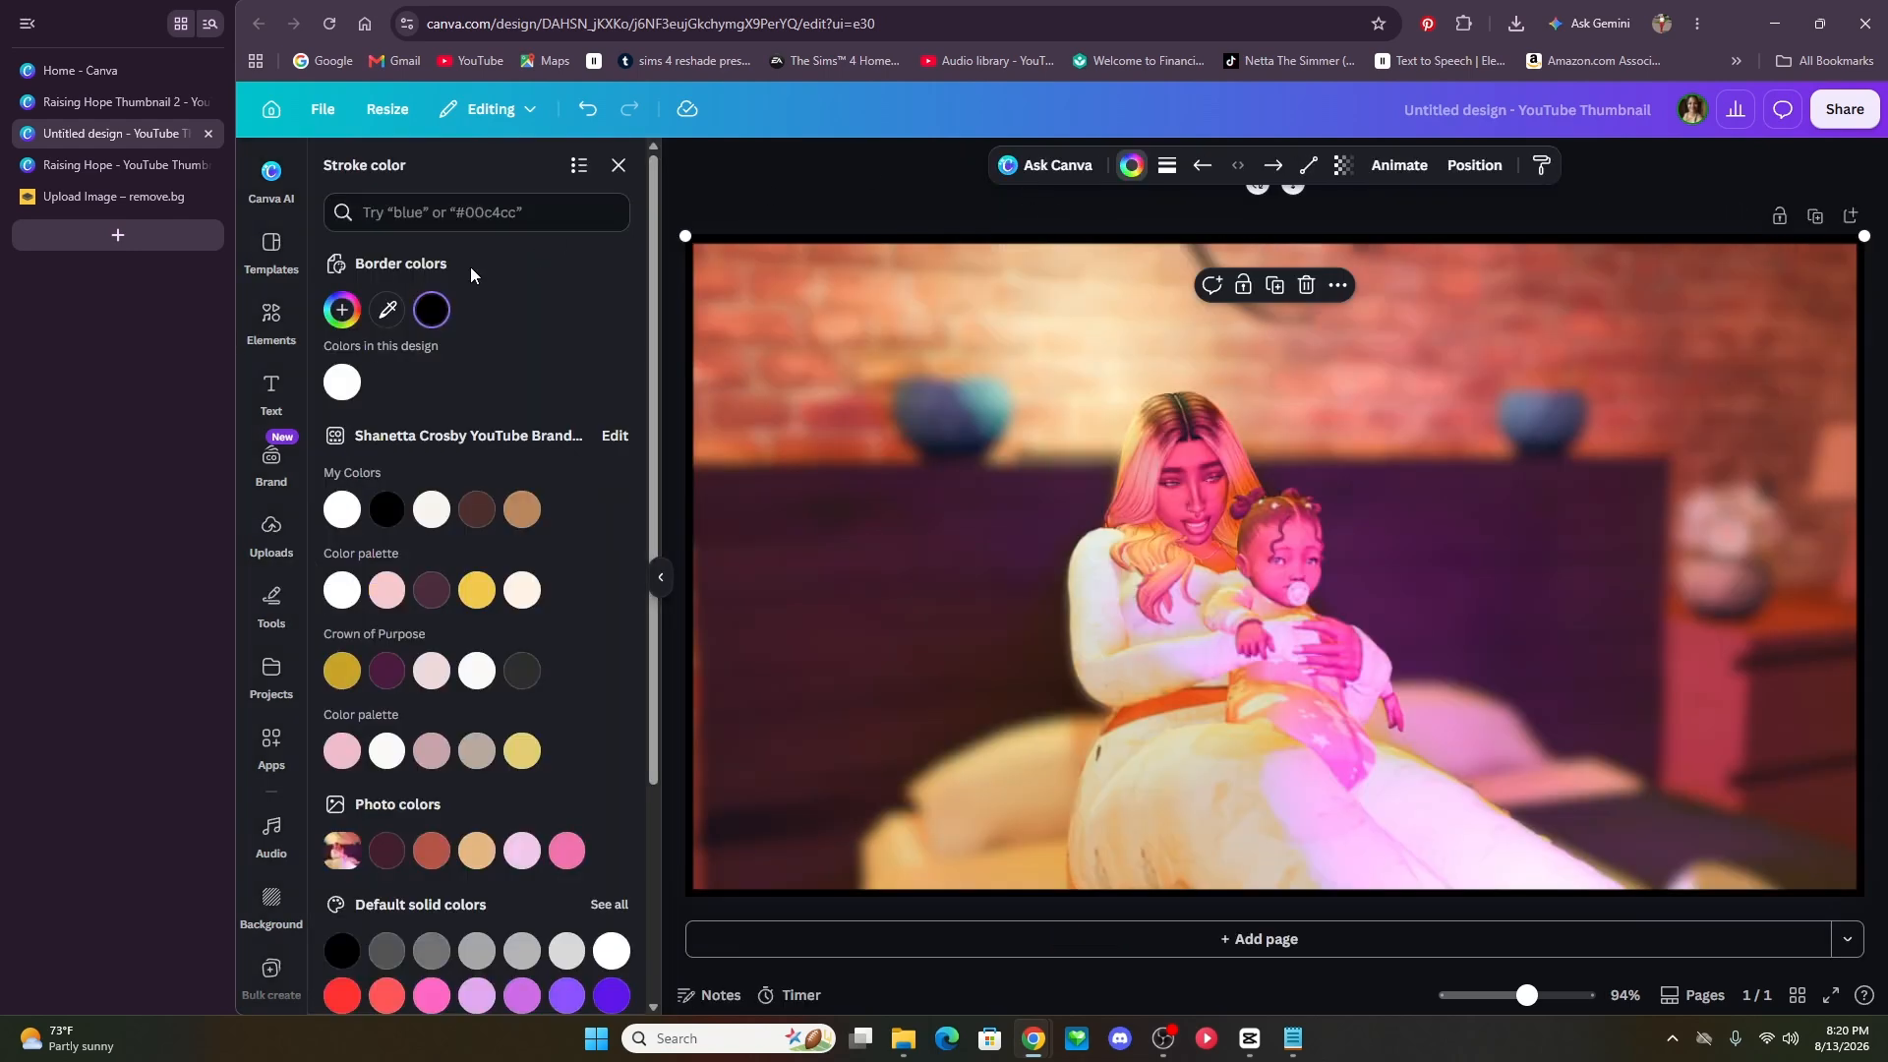
left_click(342, 383)
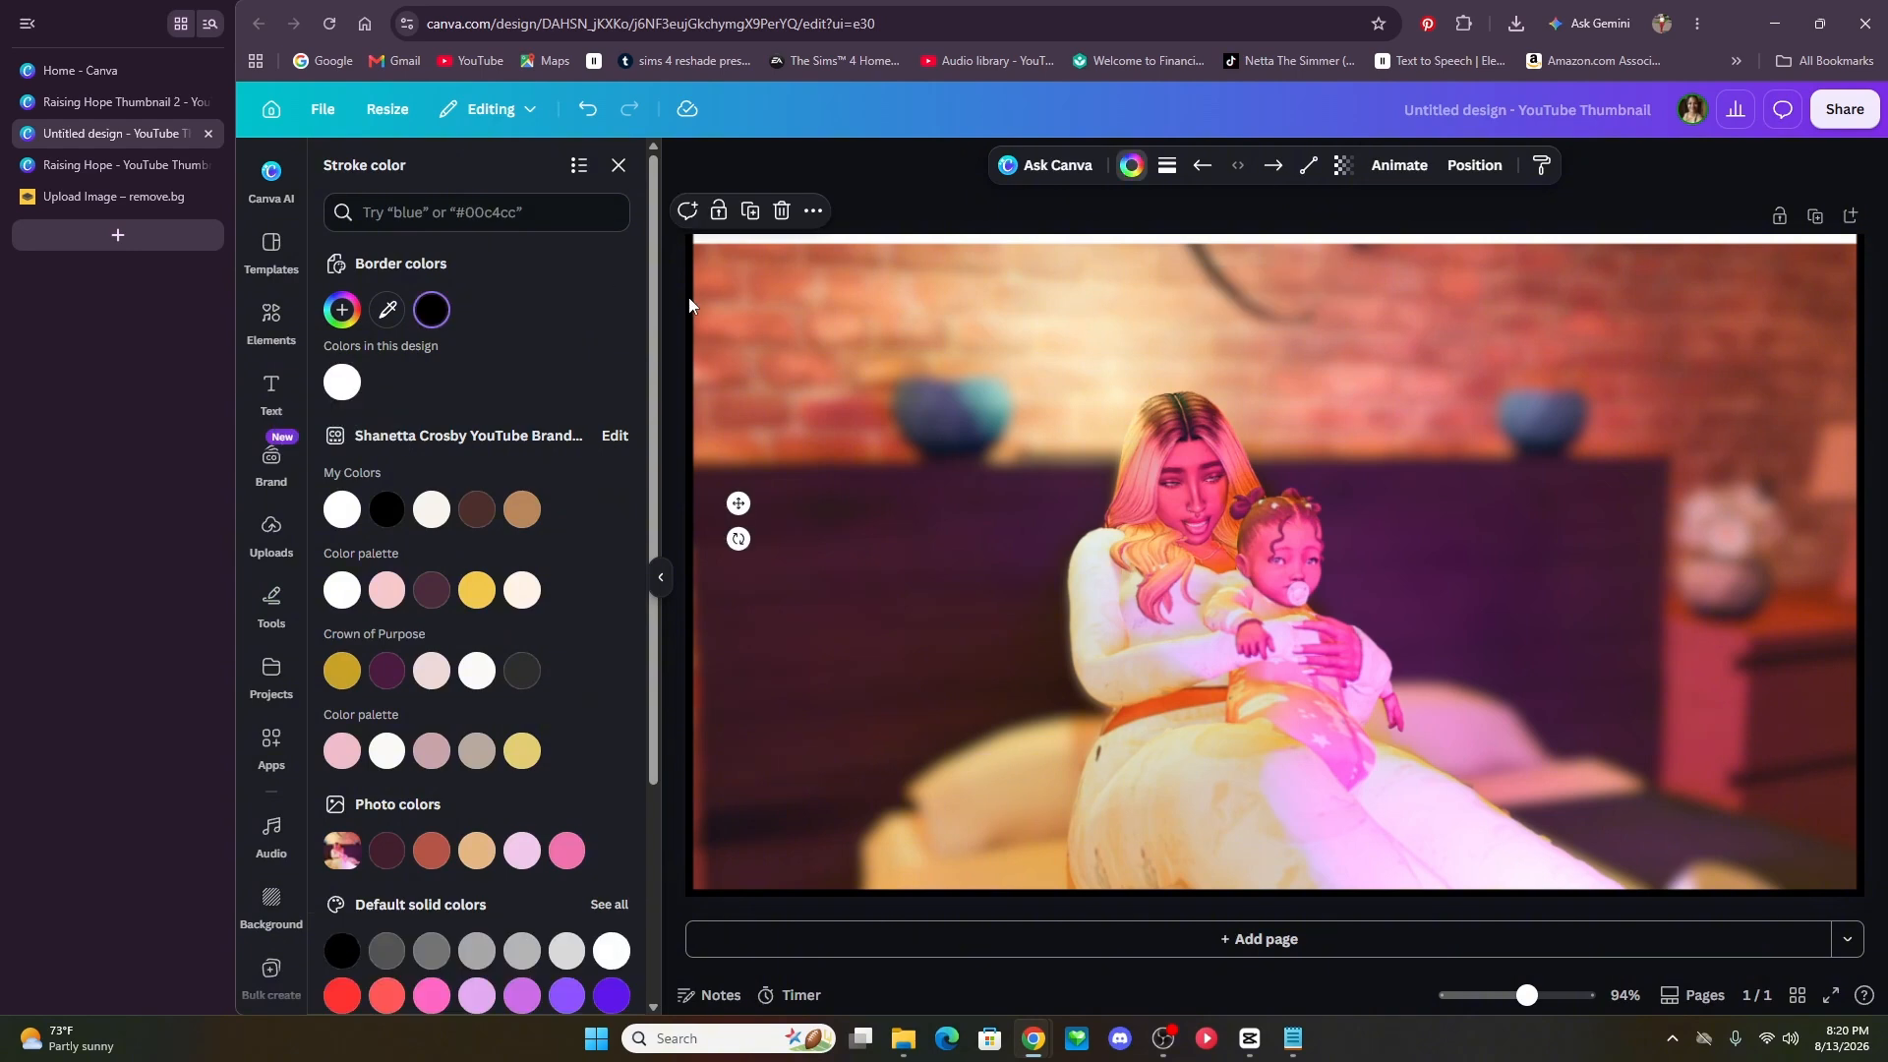
left_click(334, 392)
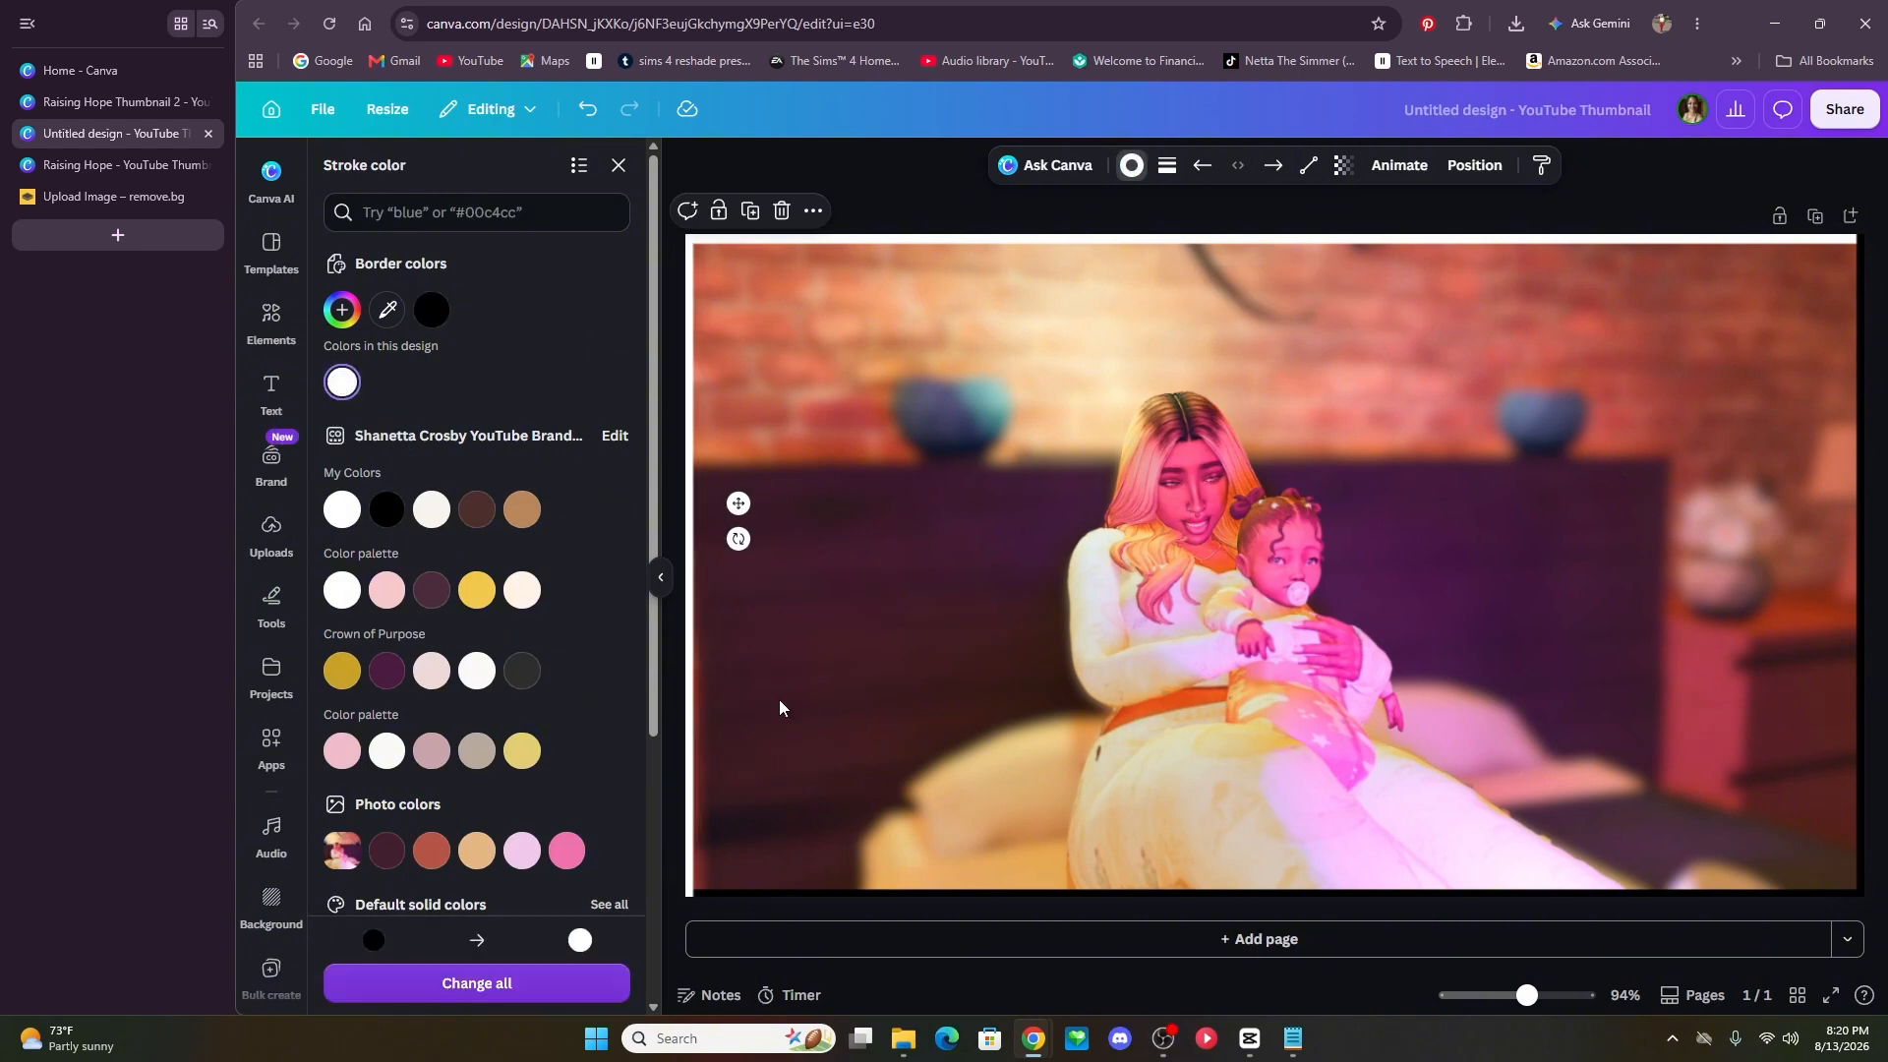
left_click(936, 891)
left_click(342, 508)
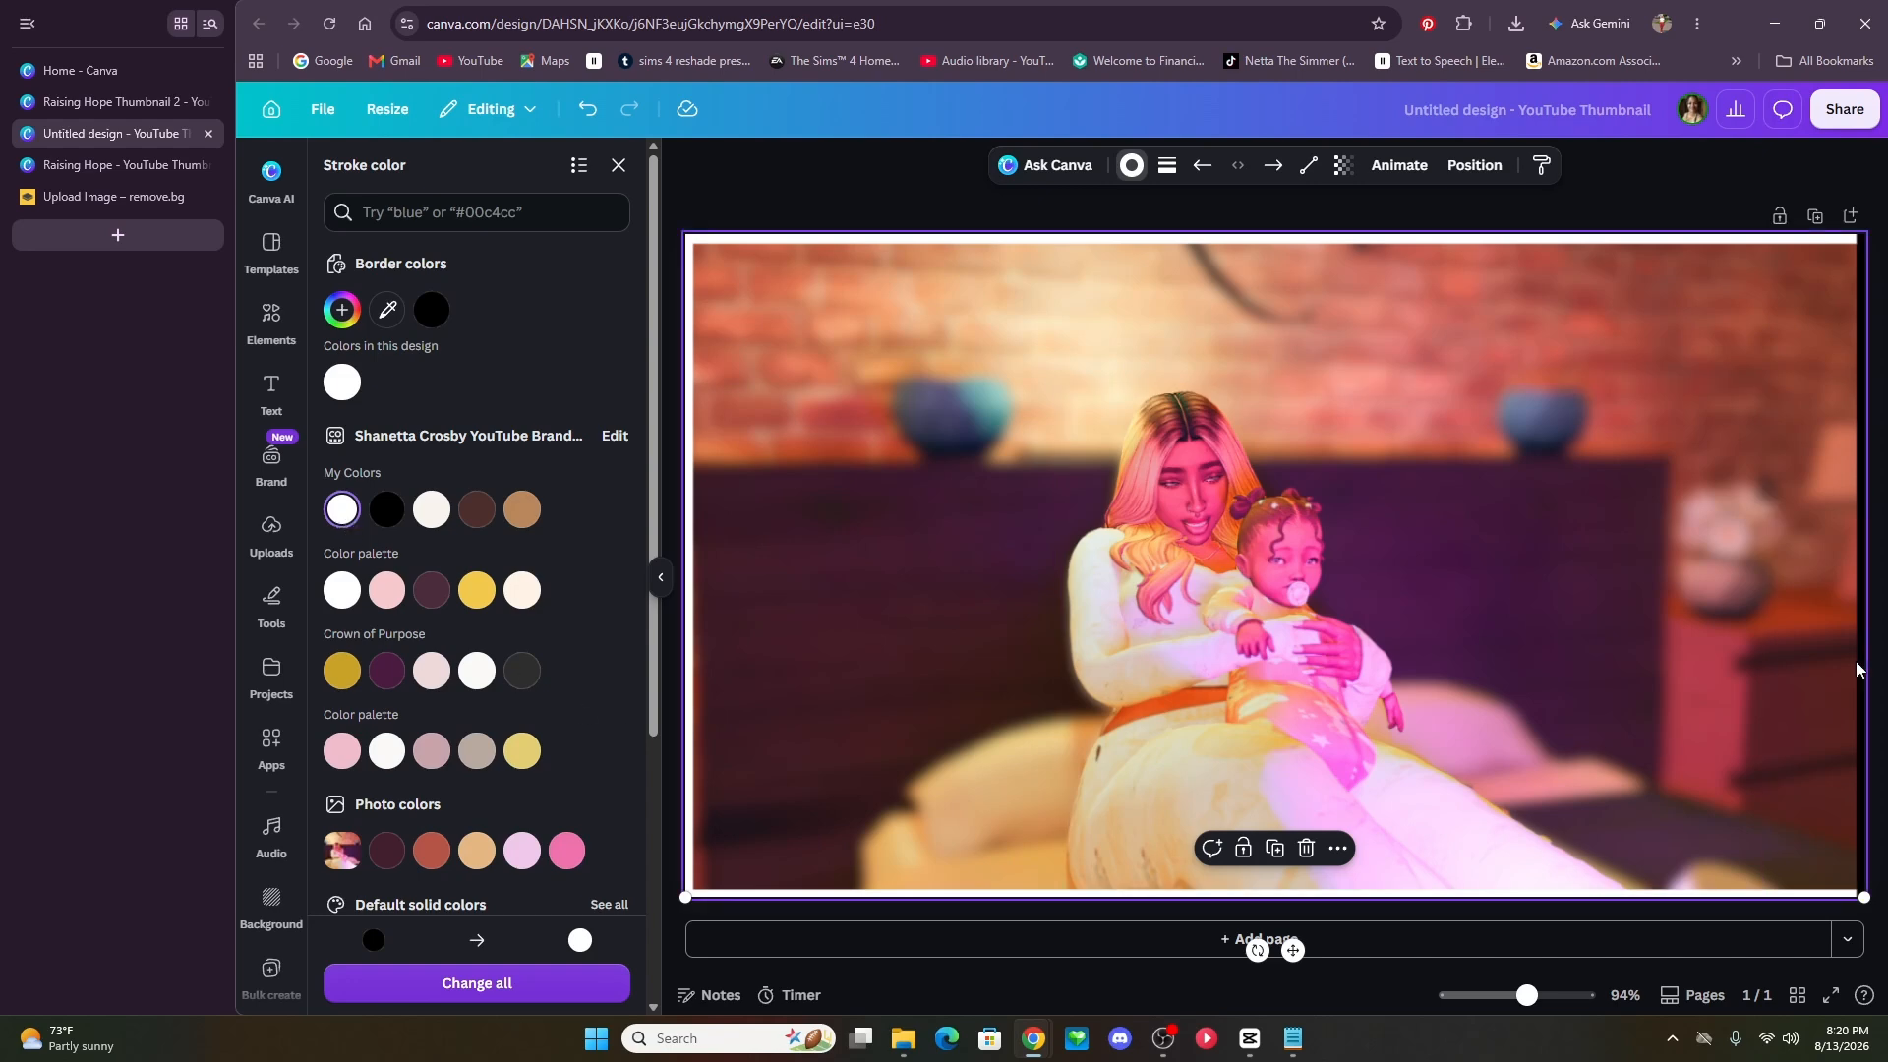
left_click(1859, 631)
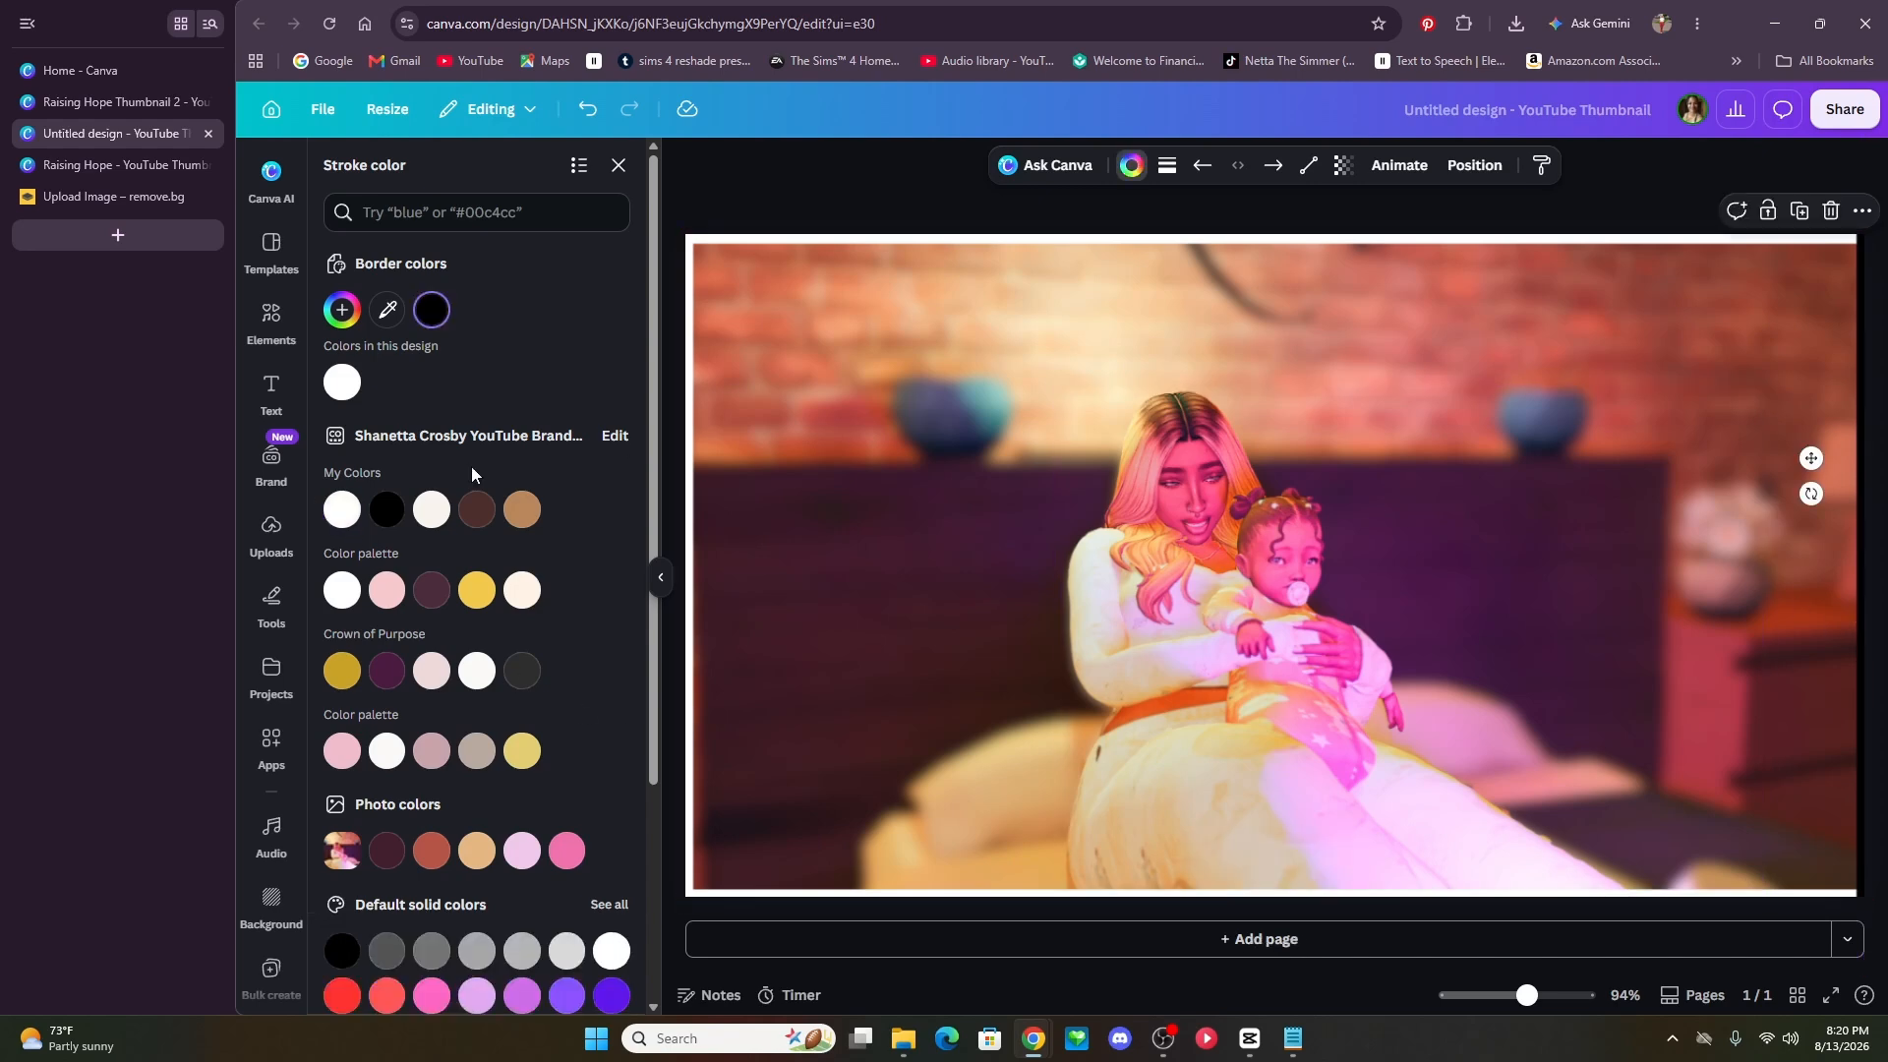
left_click(342, 509)
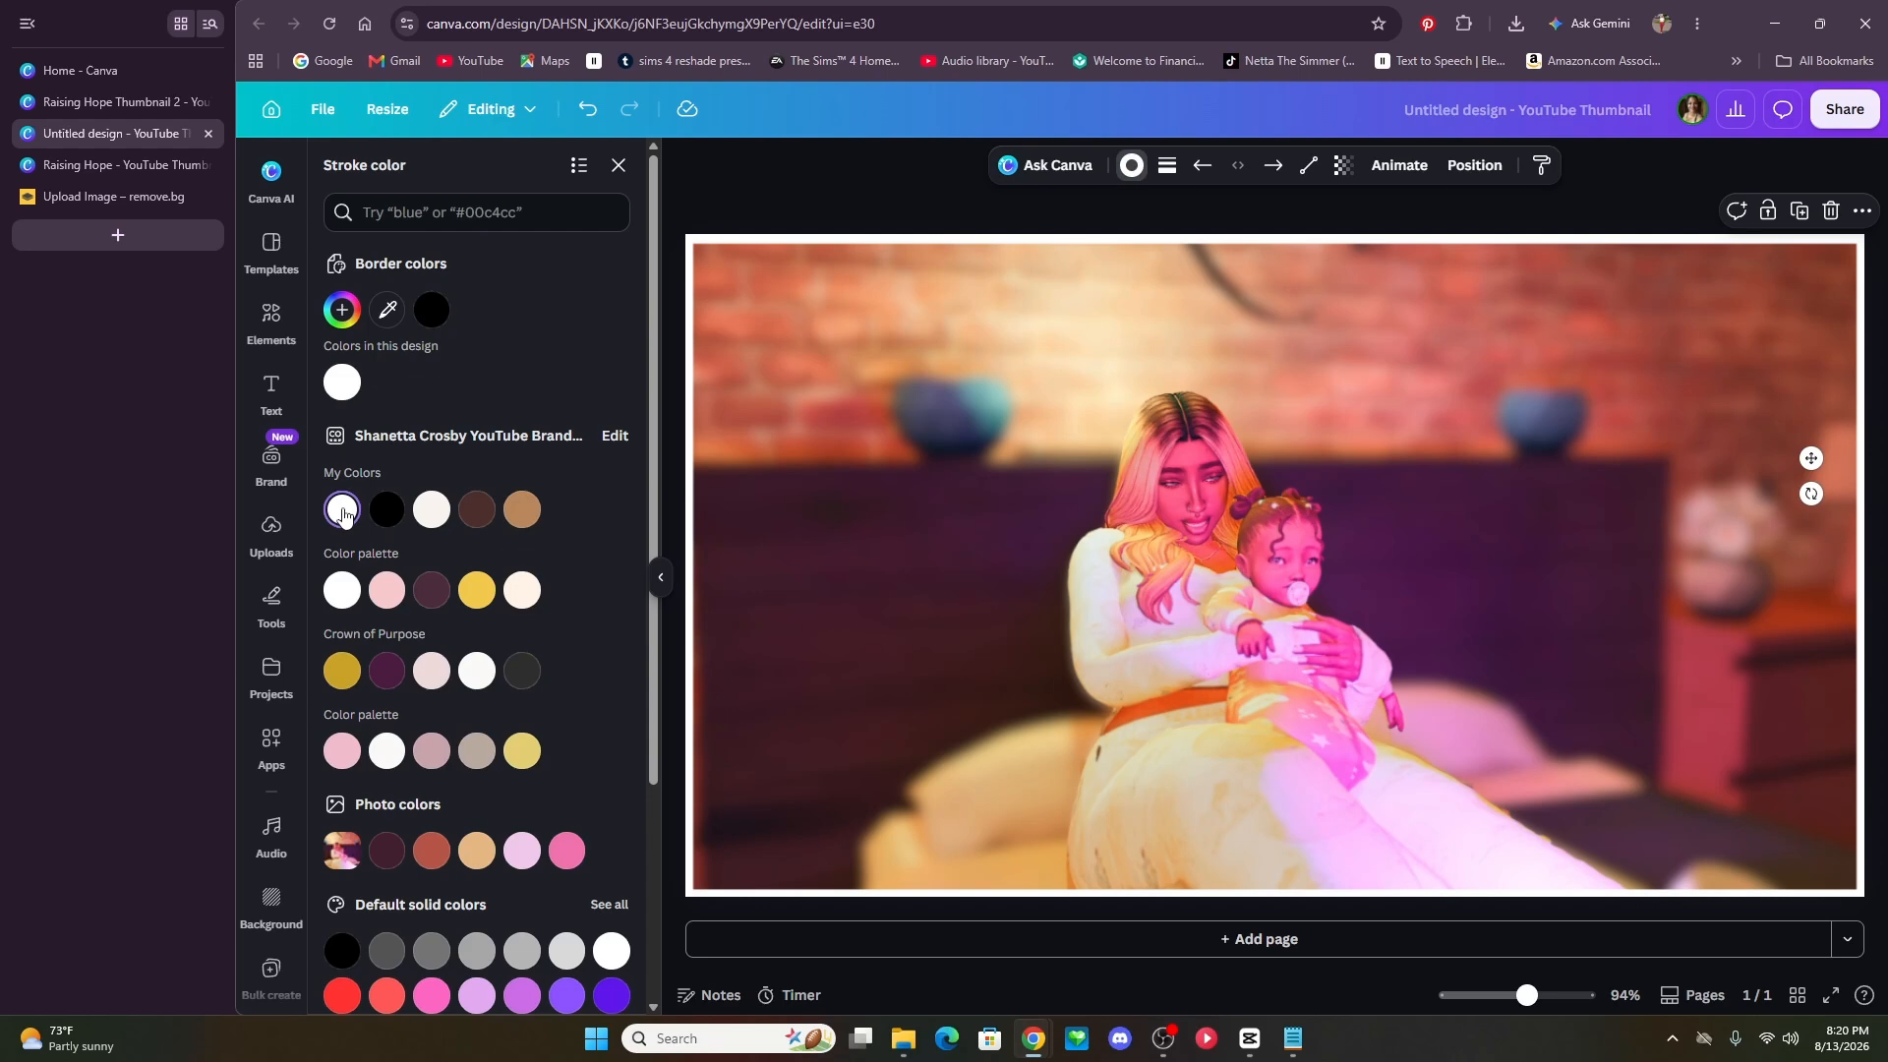
left_click(661, 580)
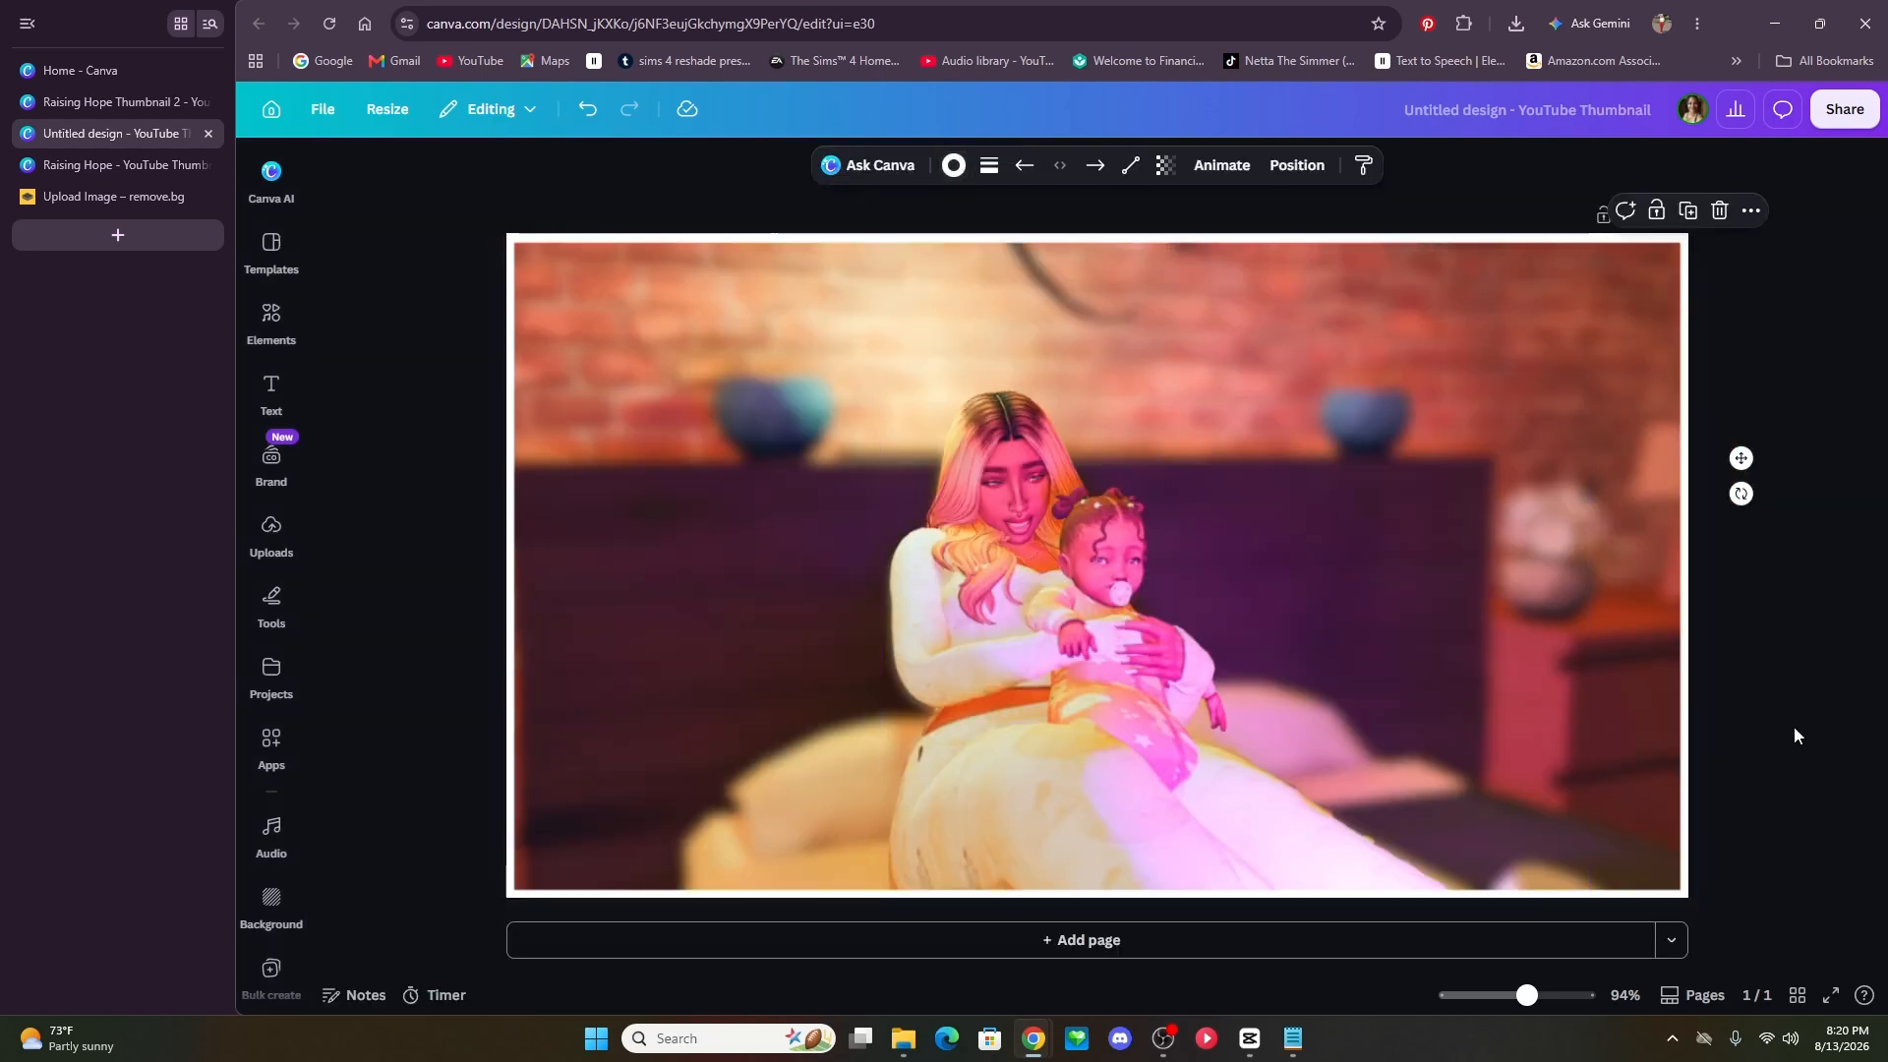
mouse_move(1245, 871)
left_mouse_down()
mouse_move(1274, 874)
mouse_move(1234, 853)
left_mouse_up()
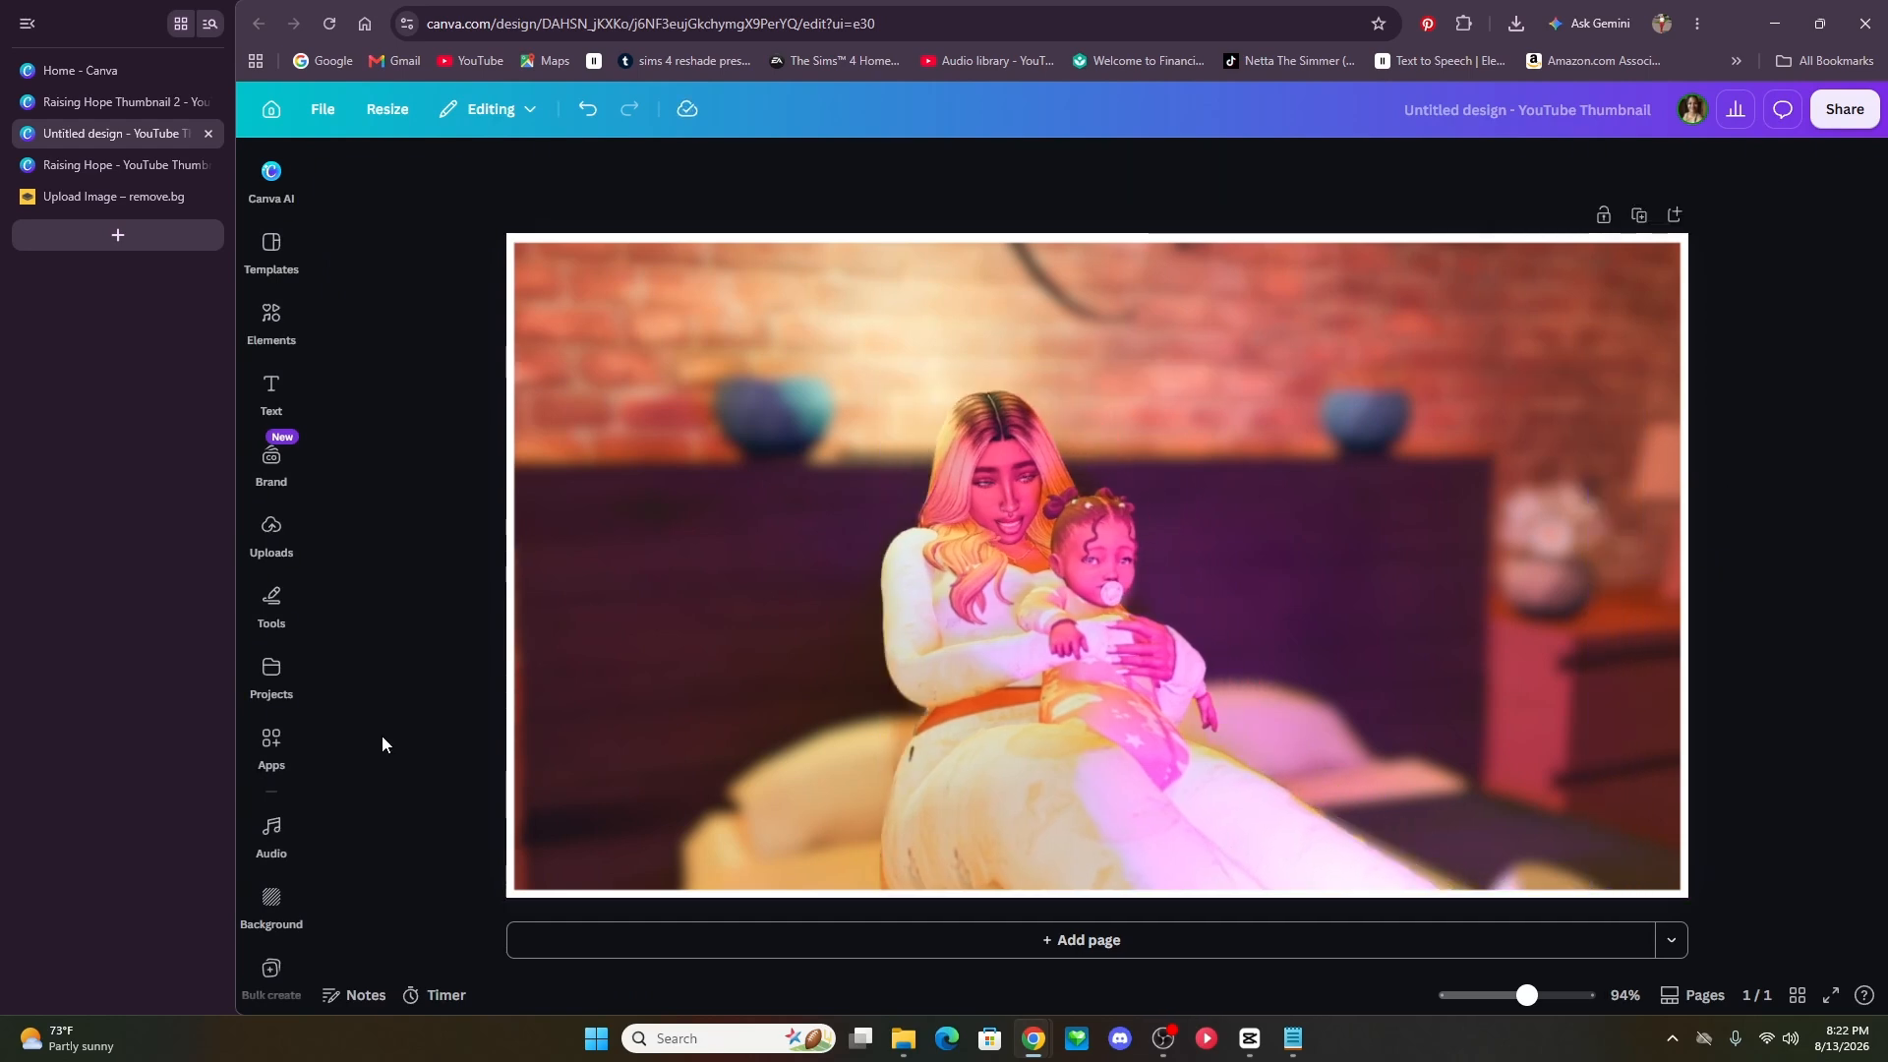
- Add the recently used green leaf corner graphic, shrink it to about 221 by 177 px, and fit it into the page's upper-left corner
left_click(267, 333)
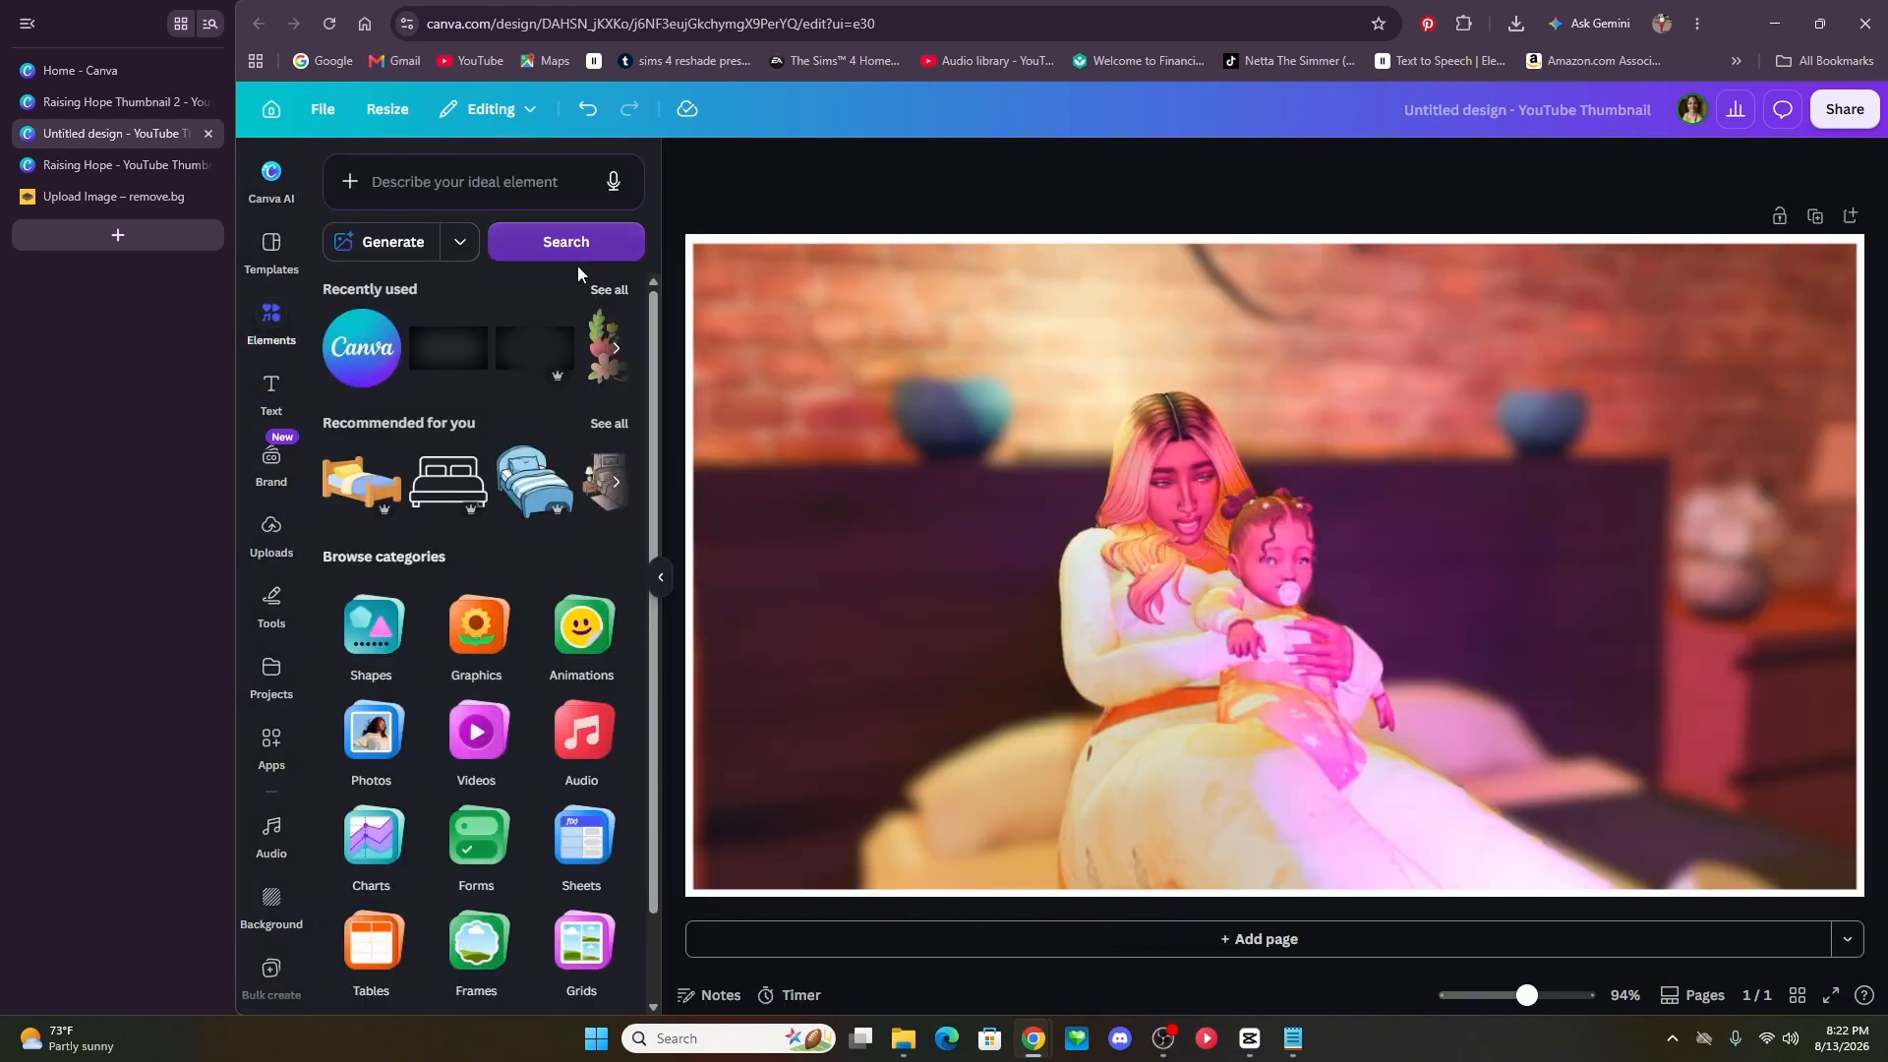
left_click(603, 289)
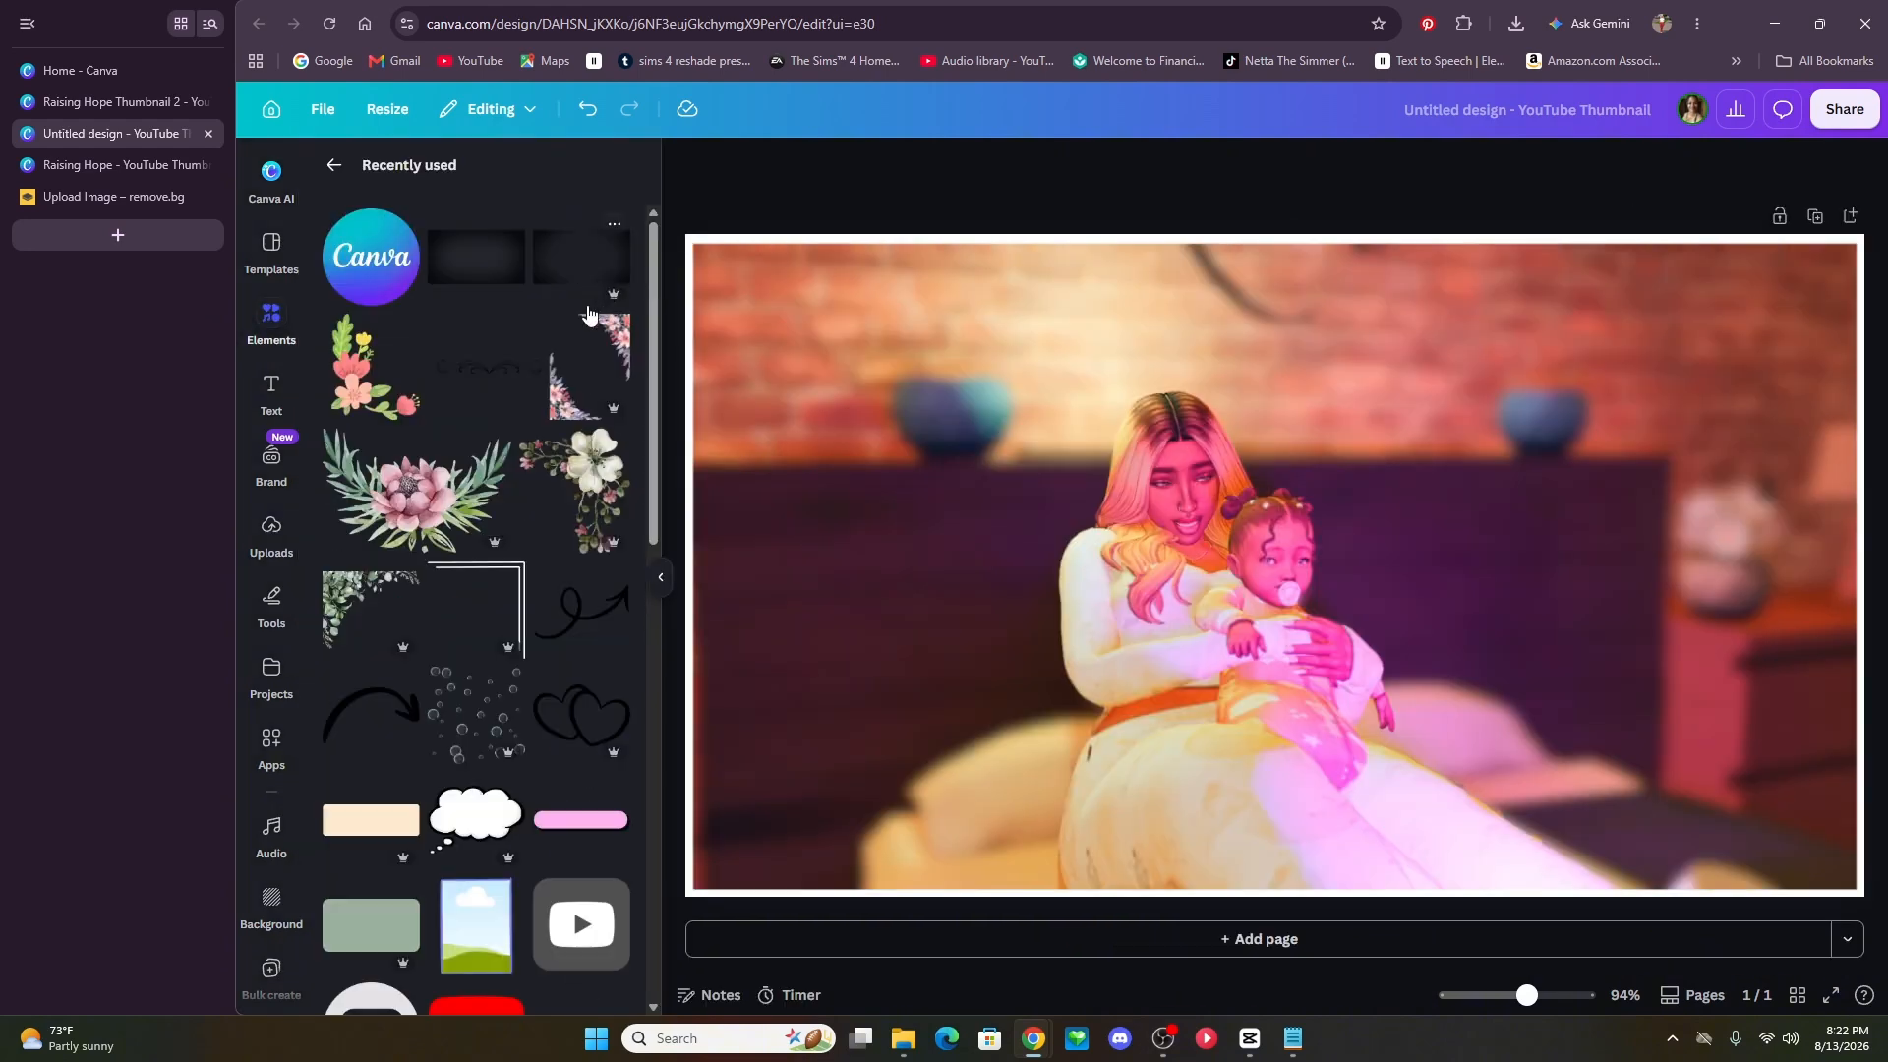
left_click(367, 595)
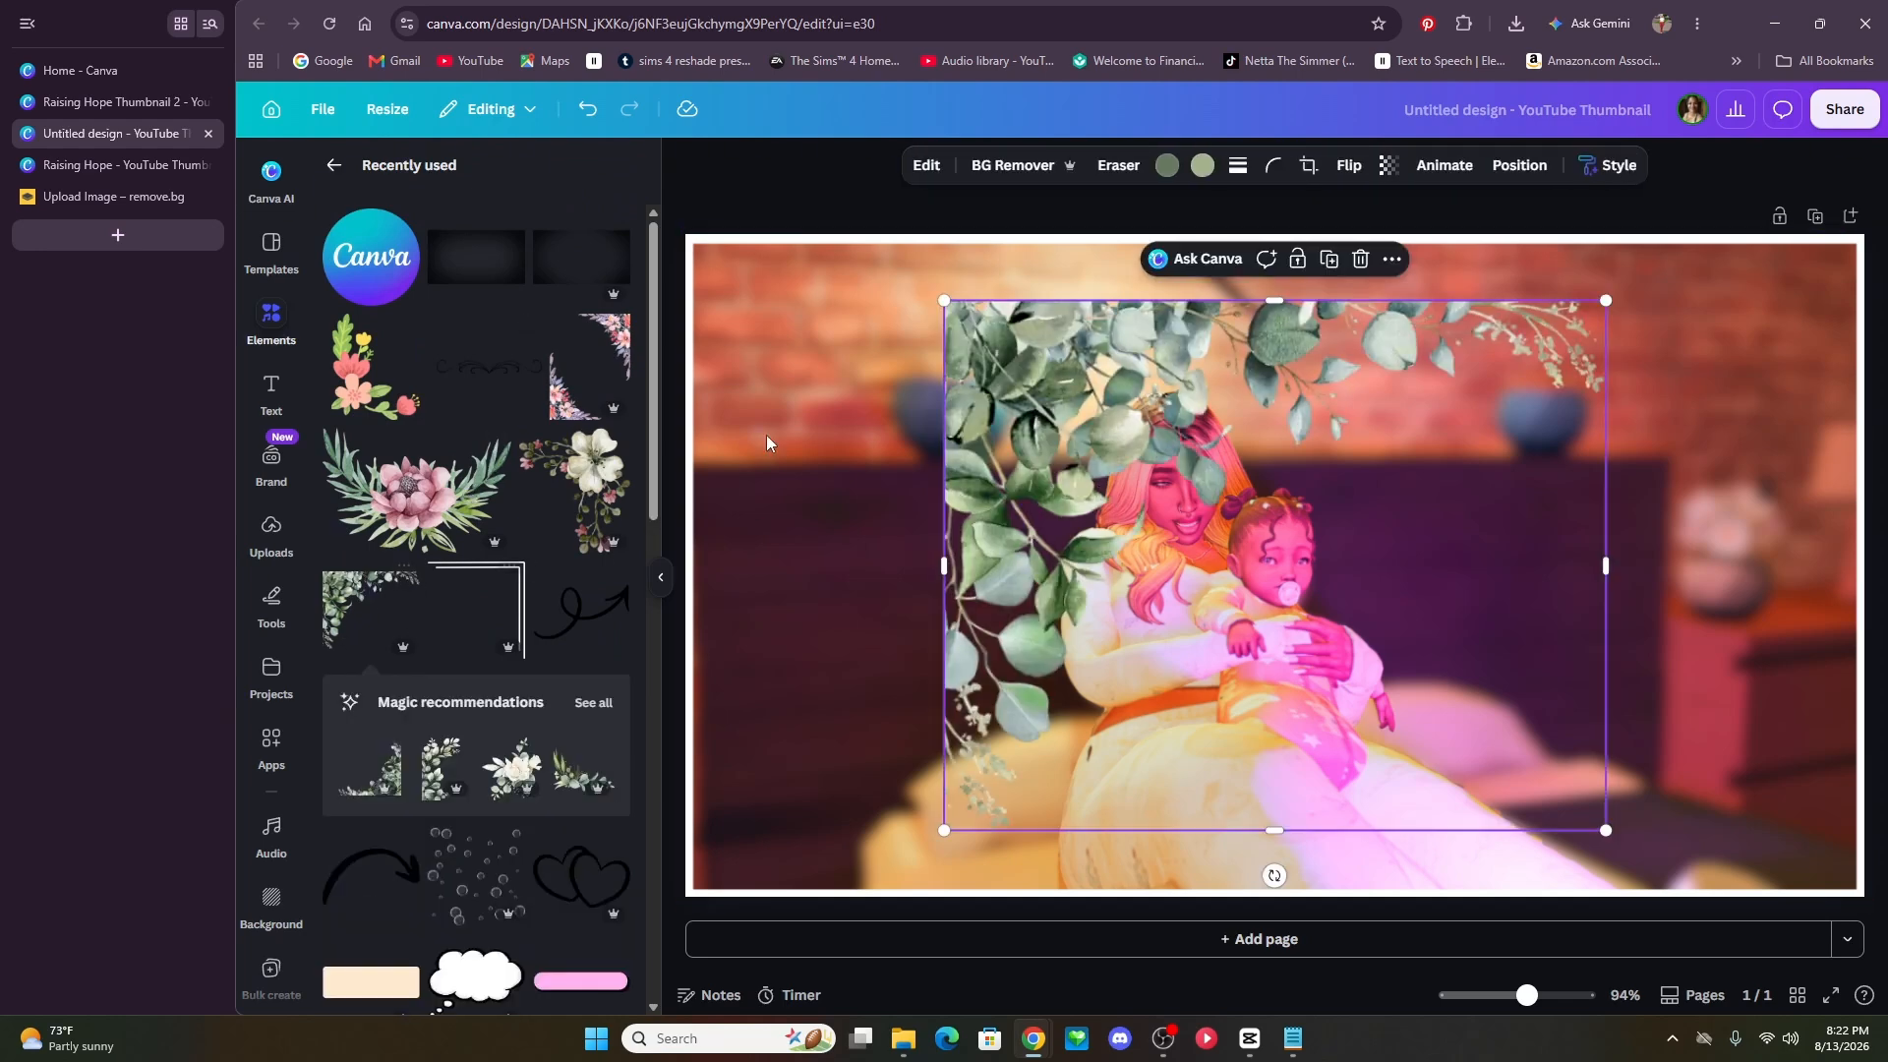
left_click_drag(1167, 351, 915, 287)
left_click(656, 580)
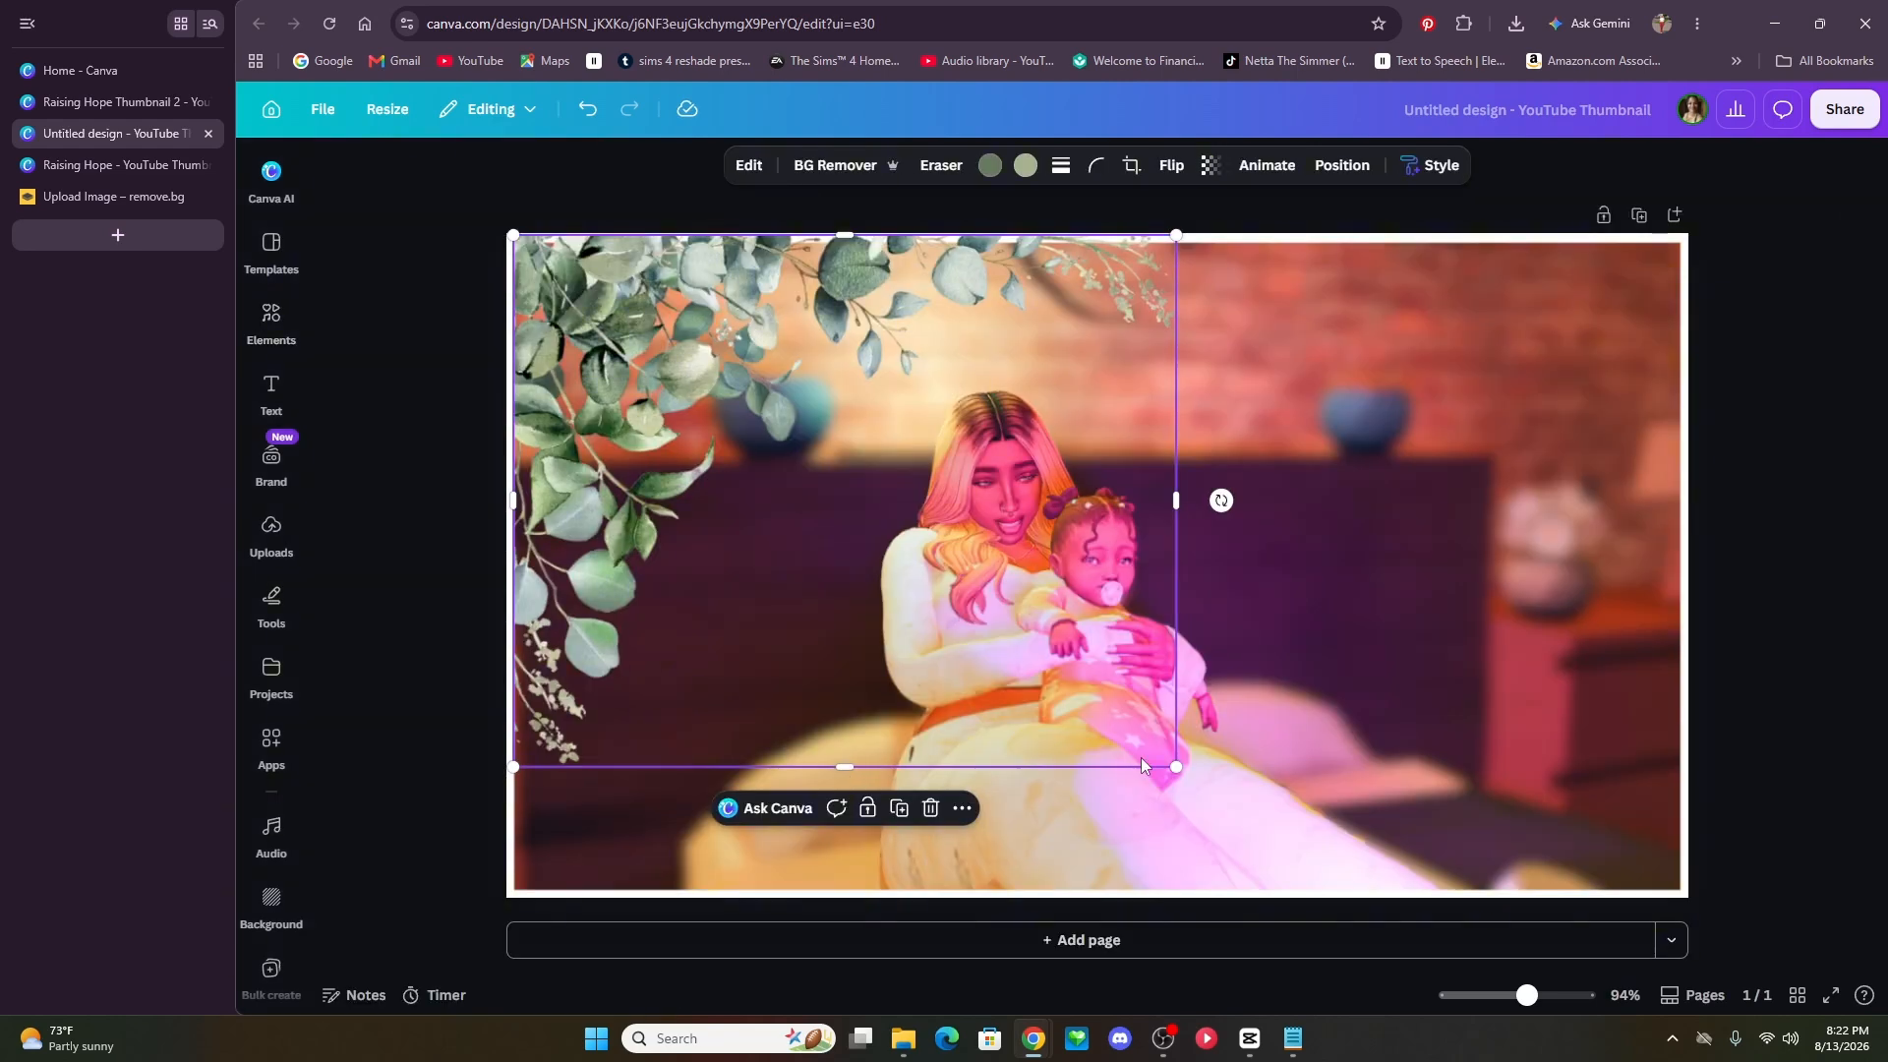
left_click_drag(1179, 768, 683, 450)
left_click_drag(576, 314, 569, 318)
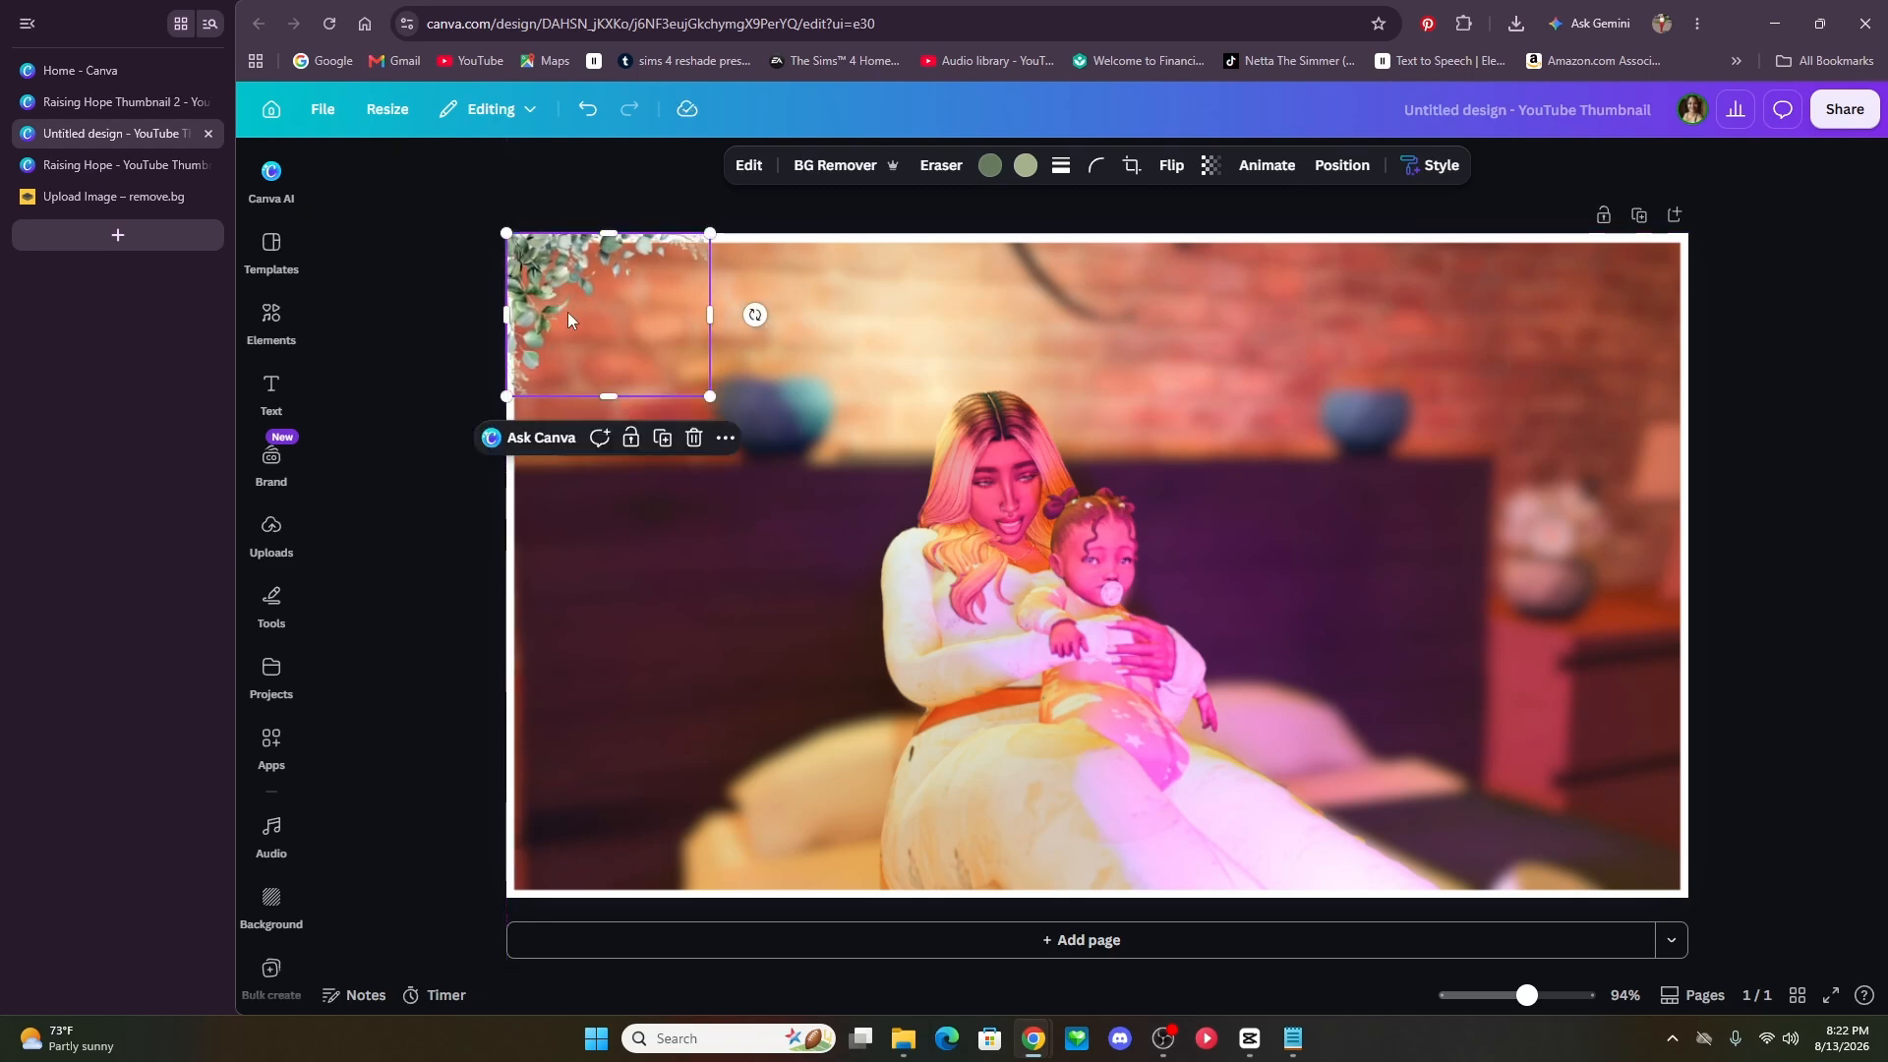
- Send the leaf graphic backward so that it sits behind the white border lines
left_click(1355, 171)
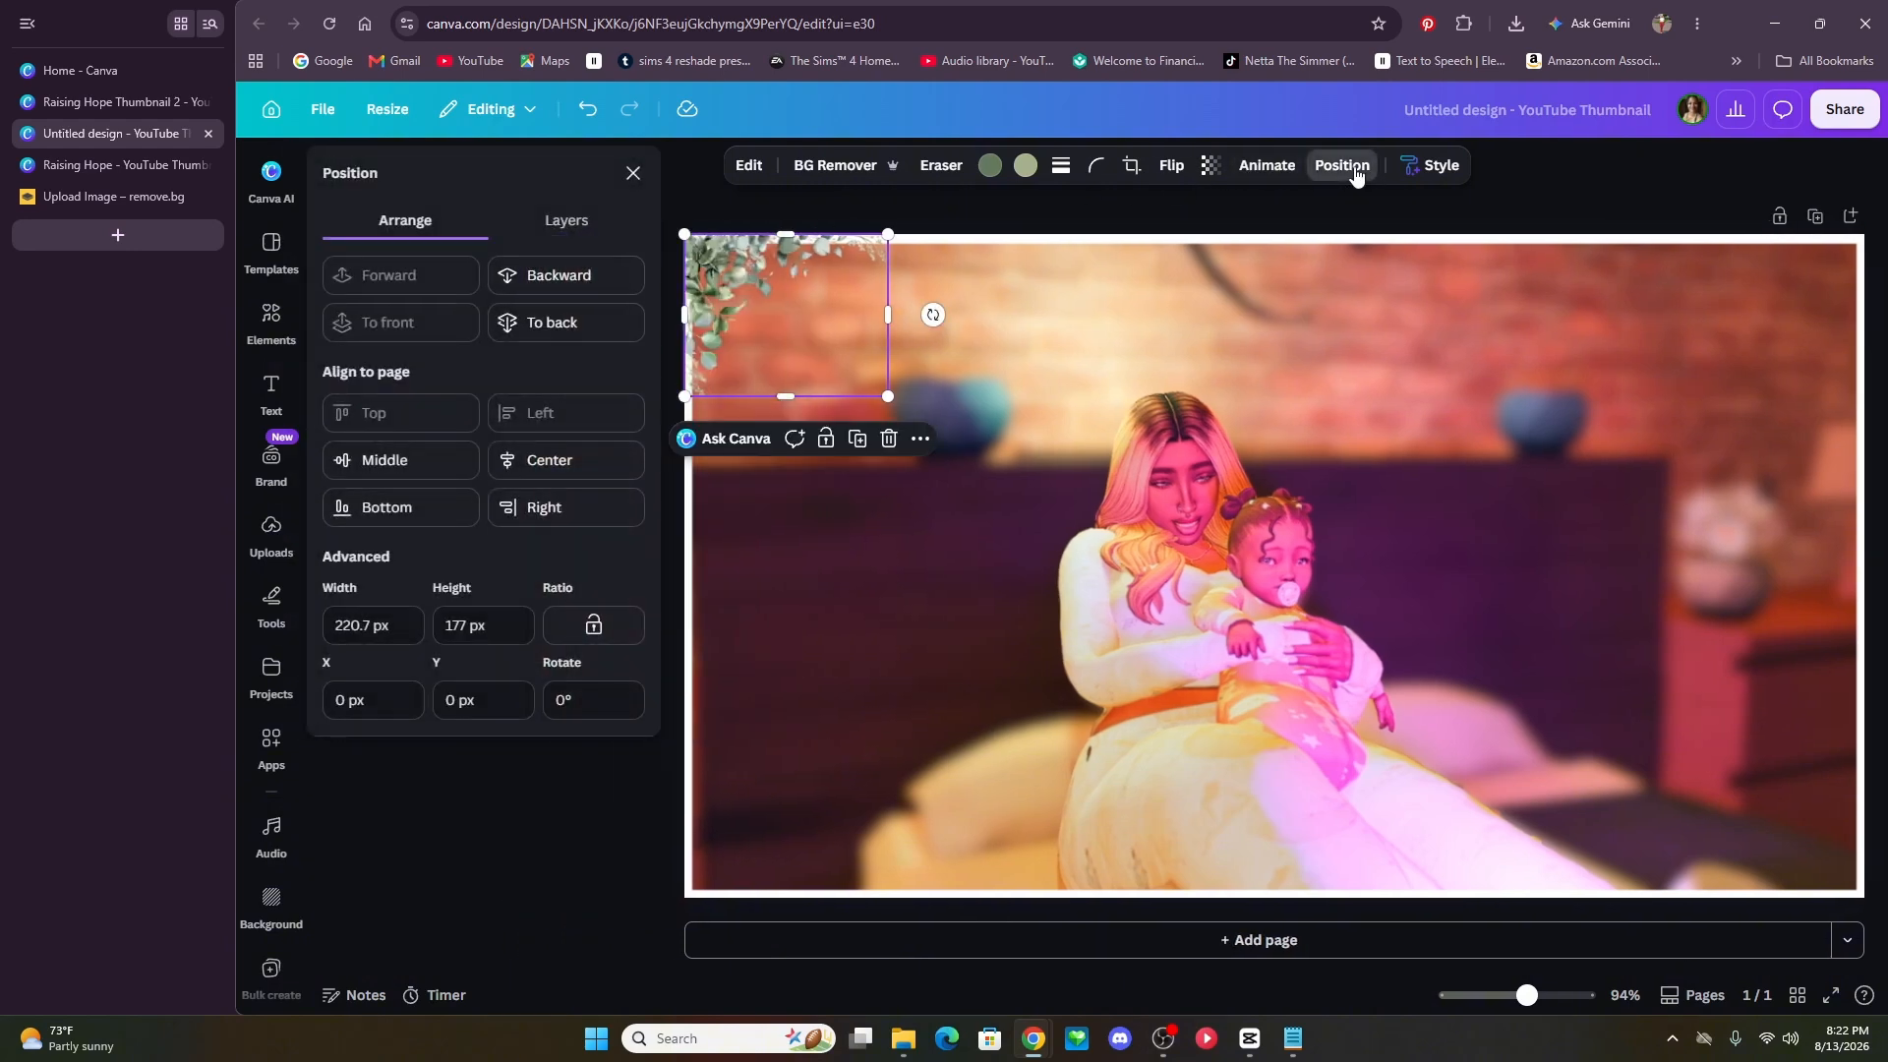
left_click(549, 285)
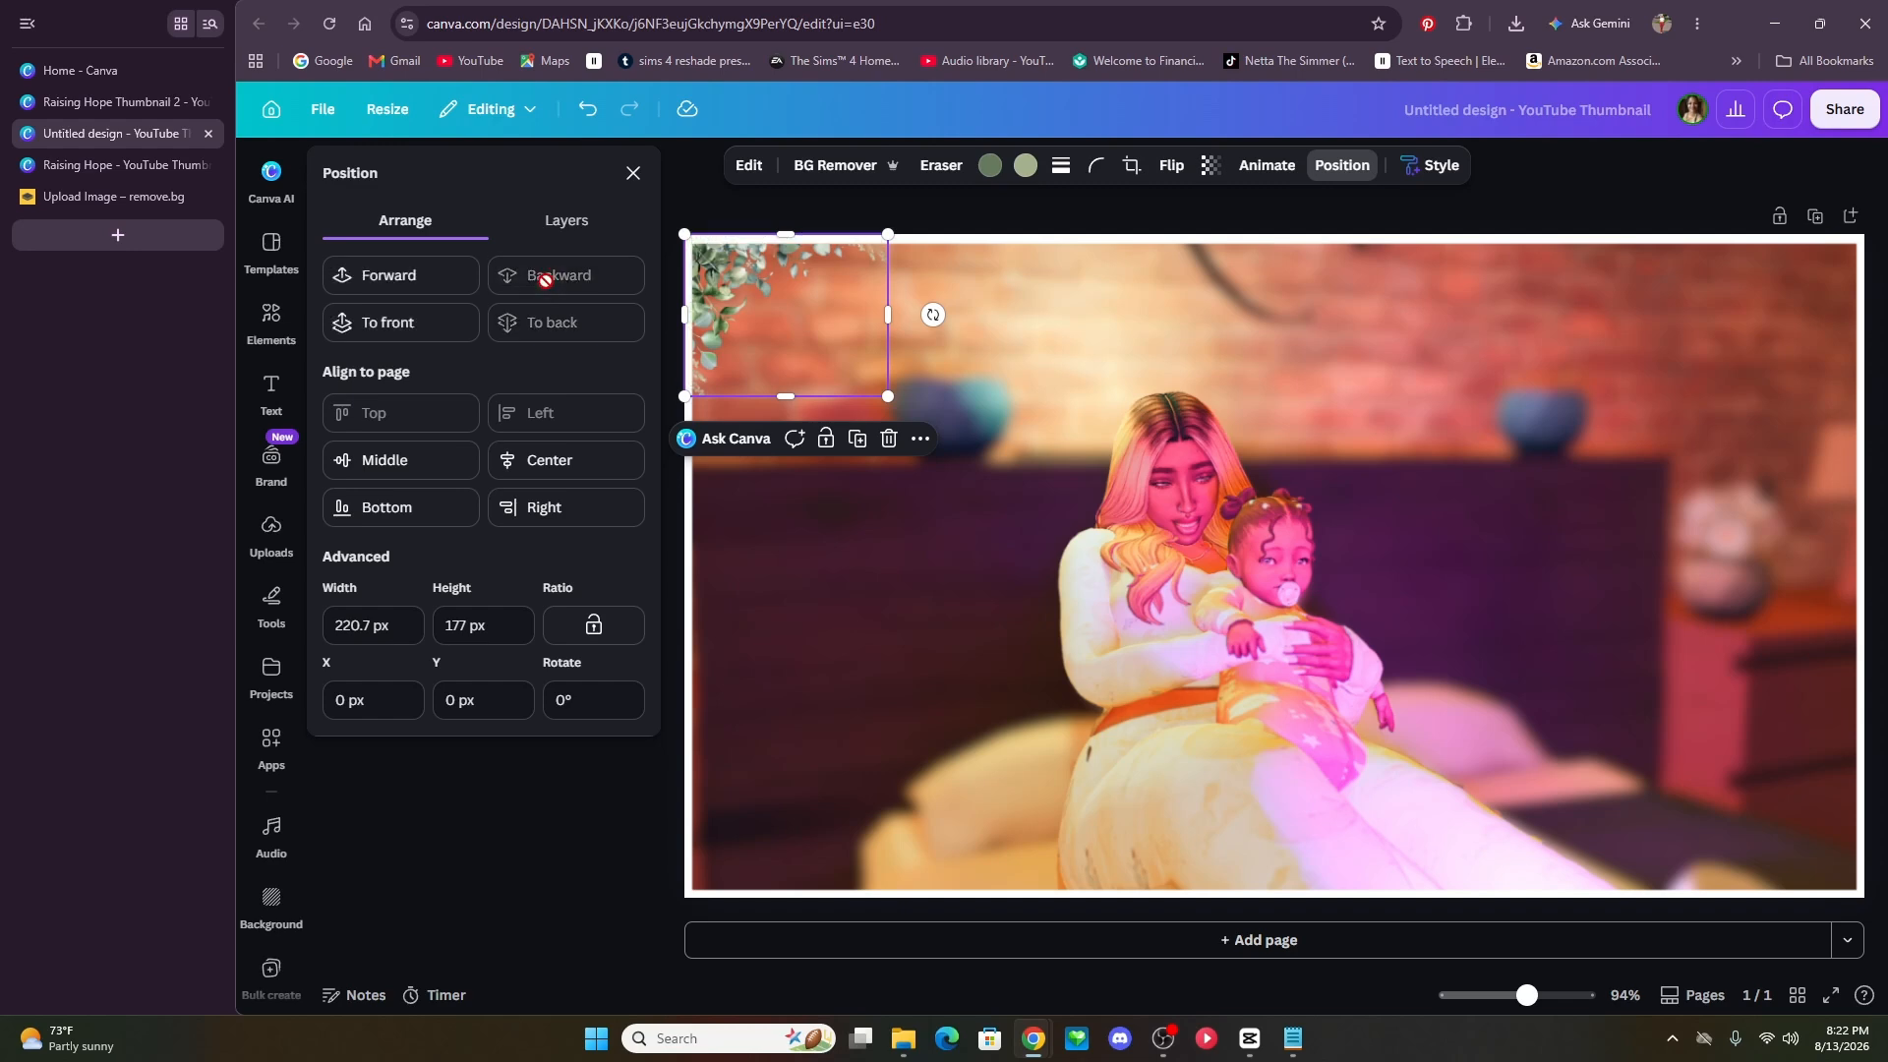
left_click(633, 173)
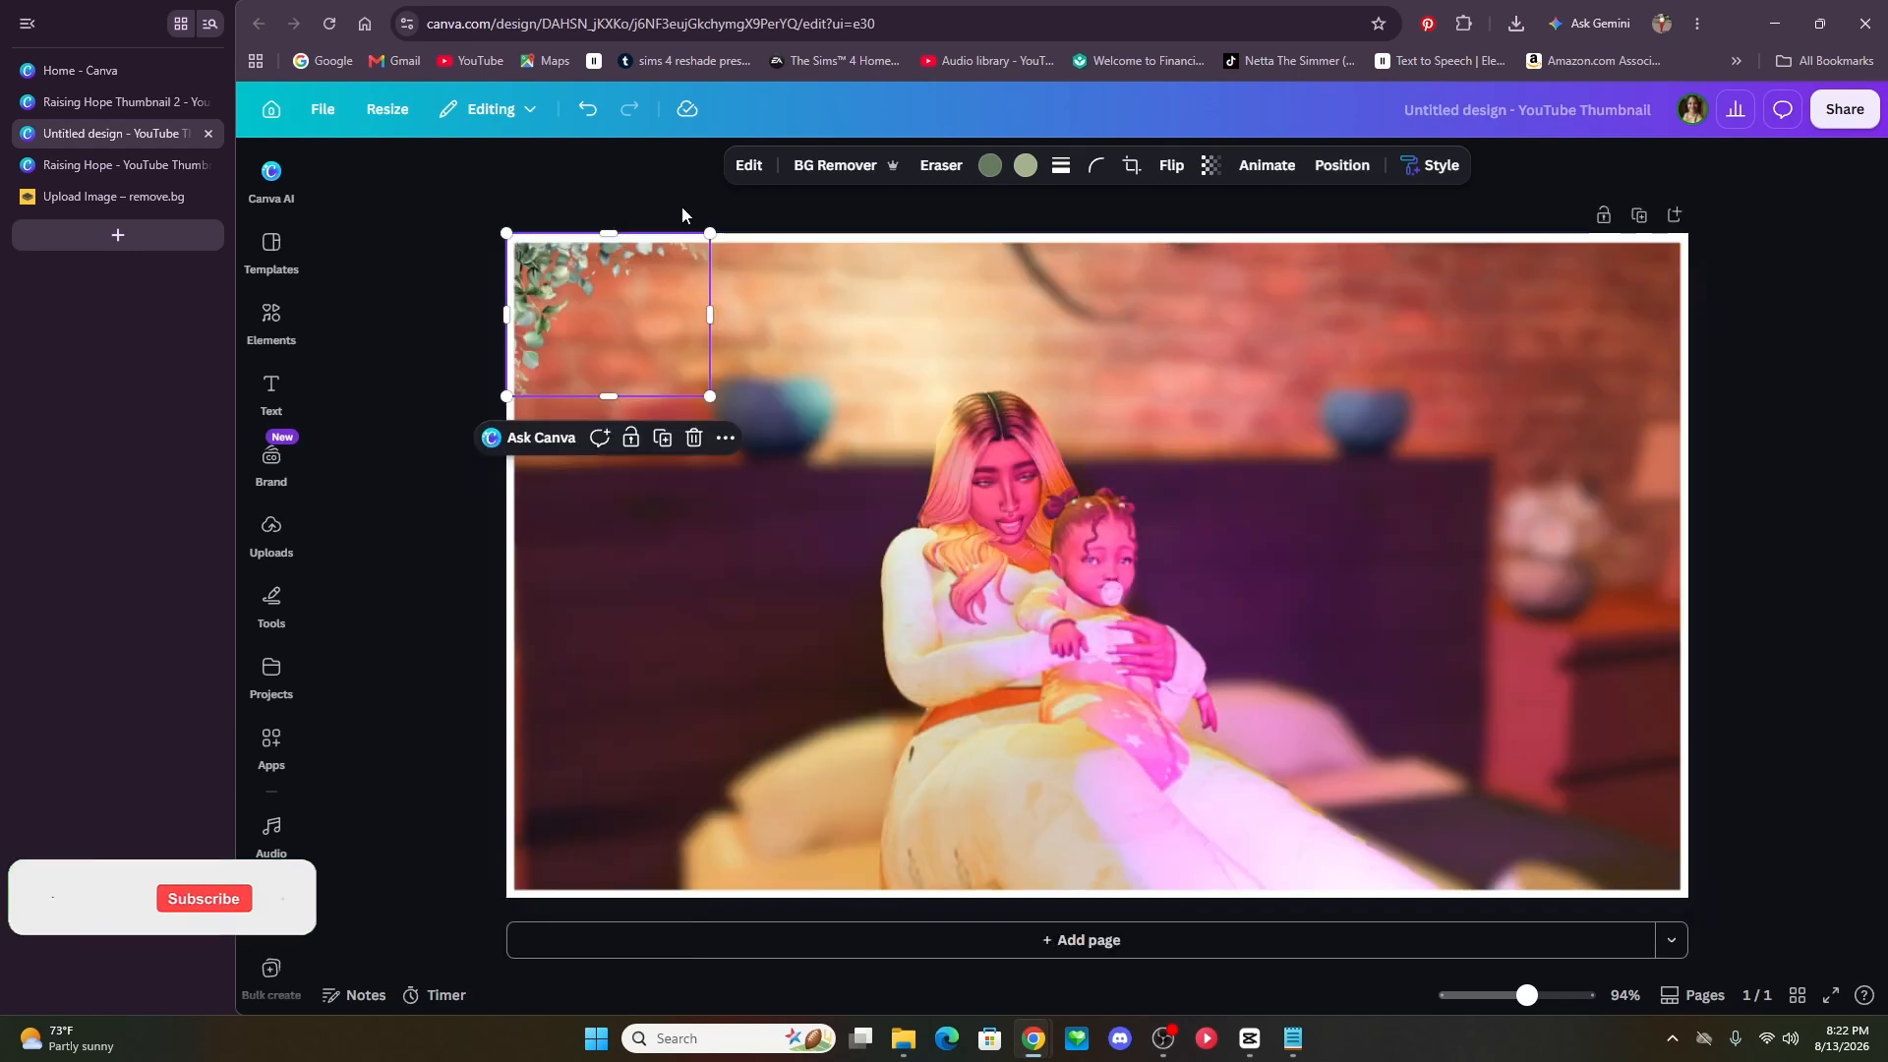
left_click(681, 205)
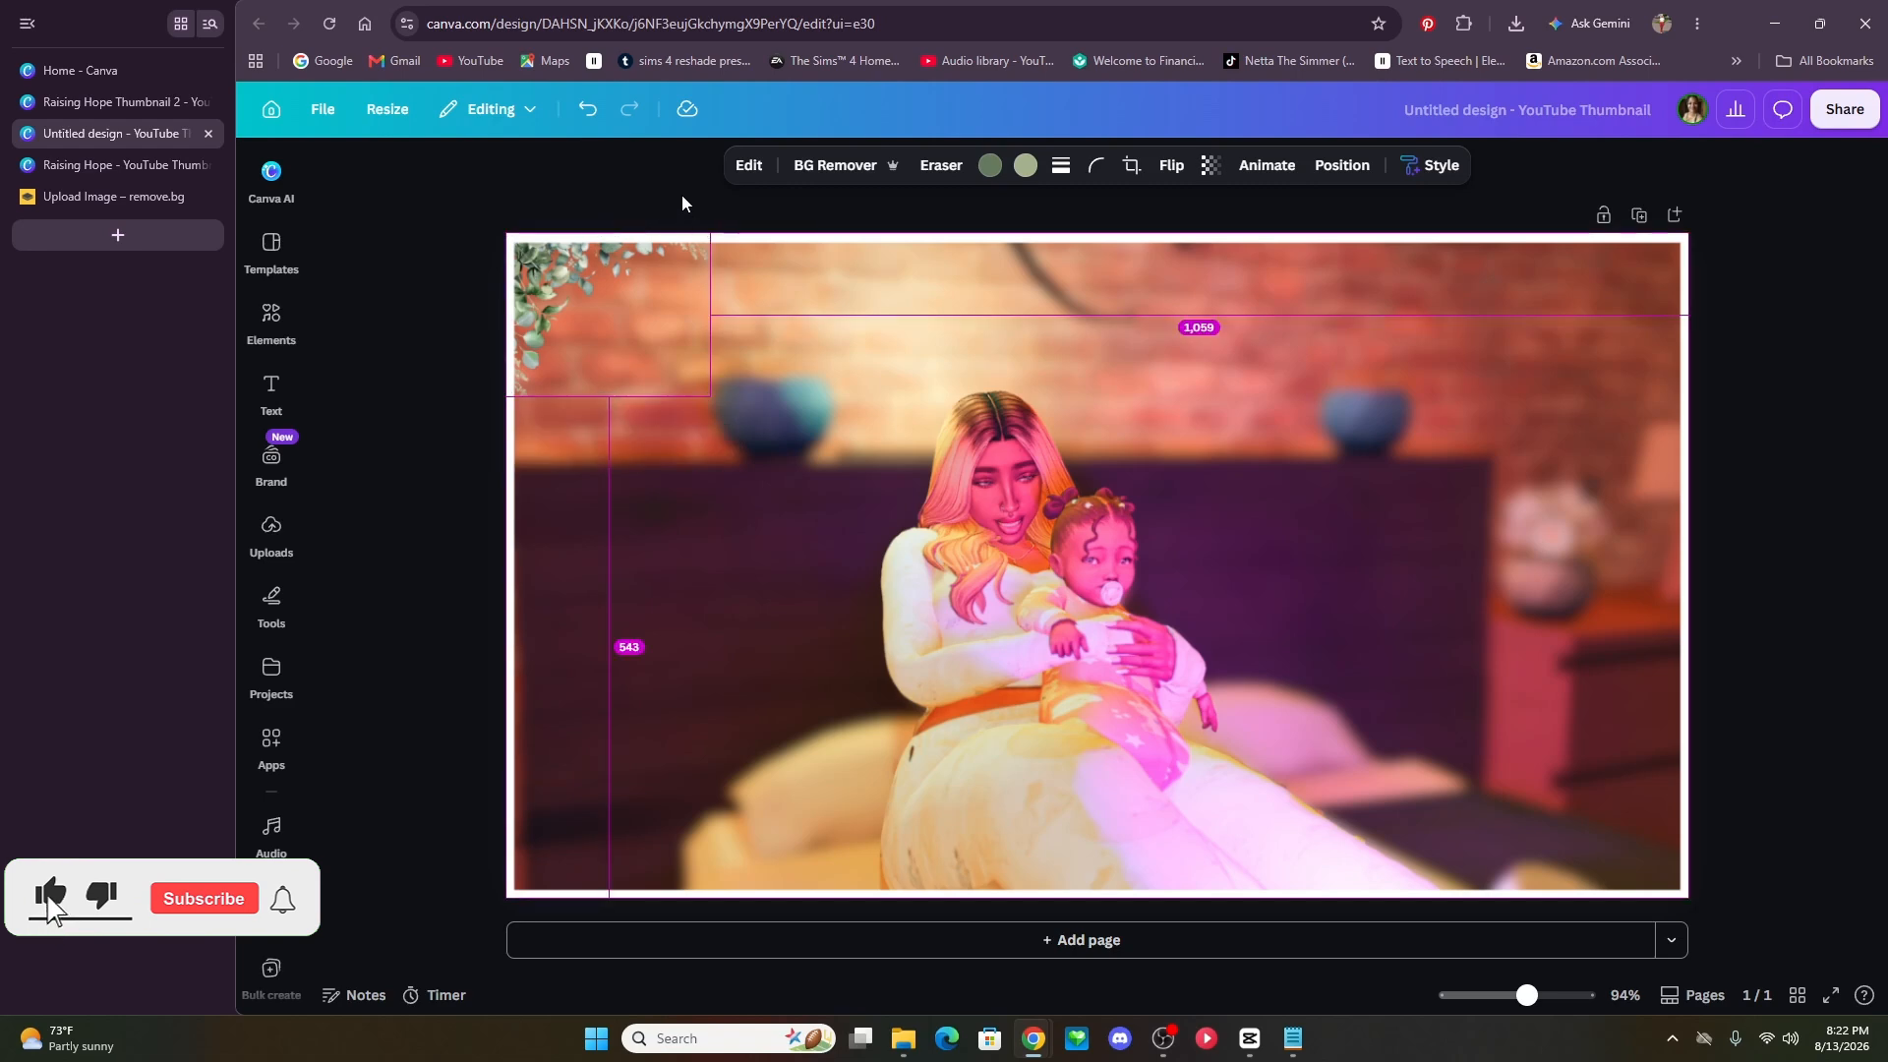
- Duplicate the leaf graphic and place one copy in each of the page's other three corners
left_click(591, 270)
left_click_drag(588, 304, 1549, 290)
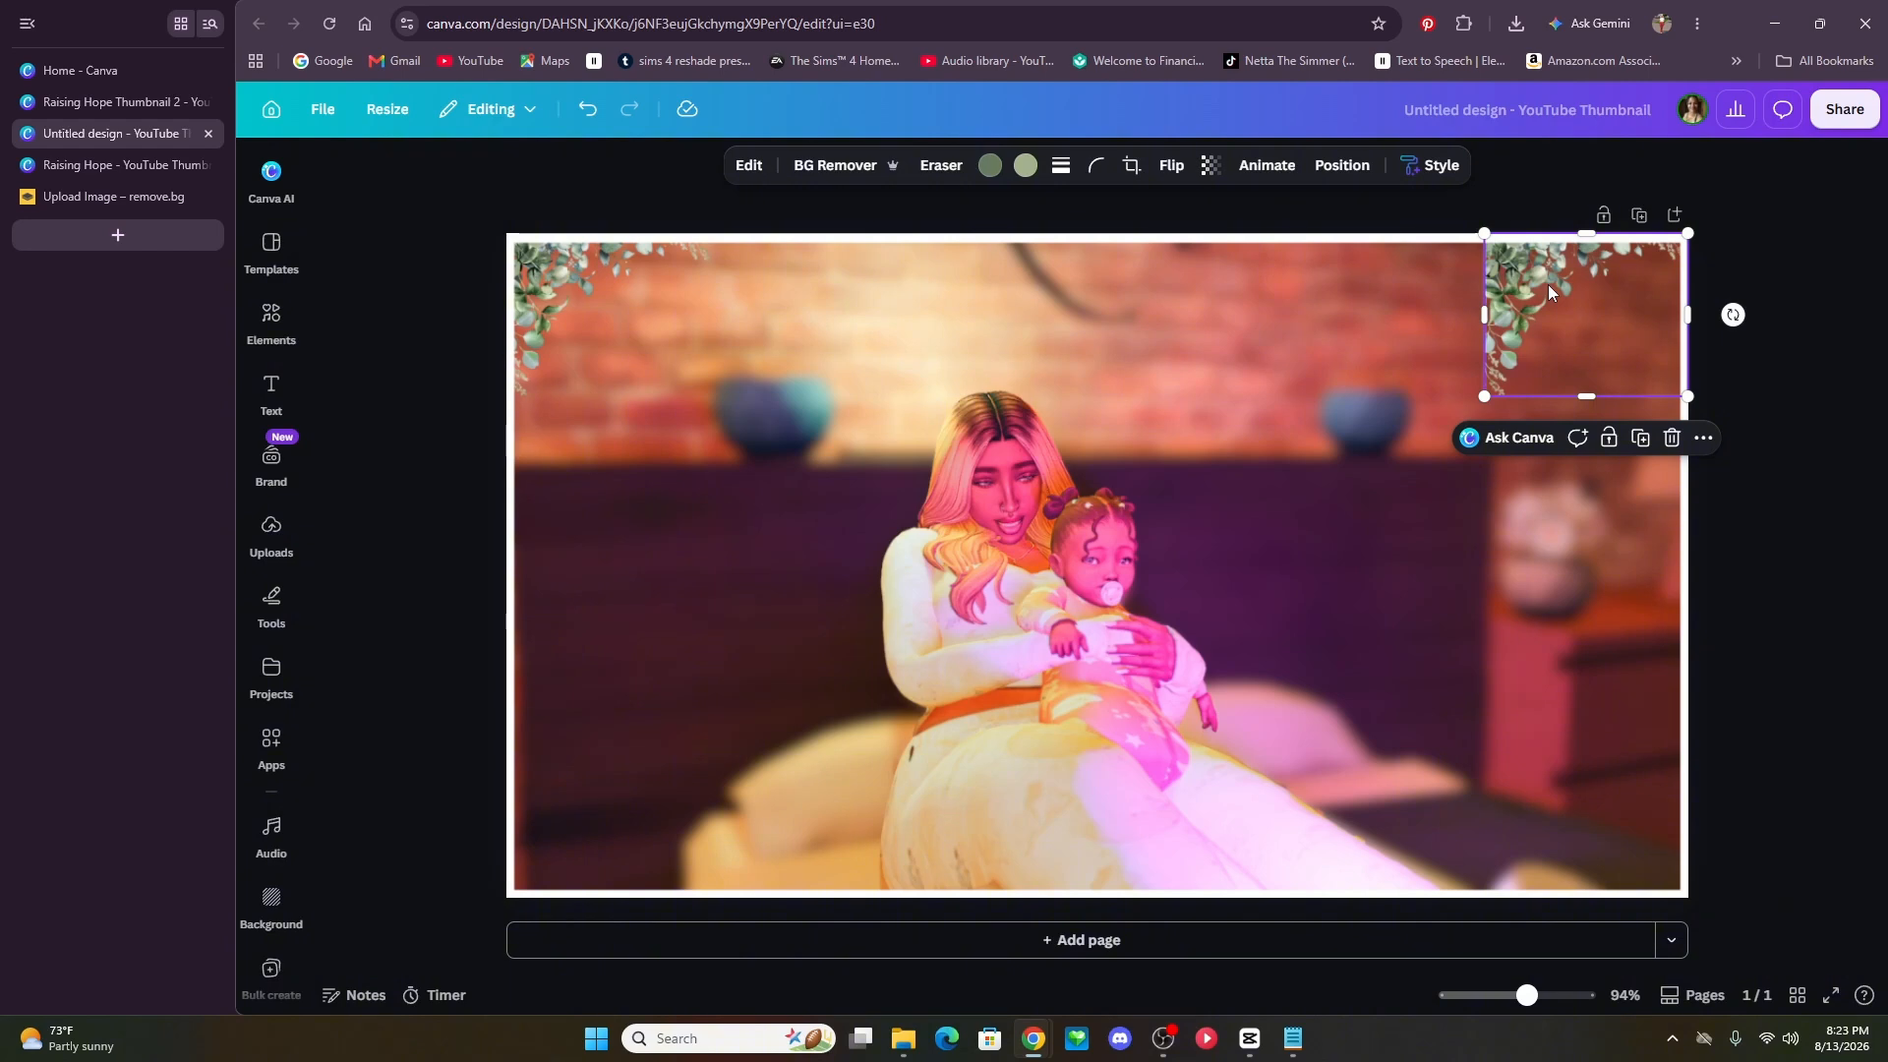
key("ctrl+d")
left_click_drag(1547, 285, 572, 783)
key("ctrl+d")
left_click(433, 454)
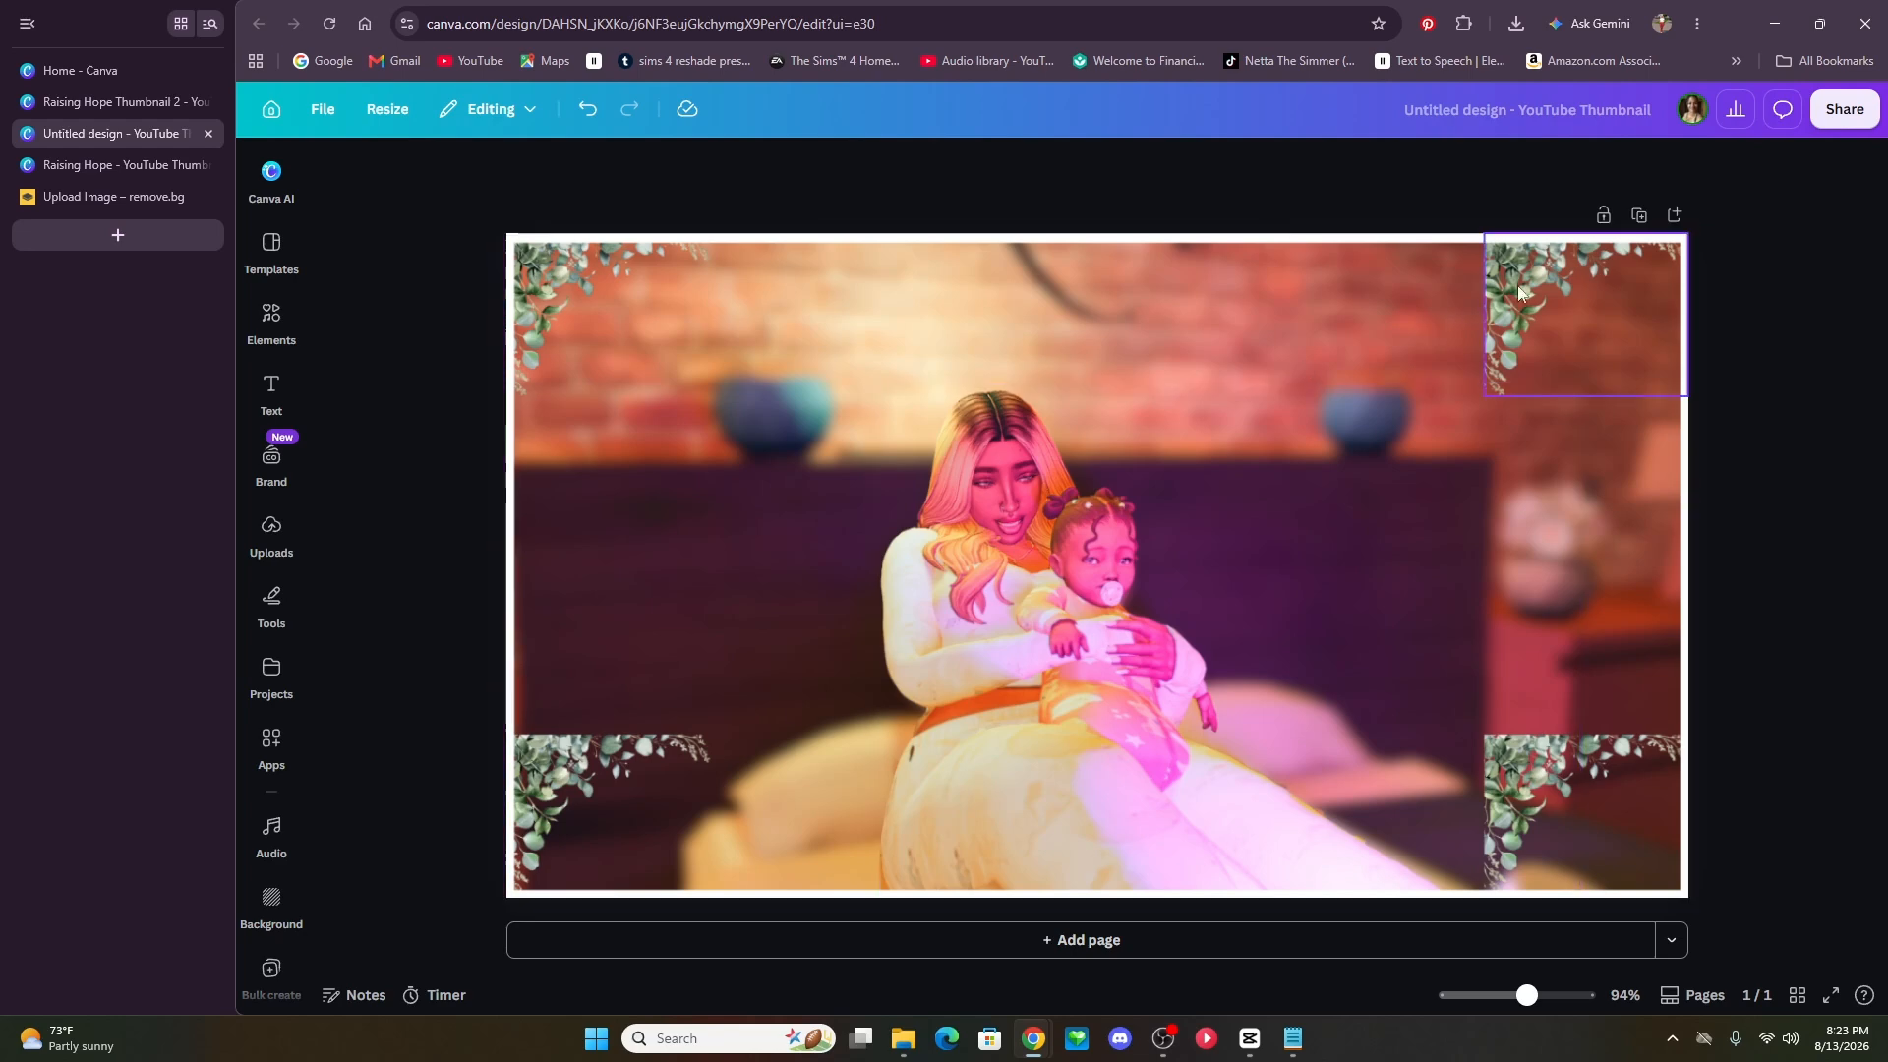
- Flip the three leaf copies horizontally or vertically as needed so that each follows its own page corner
left_click(1550, 281)
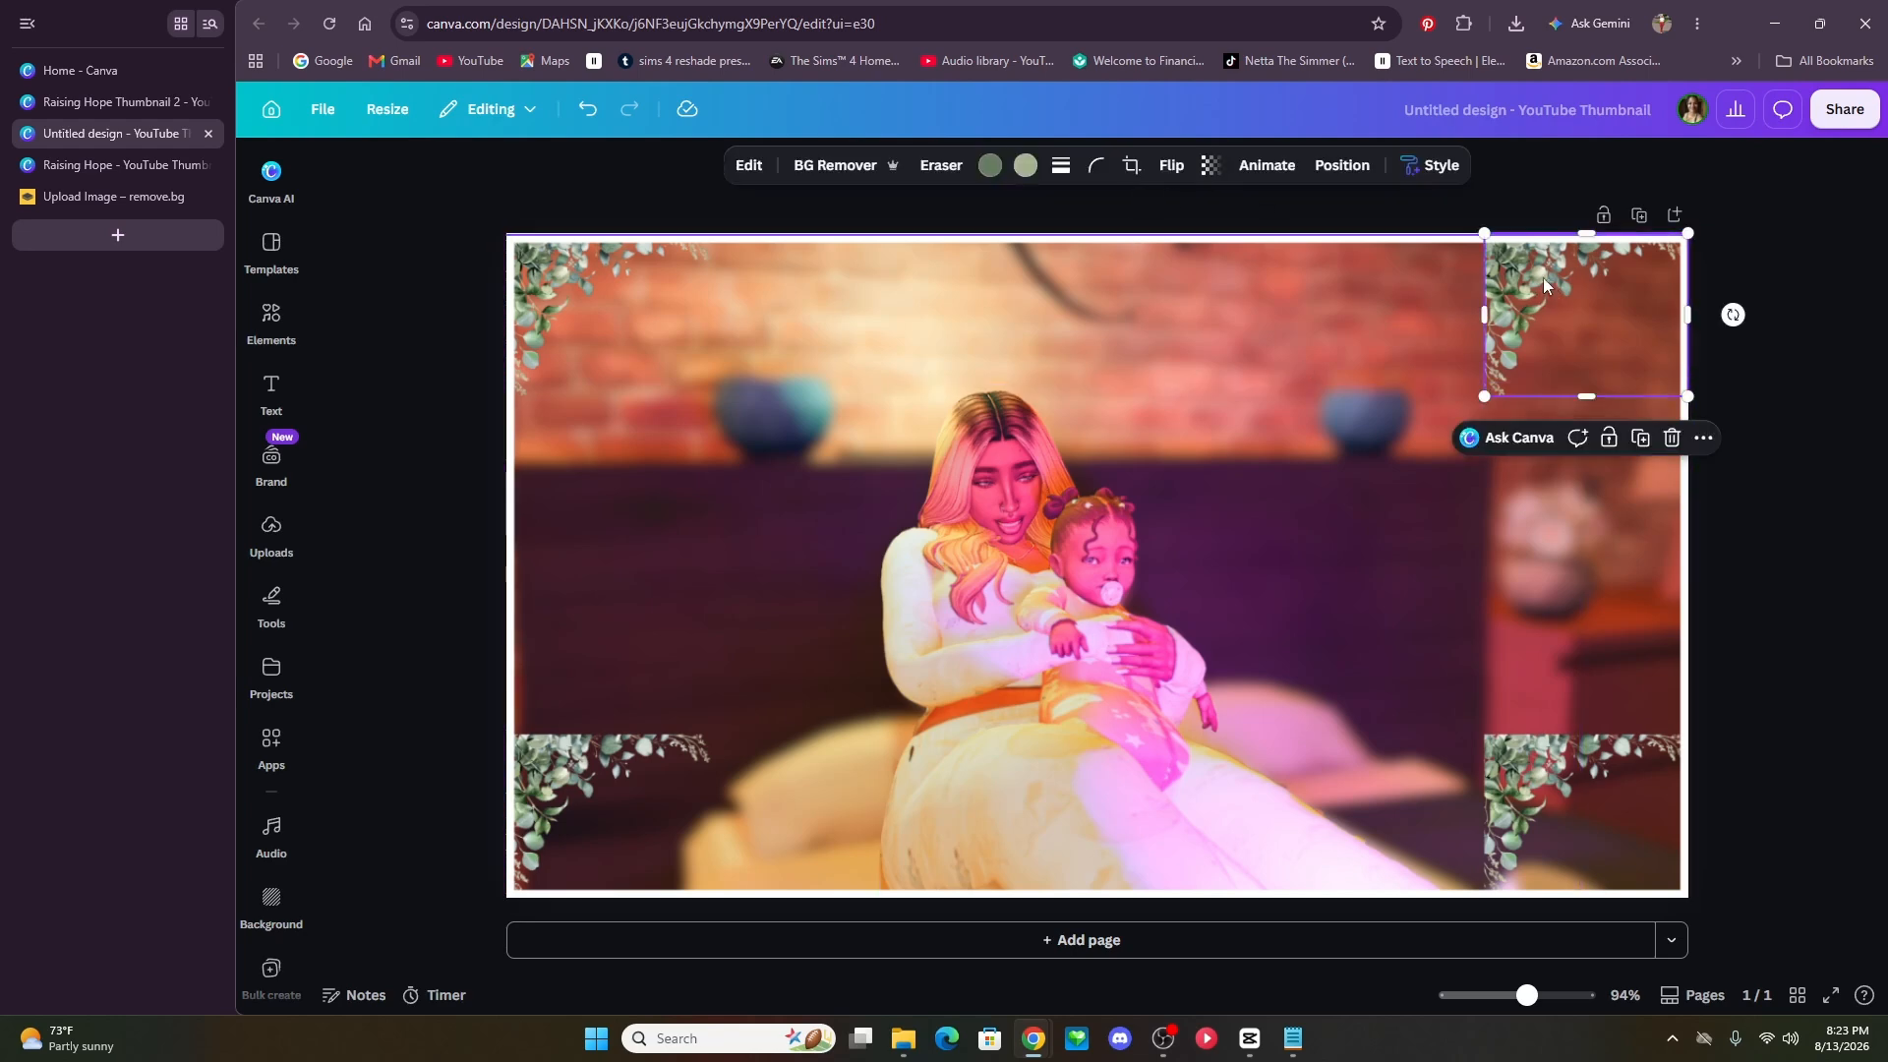
left_click(1171, 165)
left_click(1145, 216)
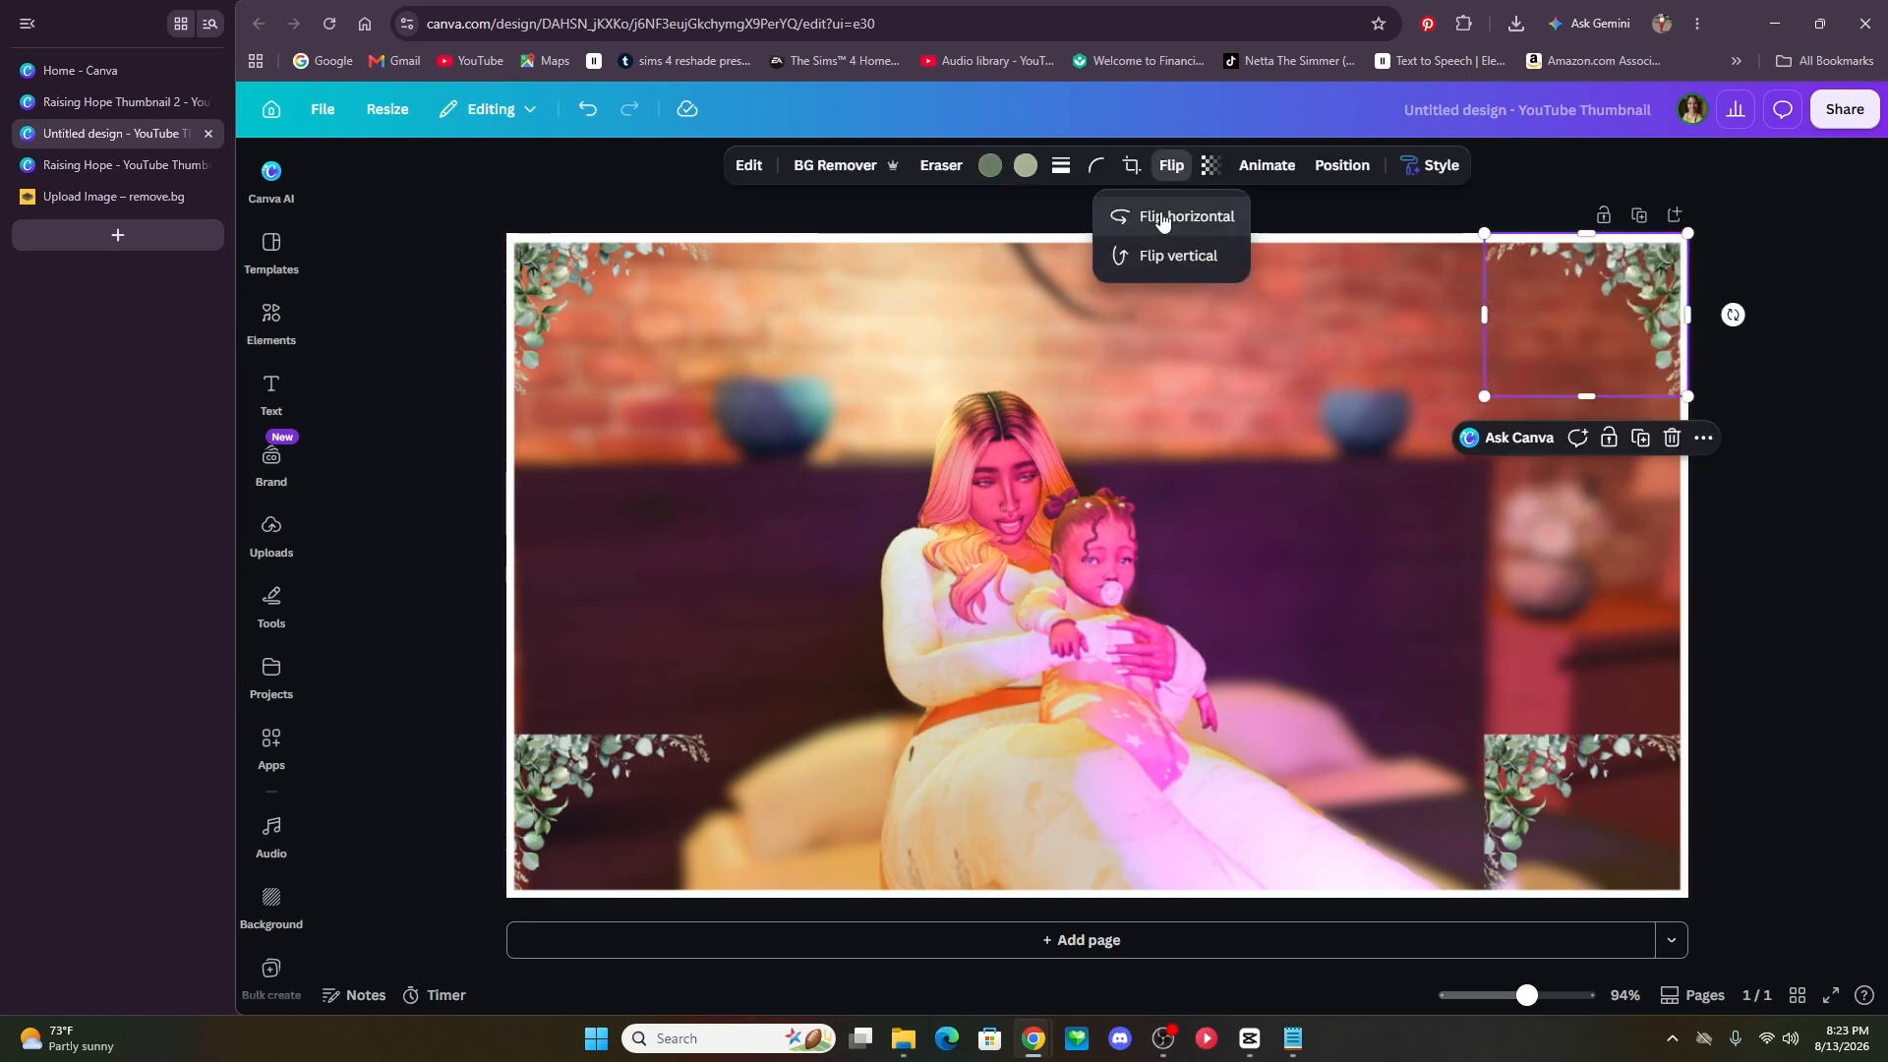
left_click(1157, 257)
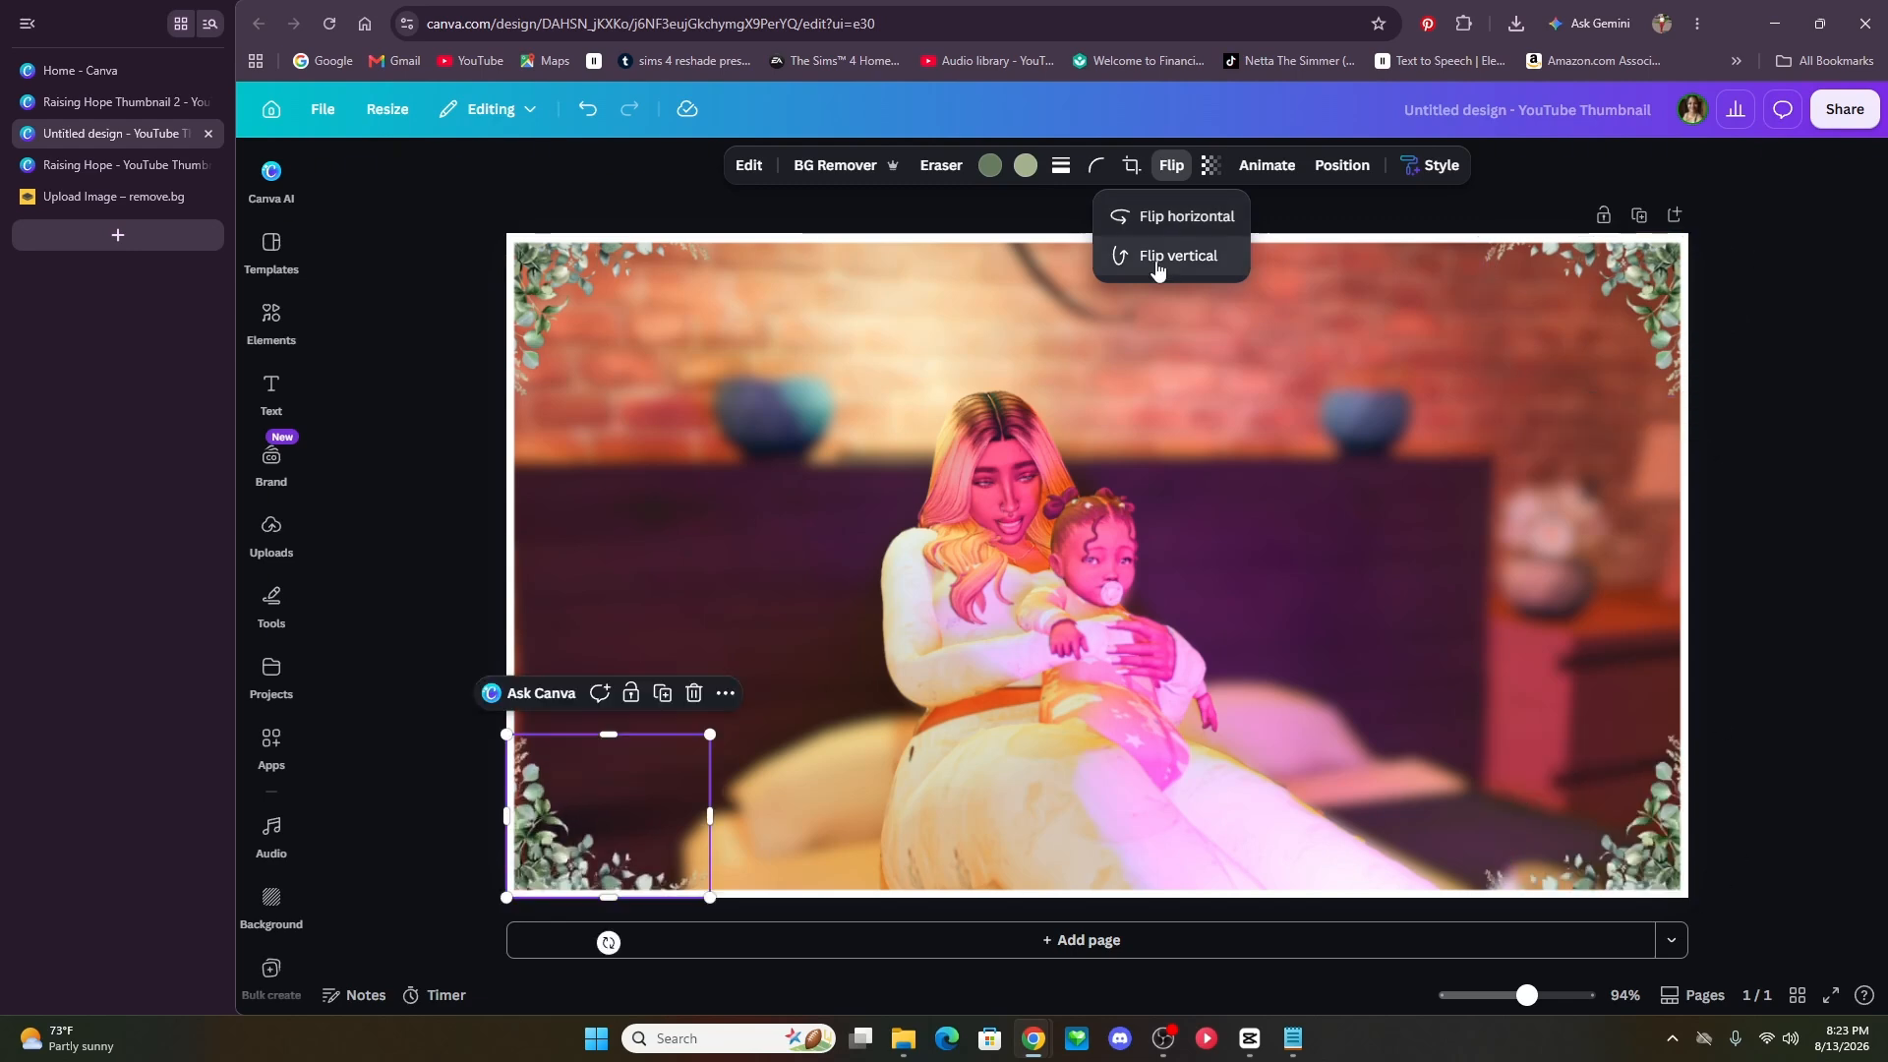
left_click(415, 706)
left_click(415, 706)
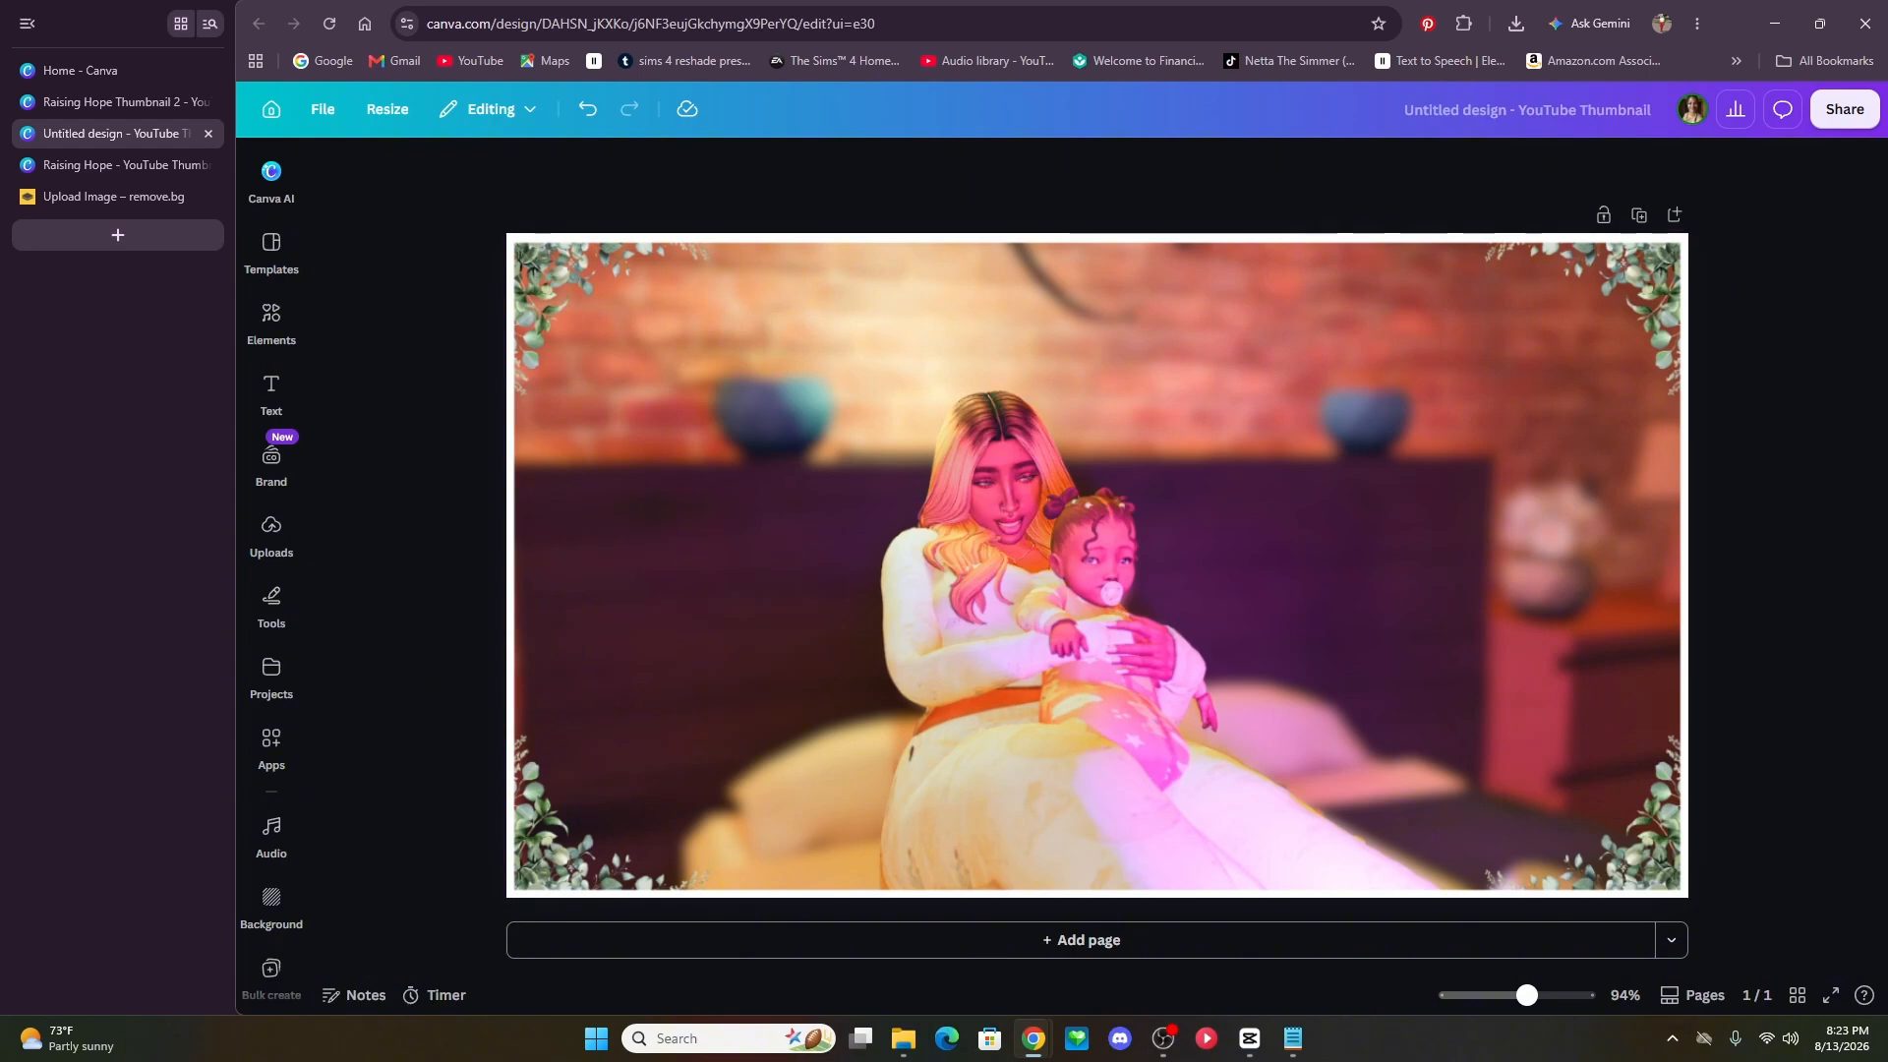
- Fade the leaf graphics in the page corners, setting the upper-right one's transparency to 60
left_click(1636, 292)
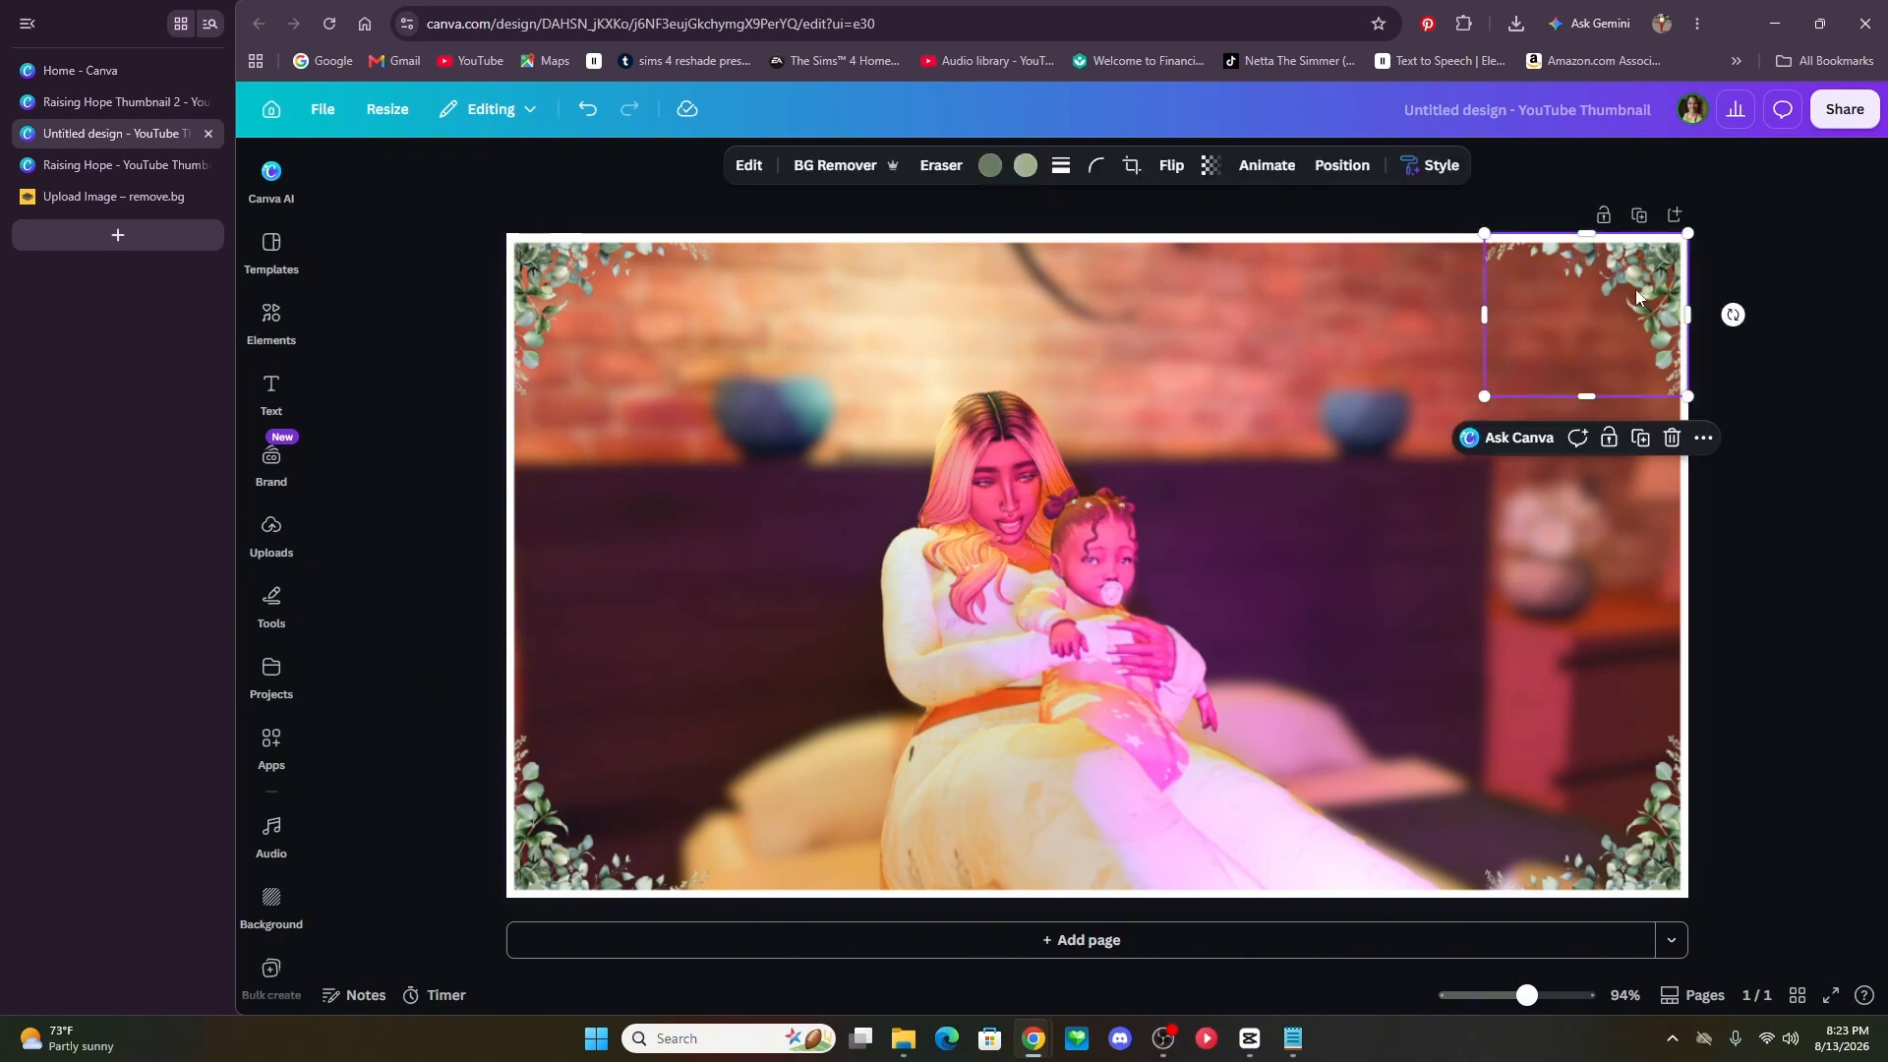
left_click(1210, 166)
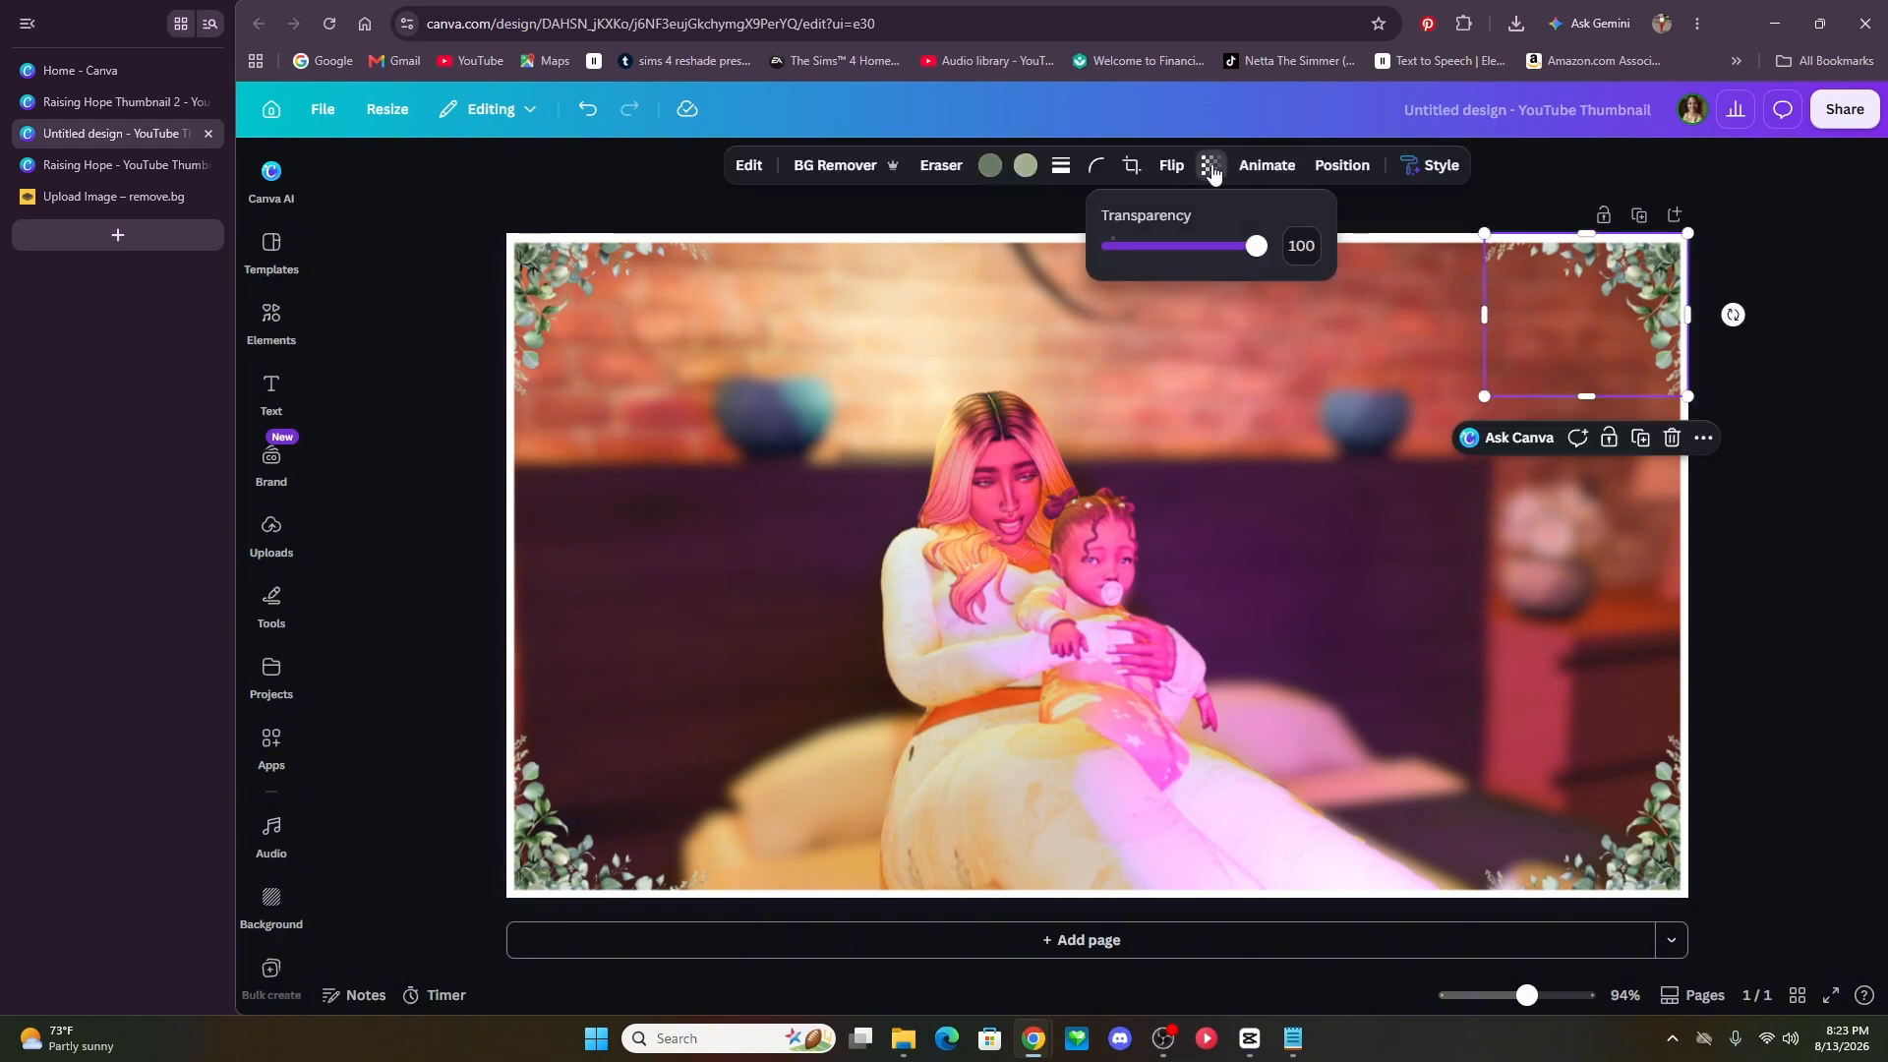
left_click_drag(1263, 246, 1198, 270)
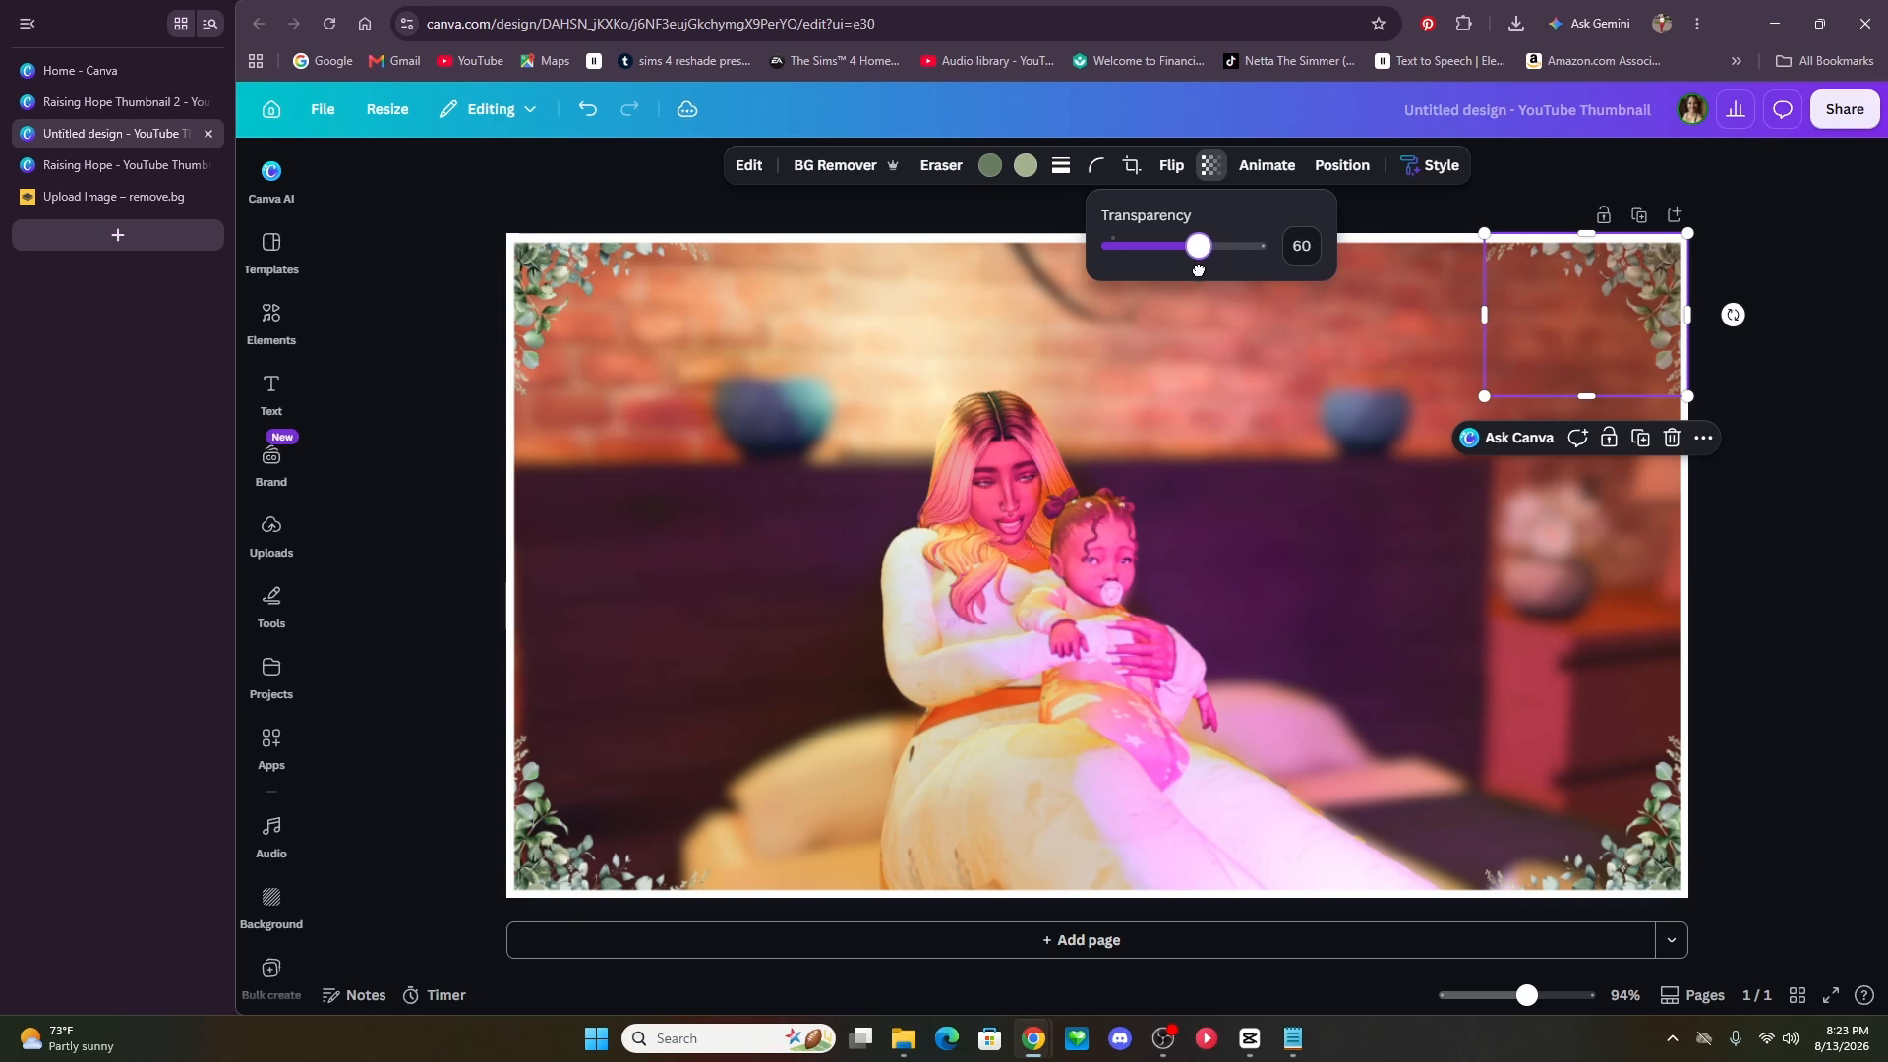
left_click(1612, 807)
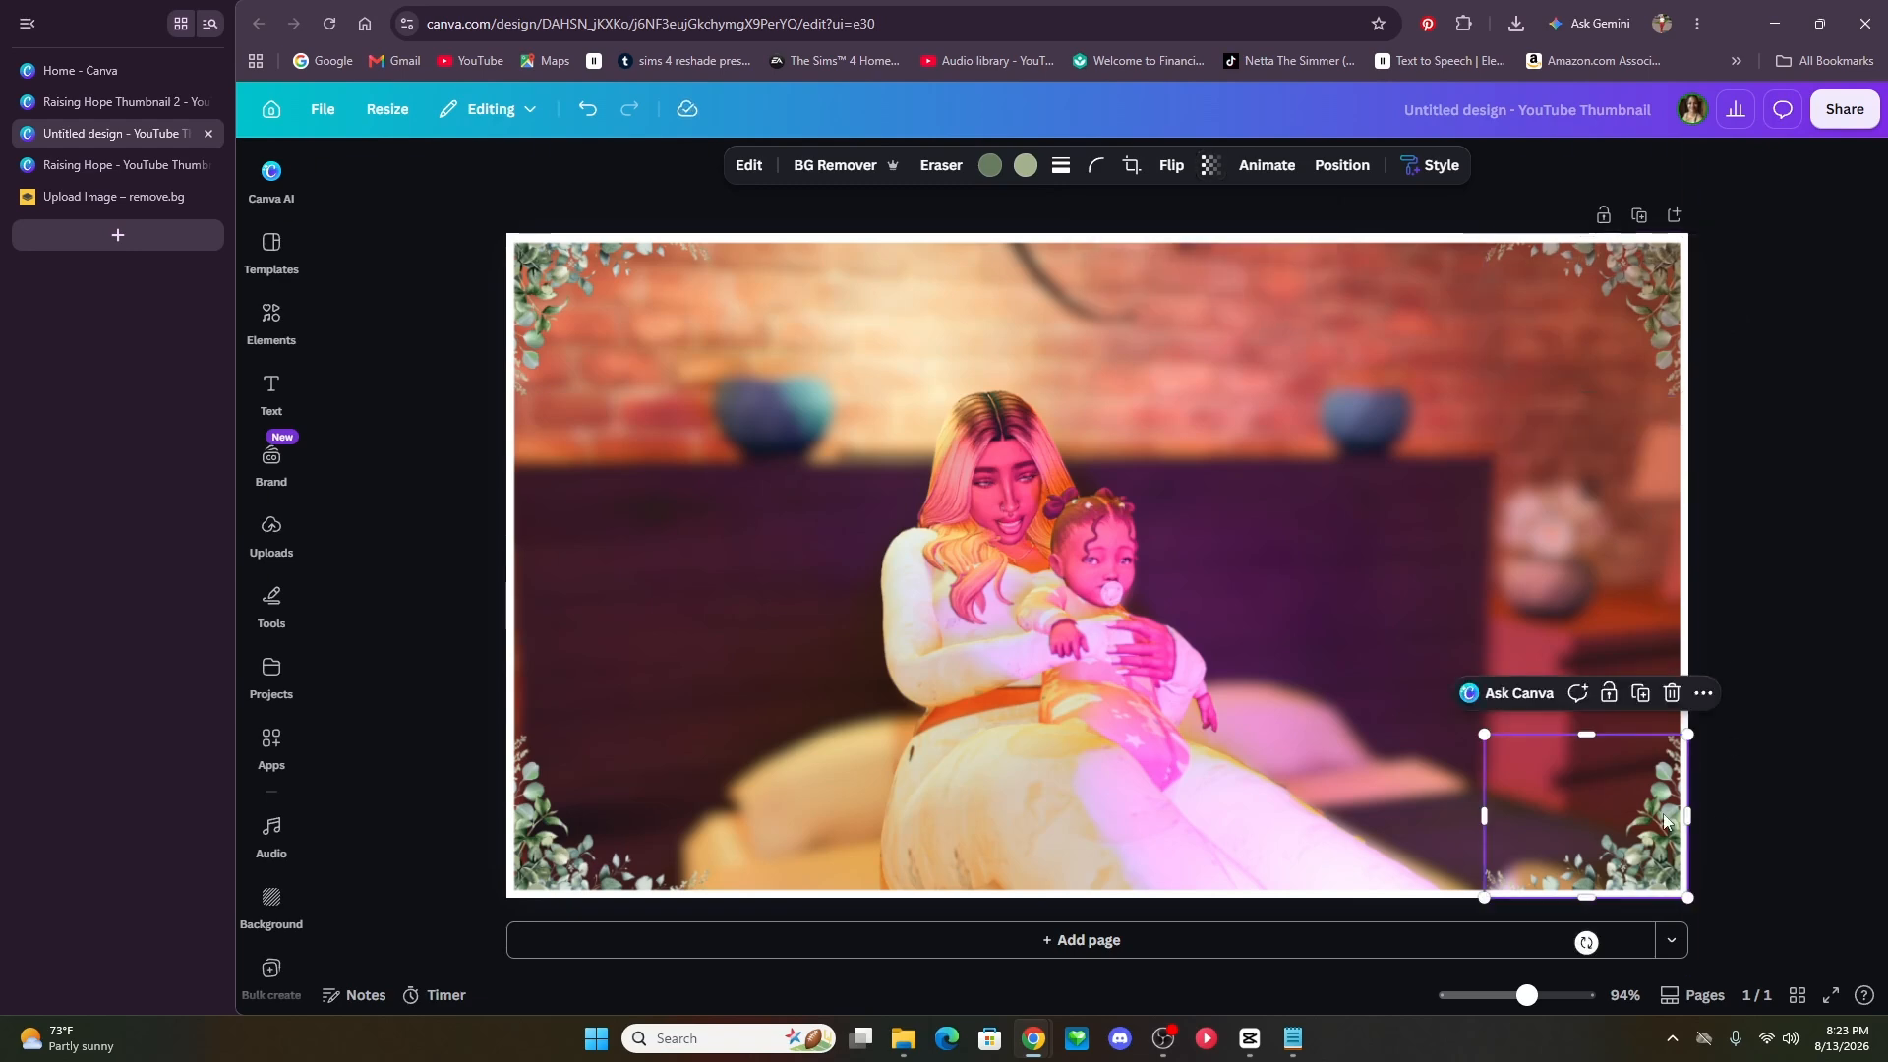
left_click(1821, 322)
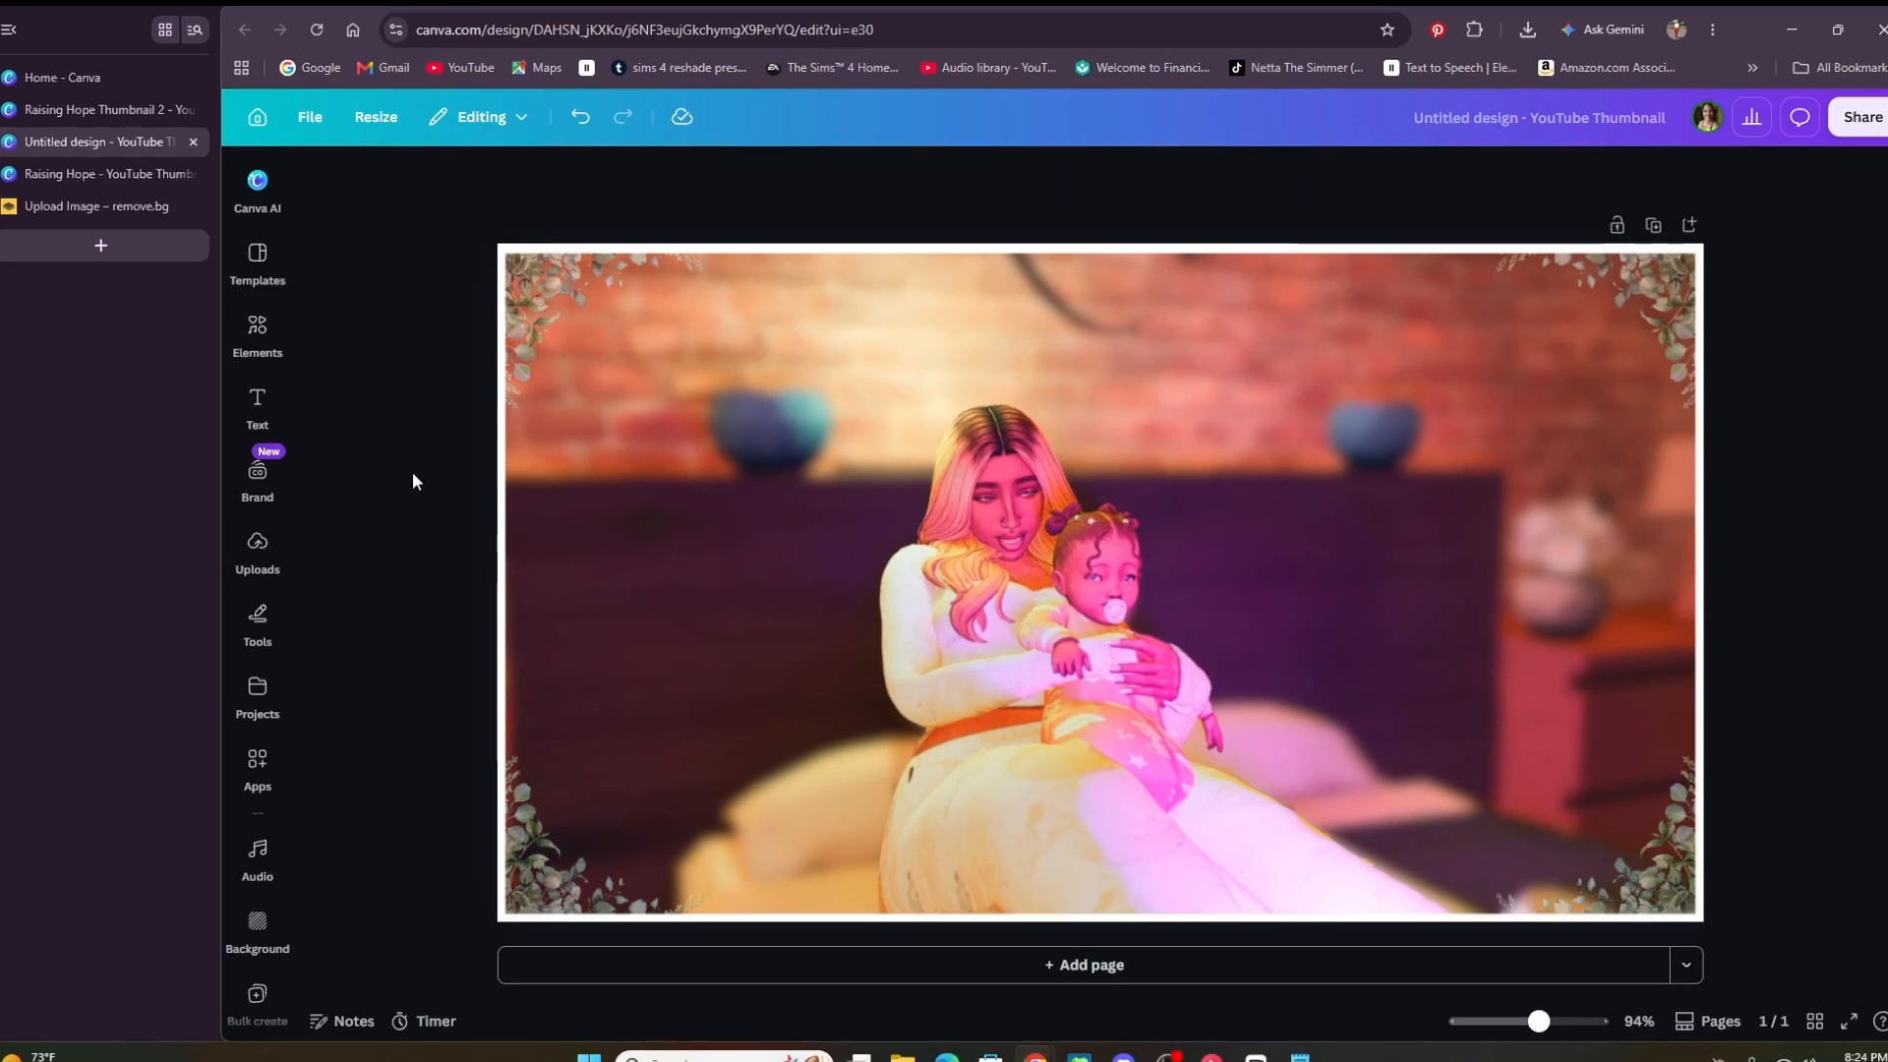
- Add a bold title text box in the brand Title style reading "Raising Hope"
left_click(257, 401)
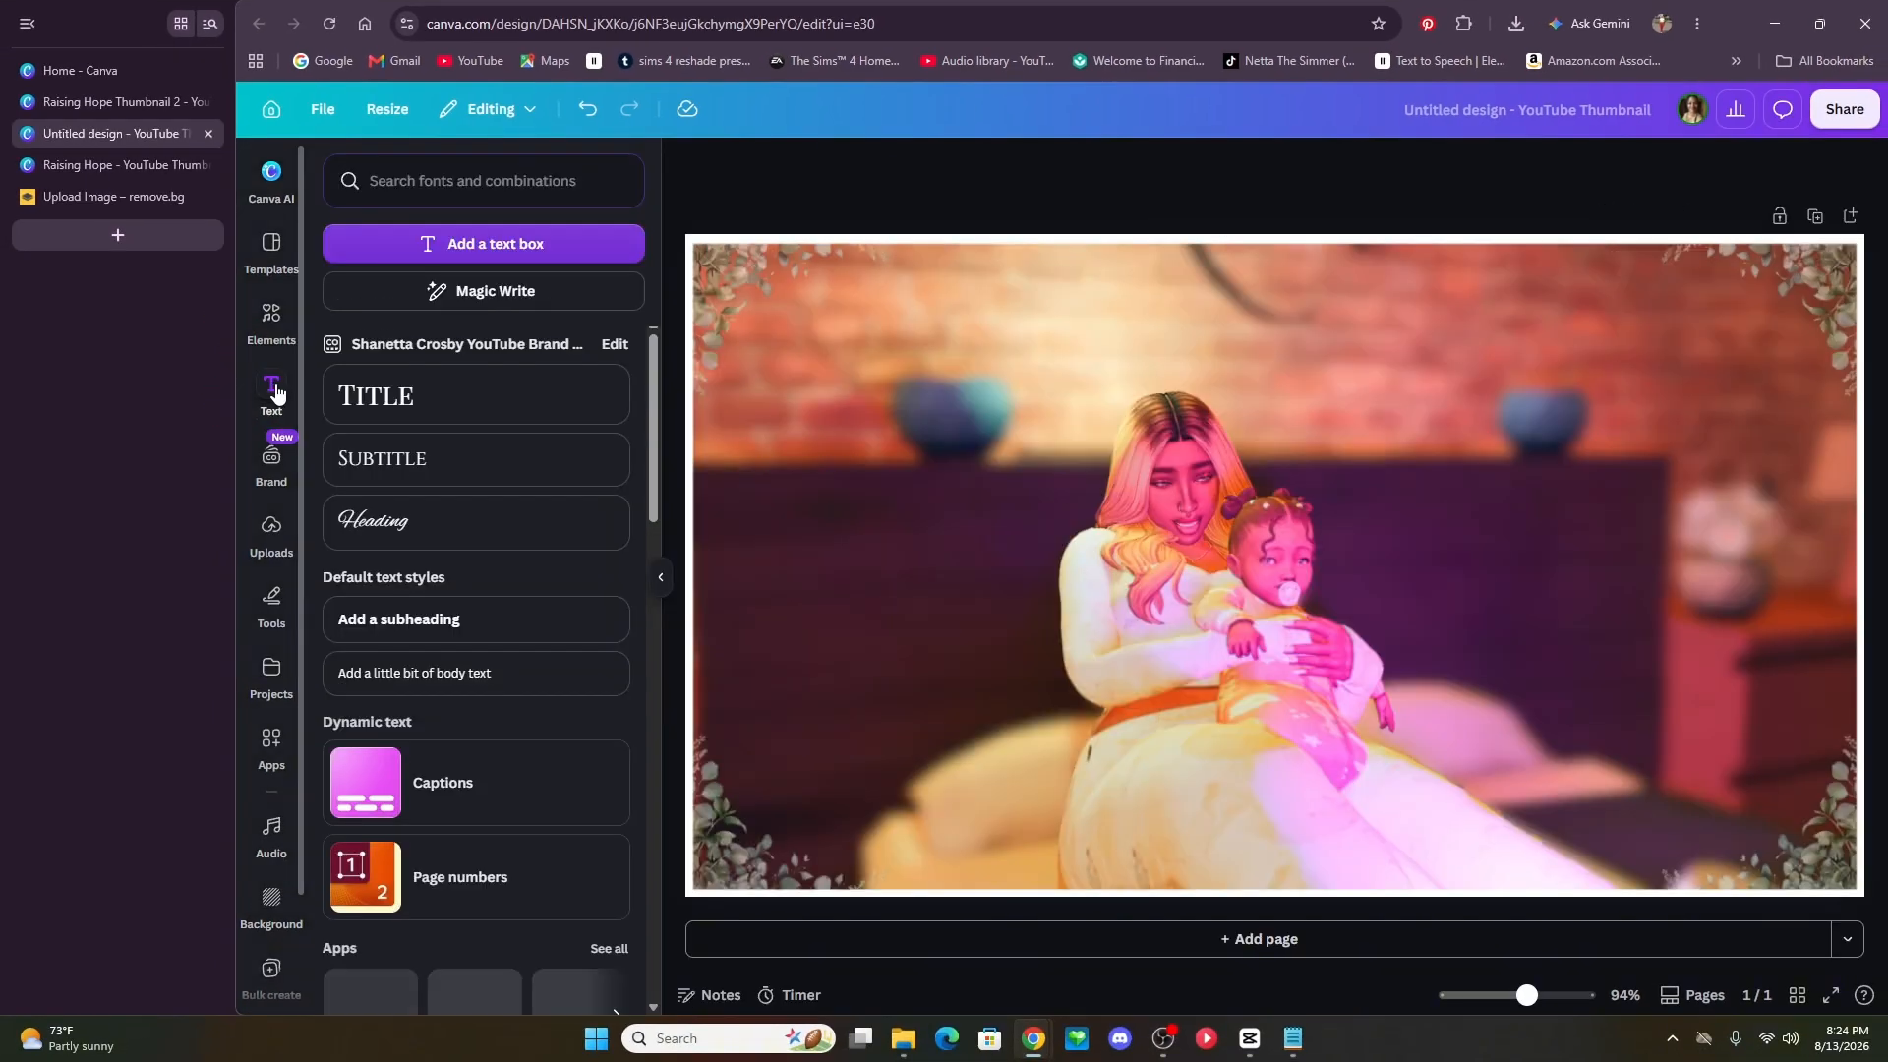
left_click(445, 398)
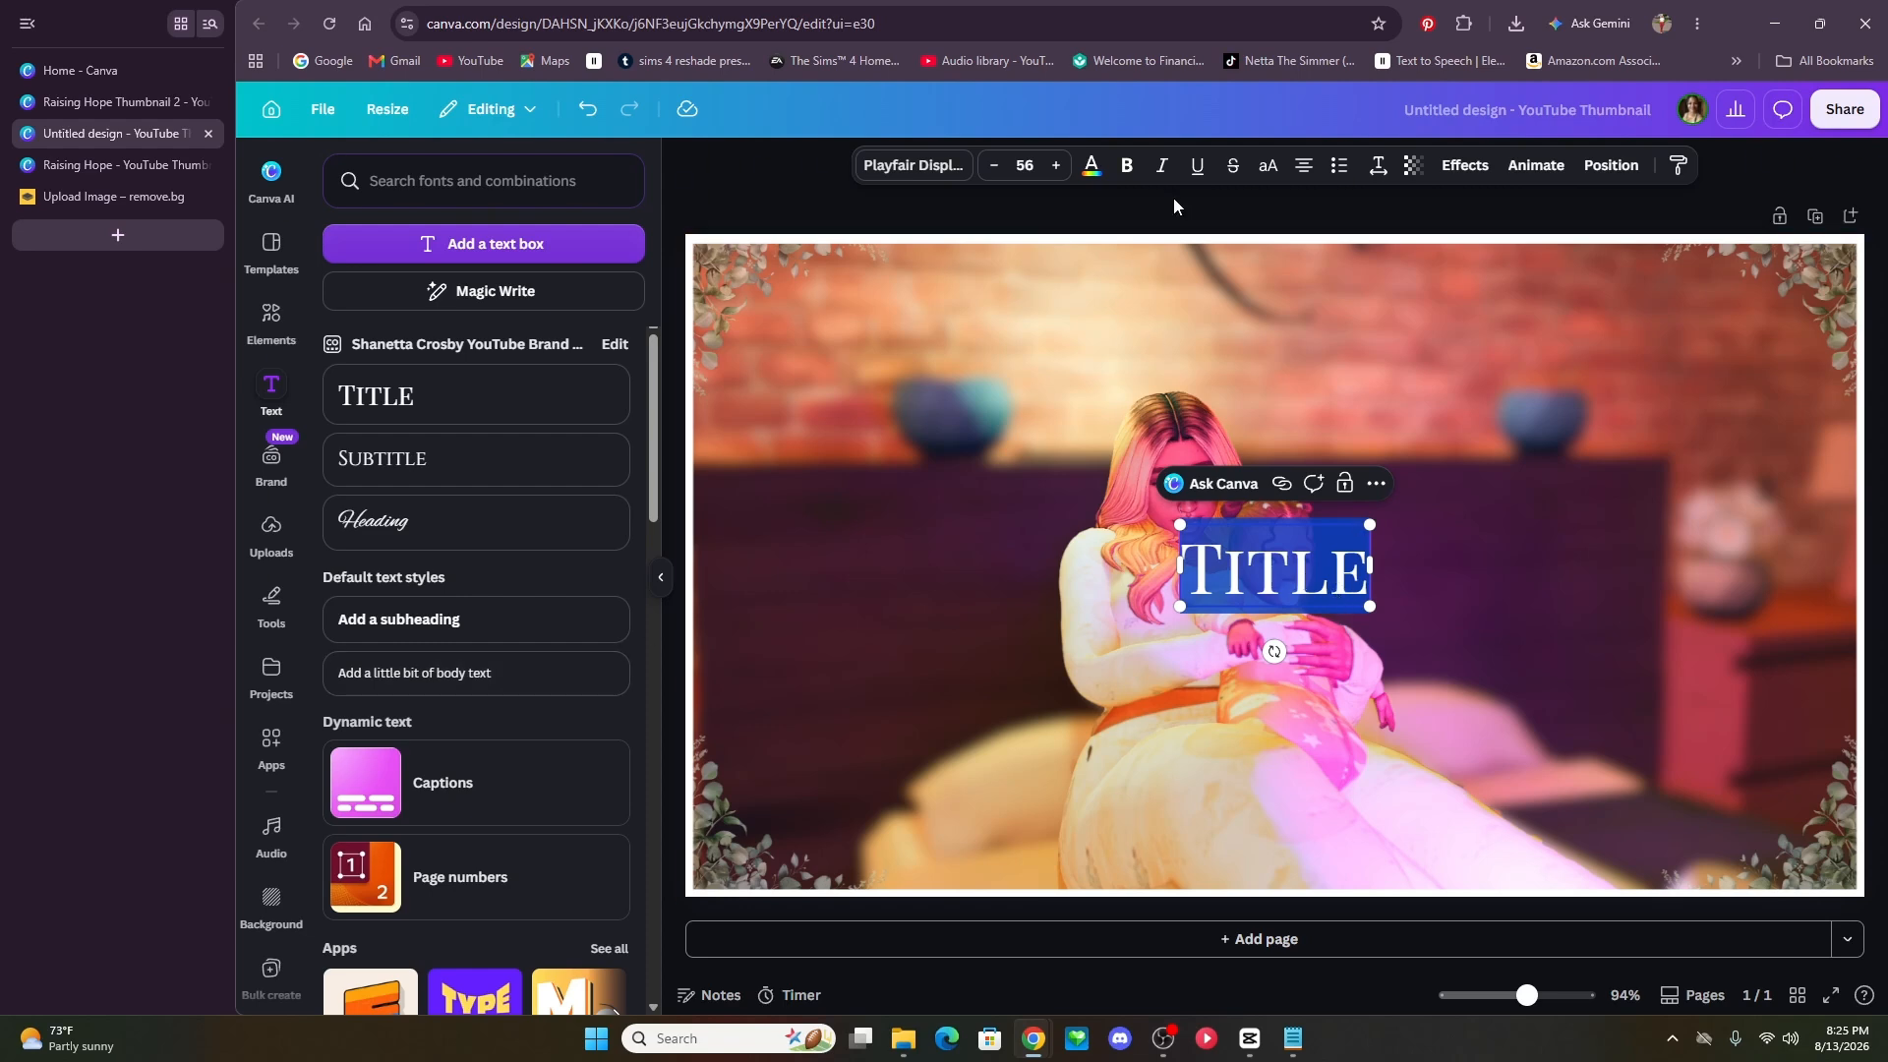
left_click(1127, 166)
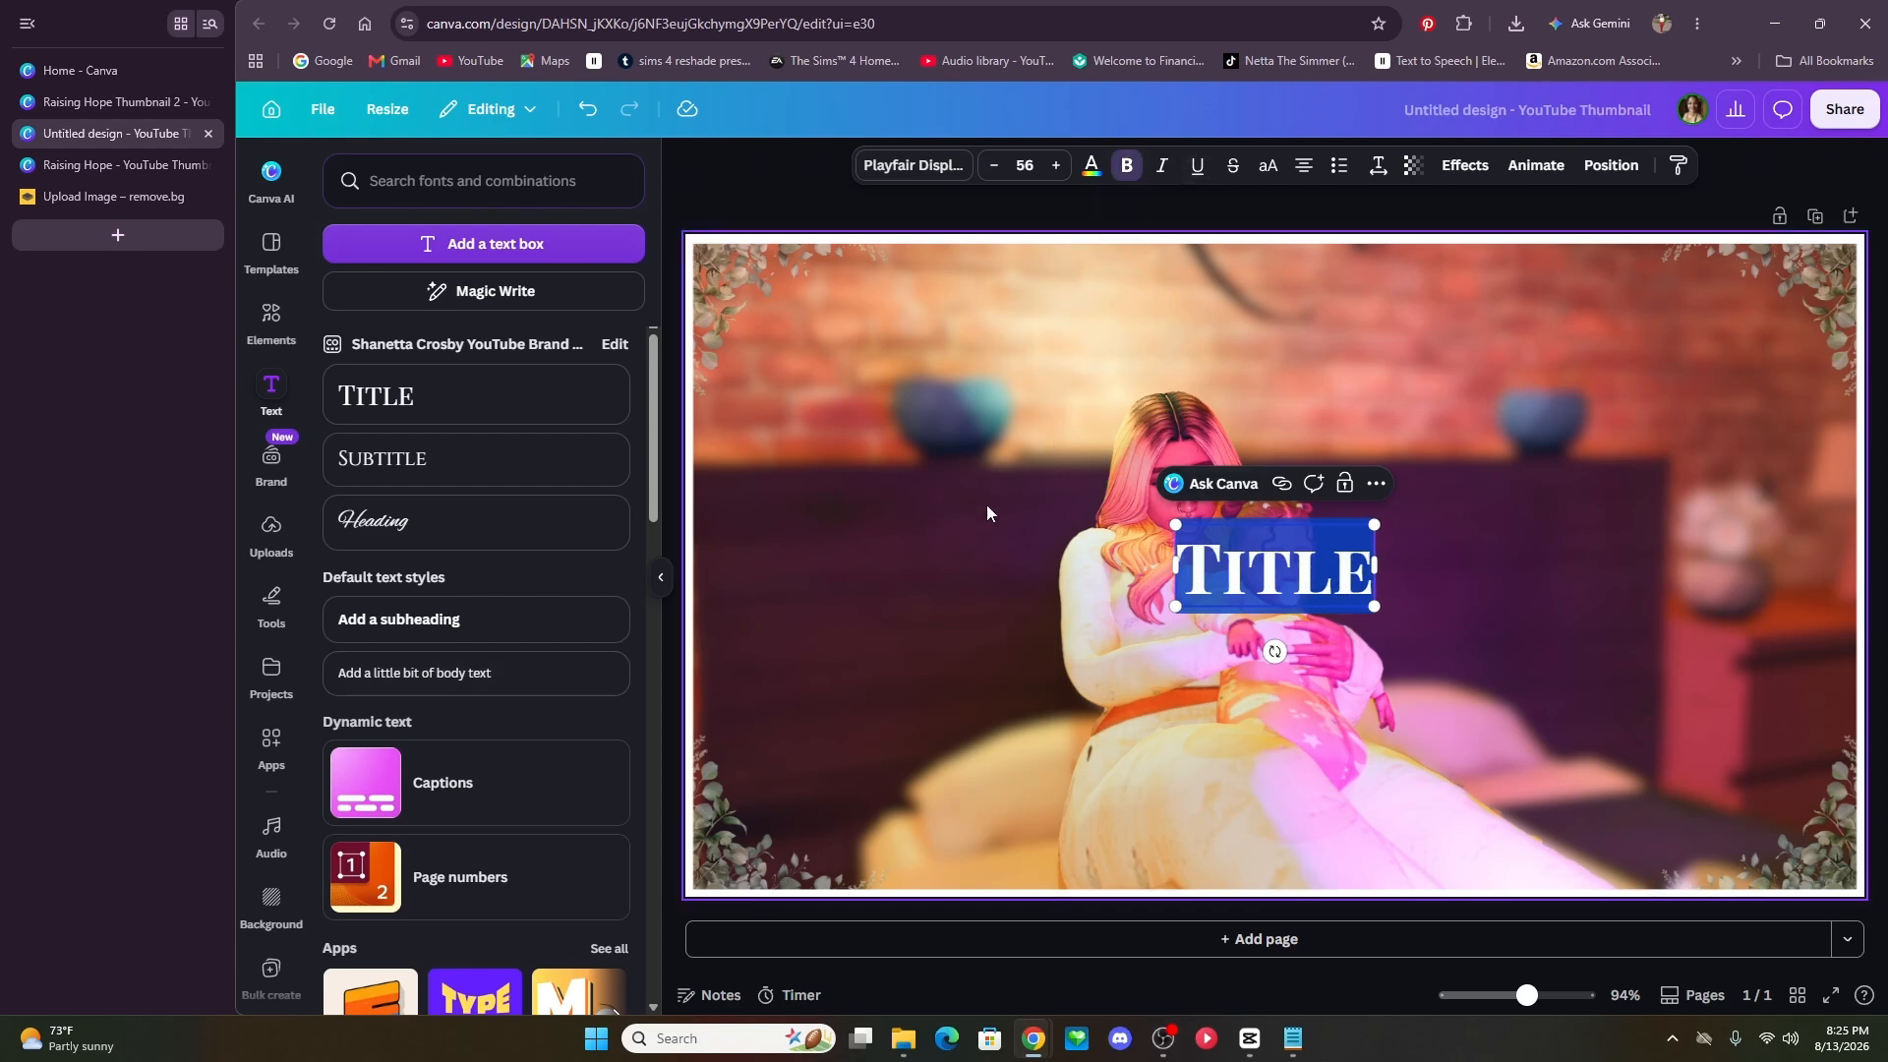
type("Raising Hope")
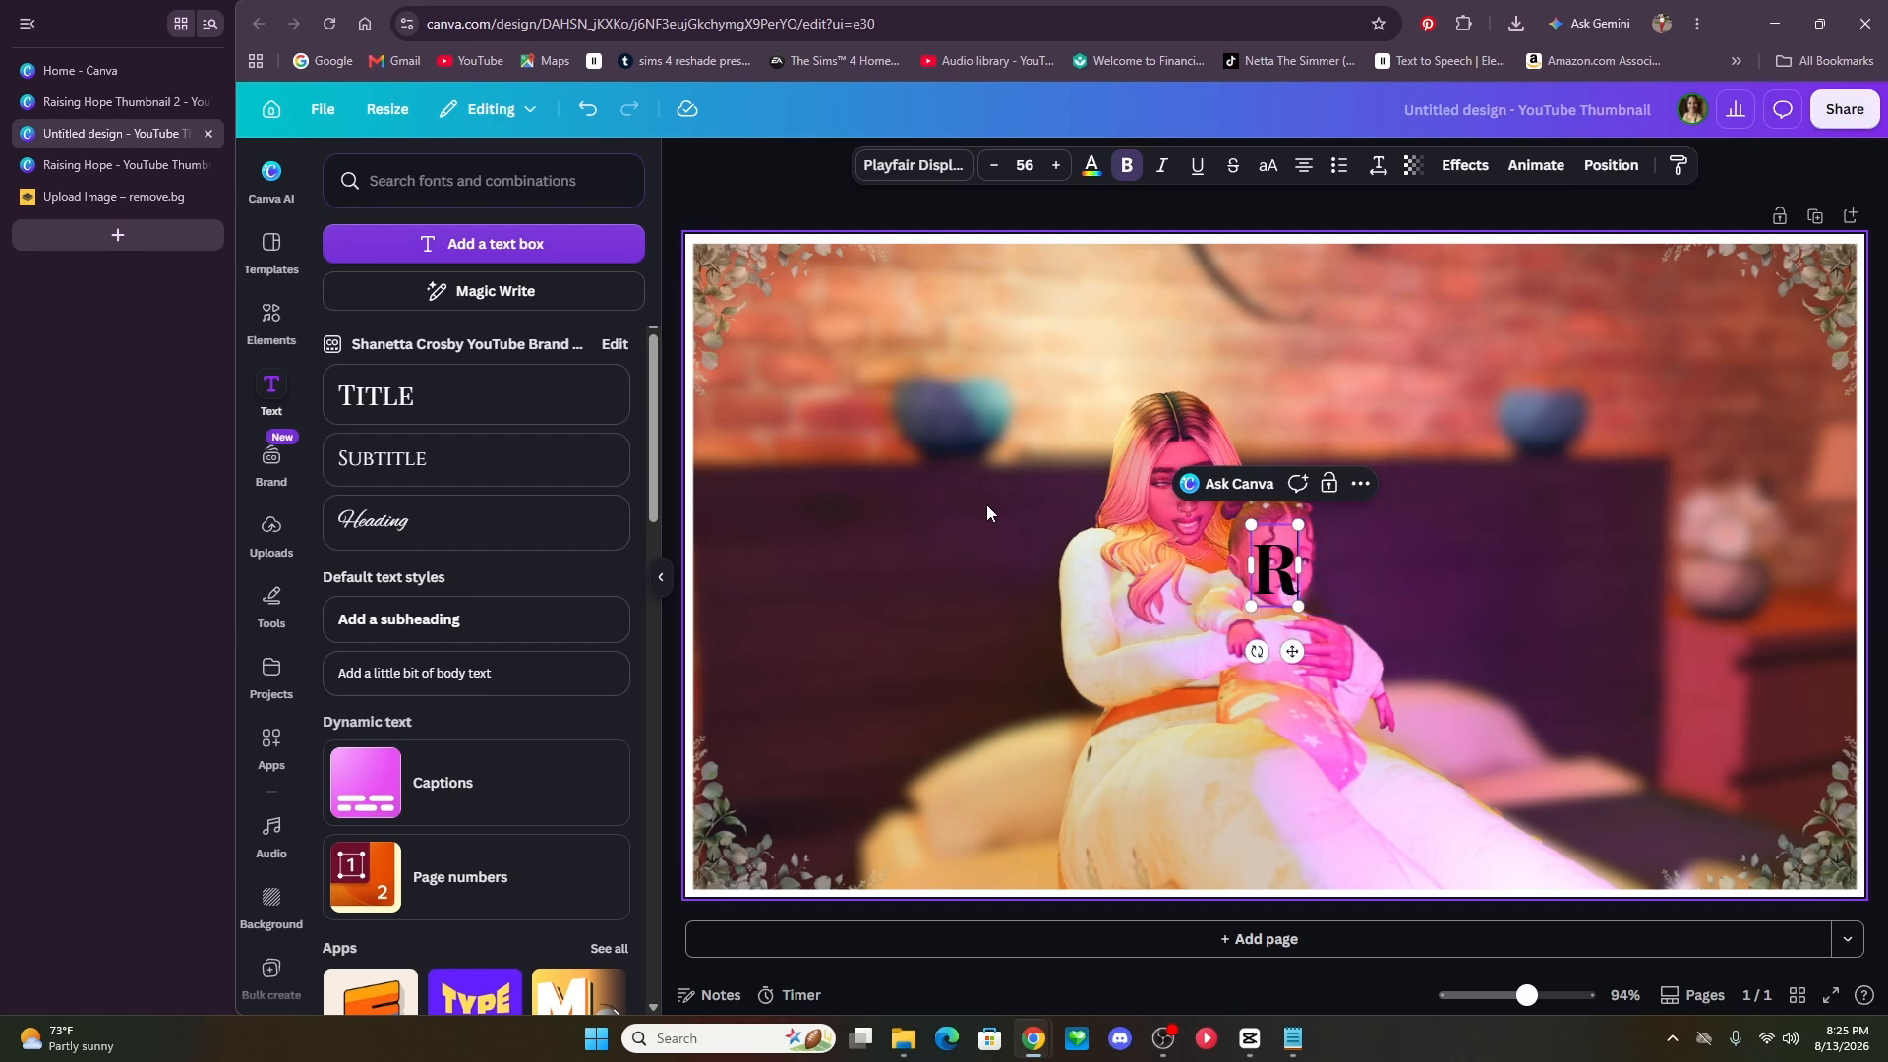
left_click(1715, 234)
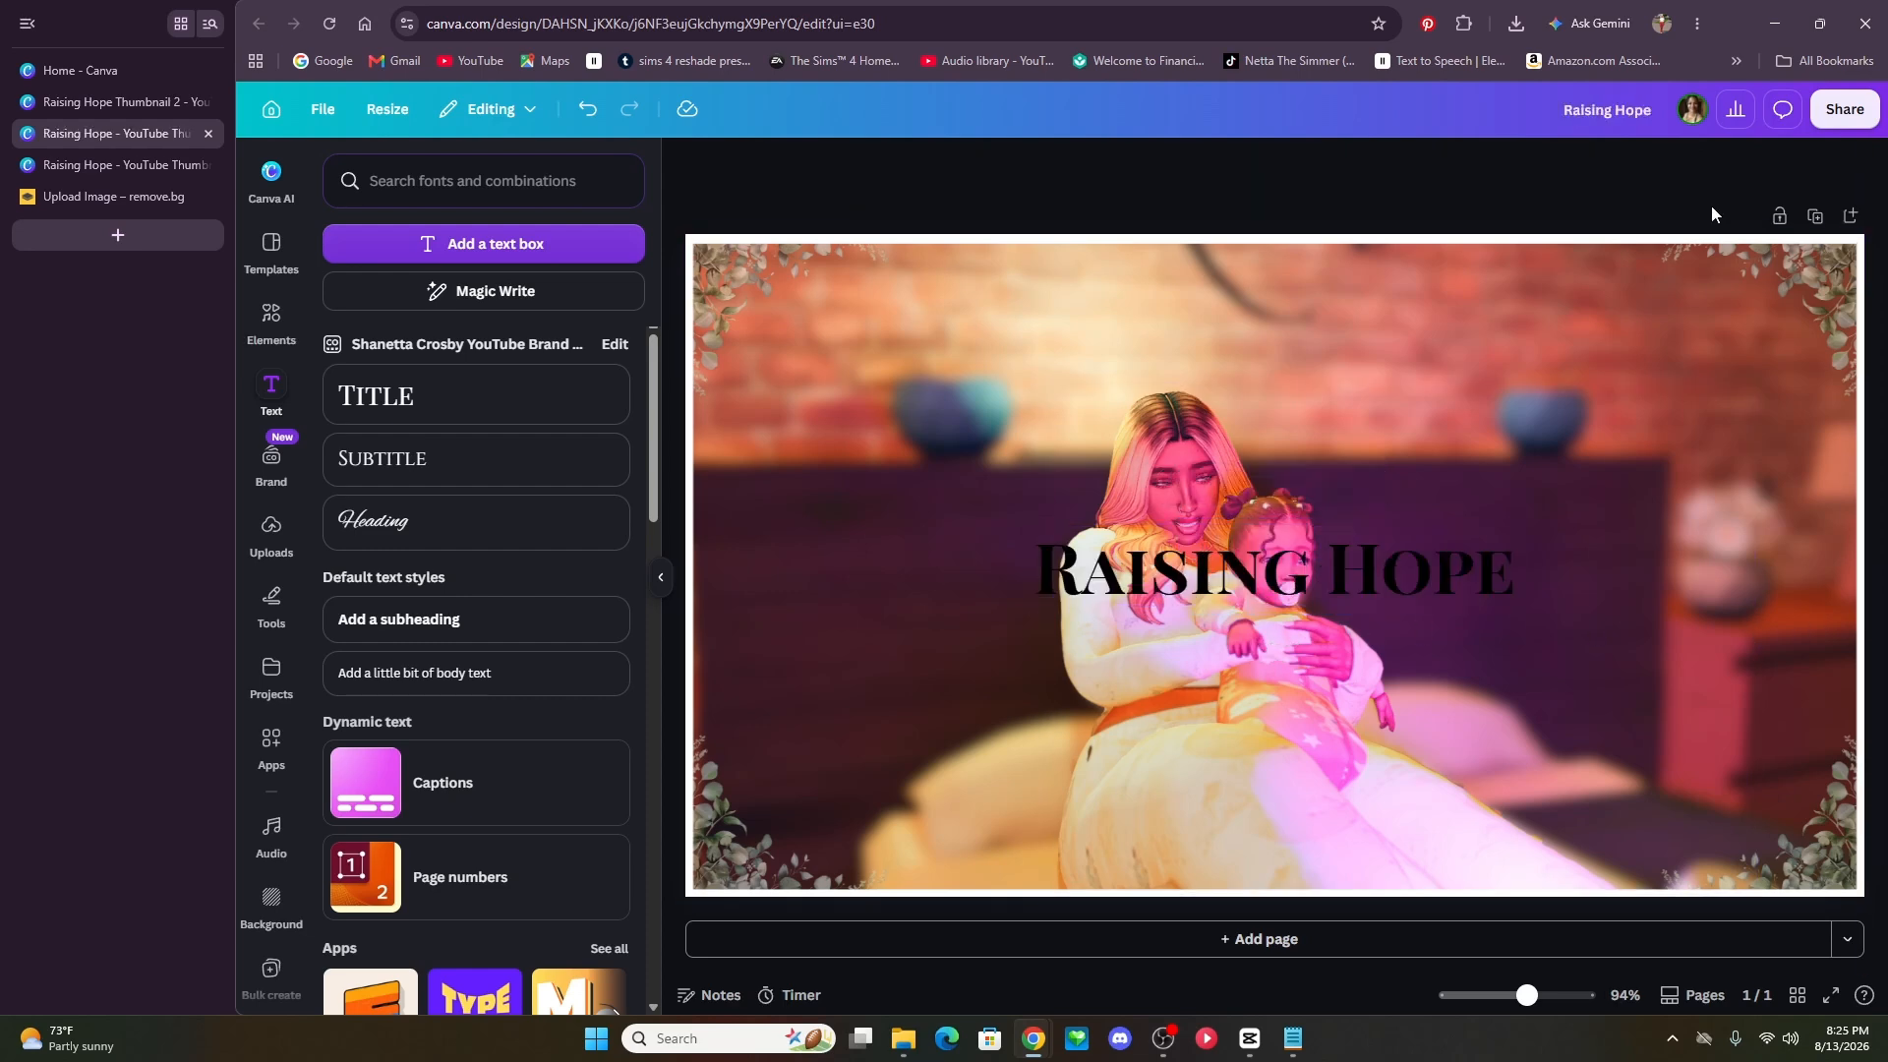
- Move the "Raising Hope" title to the page's upper-right area and break it into two lines after "Raising"
left_click_drag(1393, 570, 1667, 358)
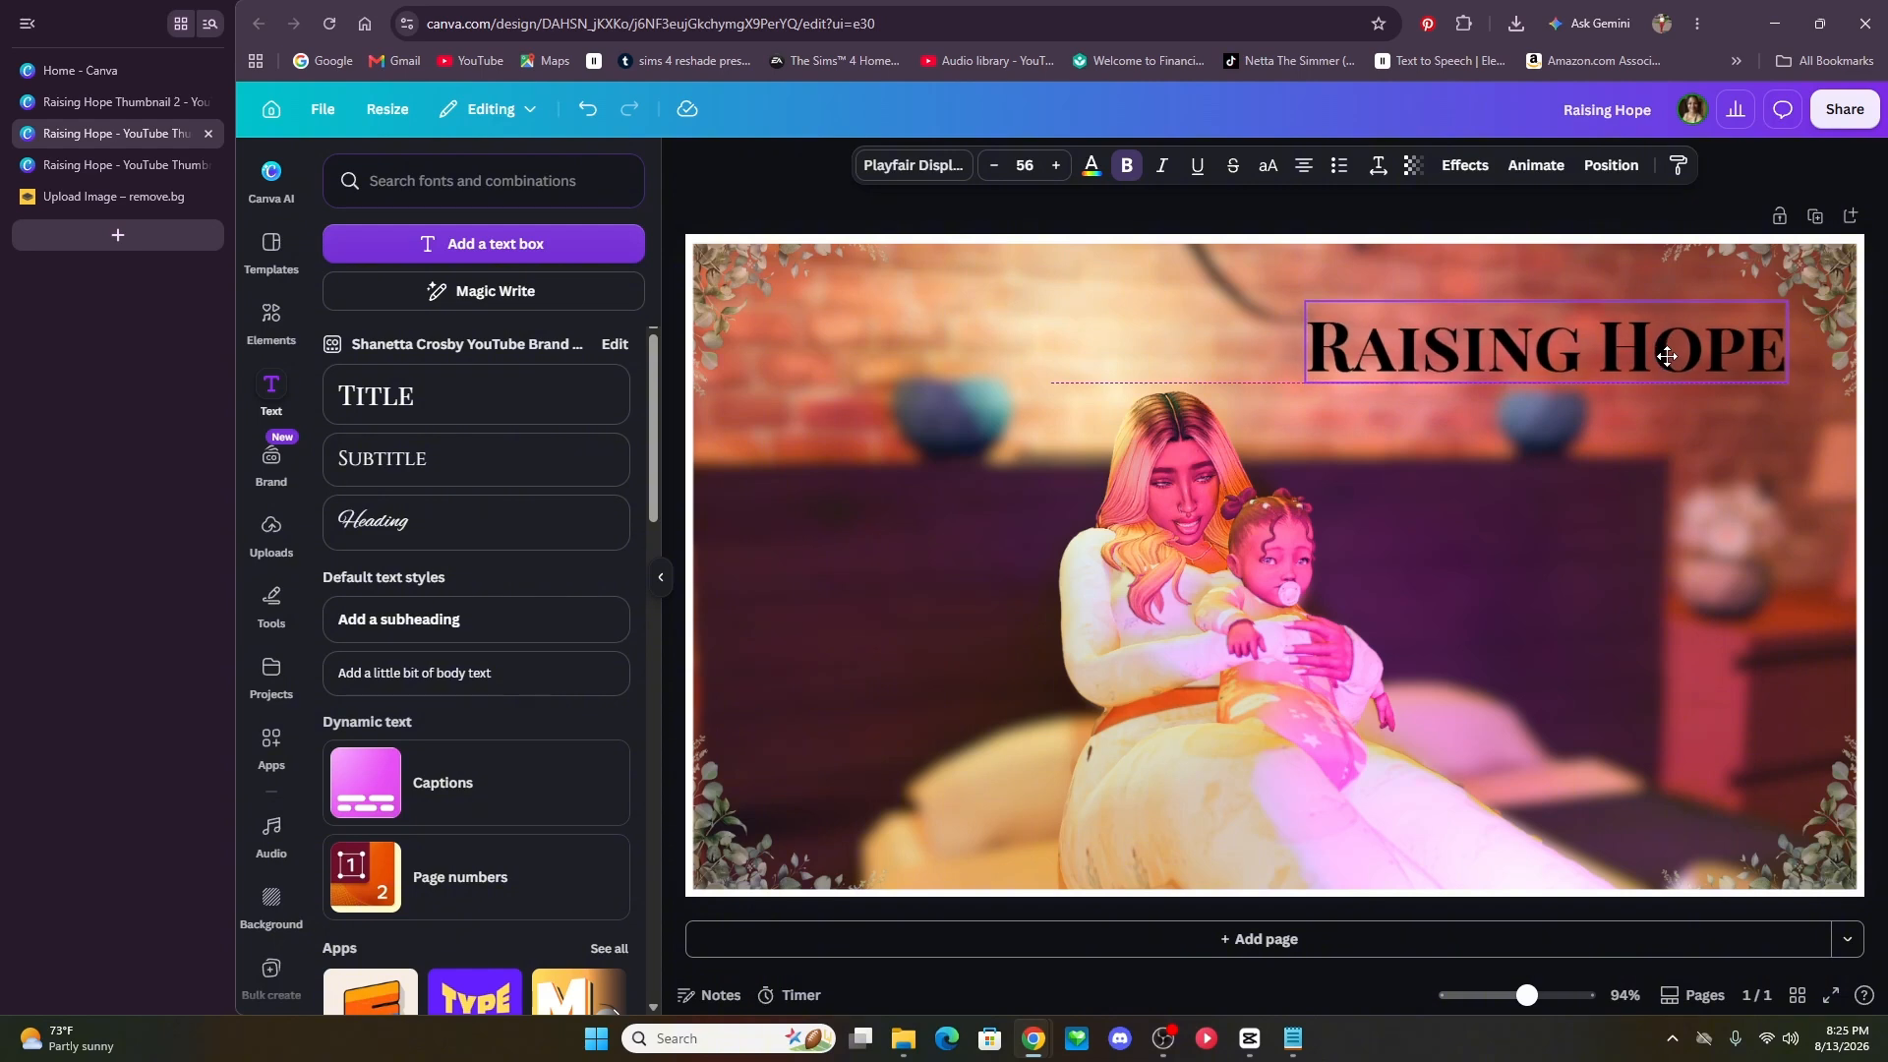
left_click(660, 579)
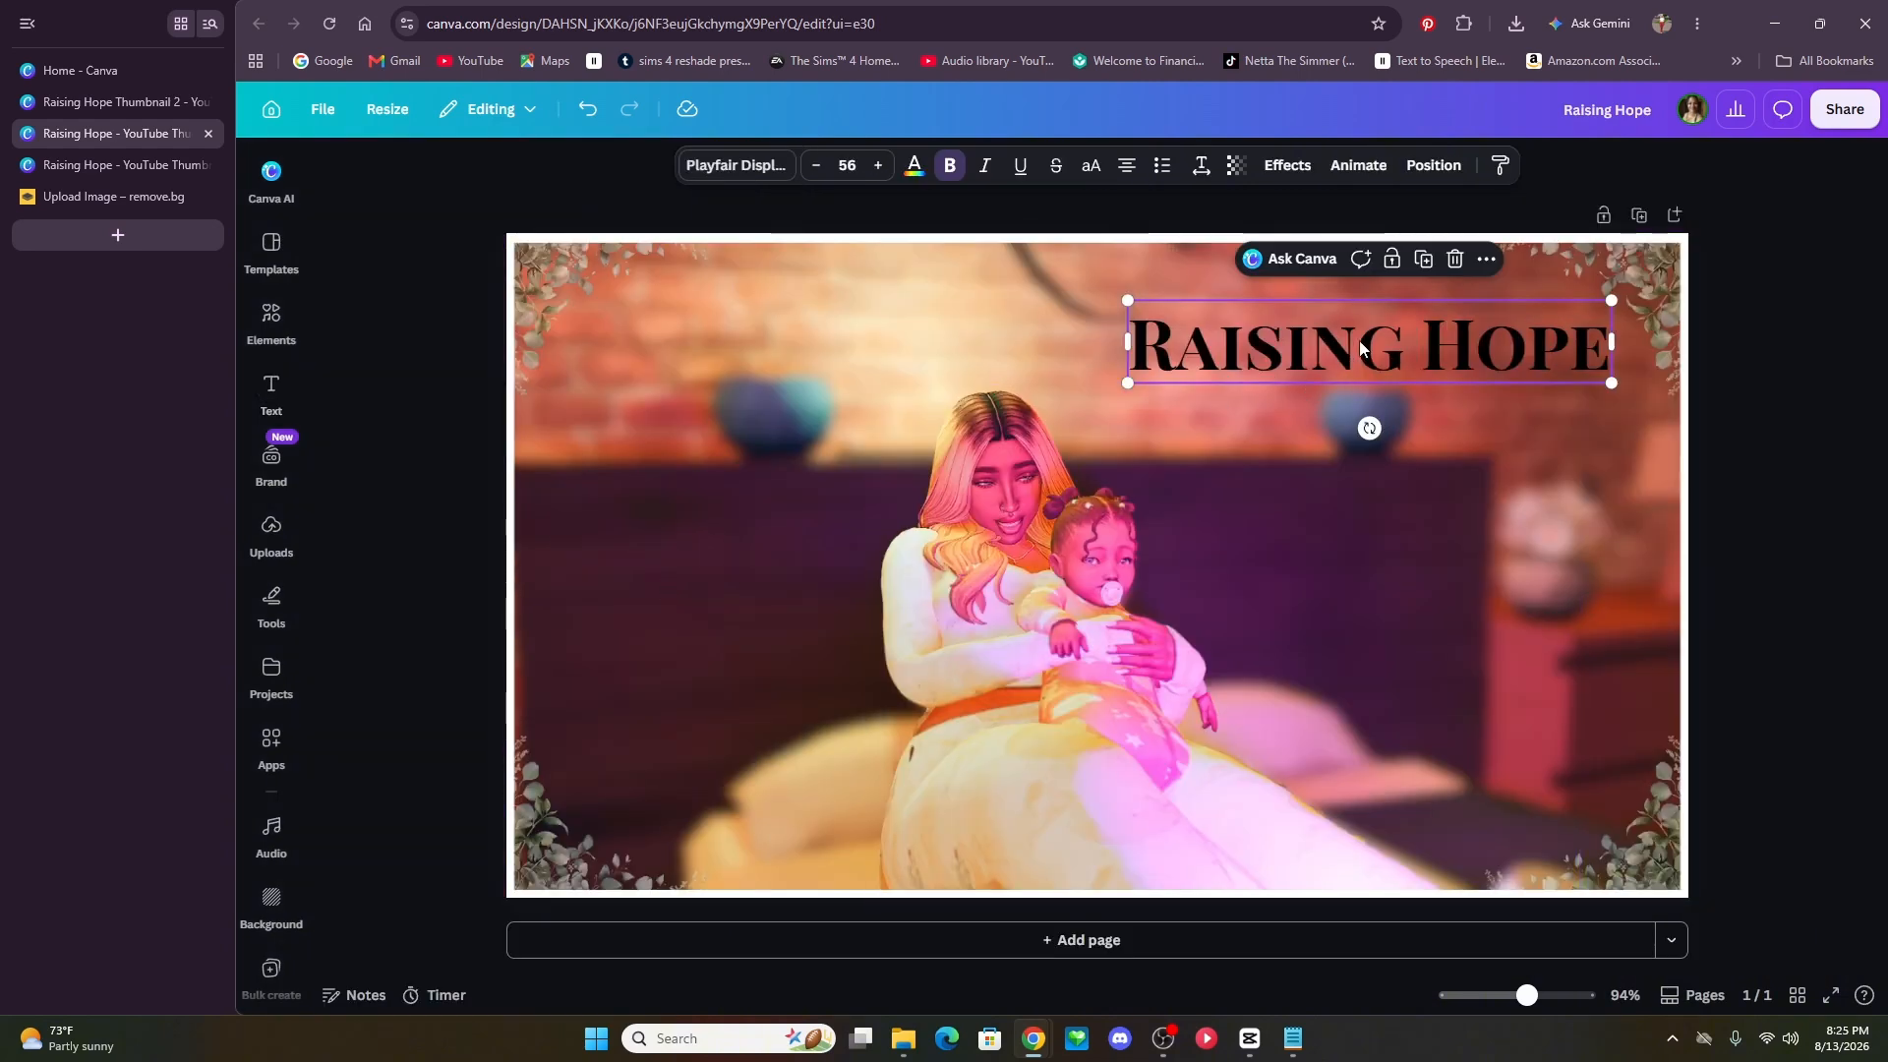
left_click_drag(1421, 345, 1425, 360)
left_click(1418, 364)
key("Return")
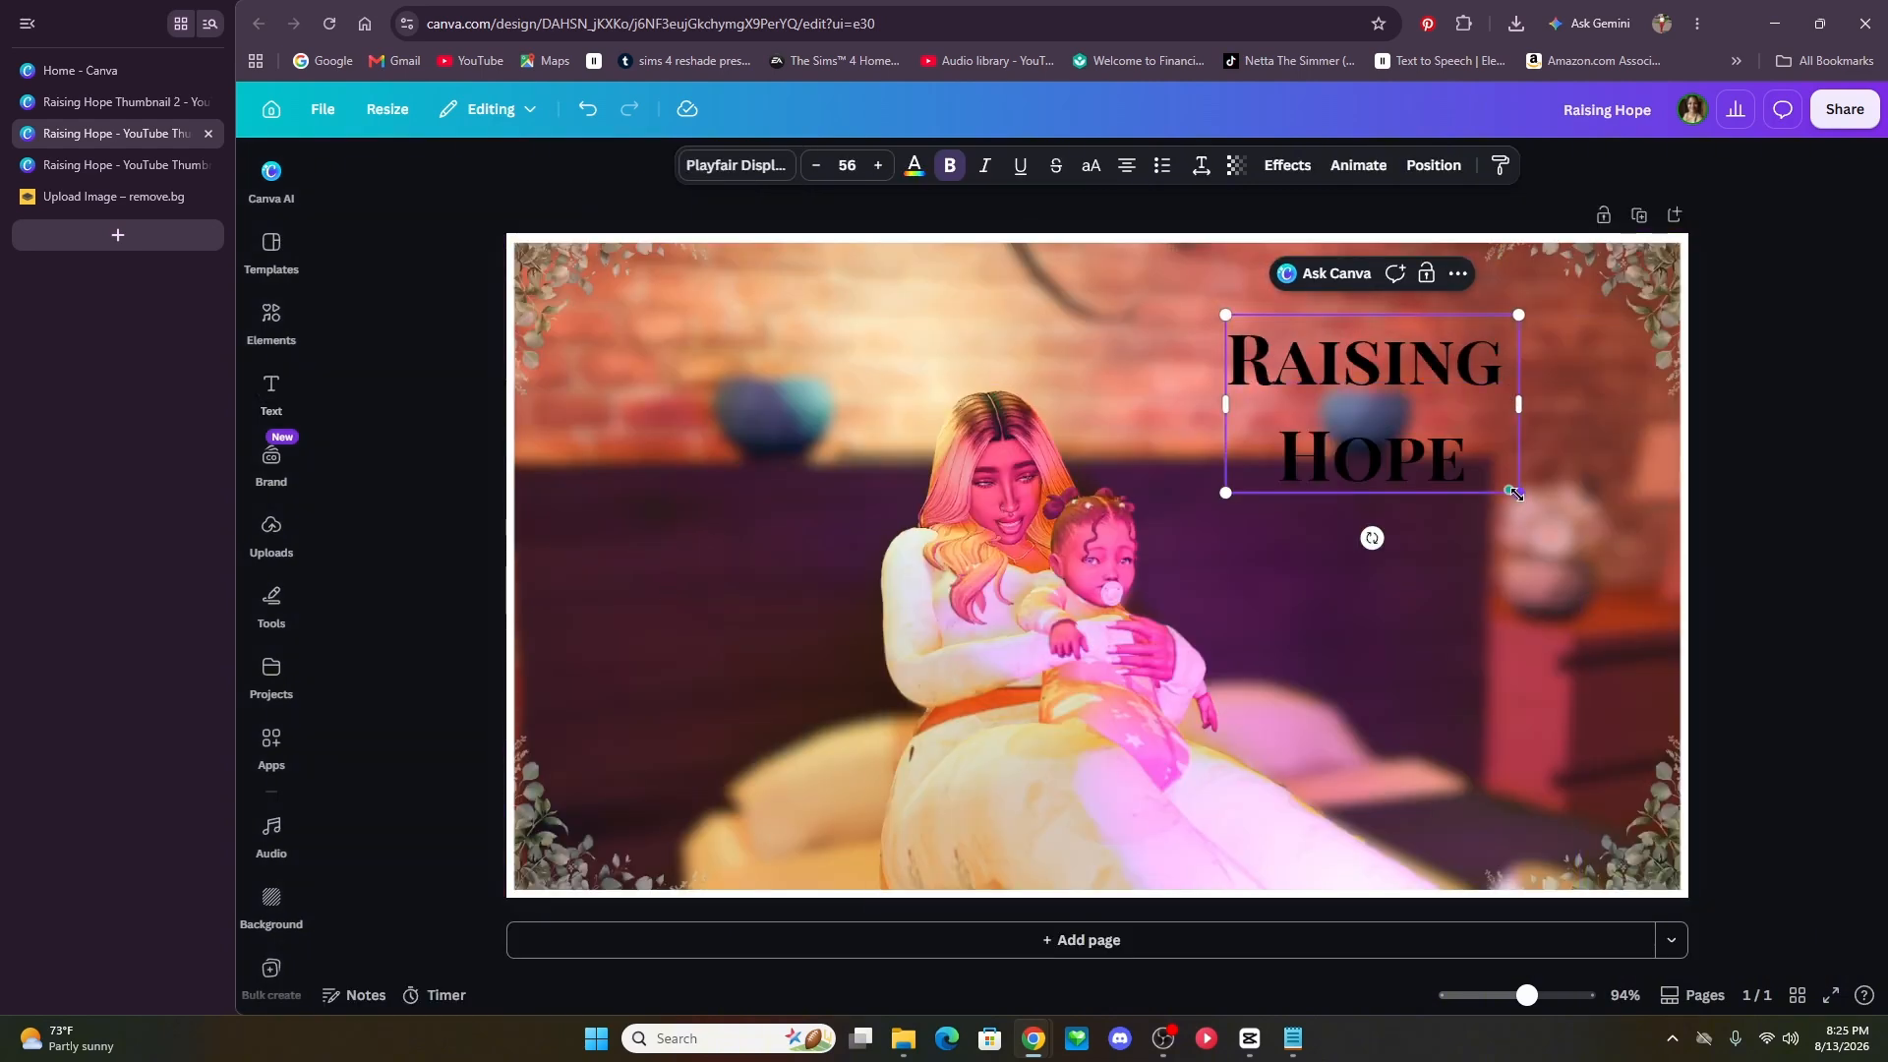
- Enlarge the two-line title to a font size of about 97.9 and fit it in the page's upper-right area
left_click_drag(1504, 485, 1664, 682)
left_click_drag(1528, 408, 1449, 334)
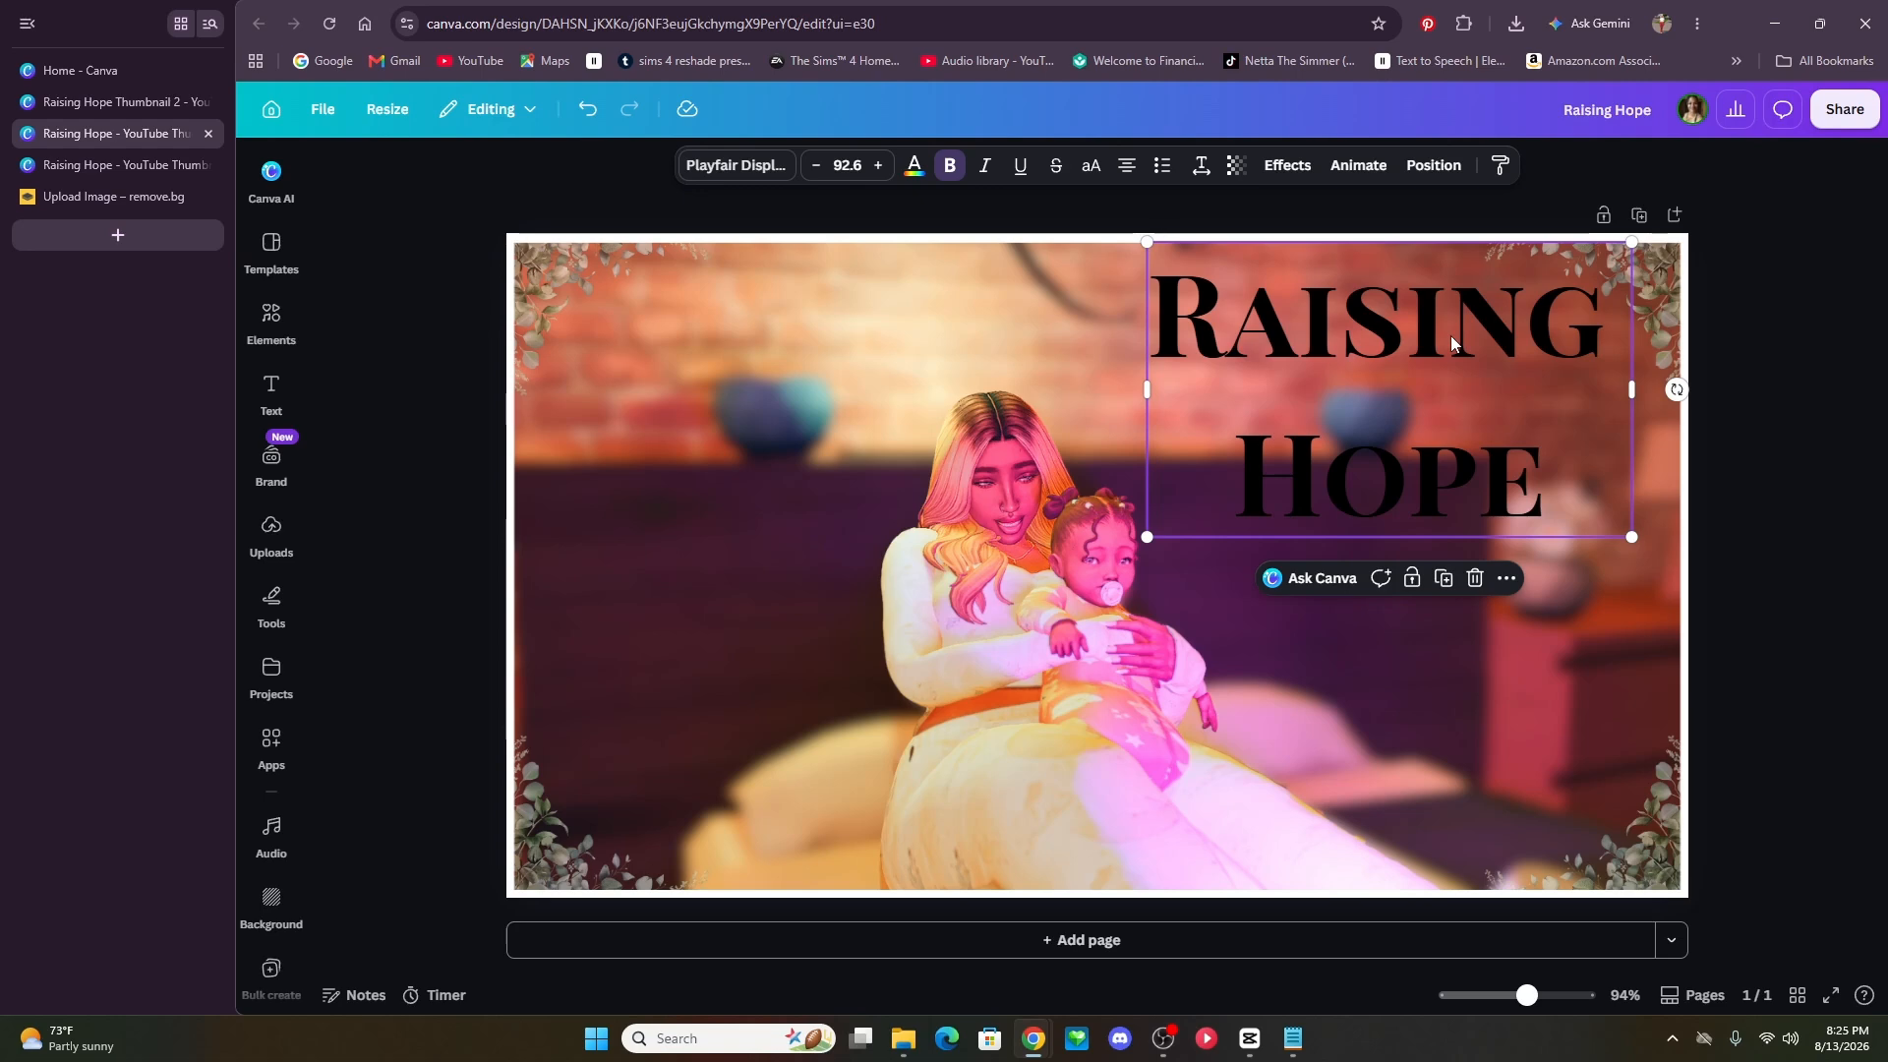
left_click_drag(1631, 537, 1655, 553)
left_click_drag(1379, 332, 1353, 332)
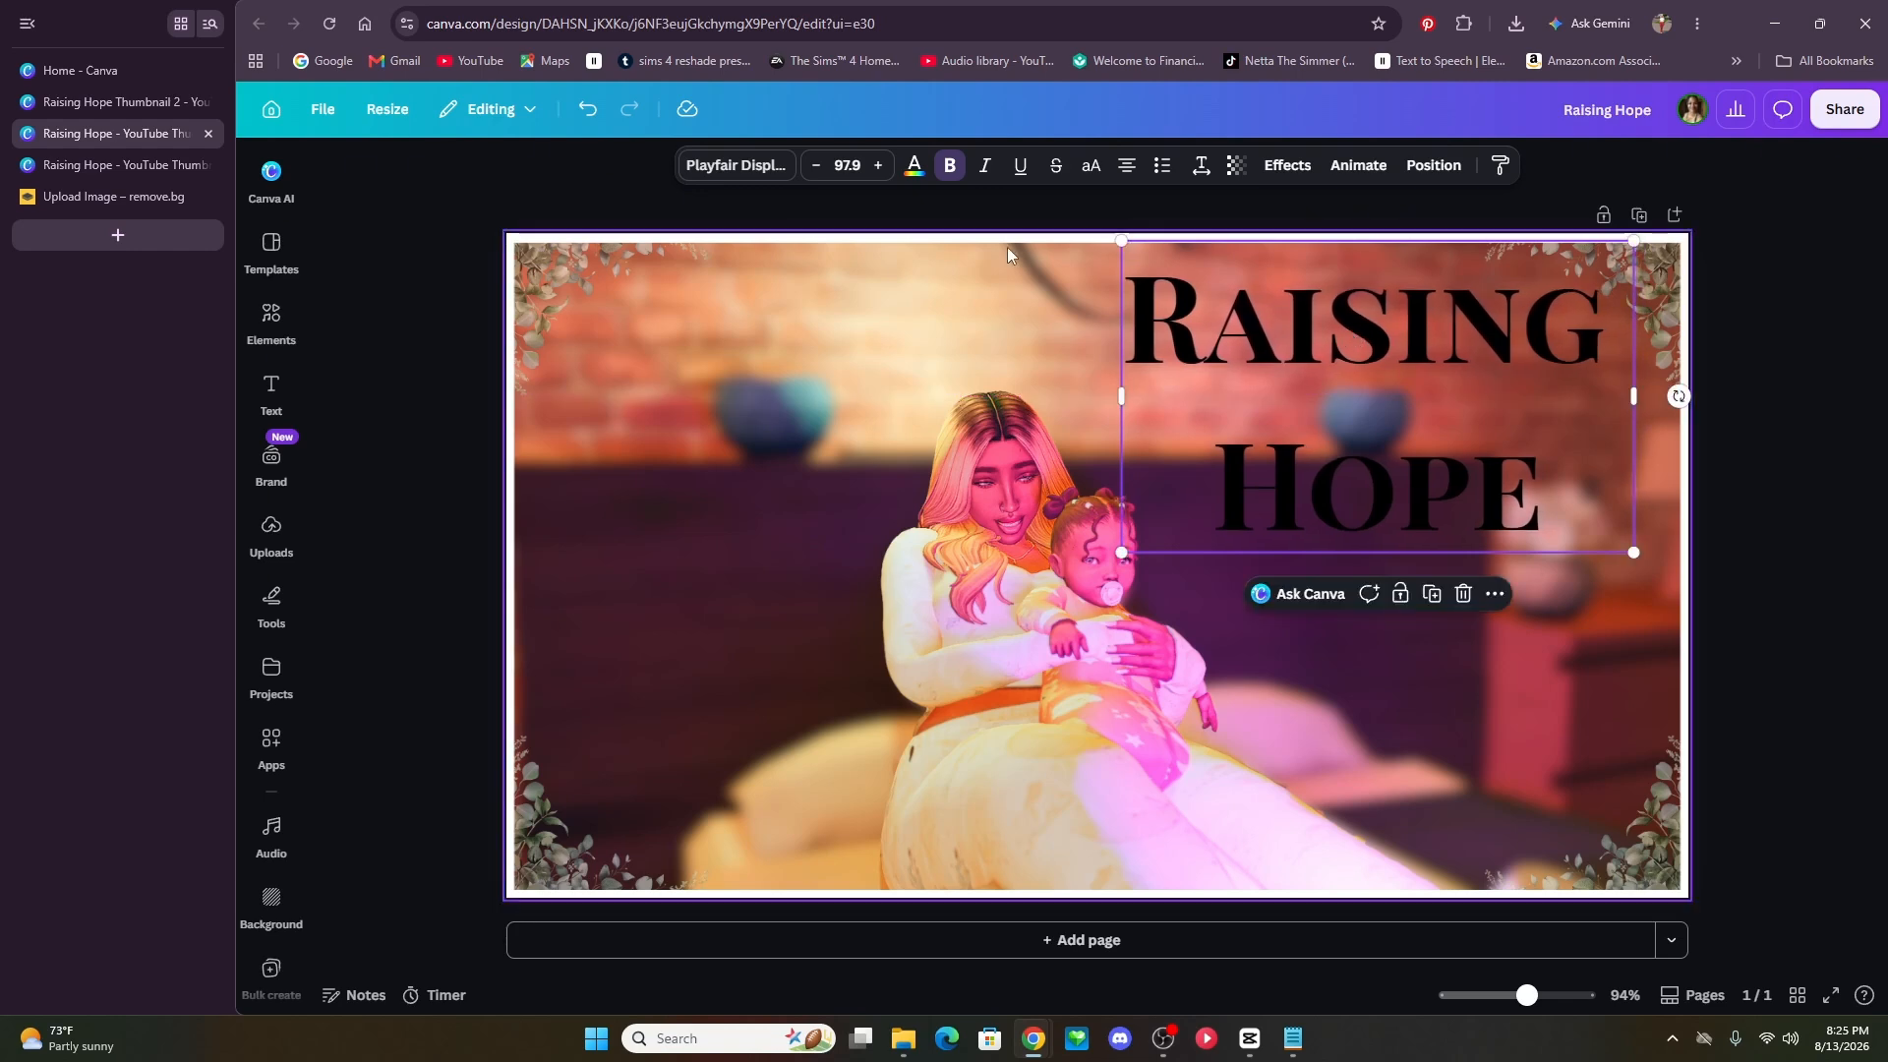
- Color the title white and give it a black Outline effect with thickness 65
left_click(913, 167)
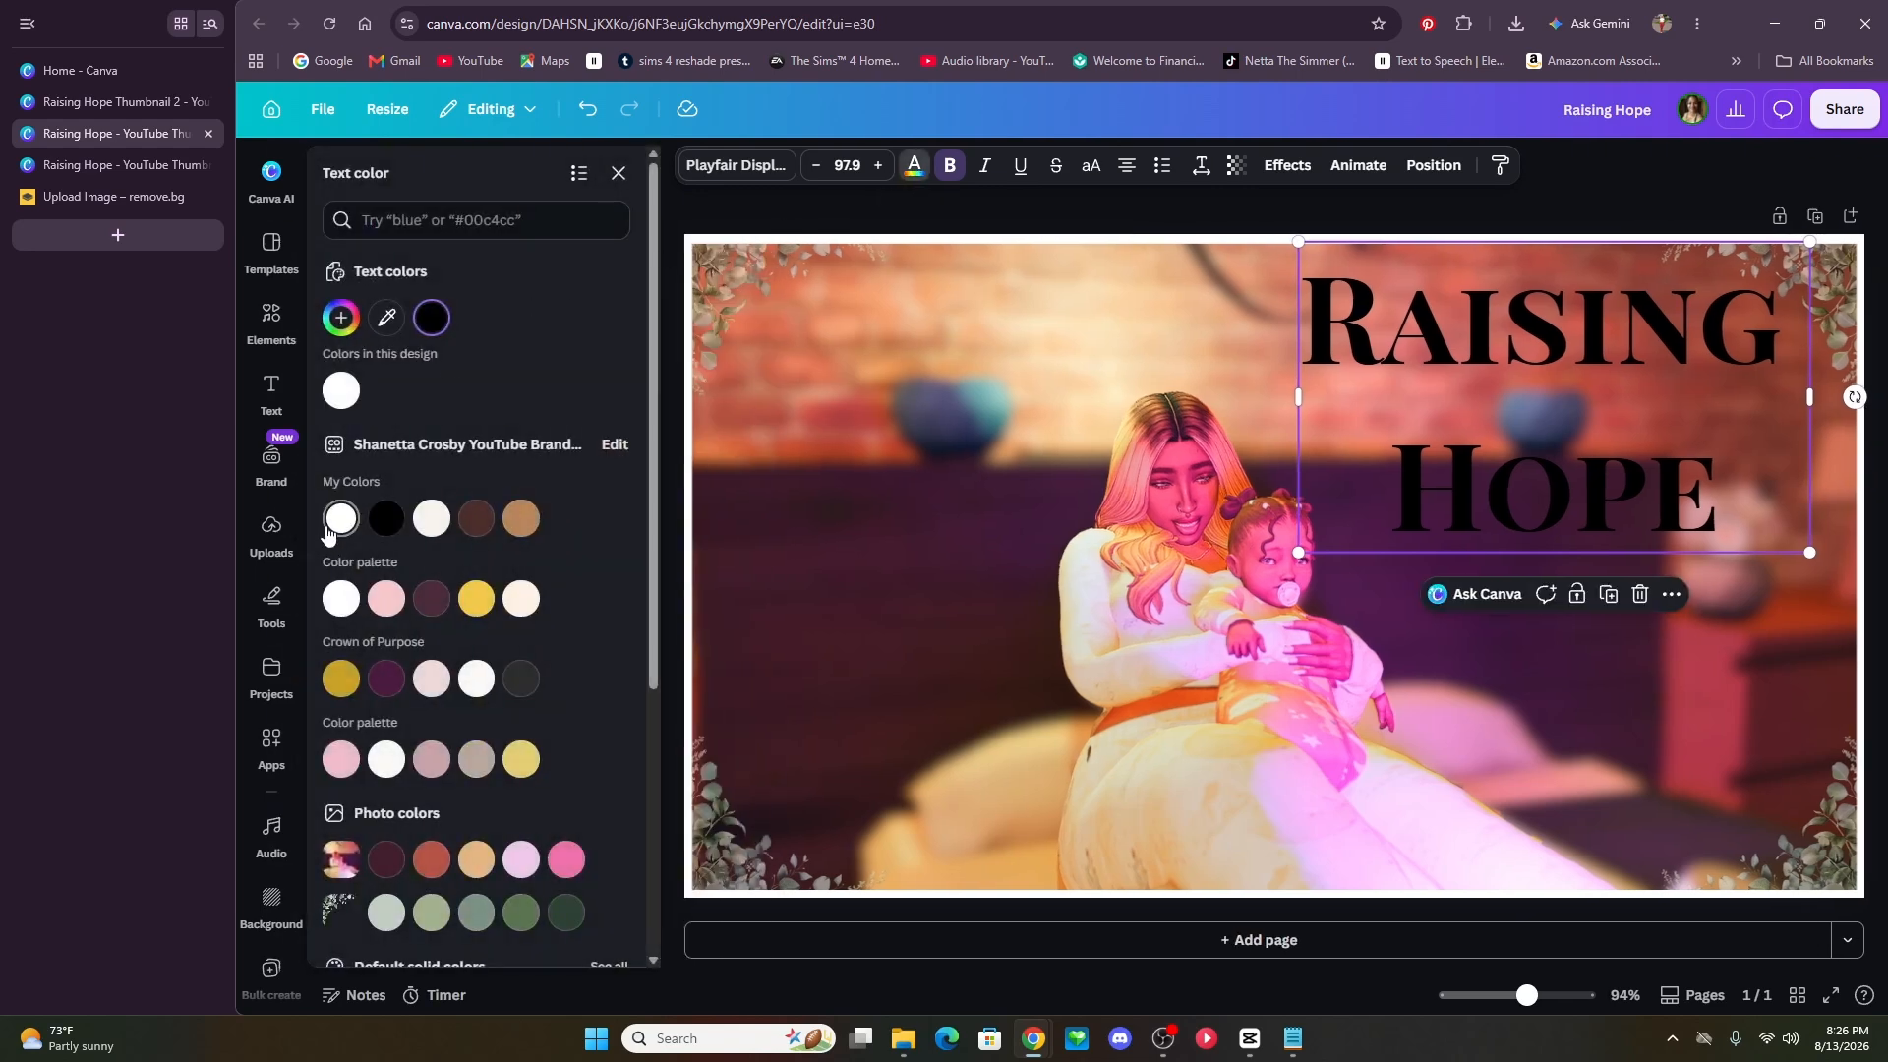
left_click(339, 516)
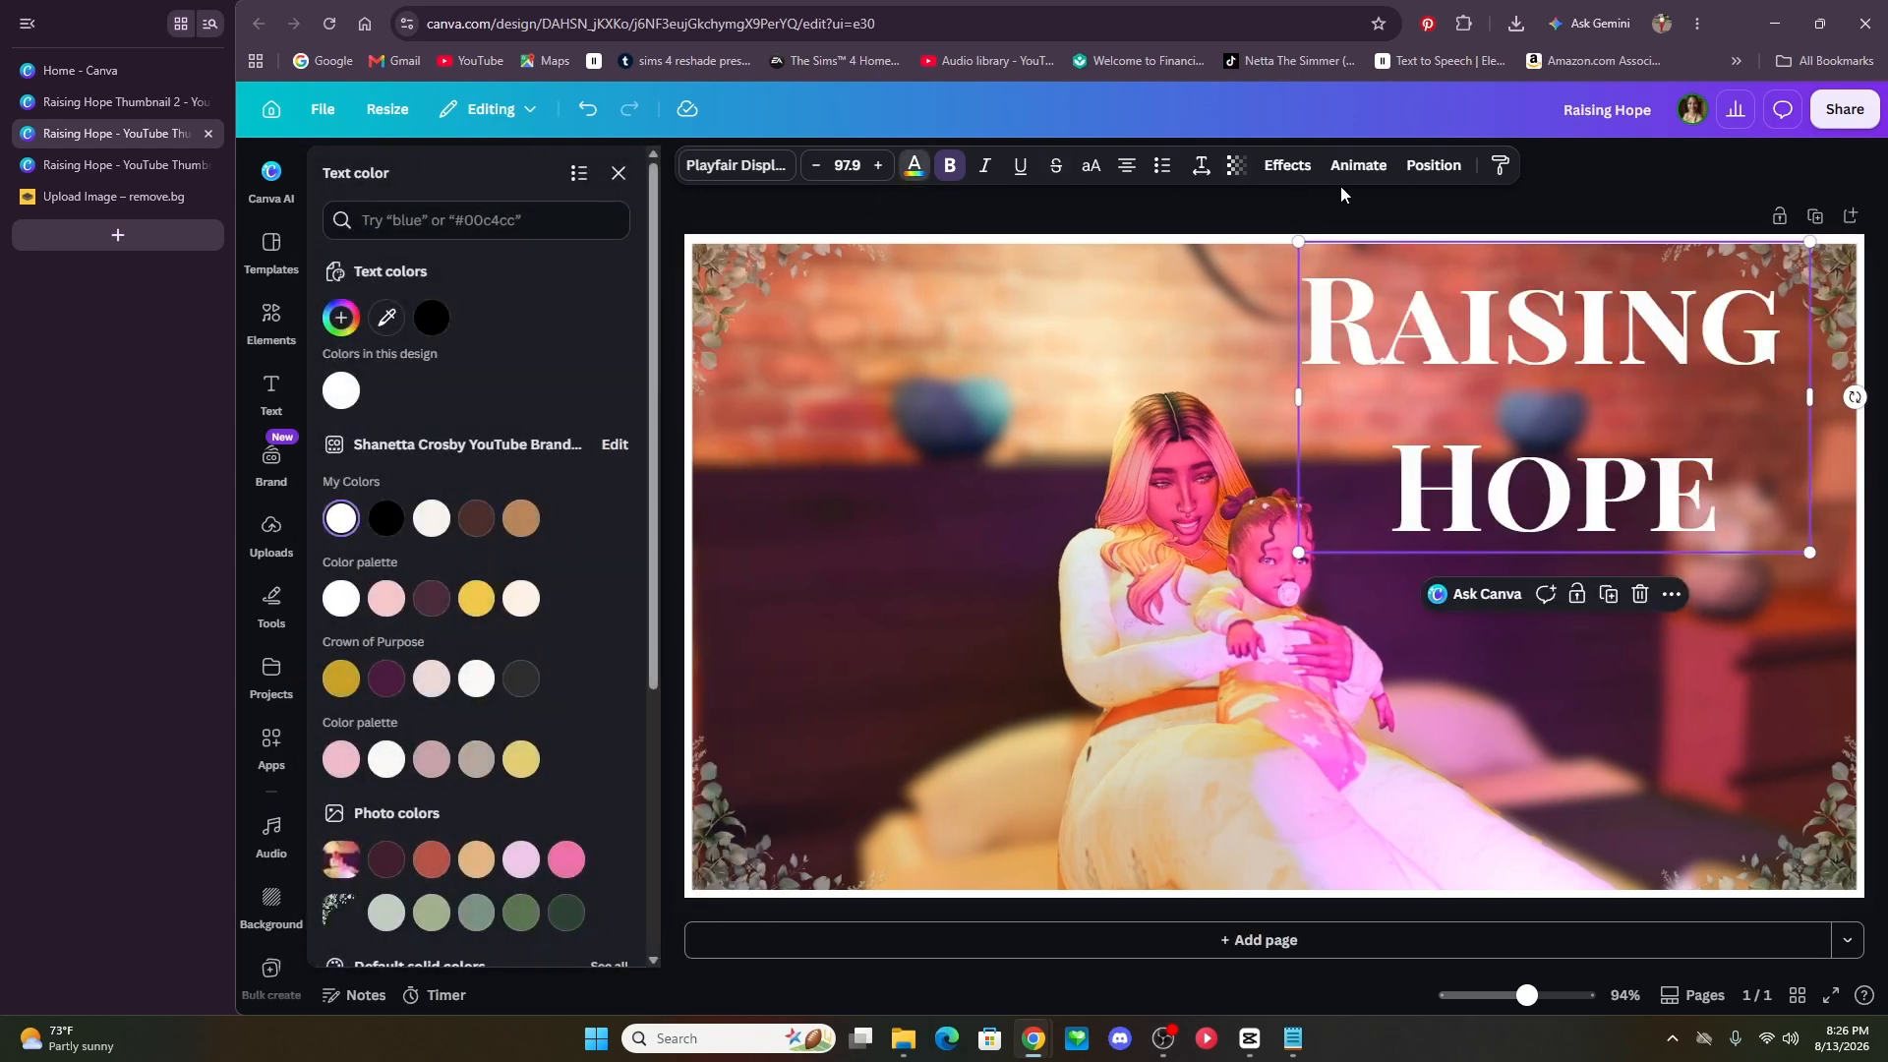
left_click(1291, 173)
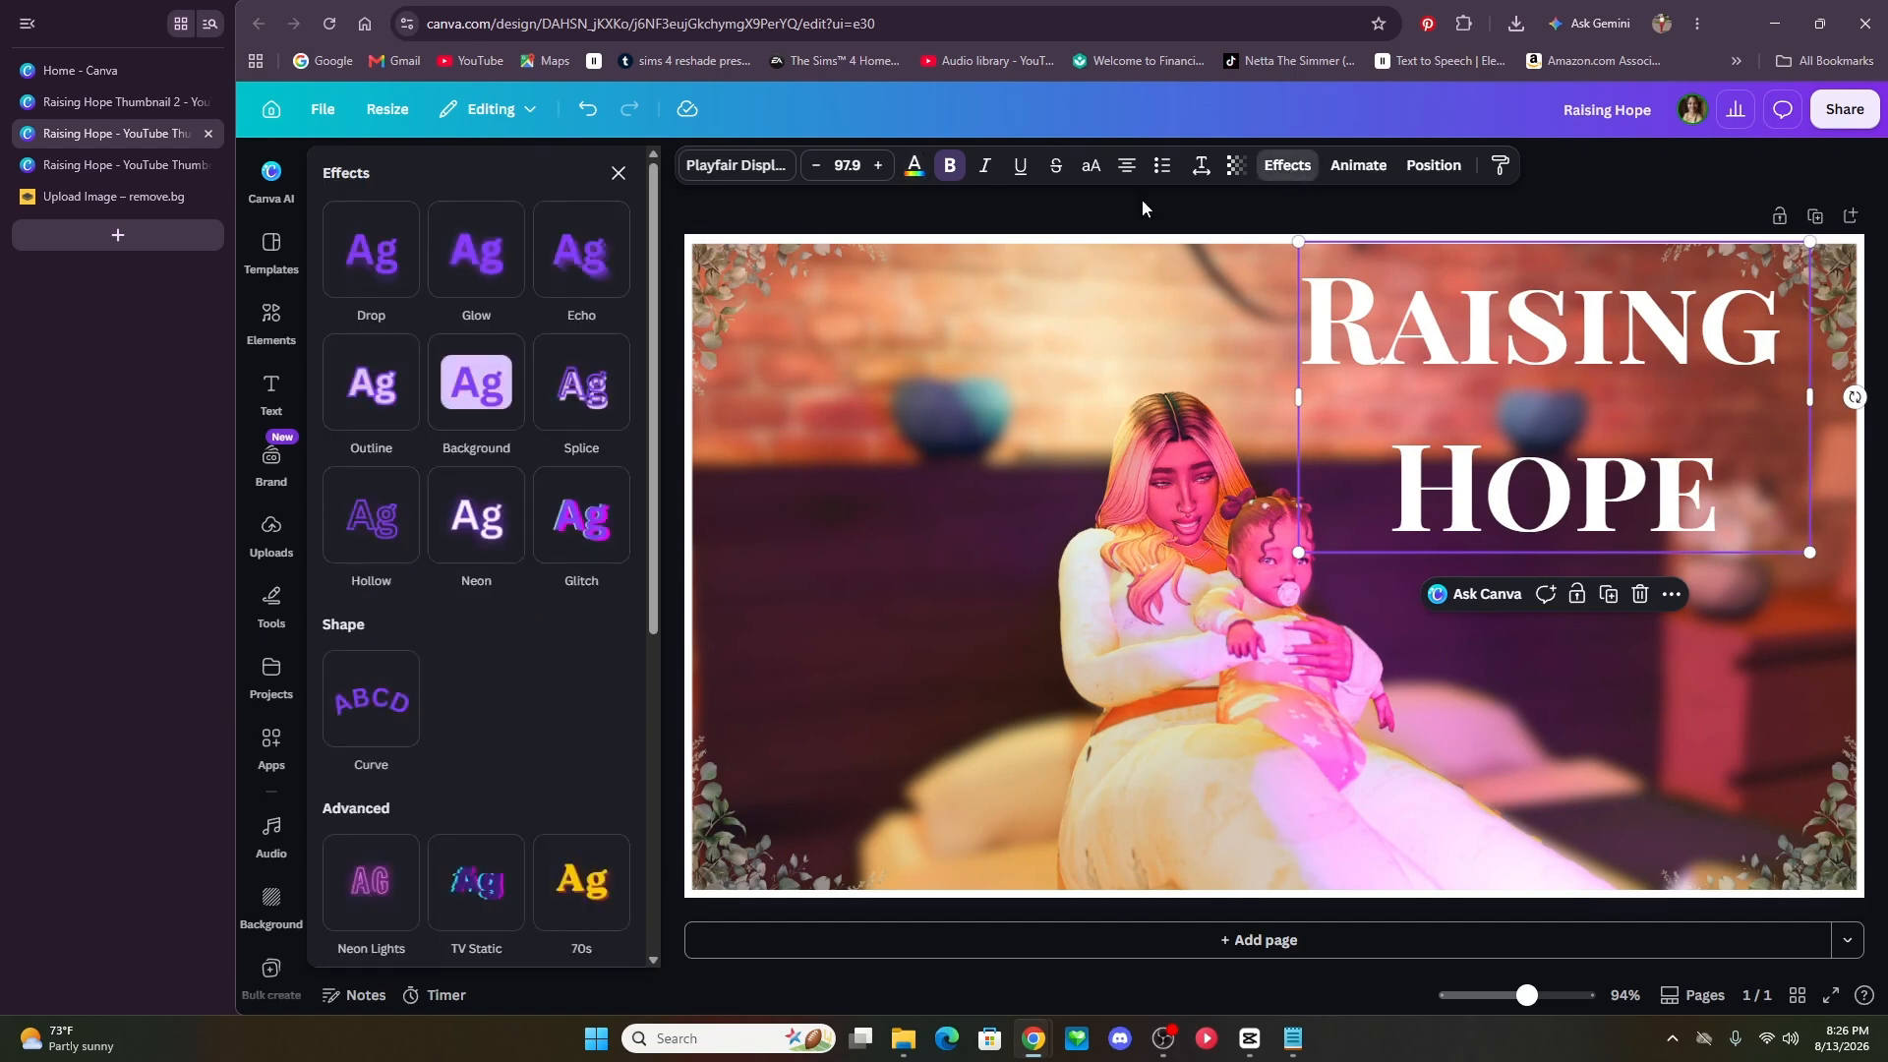
left_click(385, 441)
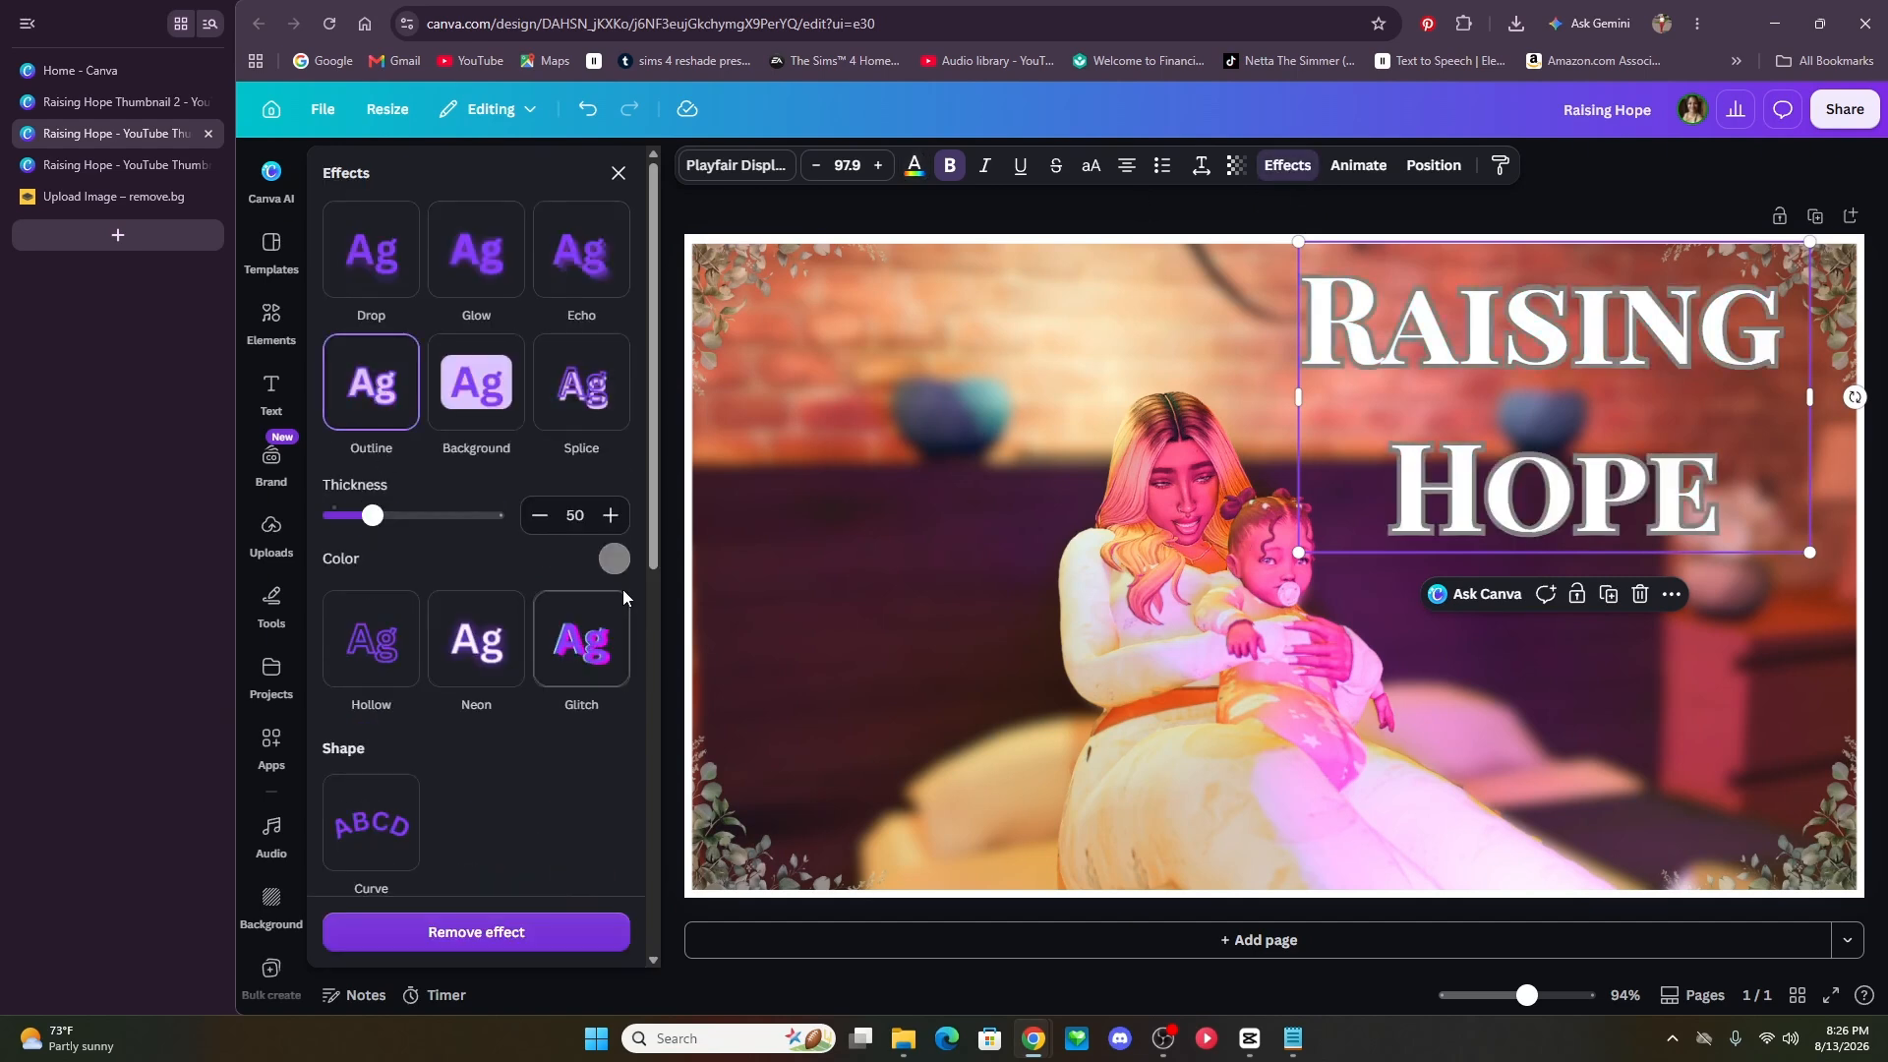
left_click(615, 559)
left_click(378, 730)
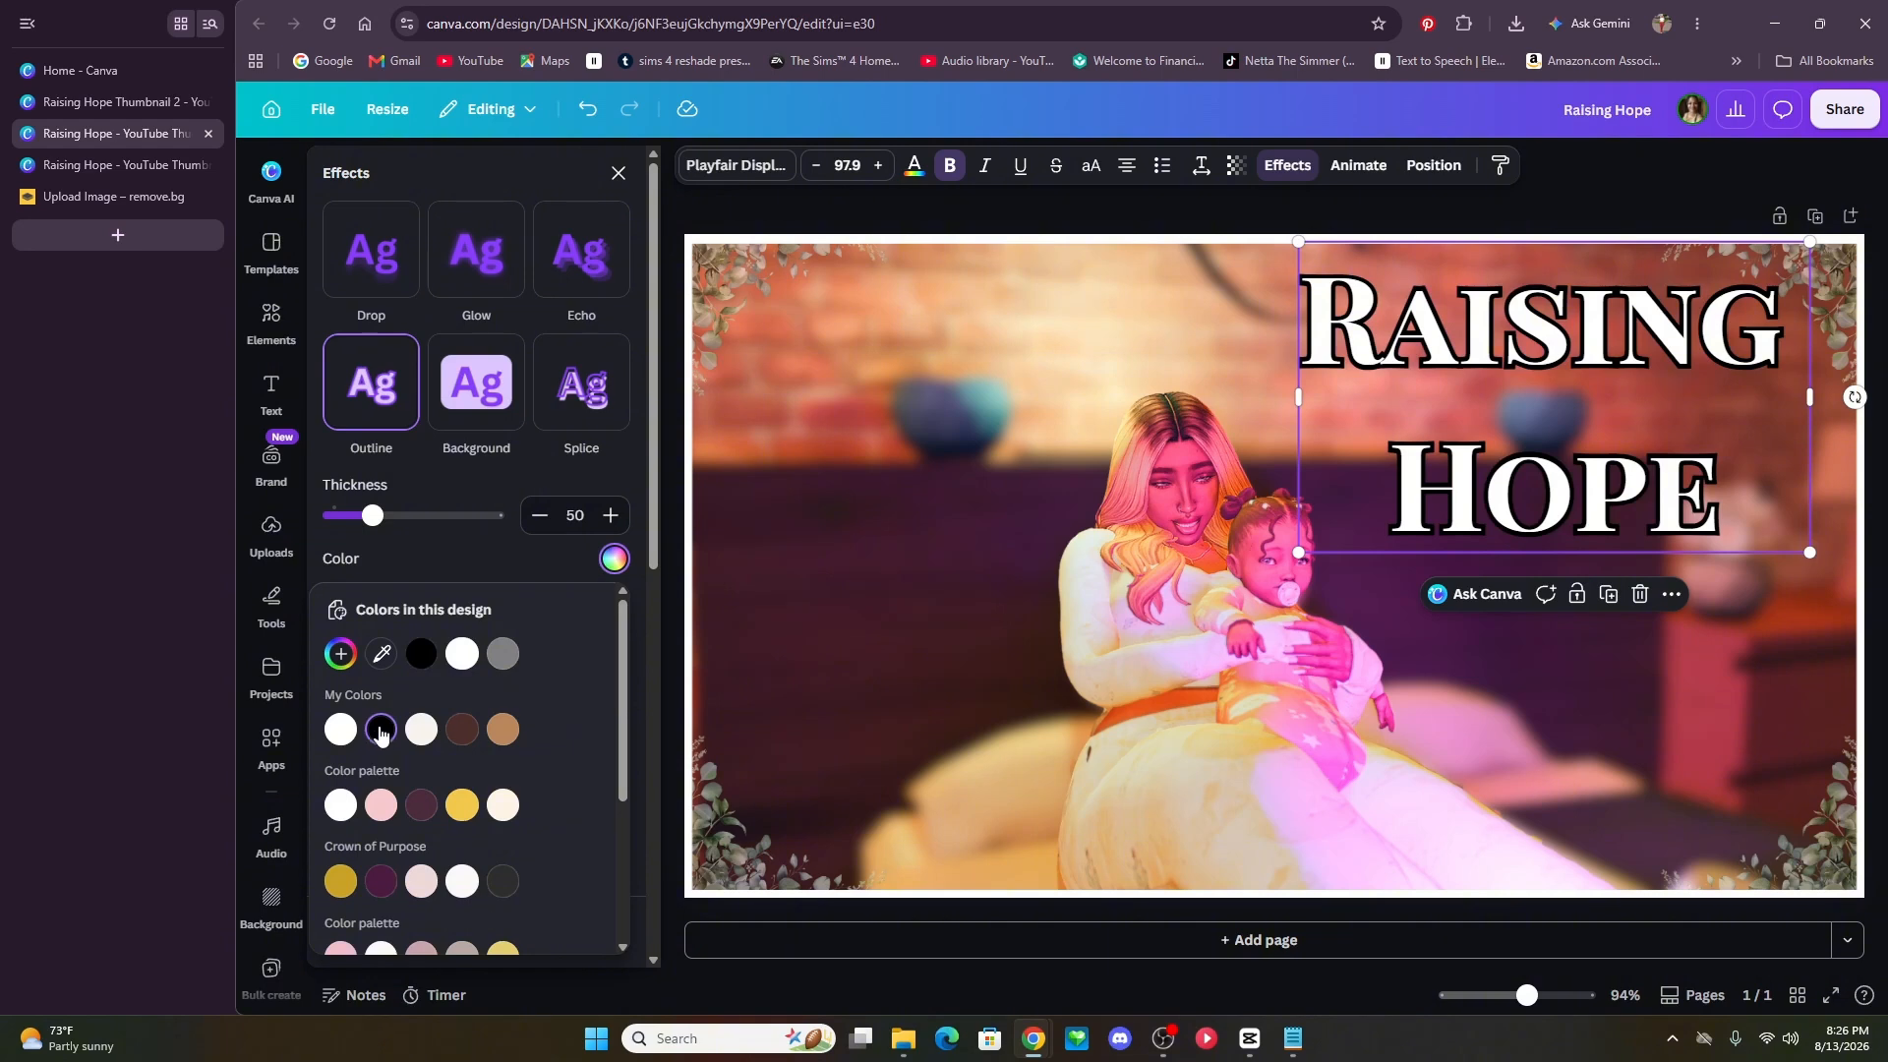
left_click(371, 553)
left_click_drag(372, 515, 385, 517)
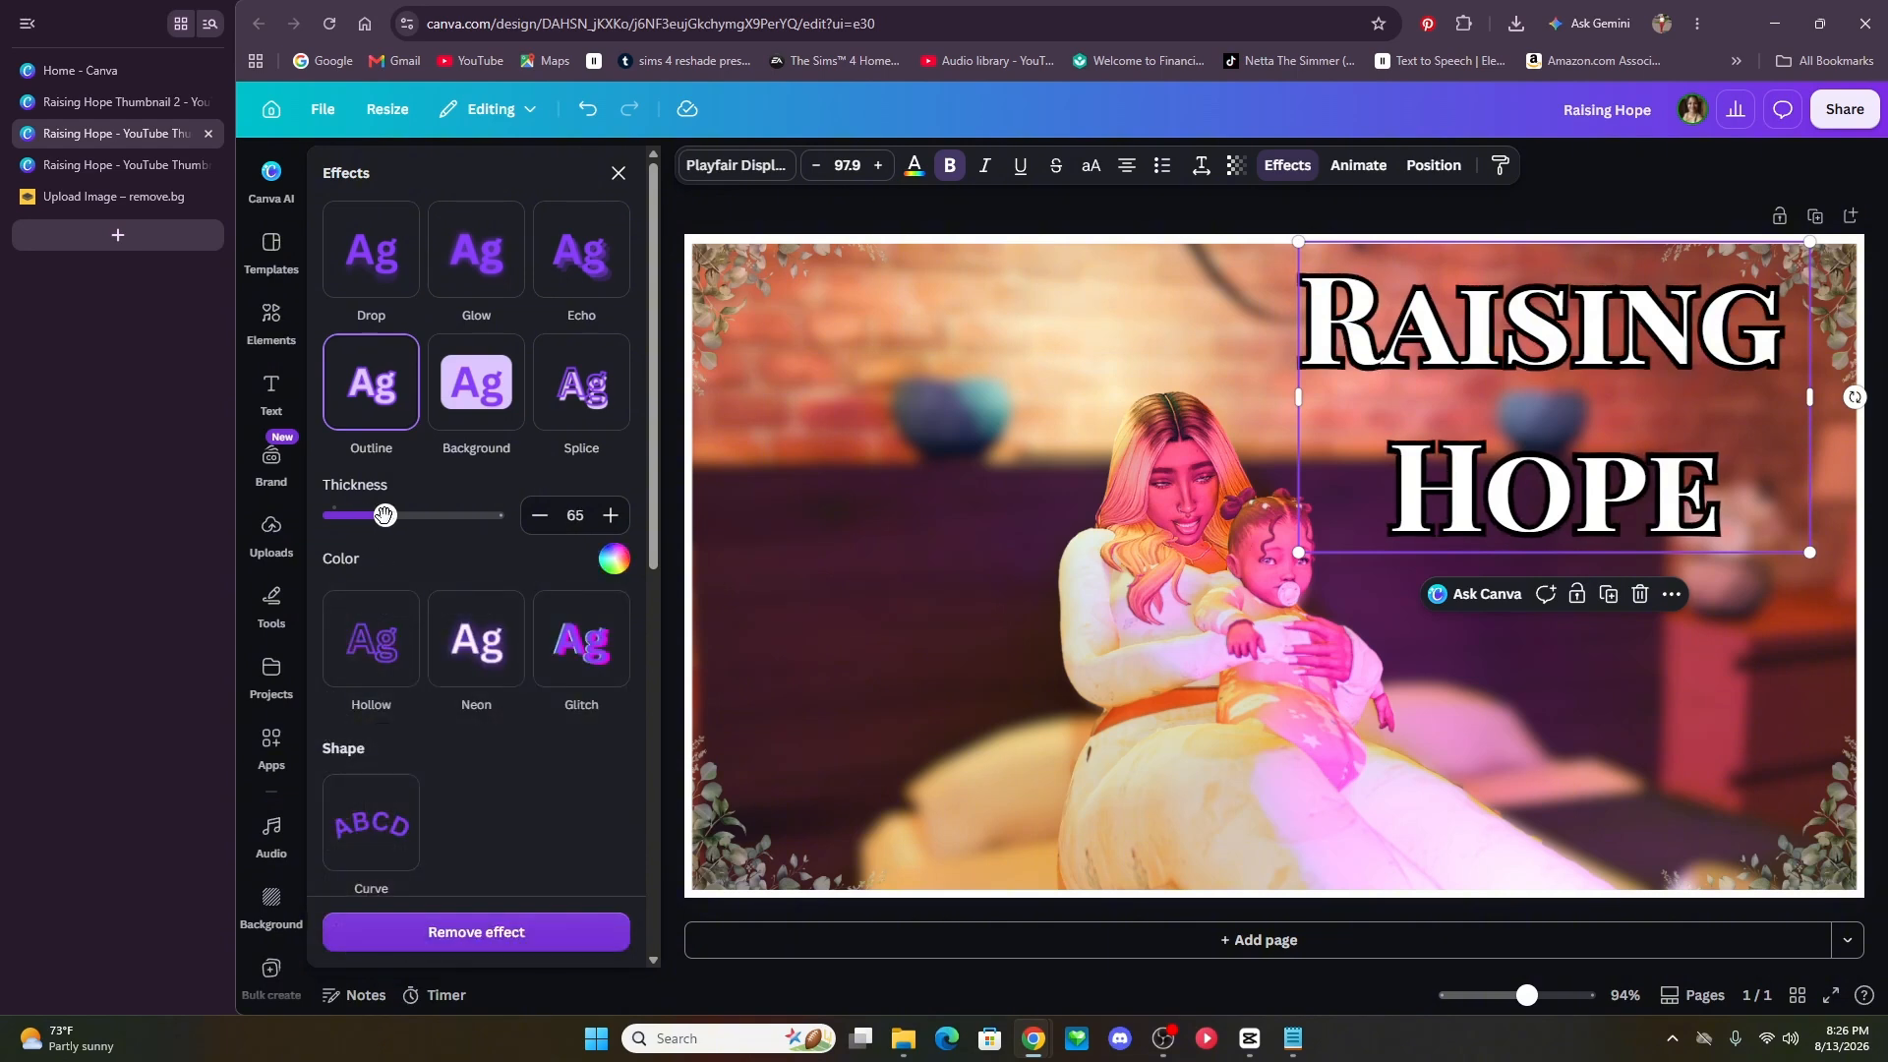
left_click(619, 172)
left_click(680, 203)
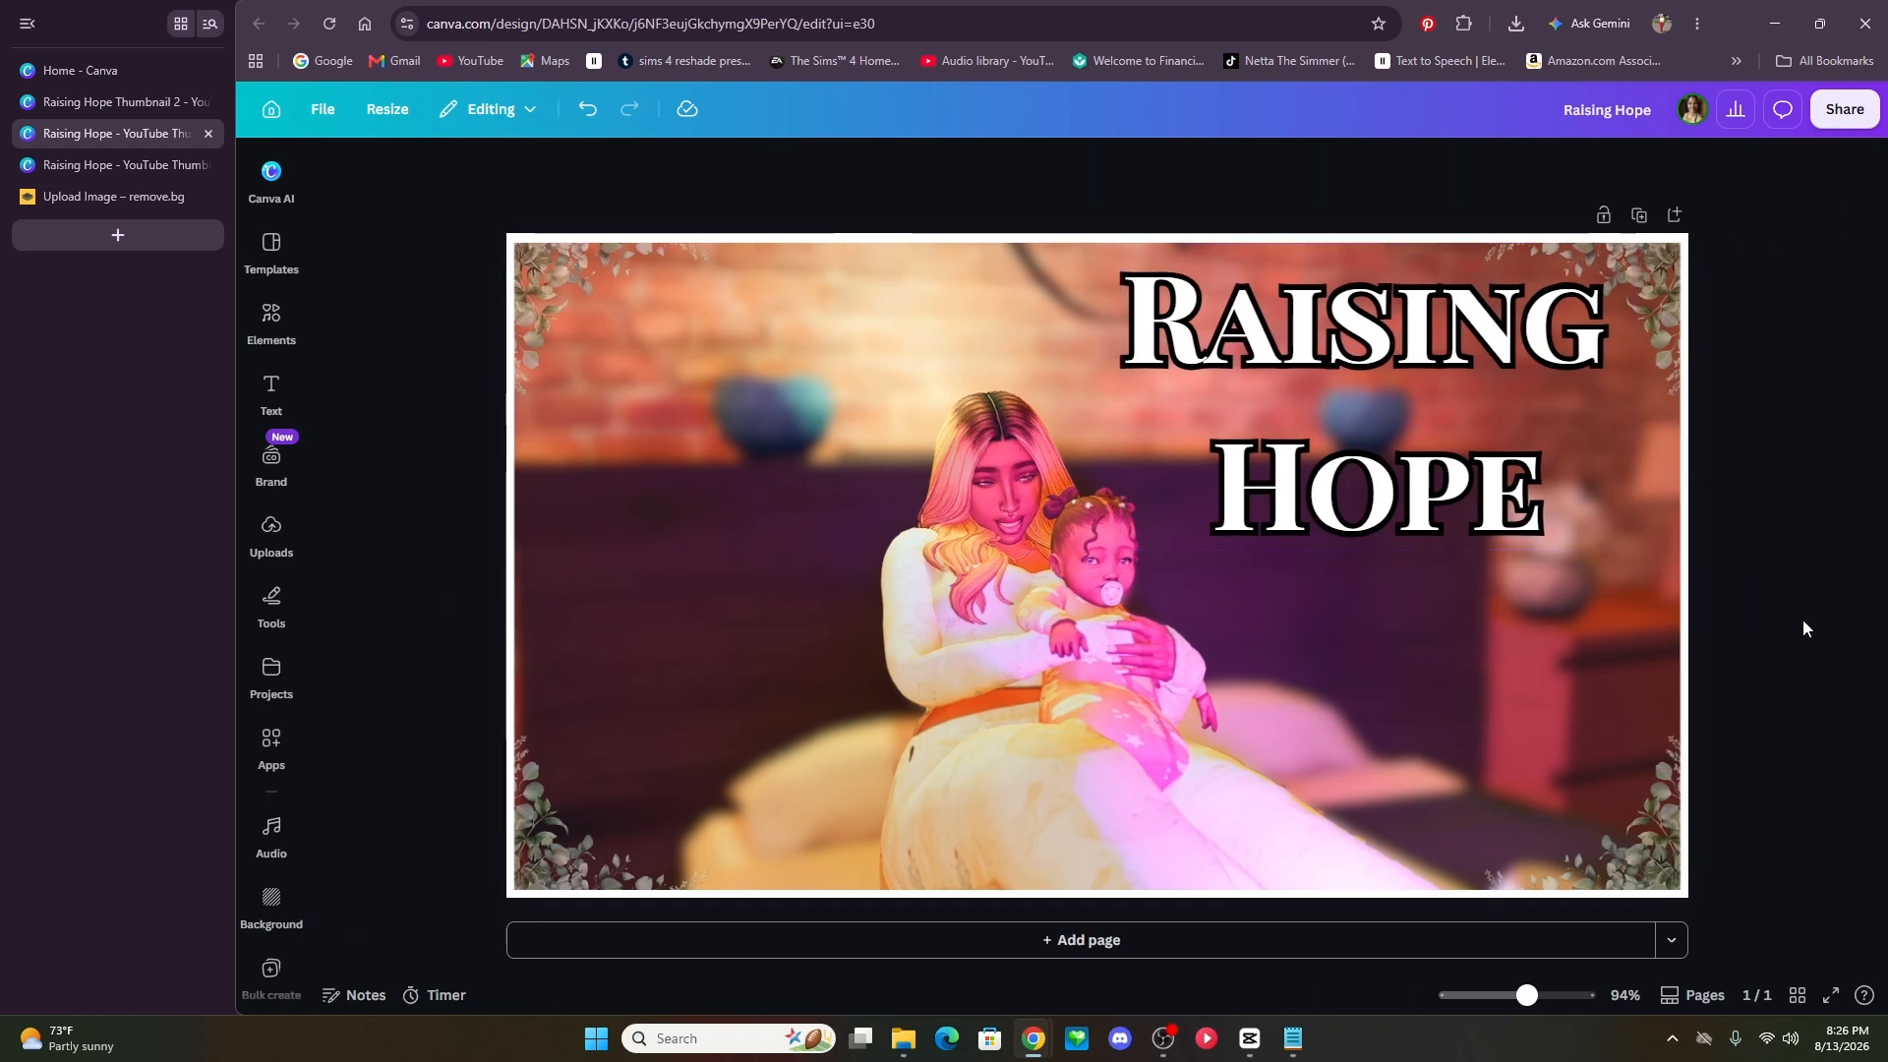
- Add a brand Heading-style text box below the title and enlarge it to a font size of about 69.9
left_click(265, 391)
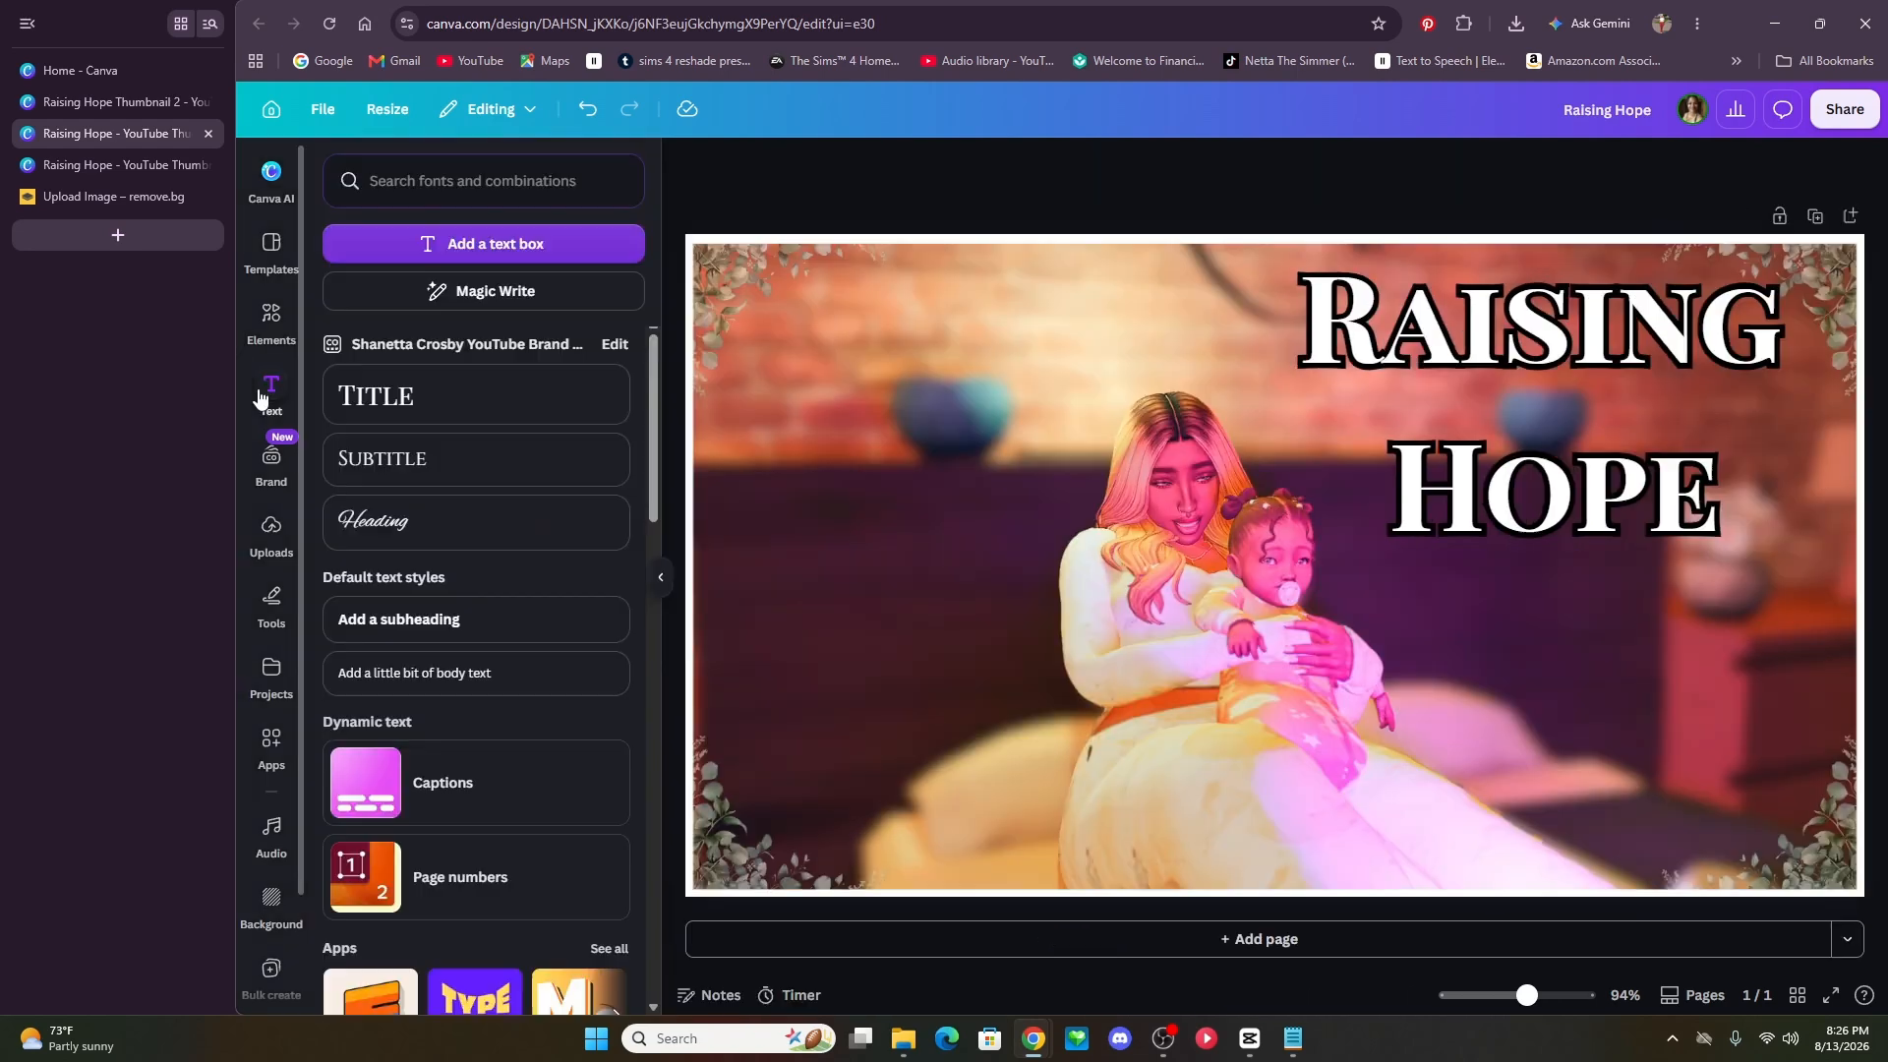
left_click(425, 534)
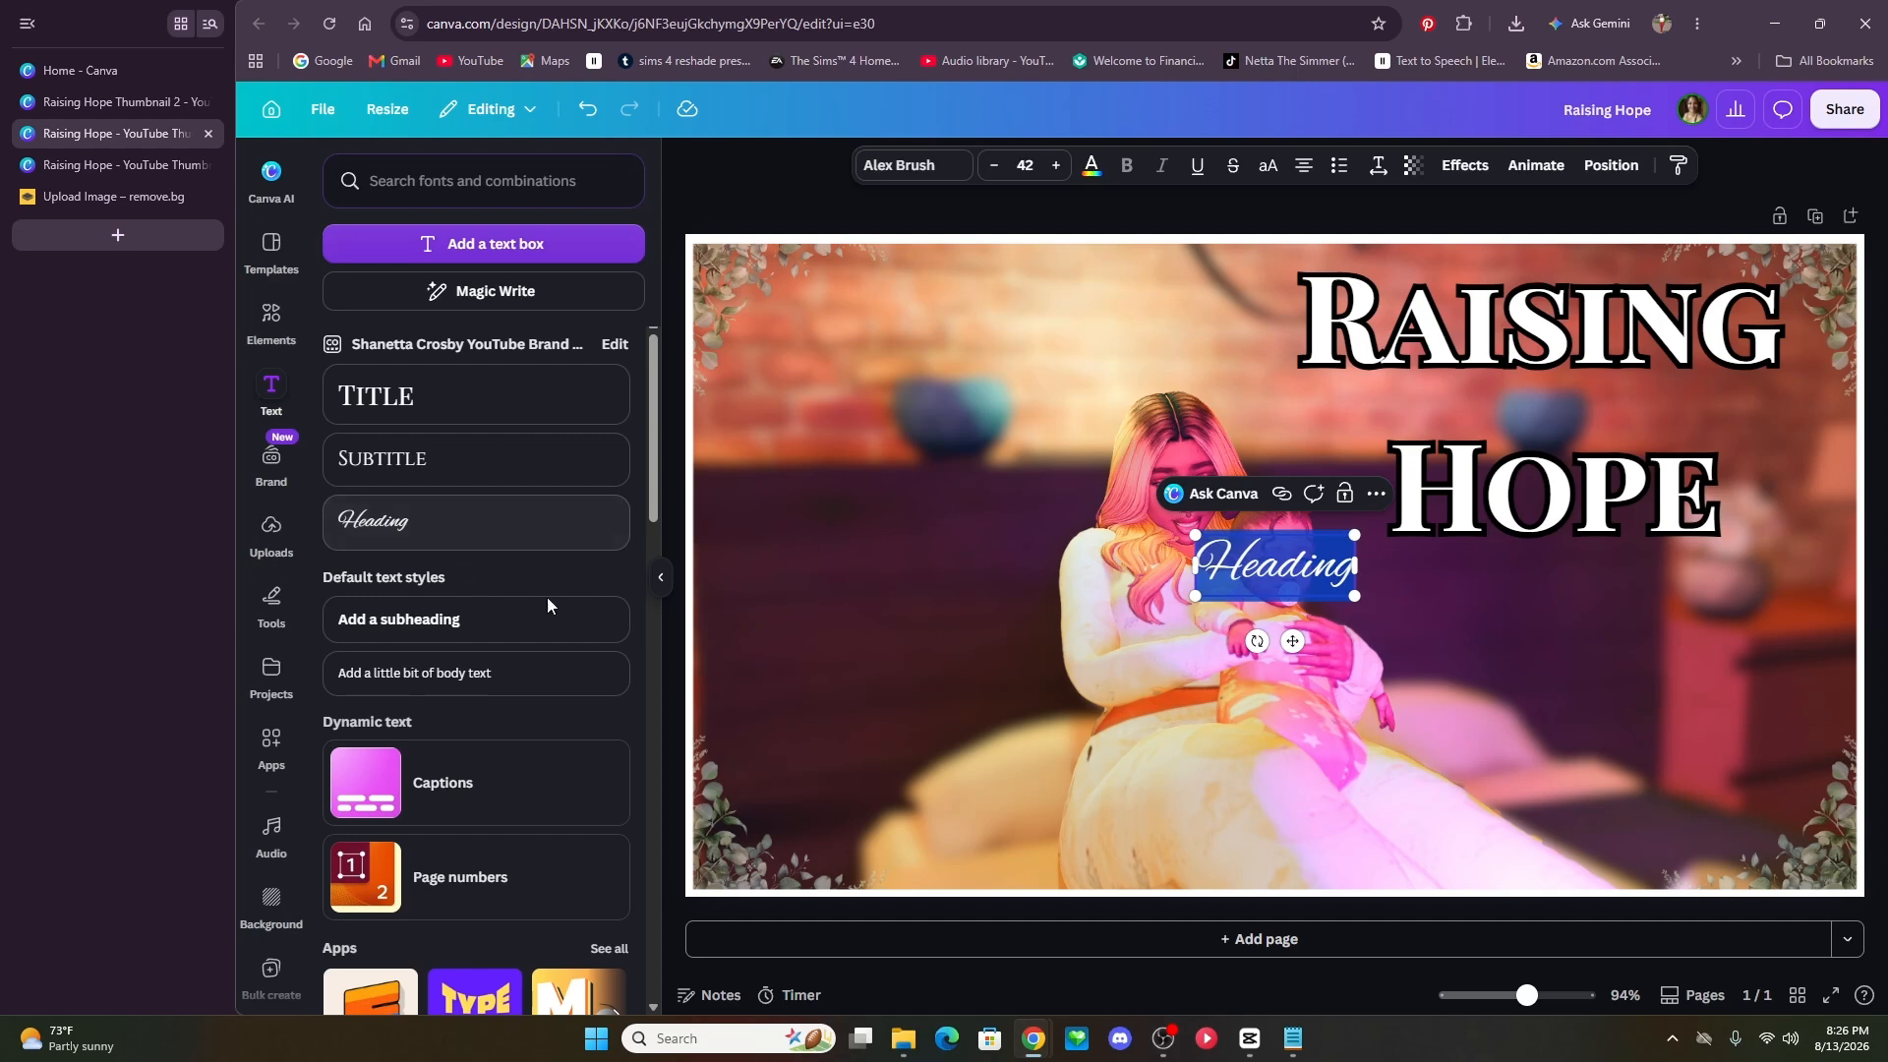
left_click_drag(1292, 641, 1572, 684)
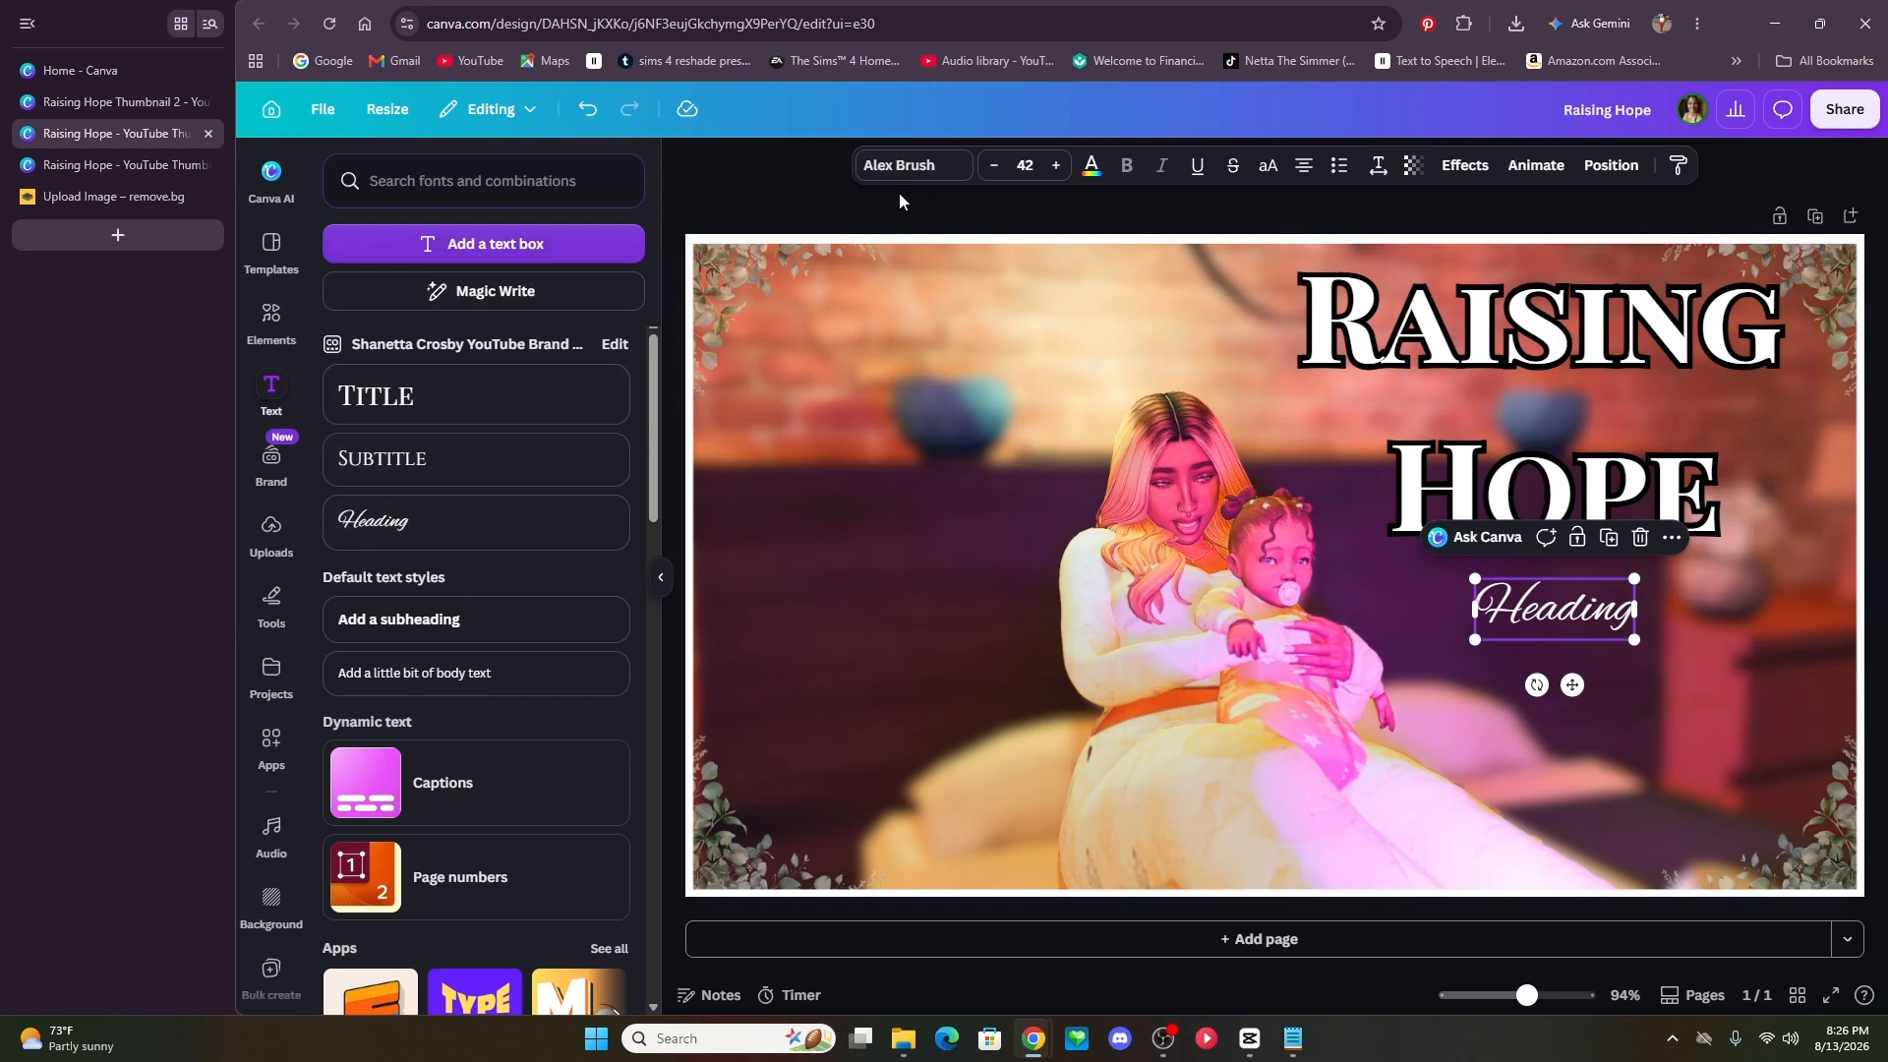
left_click(660, 577)
left_click_drag(1457, 640, 1364, 633)
- Replace the heading text with "Strating From Zero", shrink it to about size 50.7 and place it directly under the title
double_click(1438, 627)
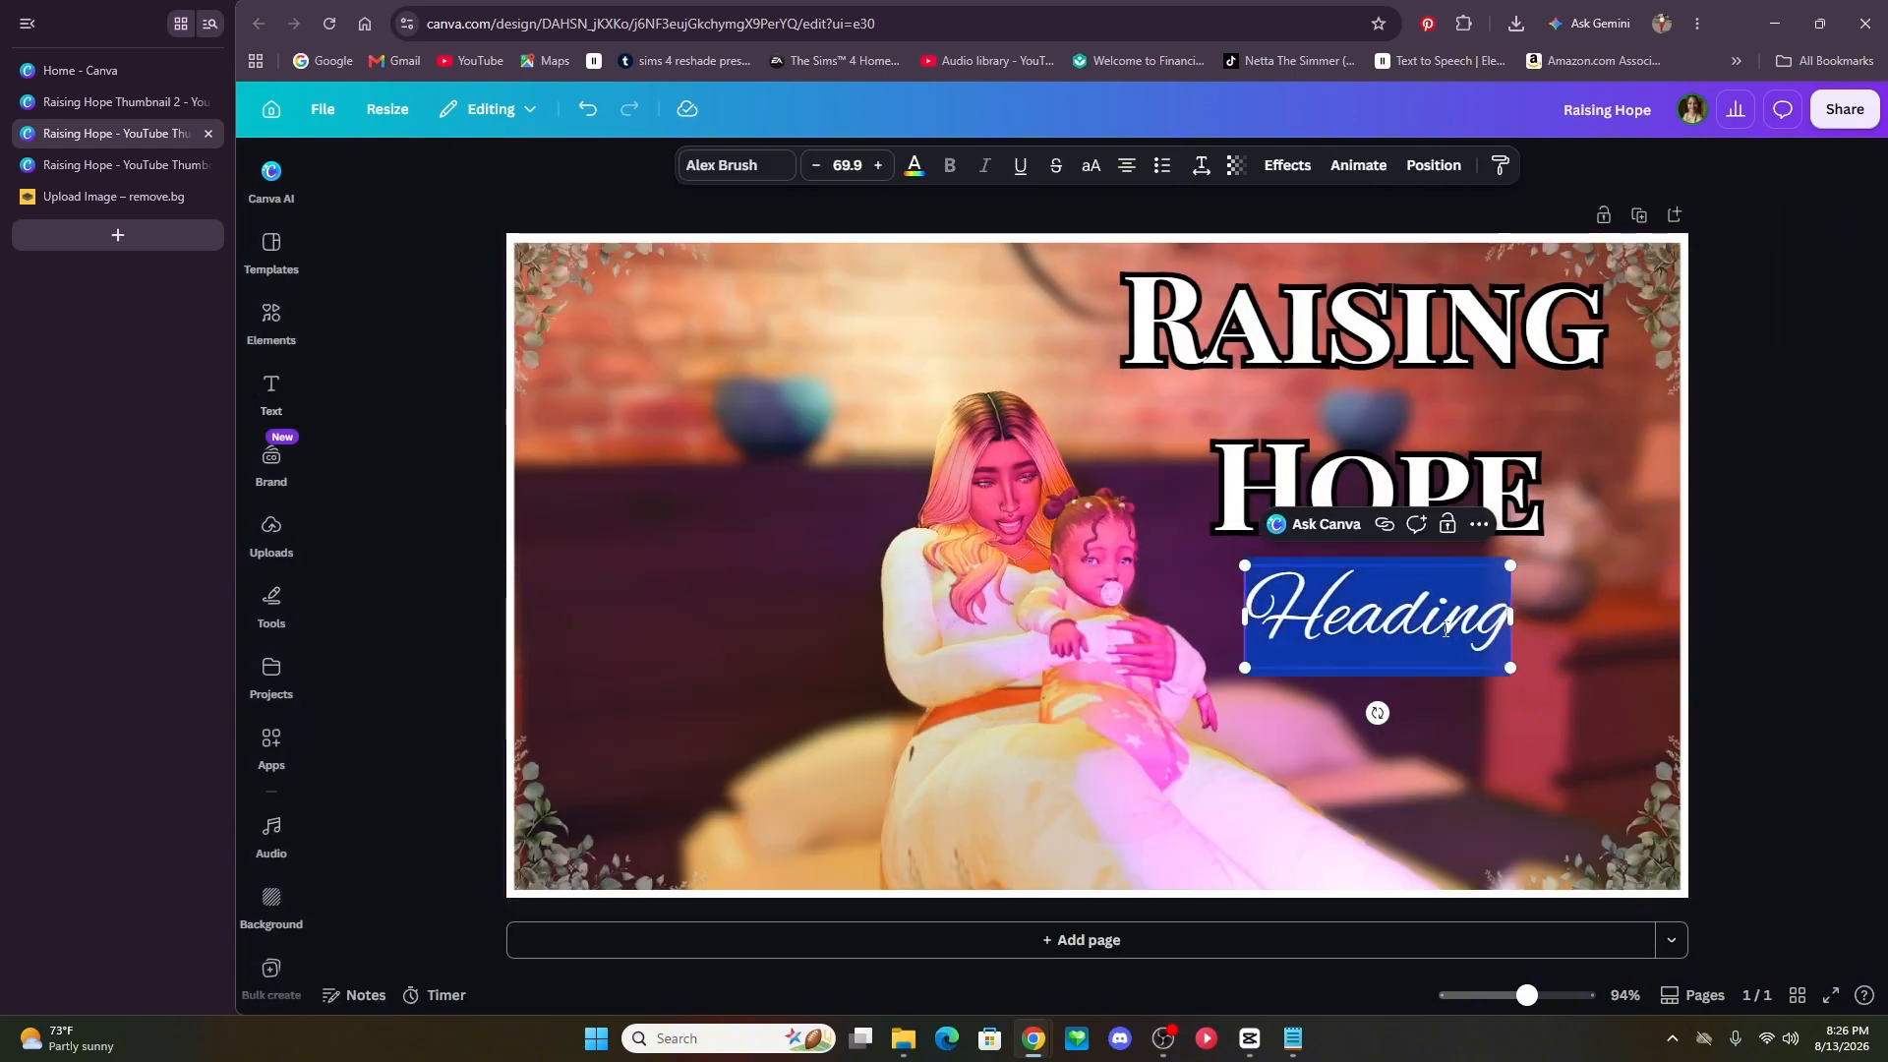
type("Strating F")
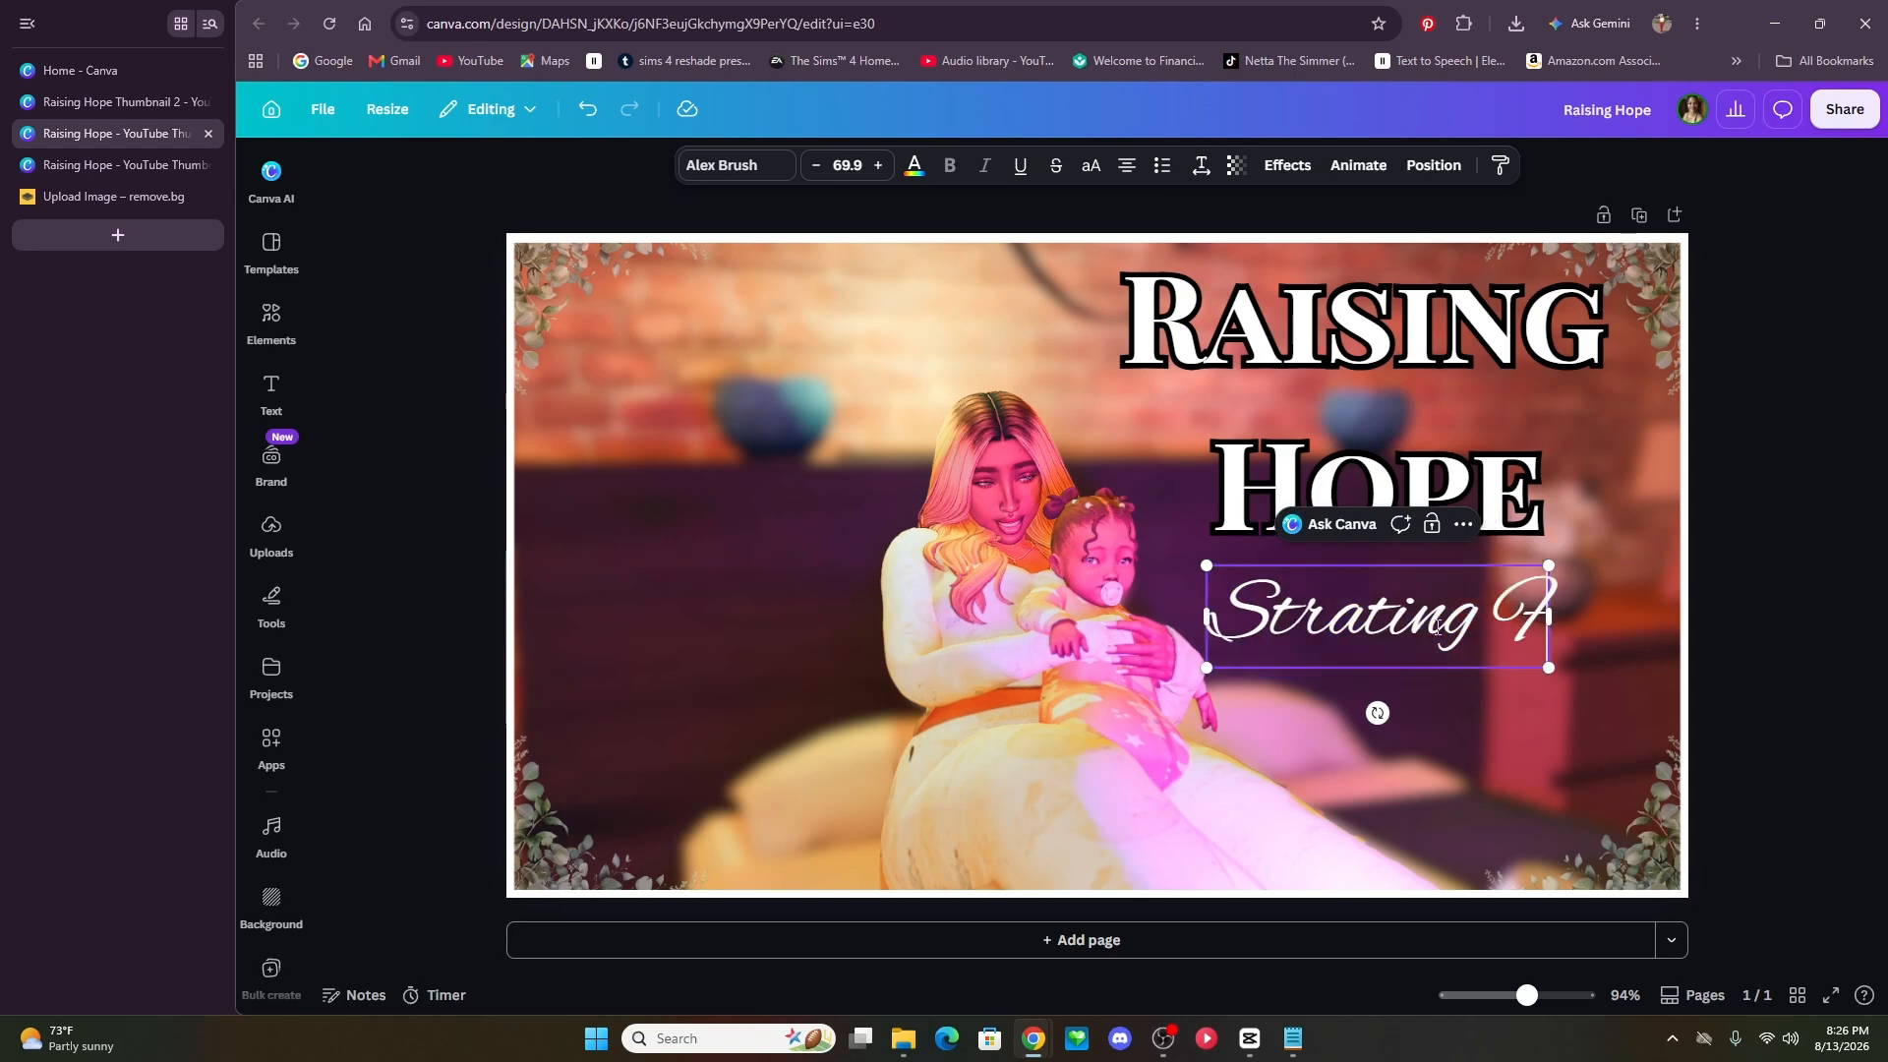
type("rom Zero")
left_click_drag(1665, 670, 1534, 632)
left_click_drag(1432, 626, 1606, 633)
- Give the "Strating From Zero" subtitle a black Outline effect with thickness 85
left_click(1287, 164)
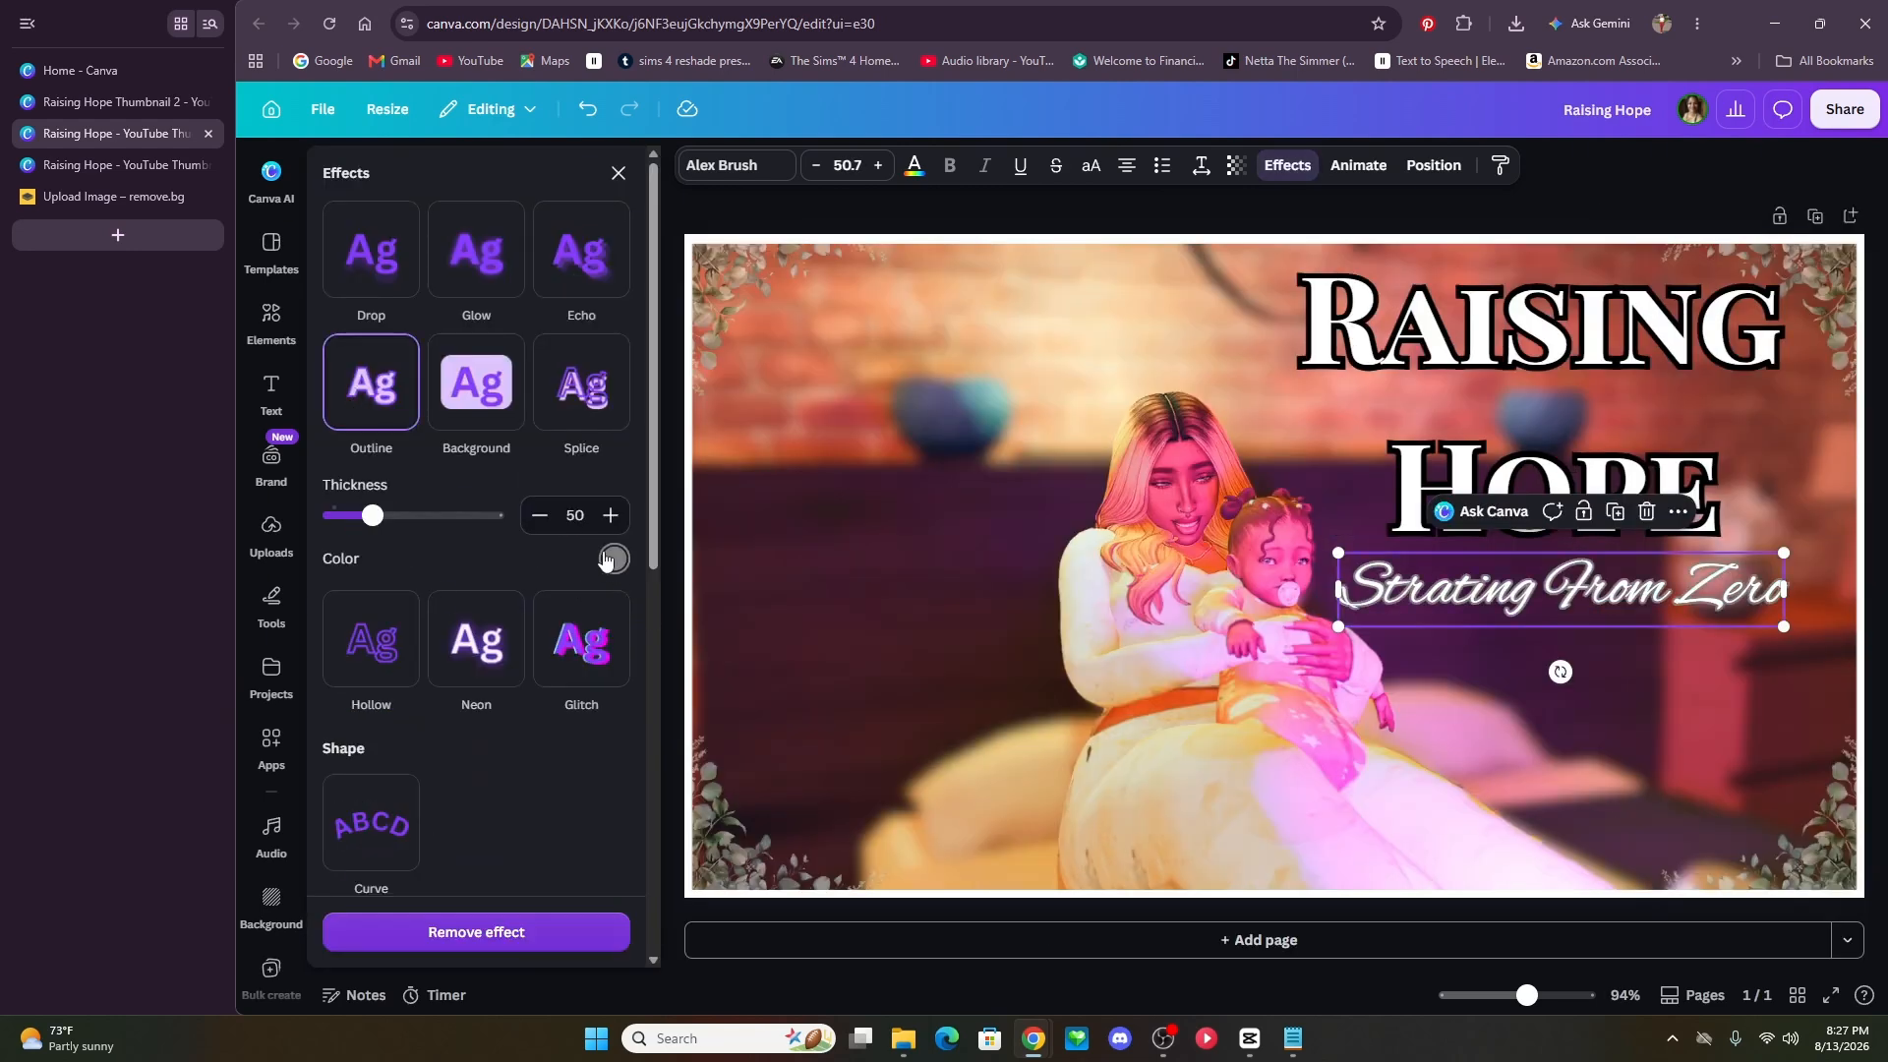
left_click(613, 558)
left_click(382, 730)
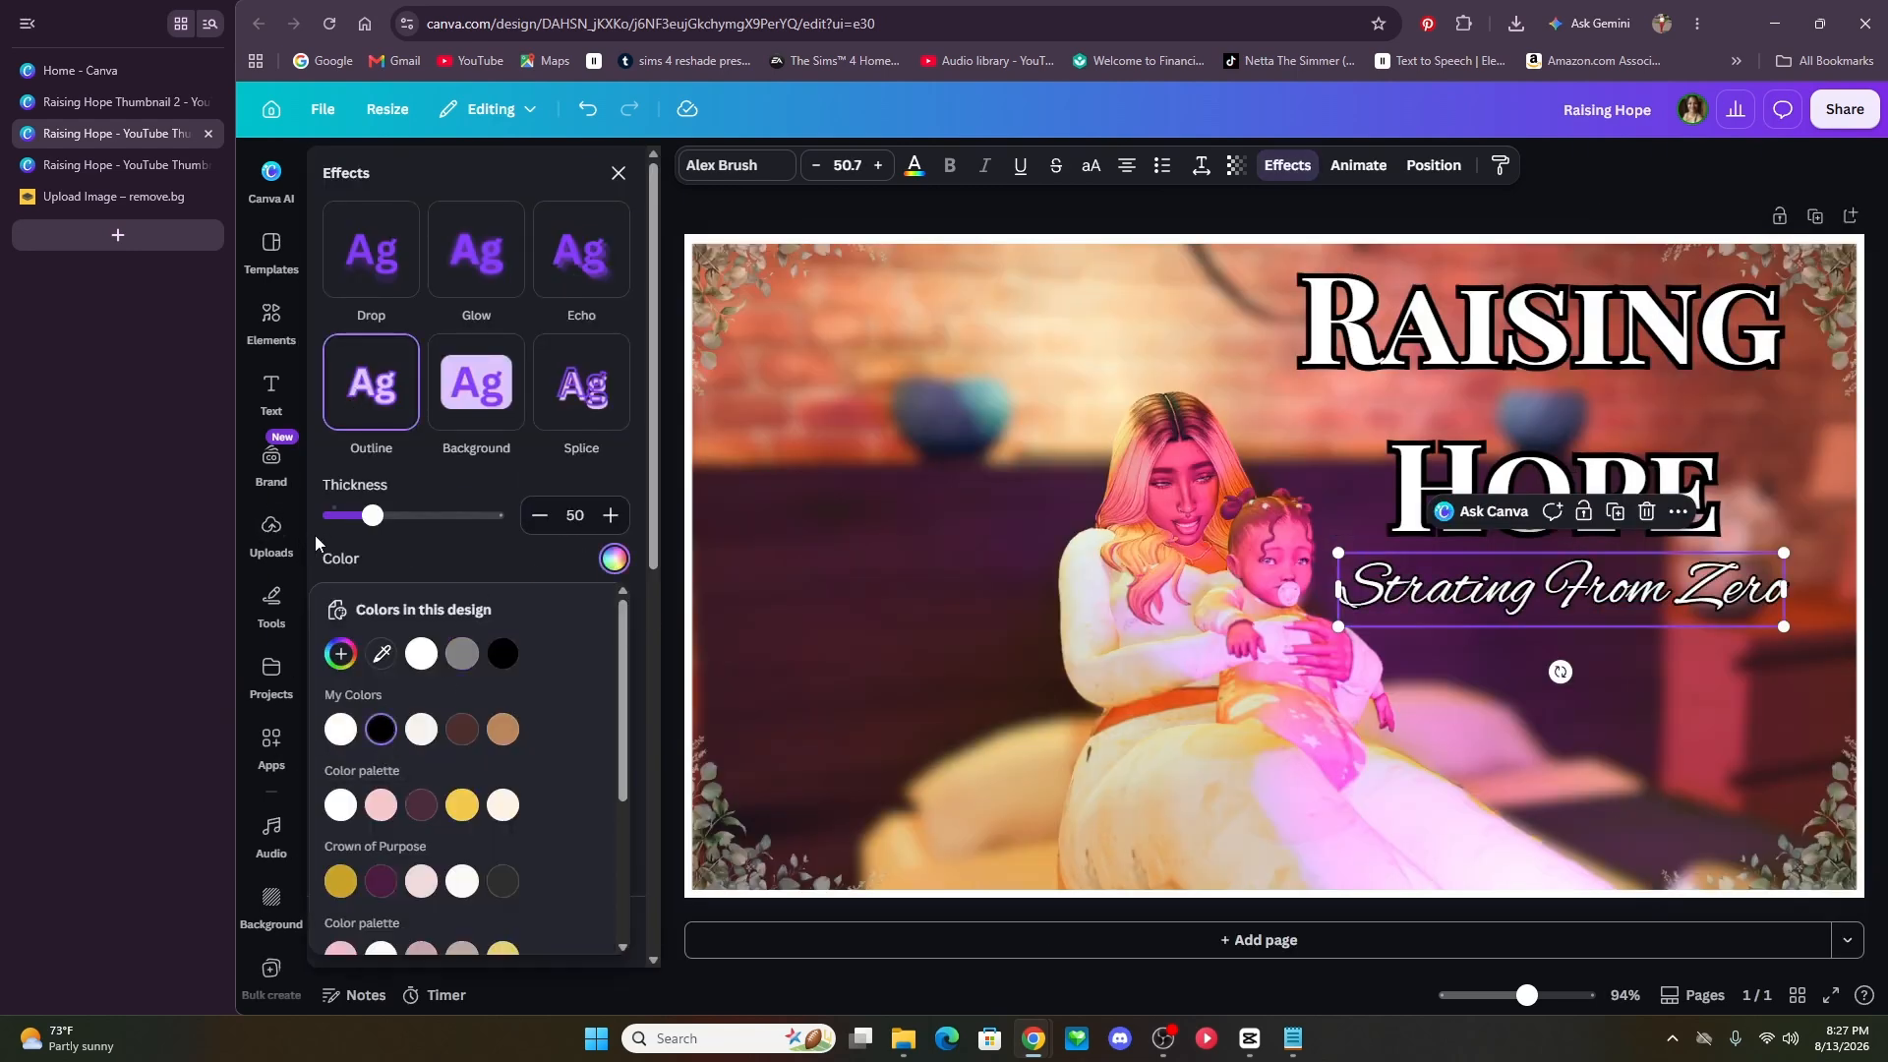
left_click_drag(372, 515, 394, 519)
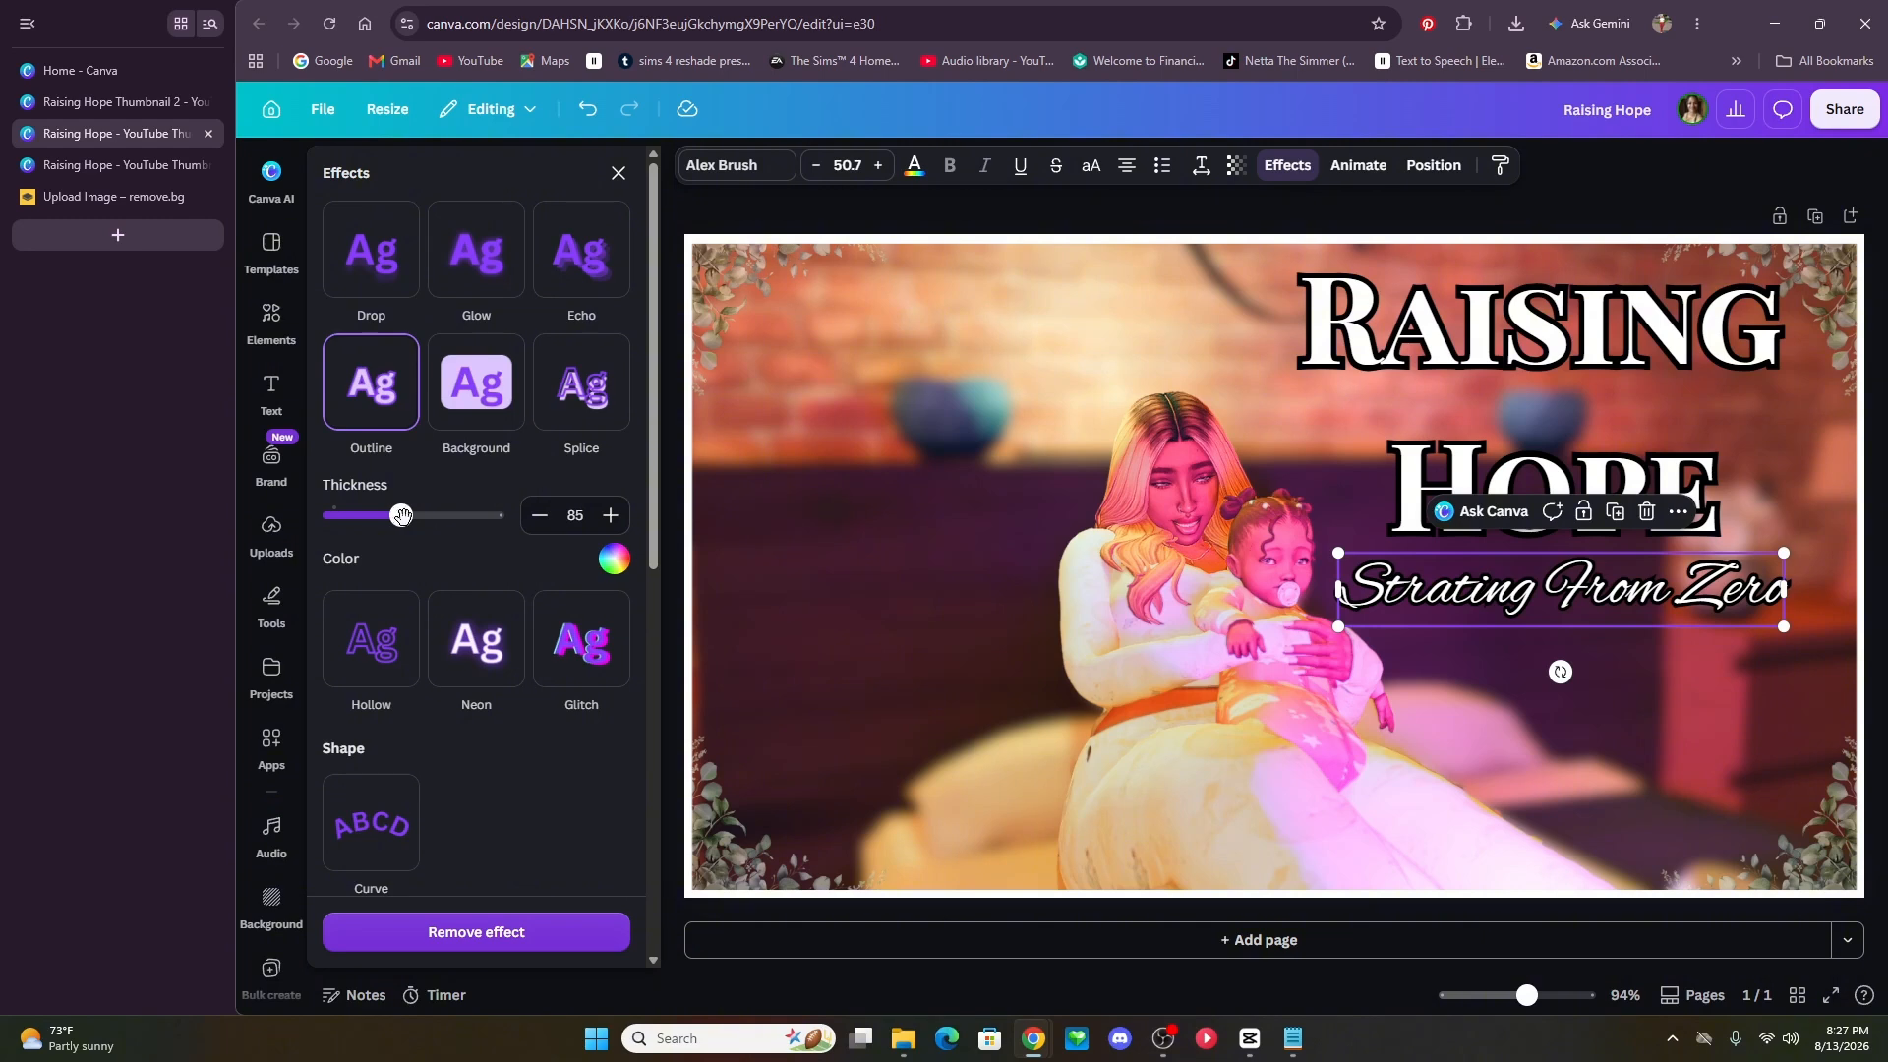
key("Escape")
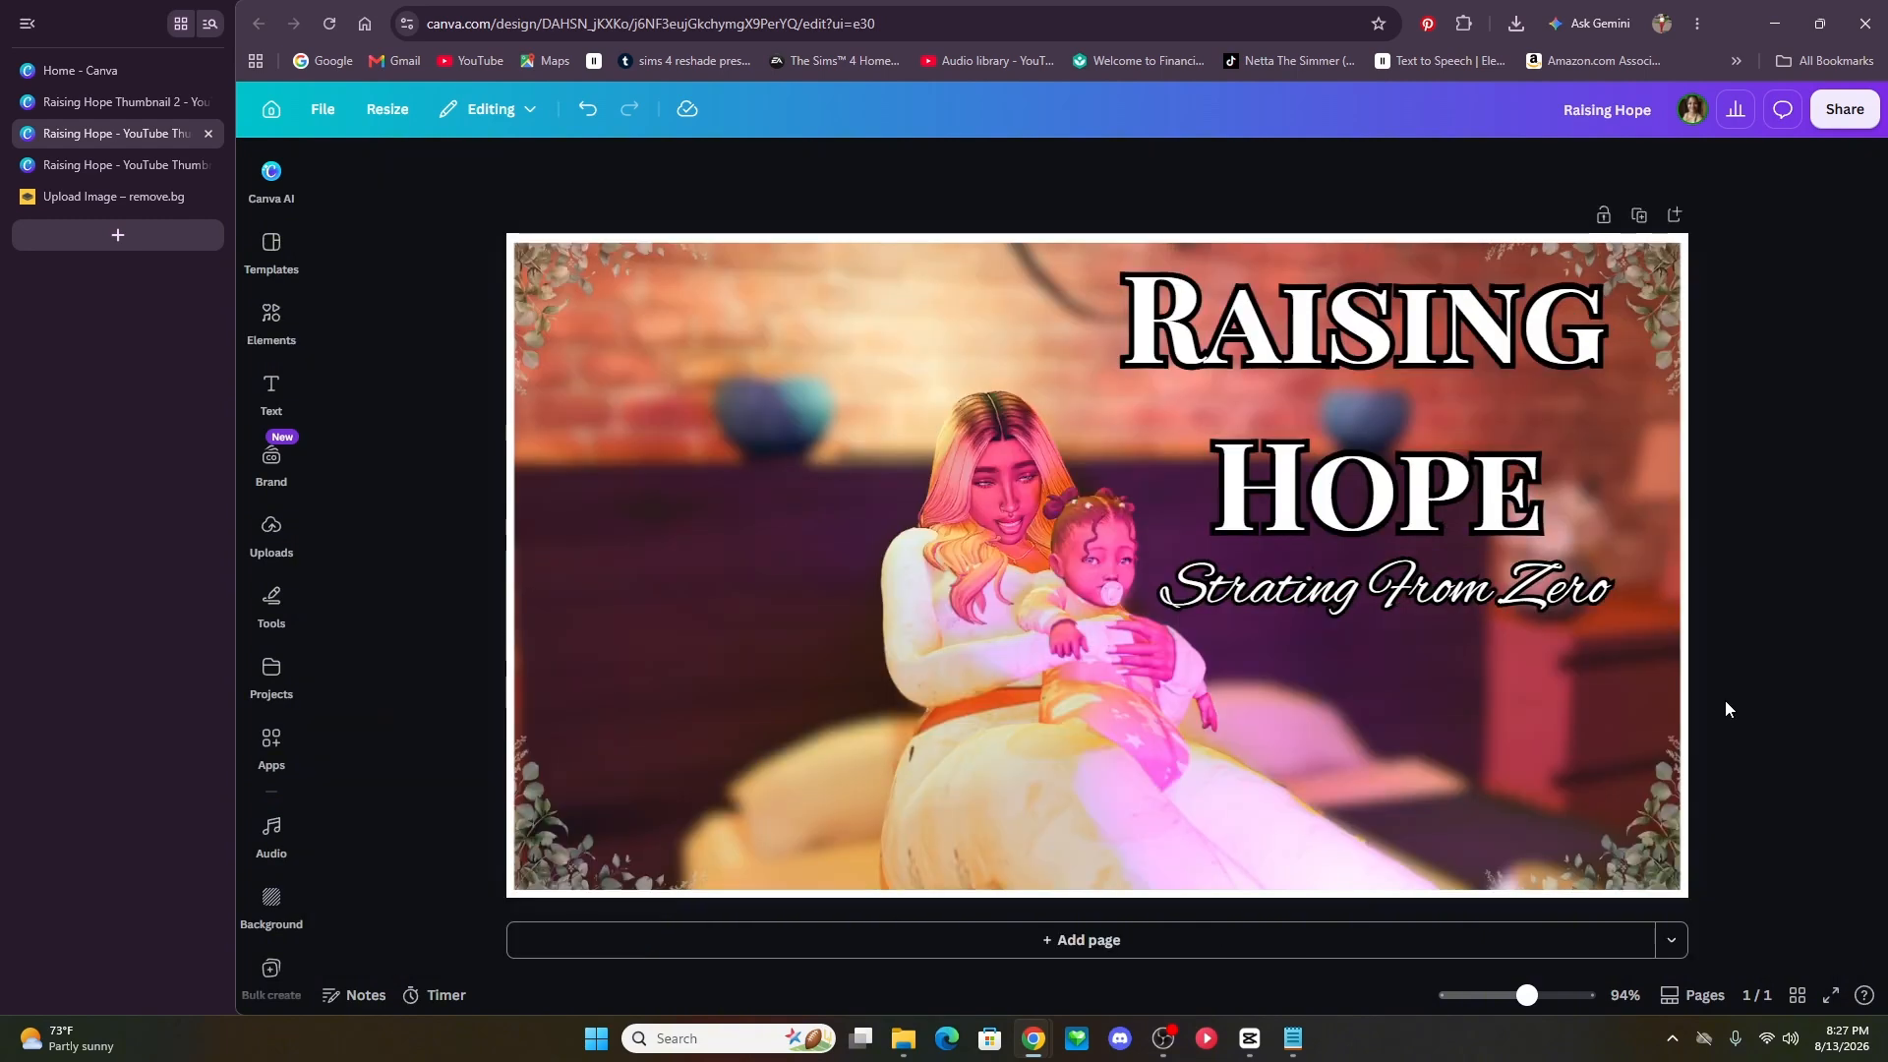
- Shift the subtitle and title slightly lower and reduce the title to a font size of about 90.1
left_click_drag(1342, 595, 1353, 612)
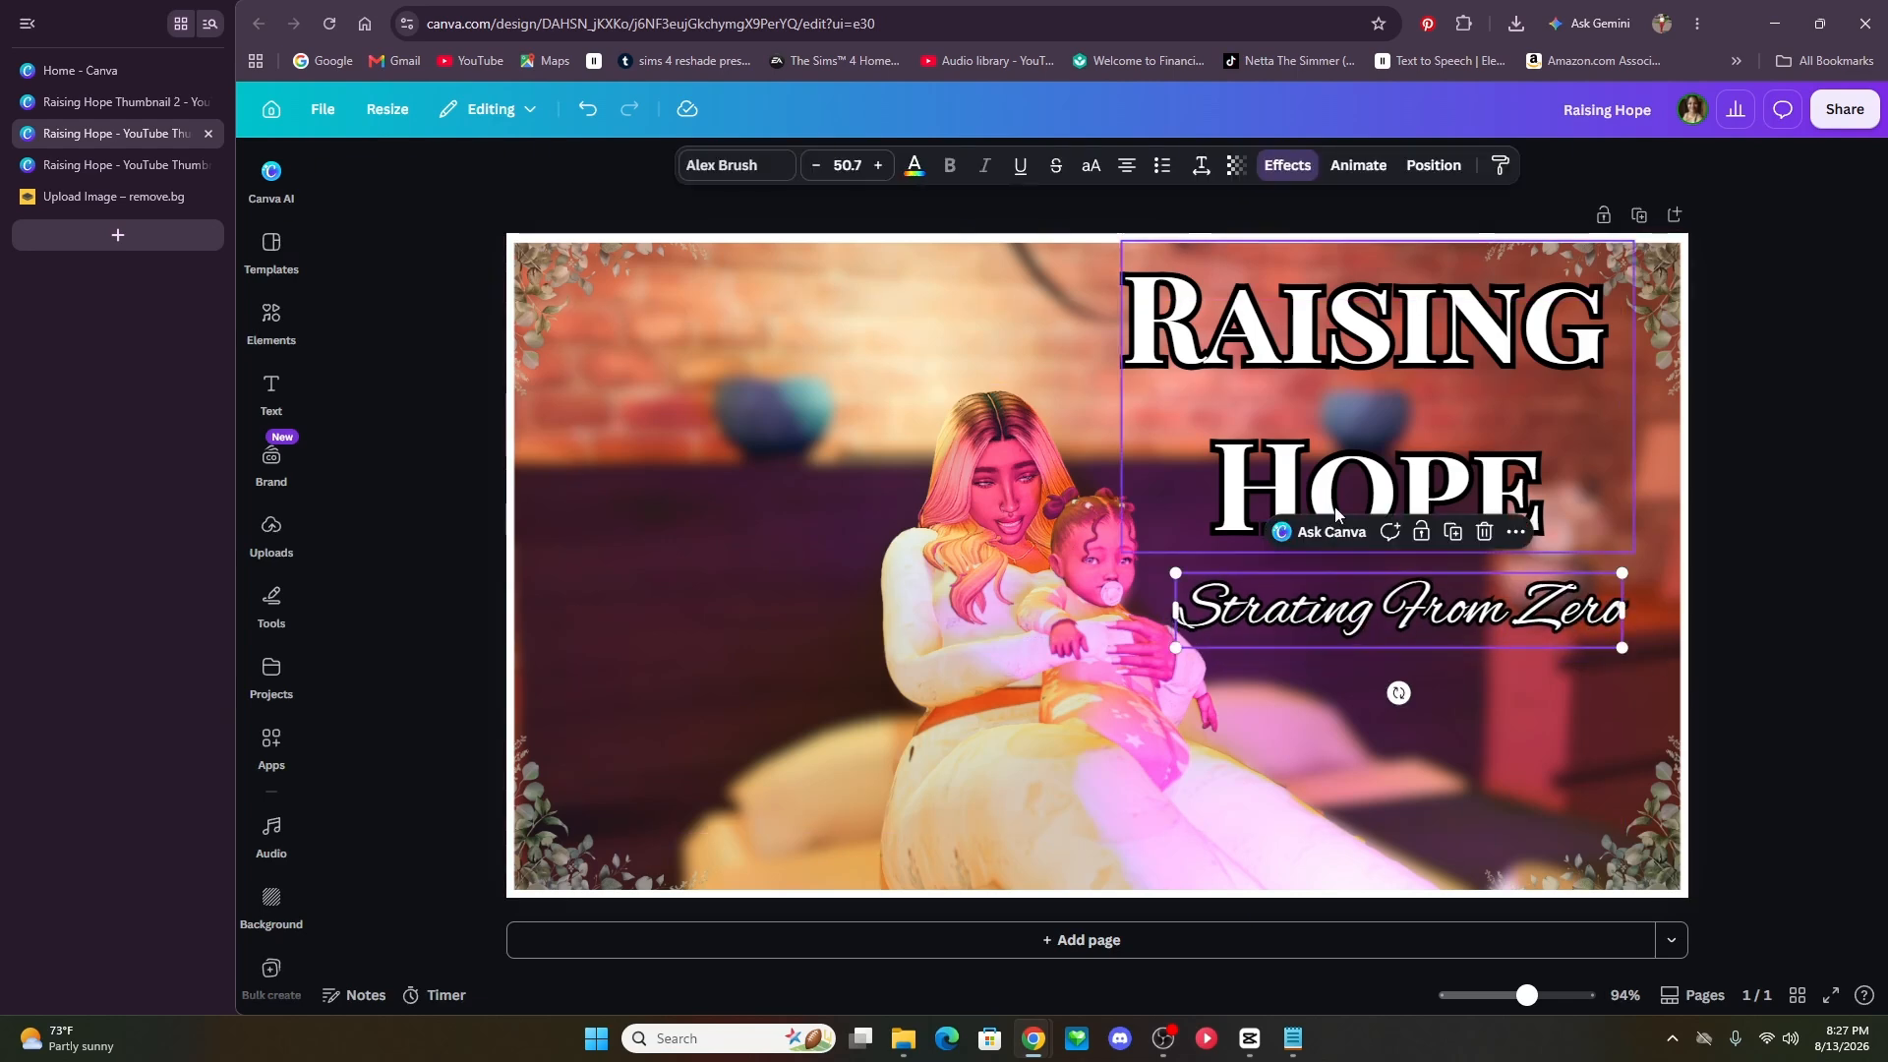
left_click_drag(1356, 491, 1356, 511)
left_click_drag(1361, 512, 1361, 502)
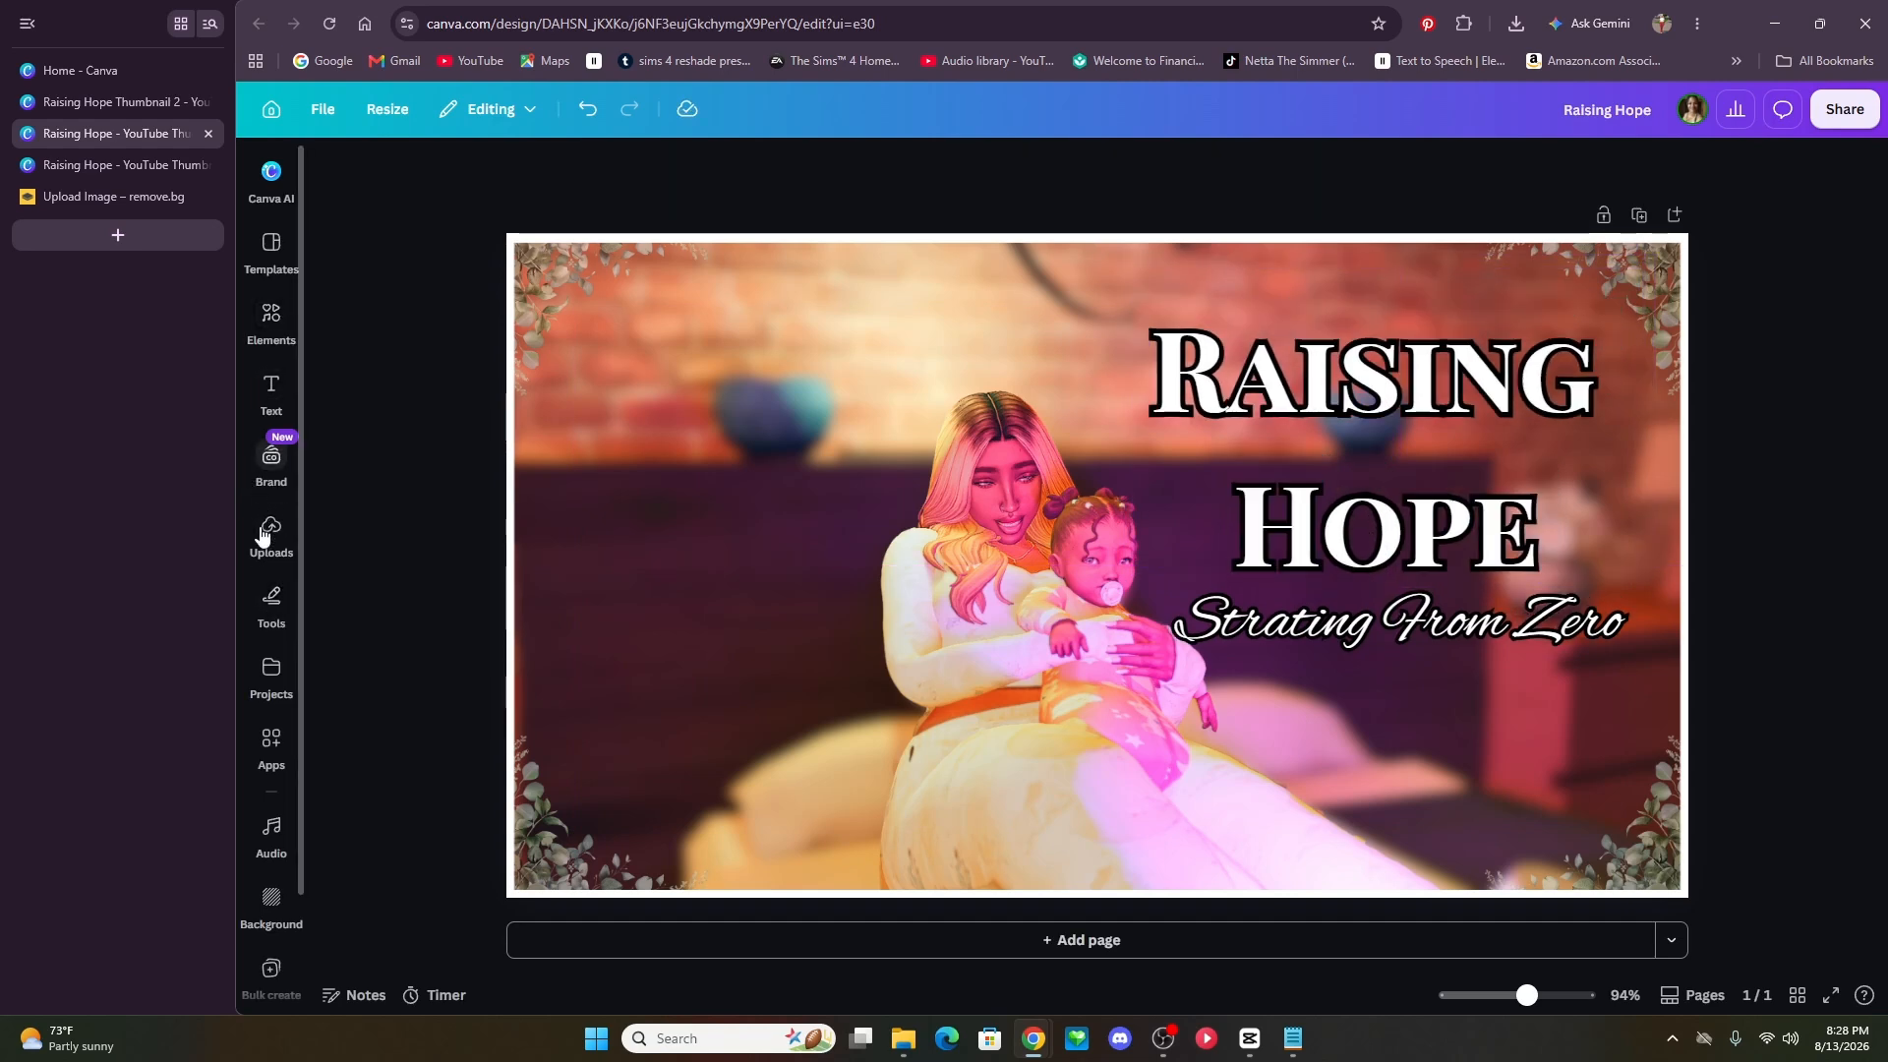
- Insert the white The Sims 4 logo from the uploads, shrink it and place it centered above the title
left_click(268, 531)
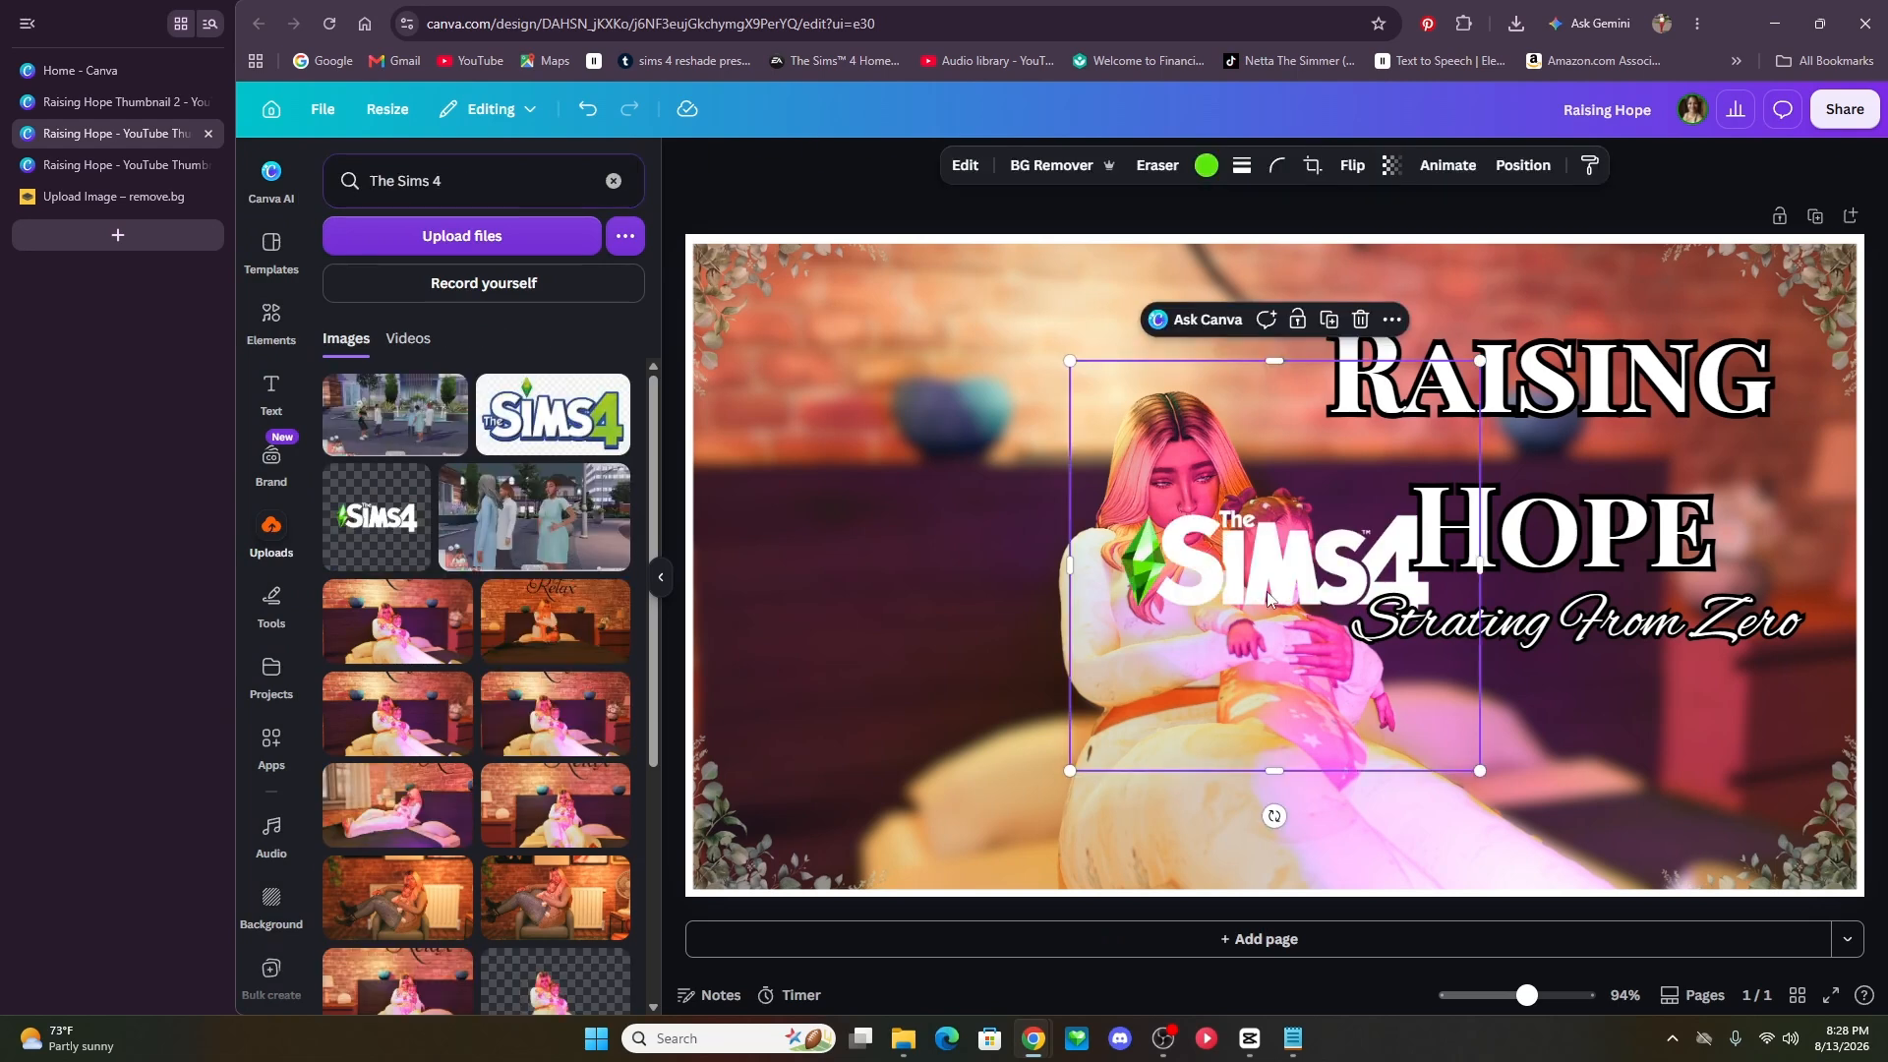
left_click_drag(1271, 598, 1550, 332)
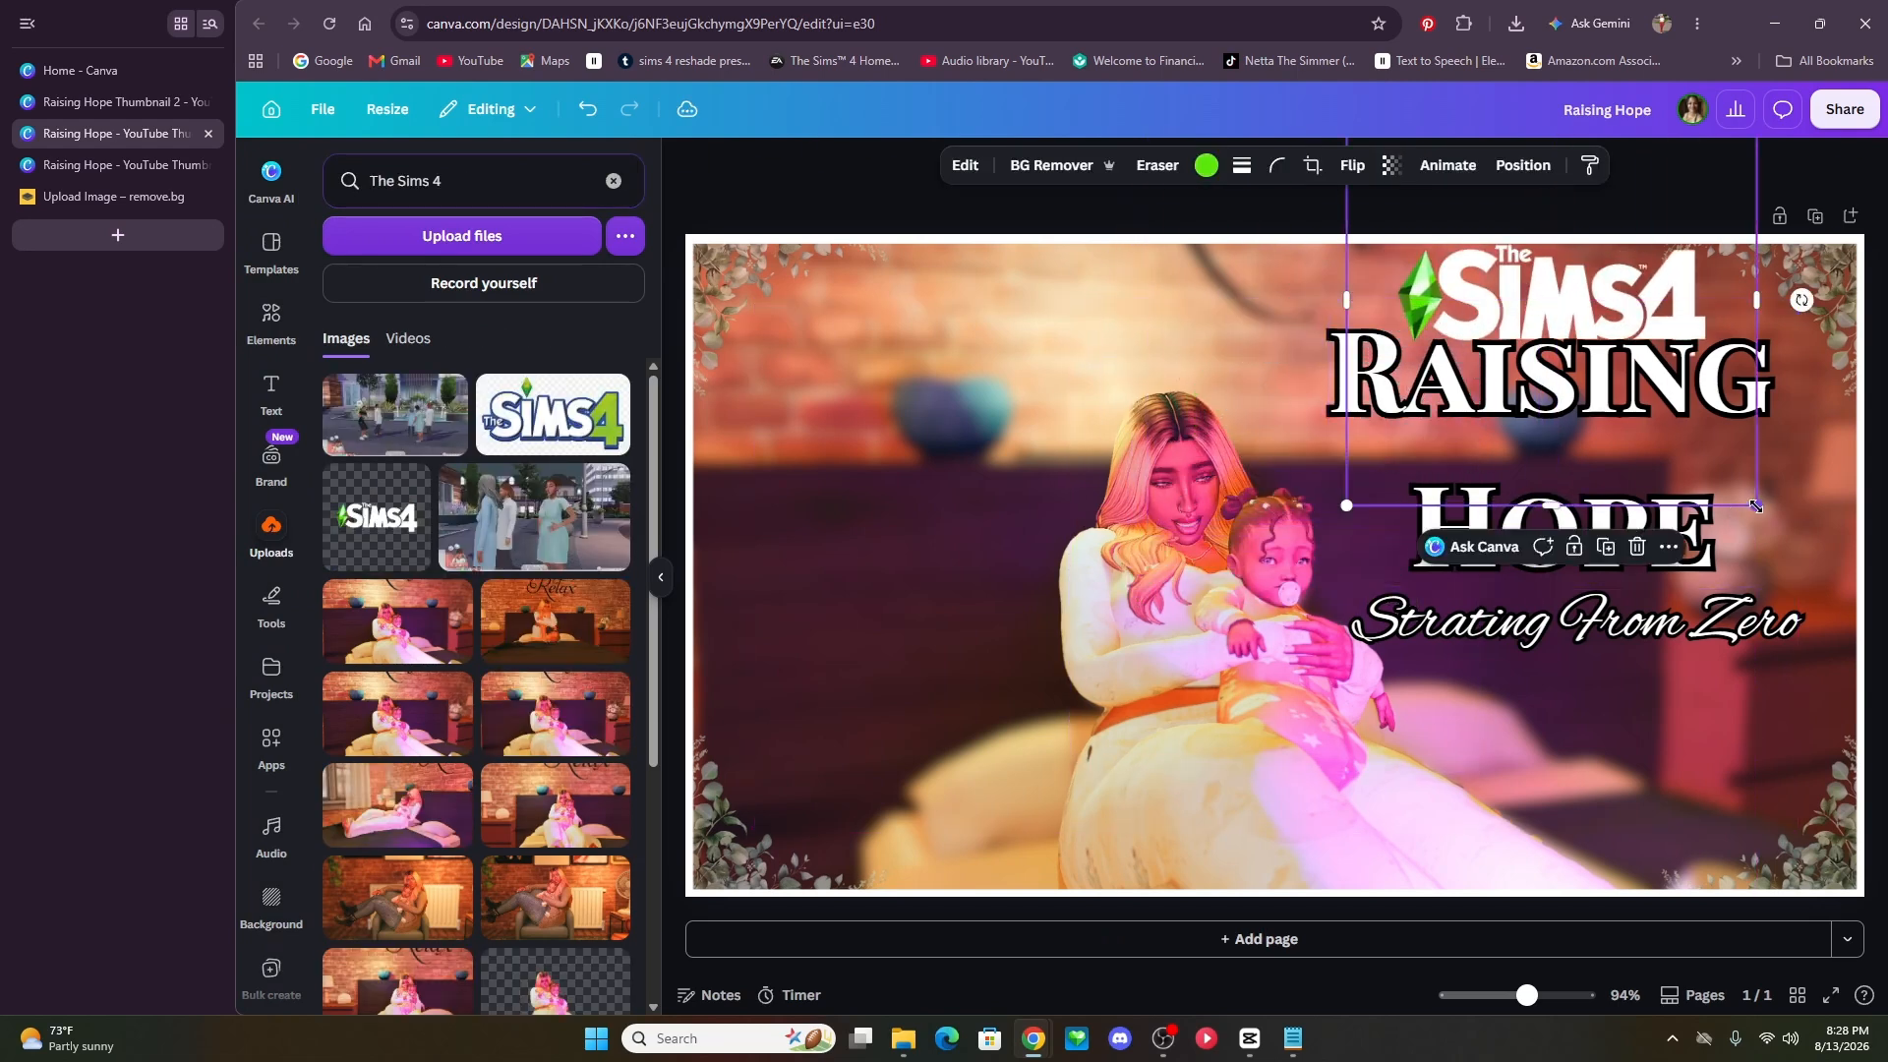
left_click_drag(1757, 505, 1593, 368)
left_click_drag(1484, 247, 1552, 311)
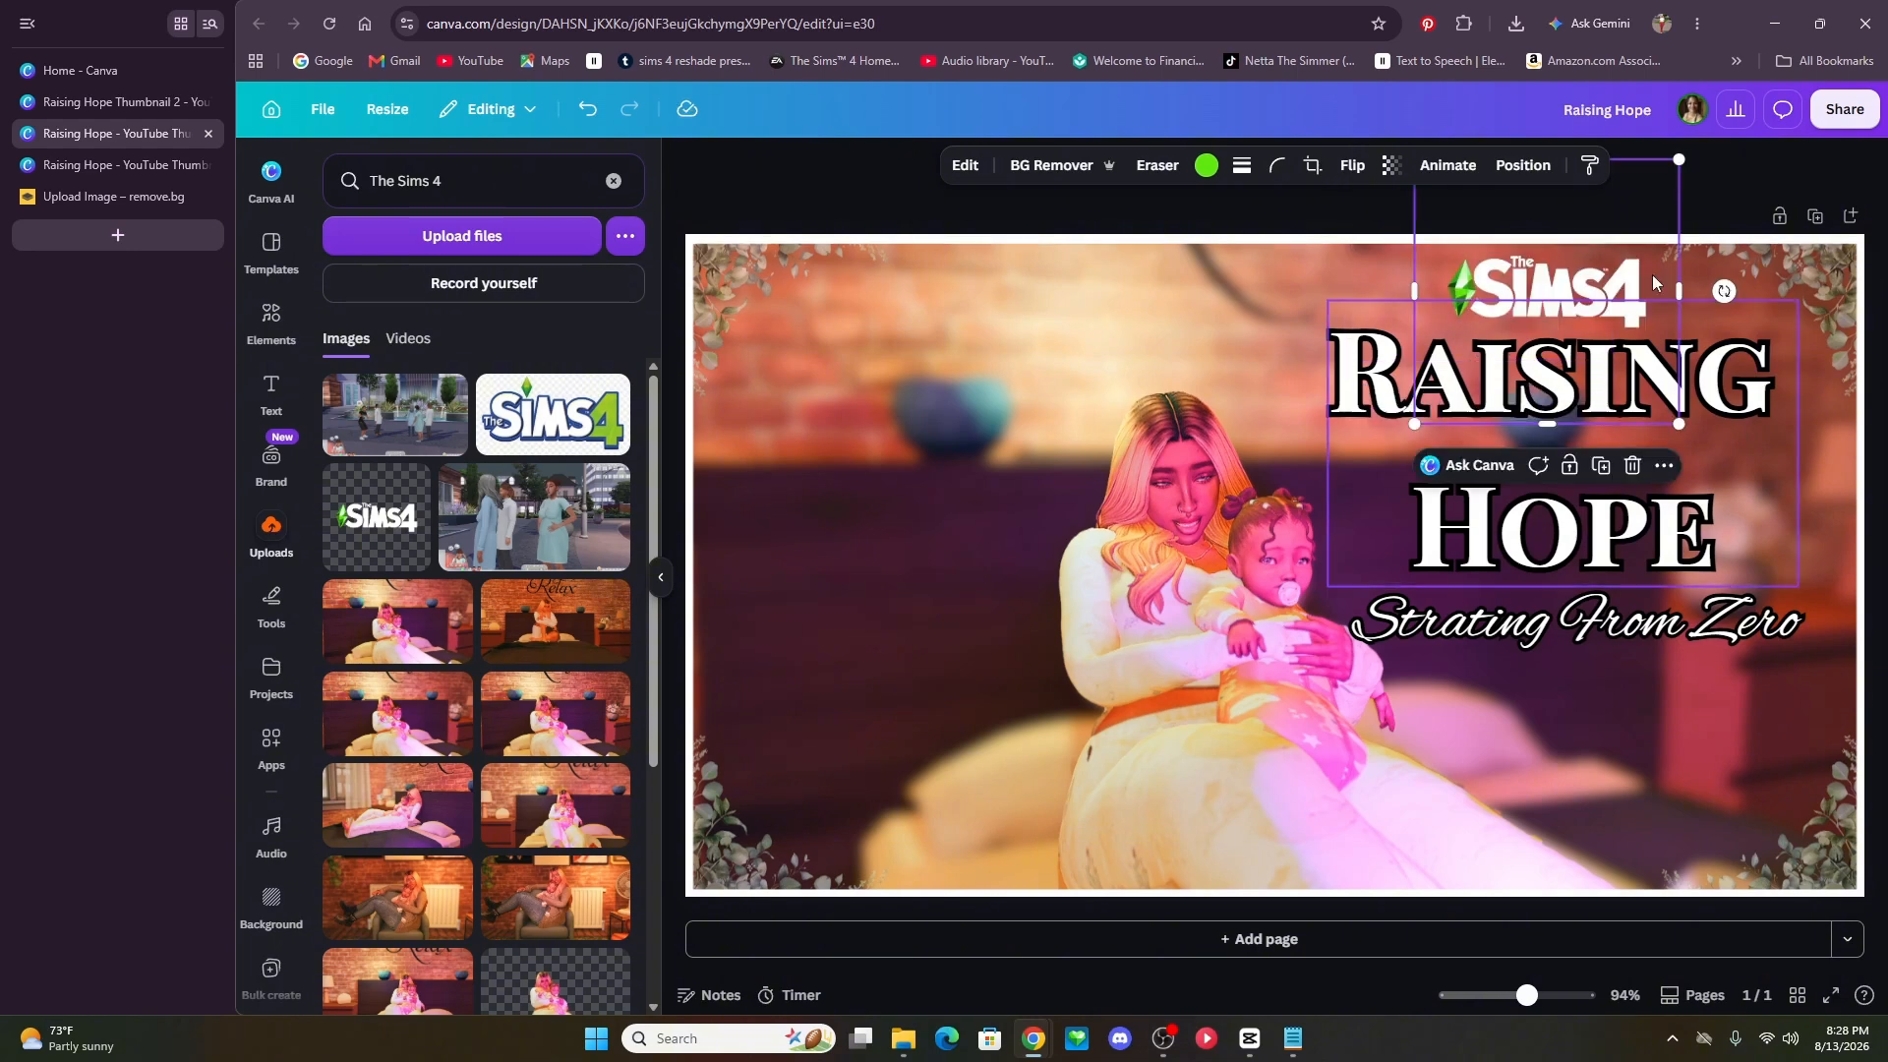
left_click_drag(1677, 155, 1585, 258)
left_click(1656, 209)
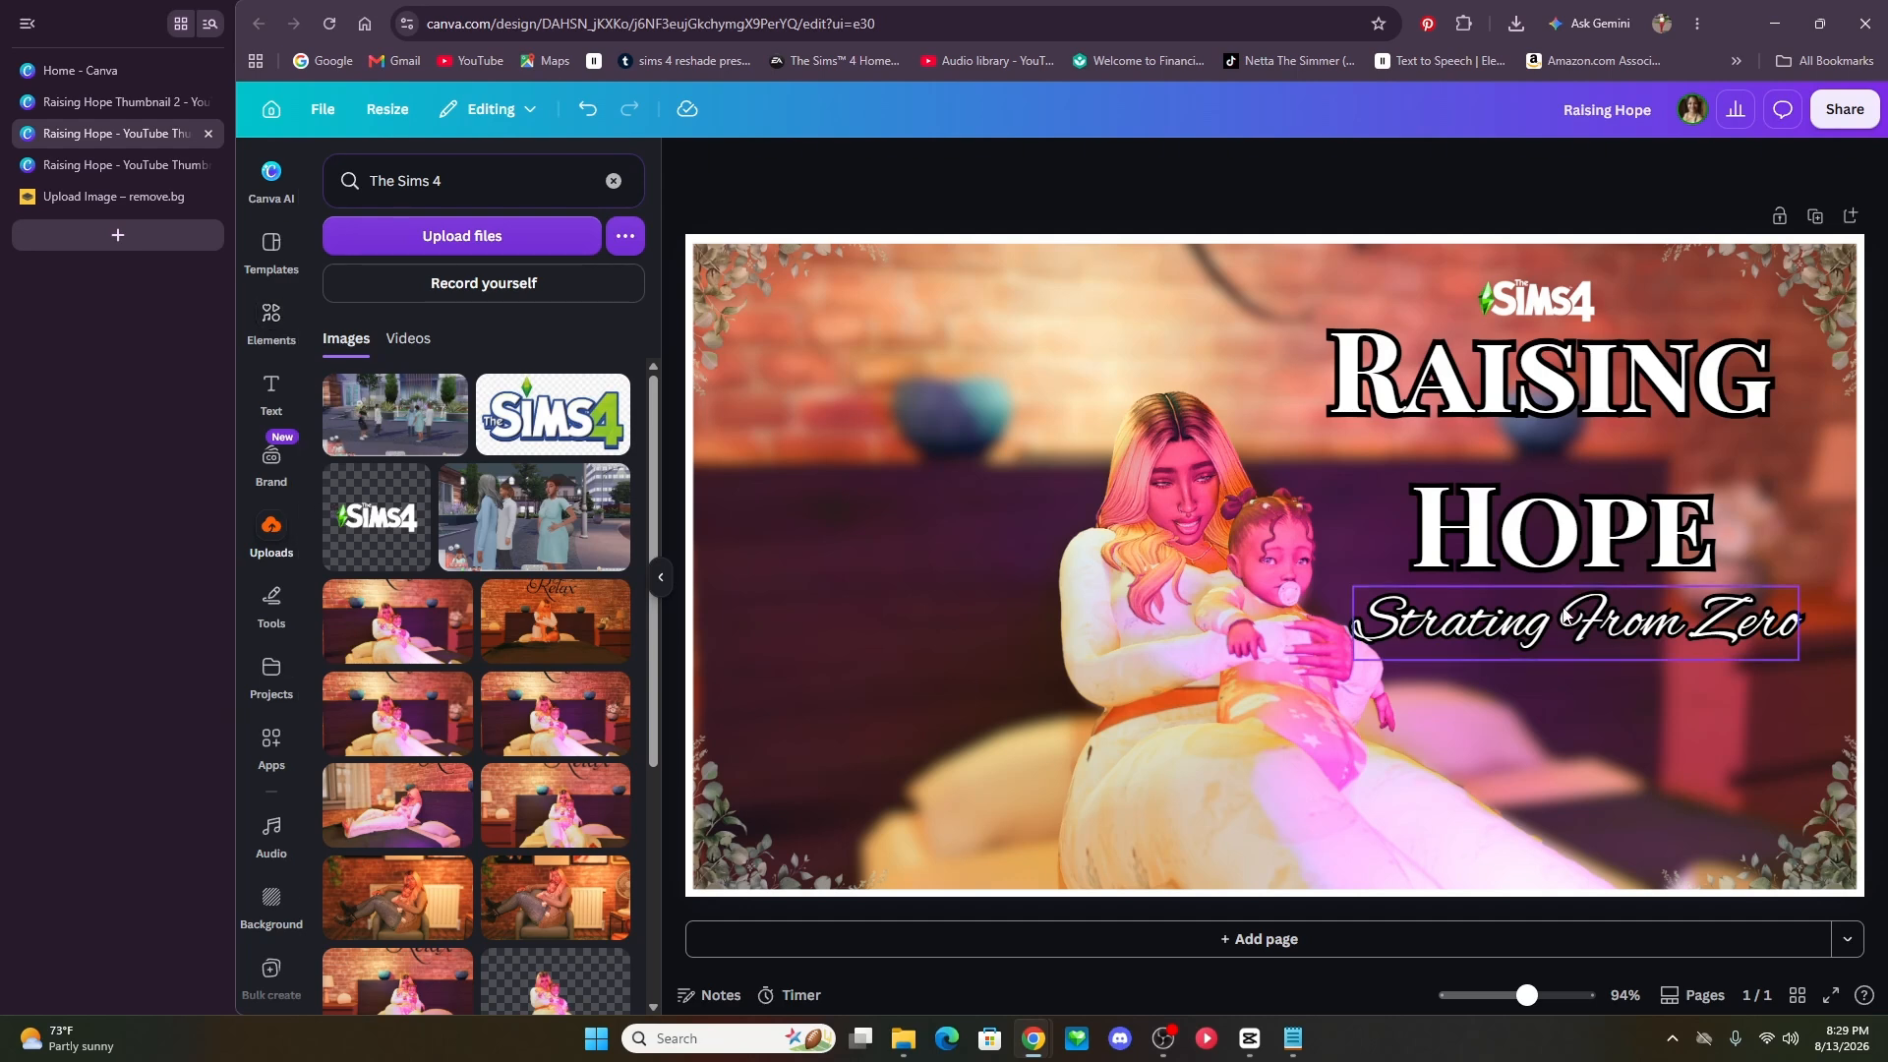
- Move the subtitle and title slightly down and to the right to leave more space below the logo
left_click_drag(1571, 622, 1632, 662)
left_click_drag(1563, 519, 1573, 533)
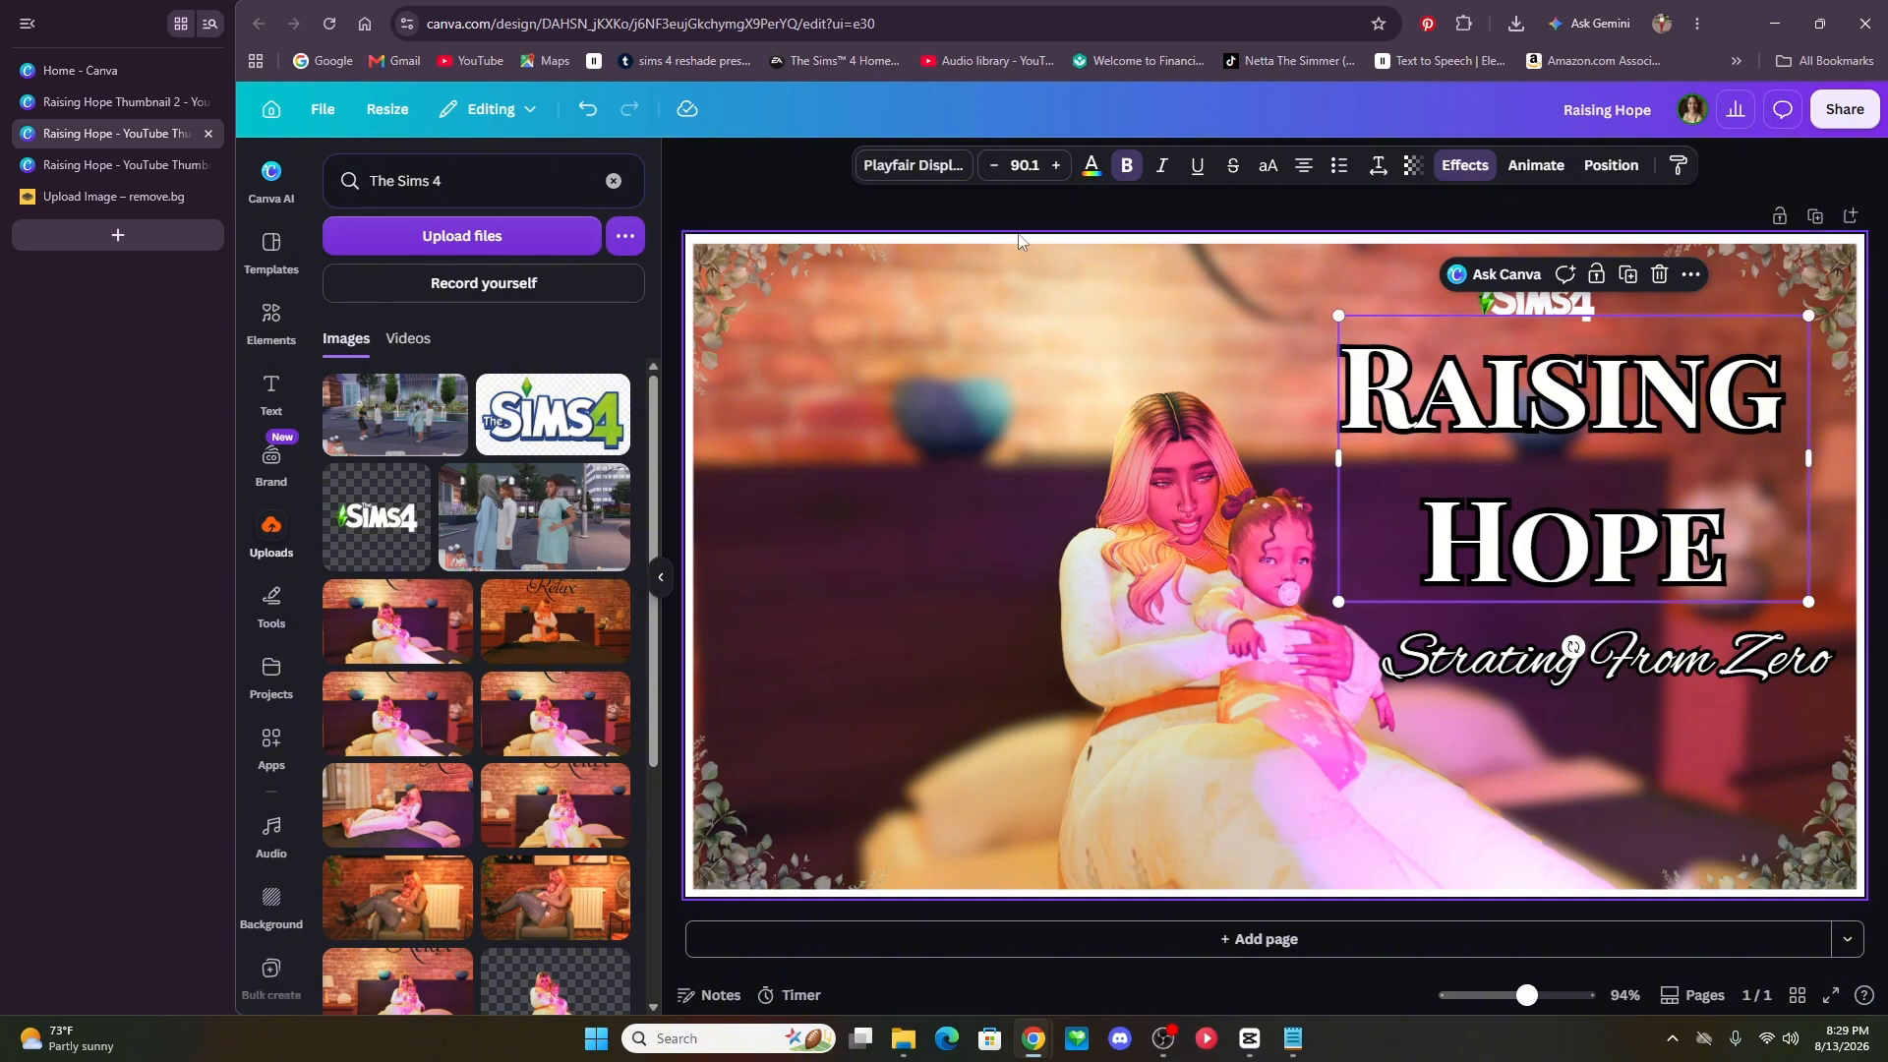
left_click(764, 192)
left_click(661, 577)
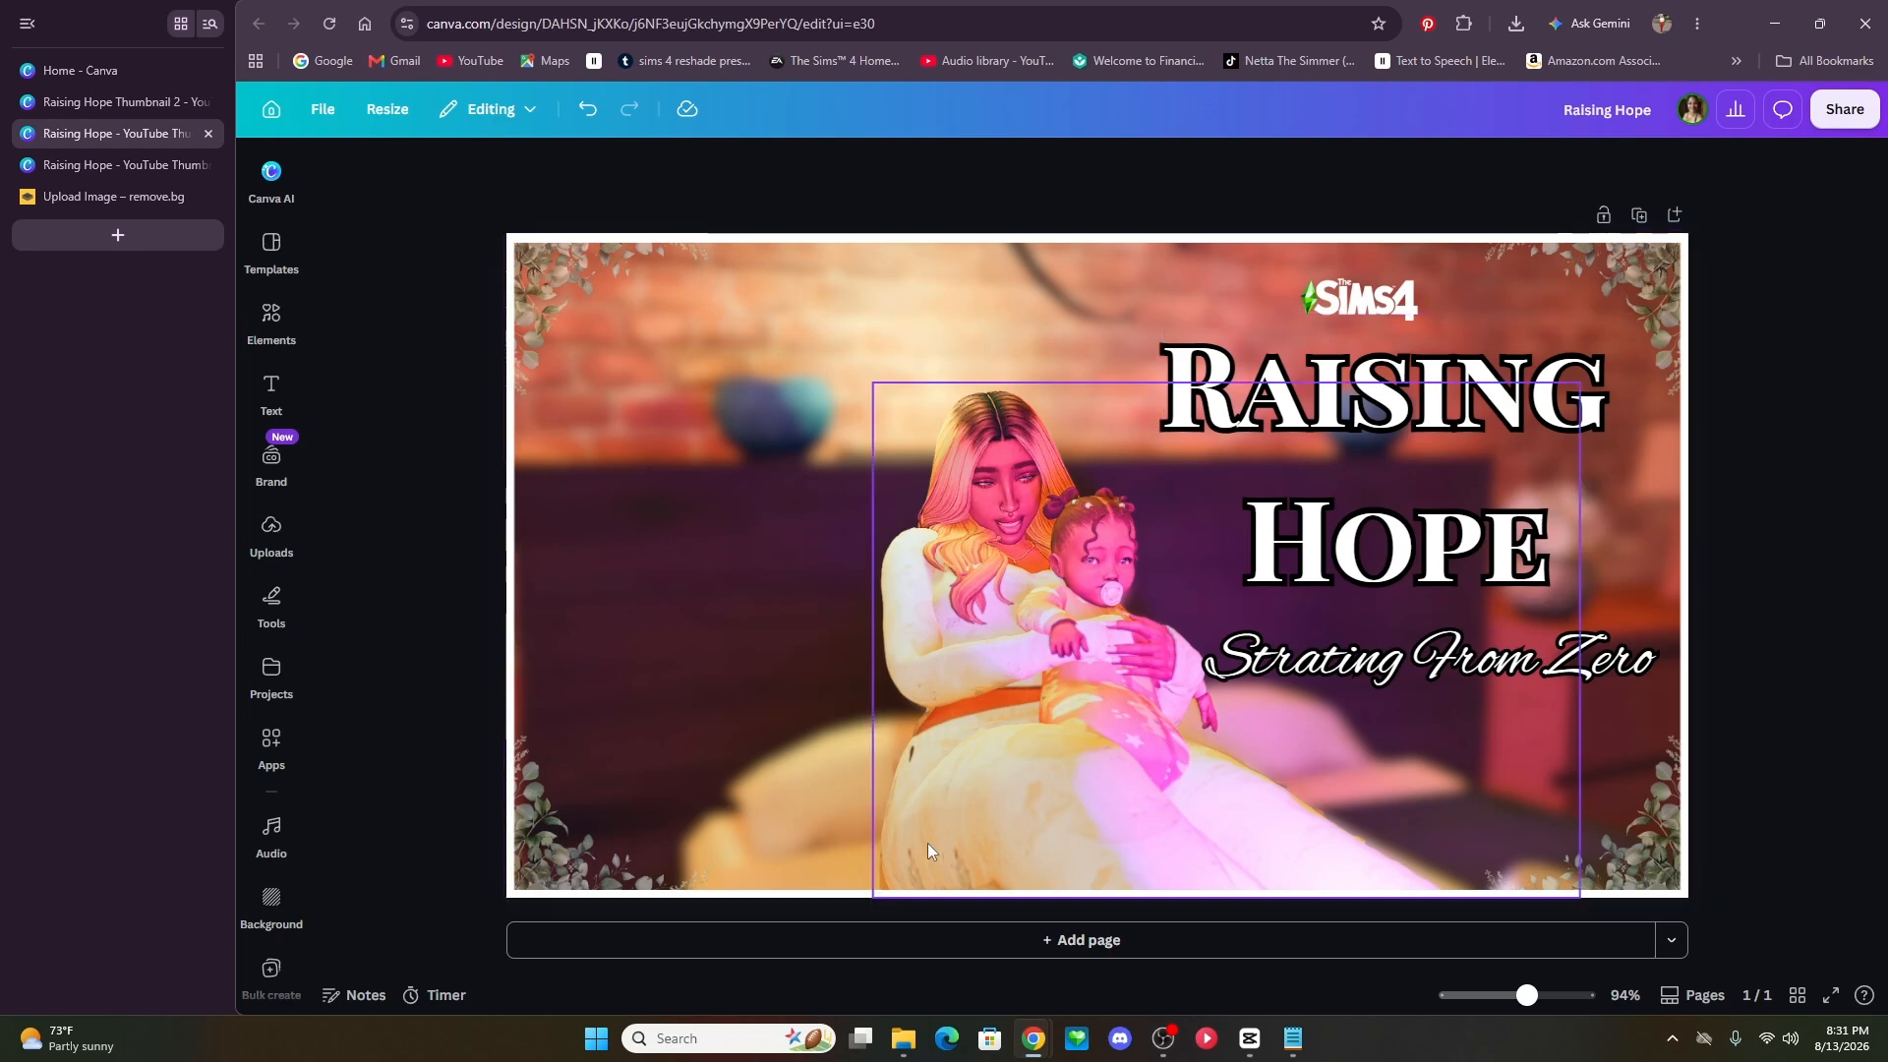
- Apply an Outline shadow to the mother-and-baby cutout and make it white
left_click(958, 605)
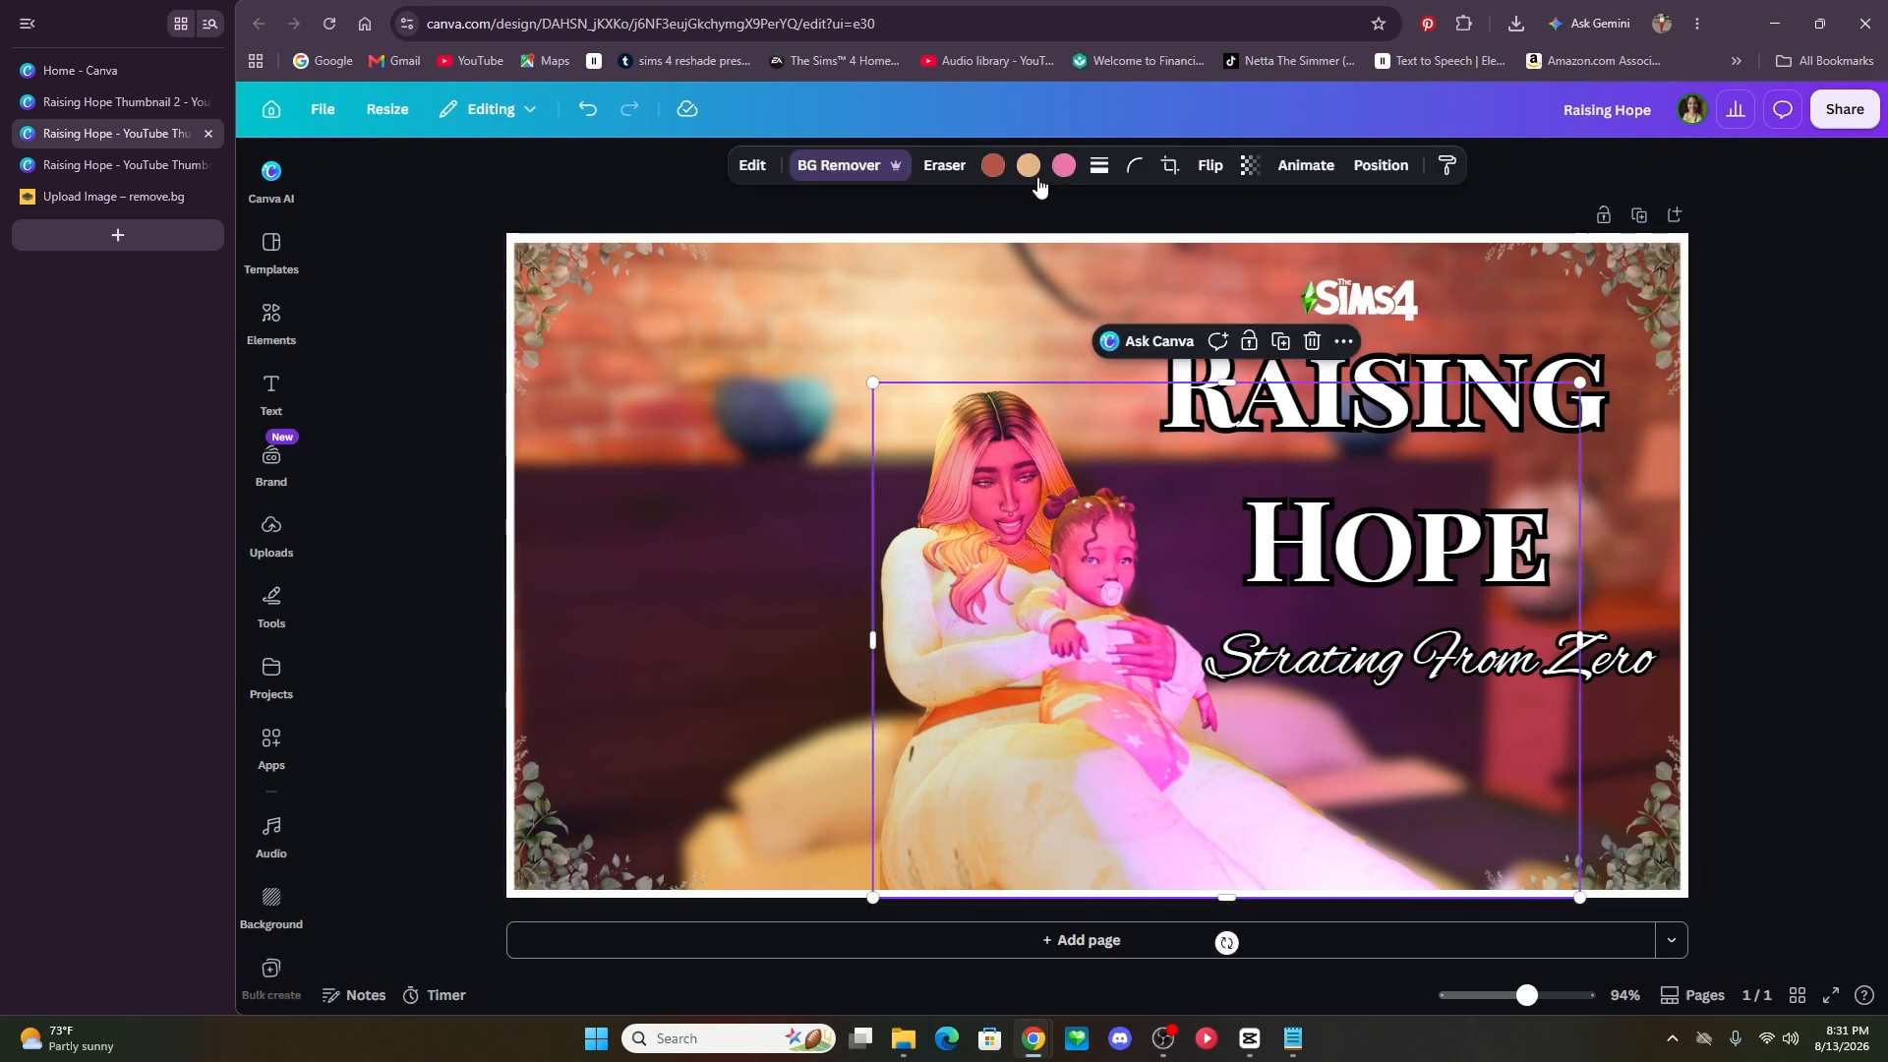
left_click(752, 165)
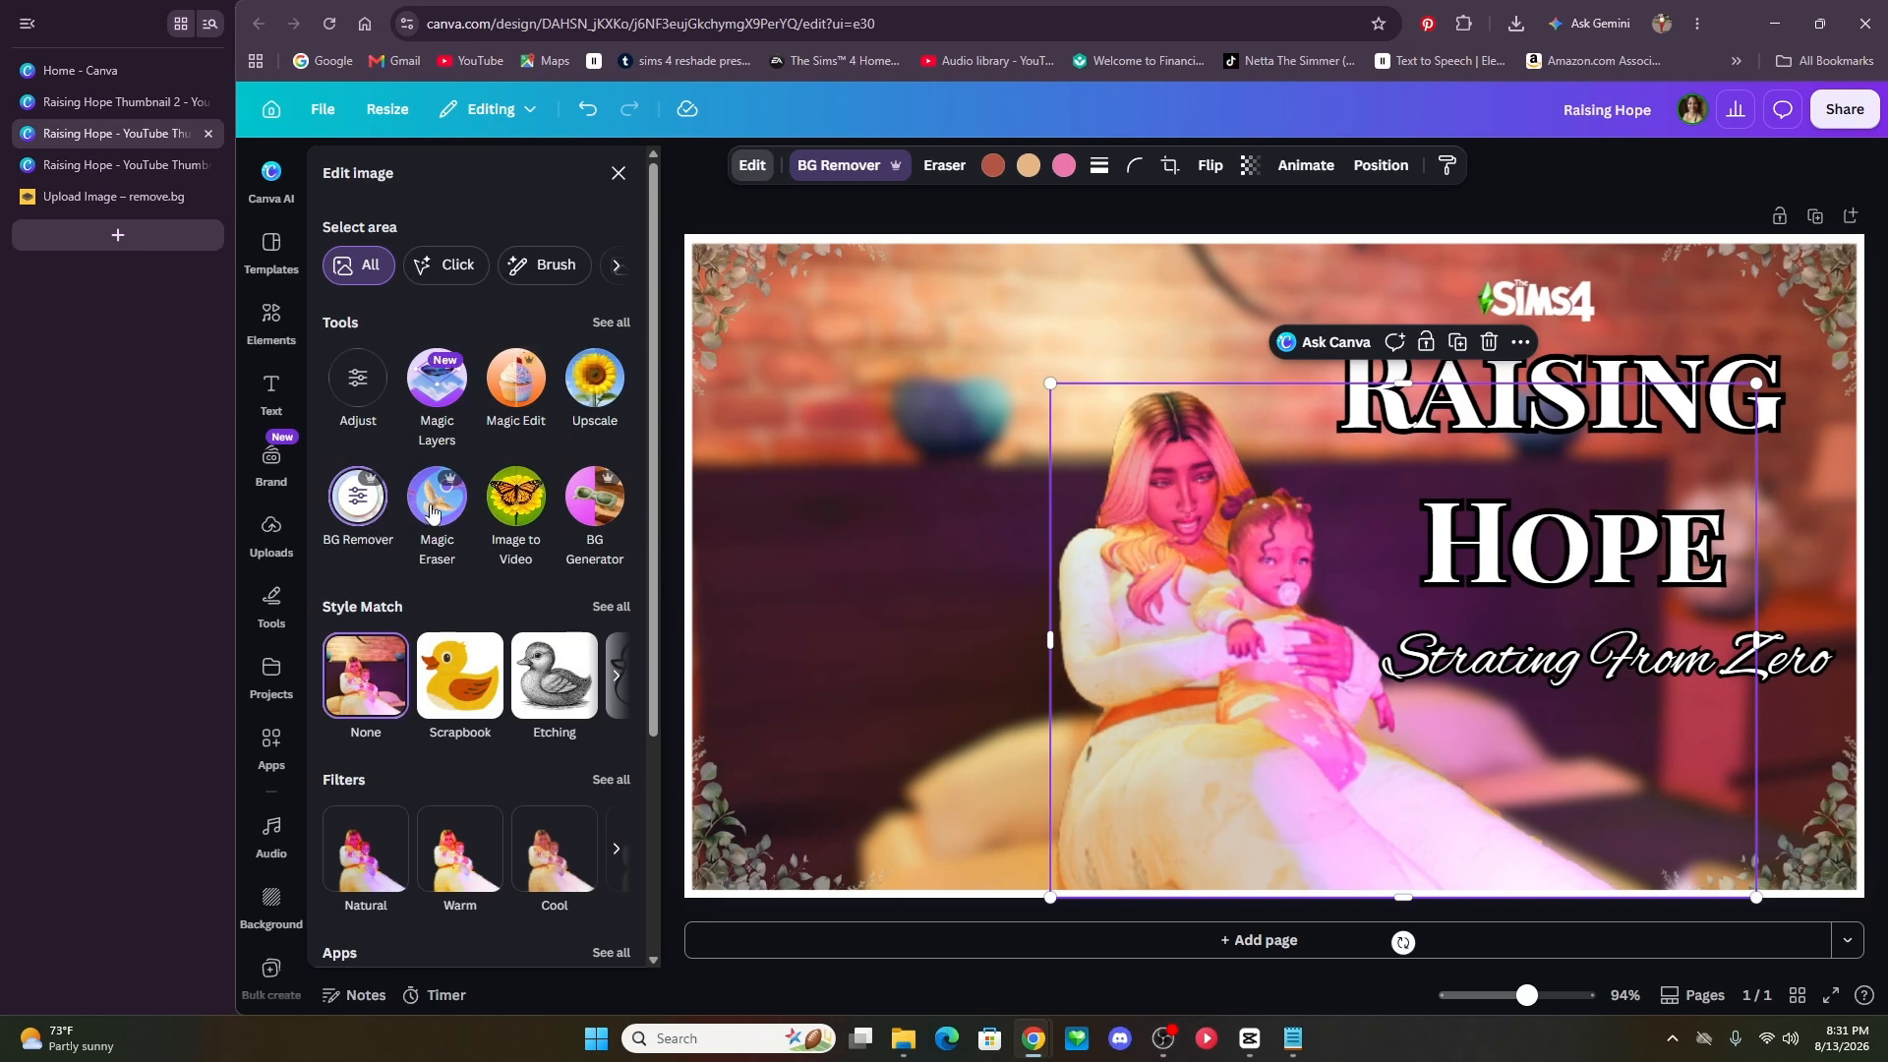
scroll(433, 551, "down", 3)
left_click(611, 822)
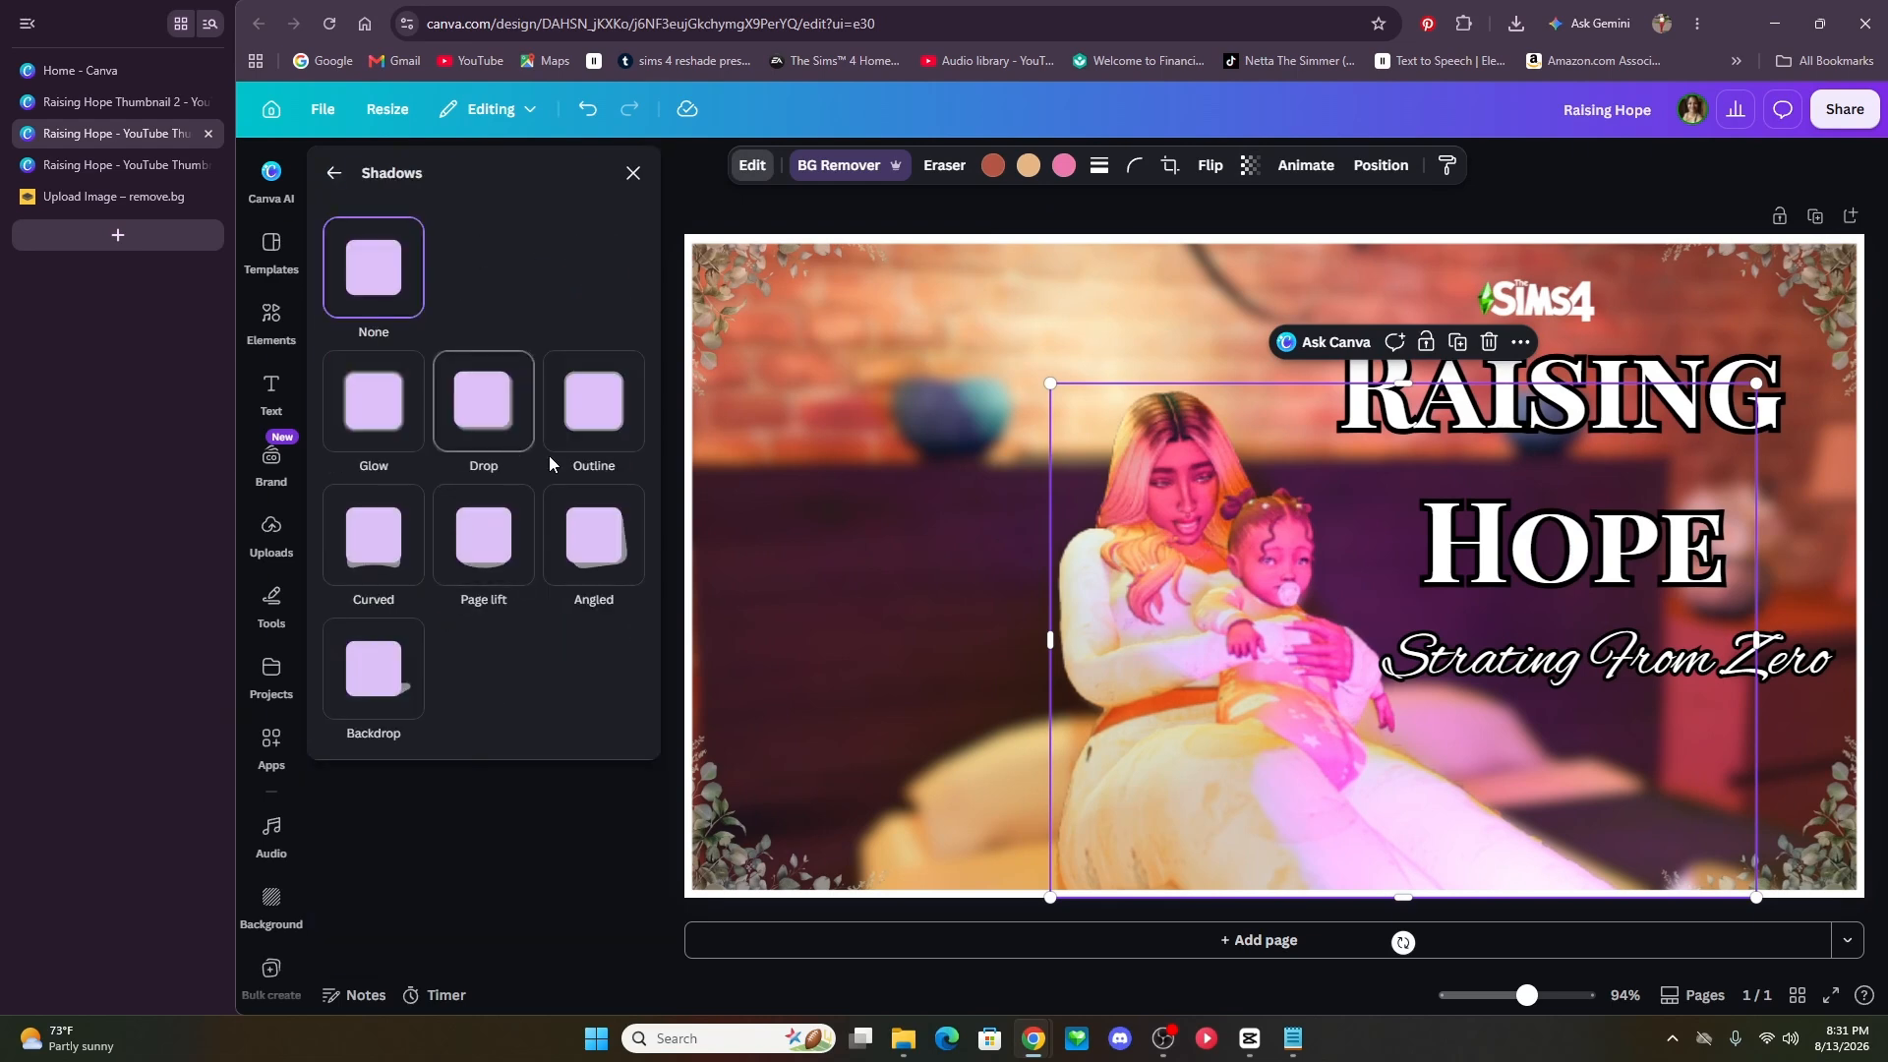
left_click(602, 433)
left_click(630, 576)
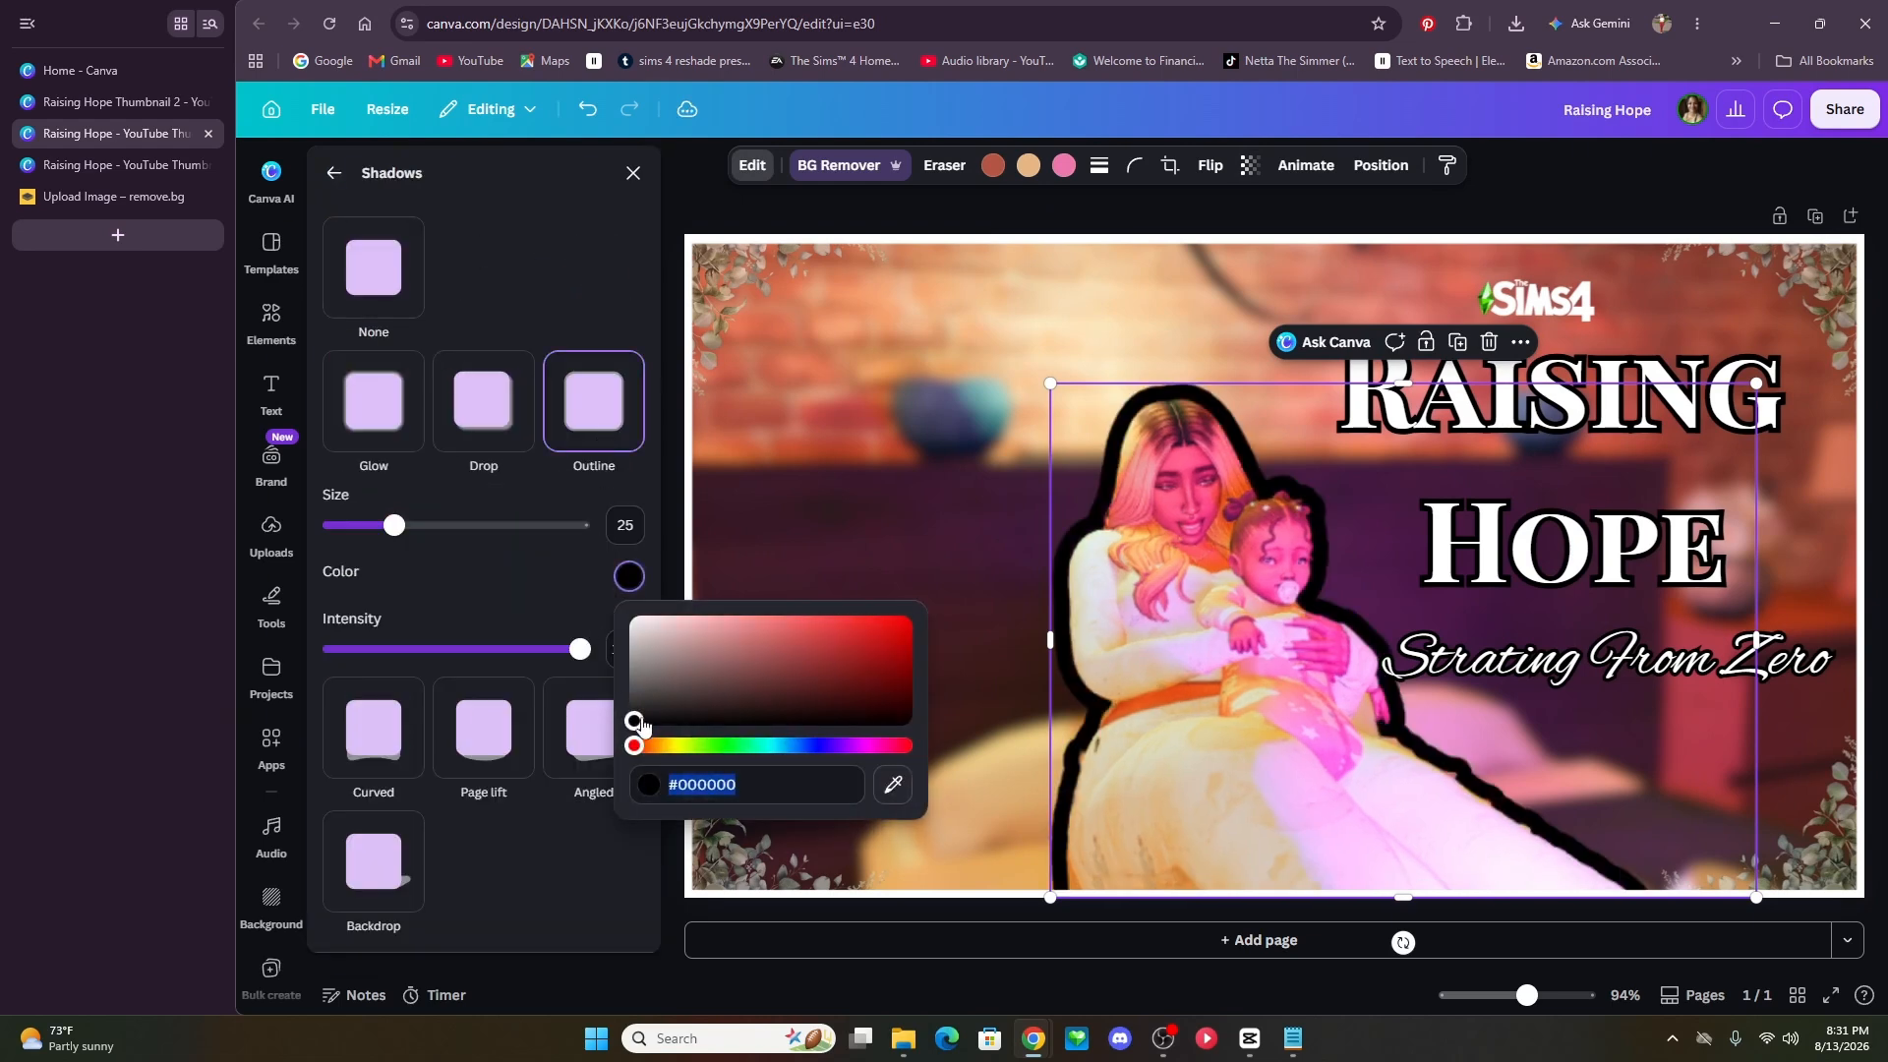
left_click_drag(638, 724, 629, 618)
left_click(419, 551)
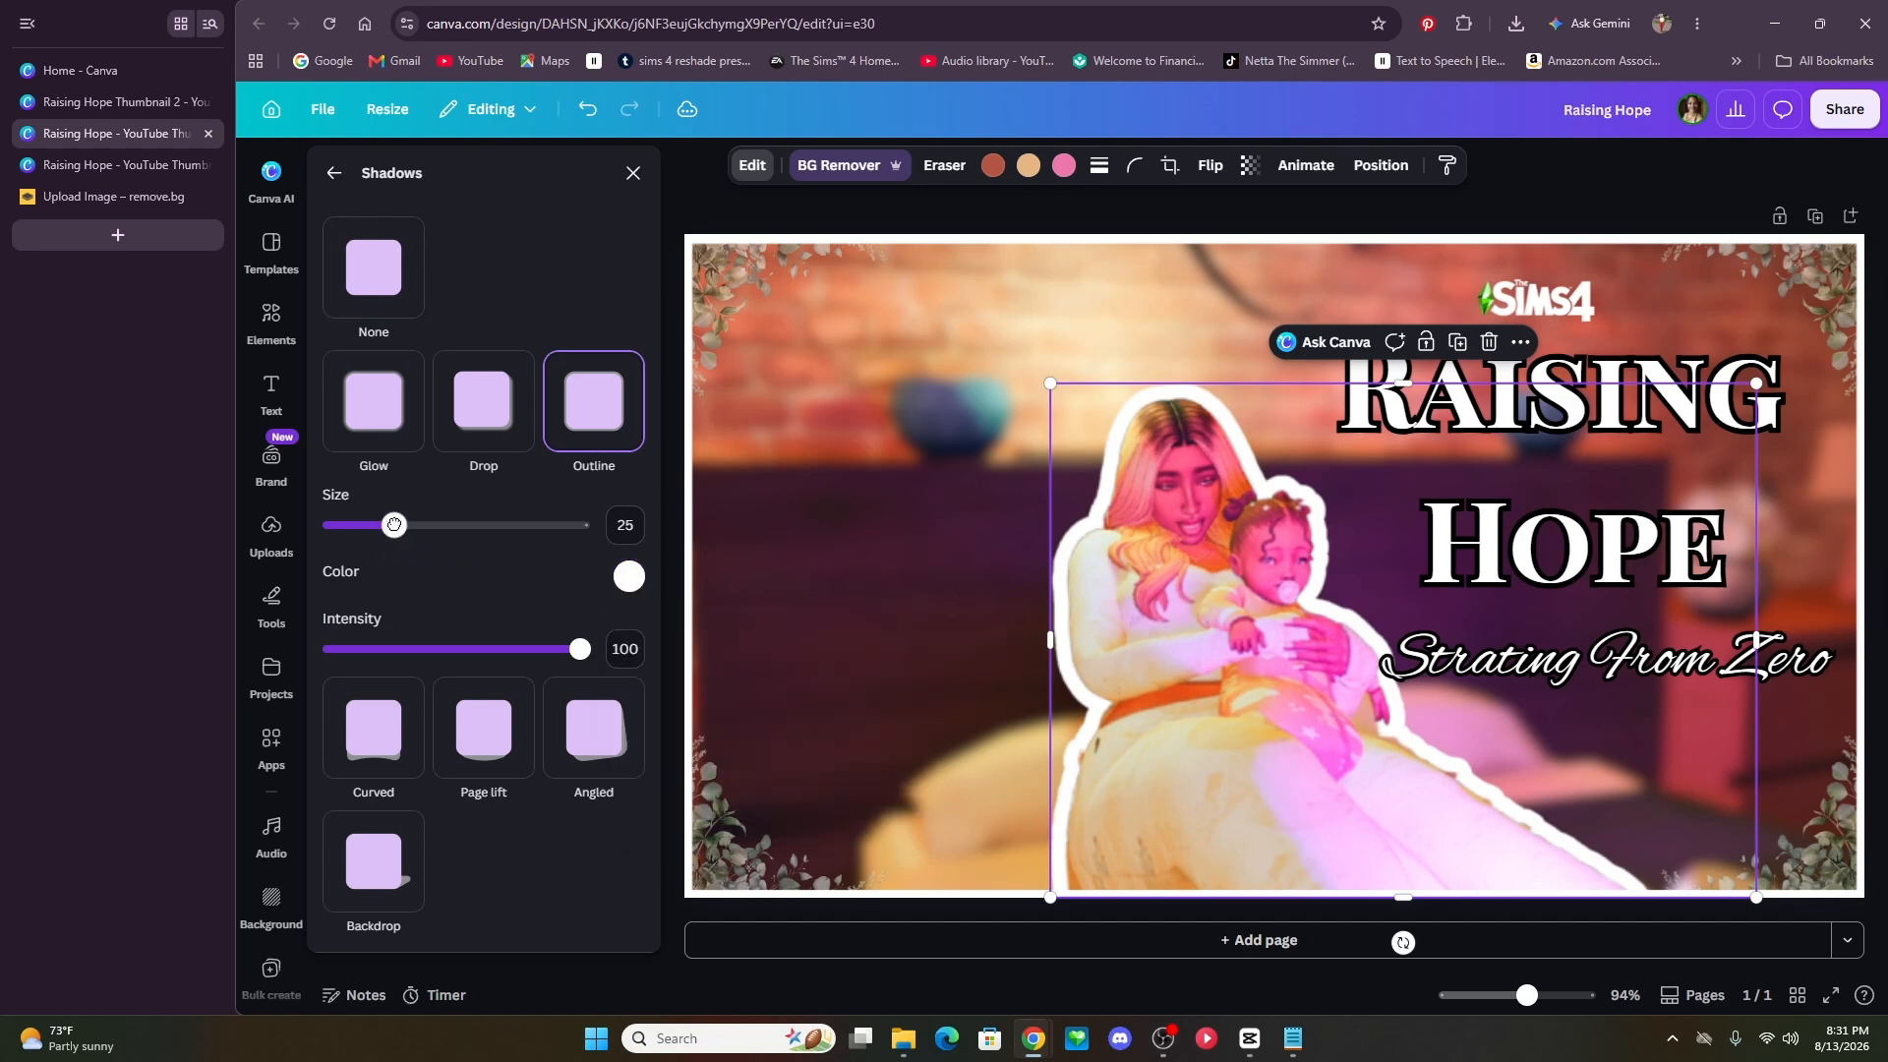
- Set the cutout outline's size to 8 and its intensity to 60
left_click_drag(394, 524, 350, 524)
left_click_drag(580, 649, 558, 649)
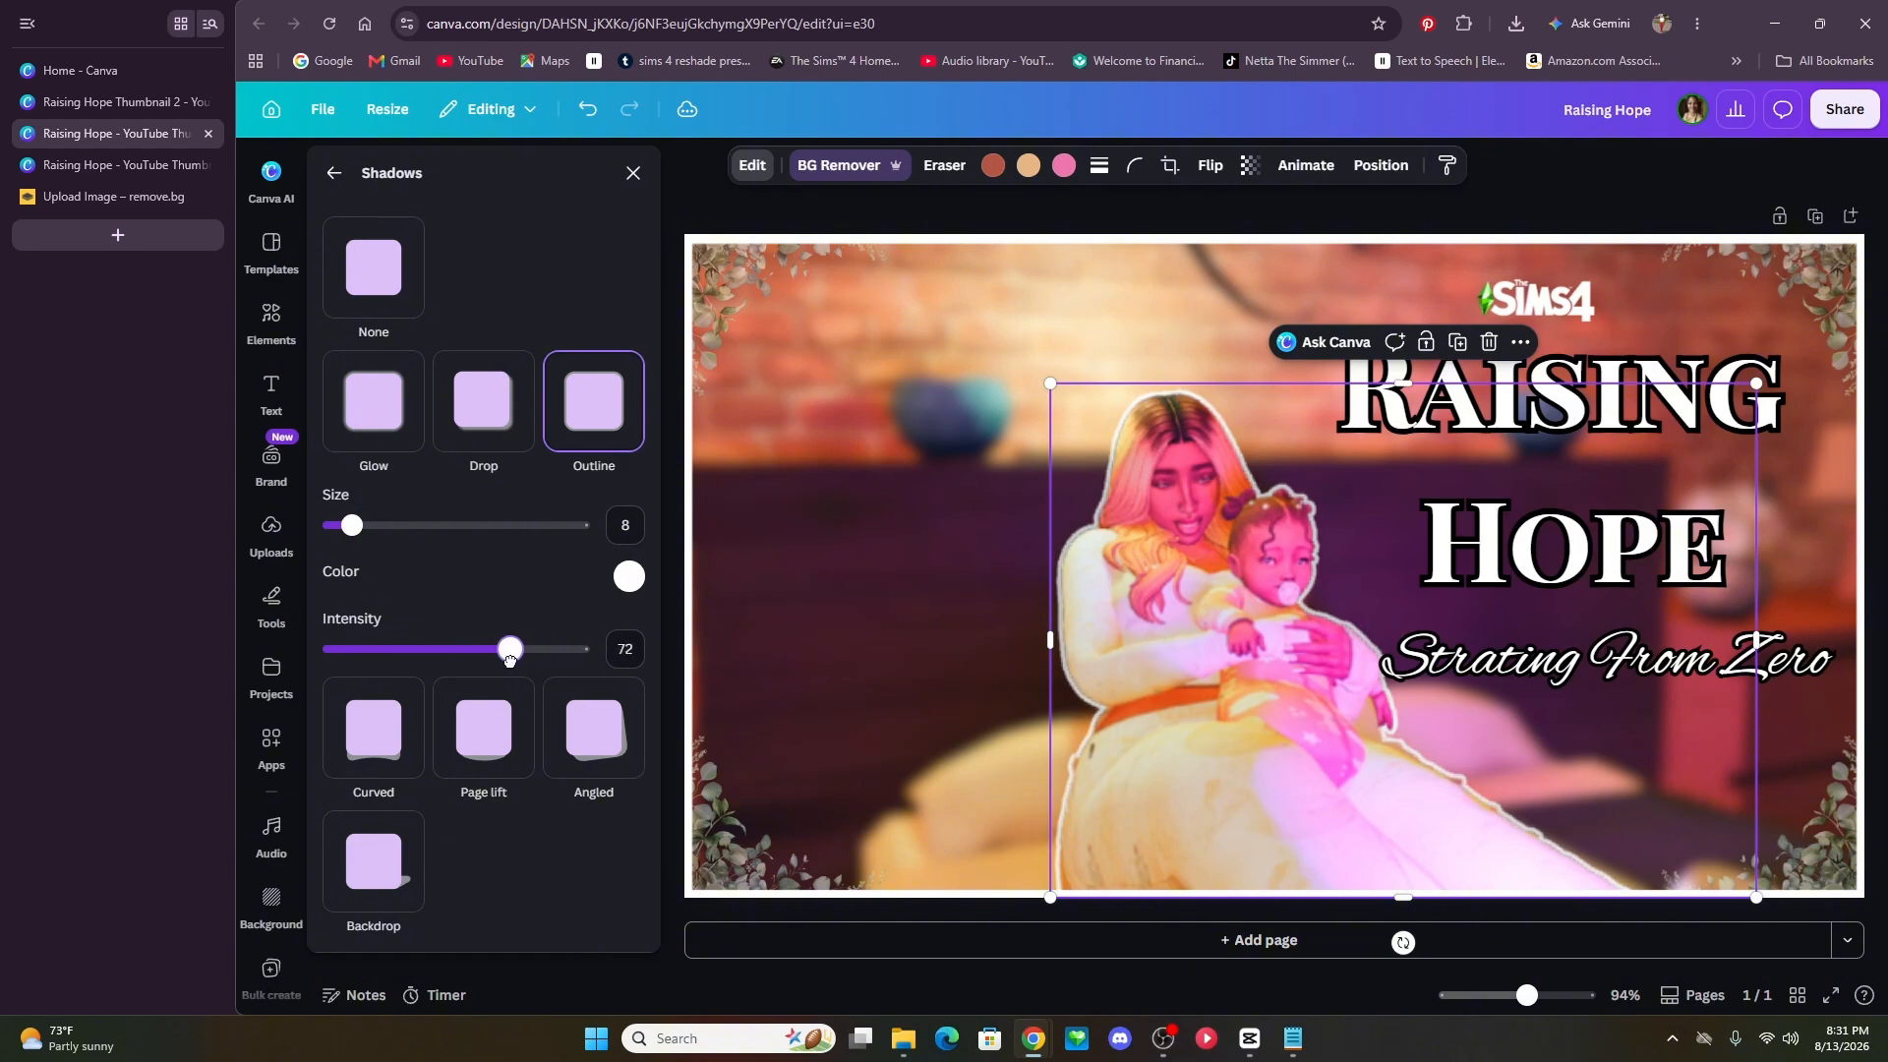
left_click_drag(509, 659, 470, 658)
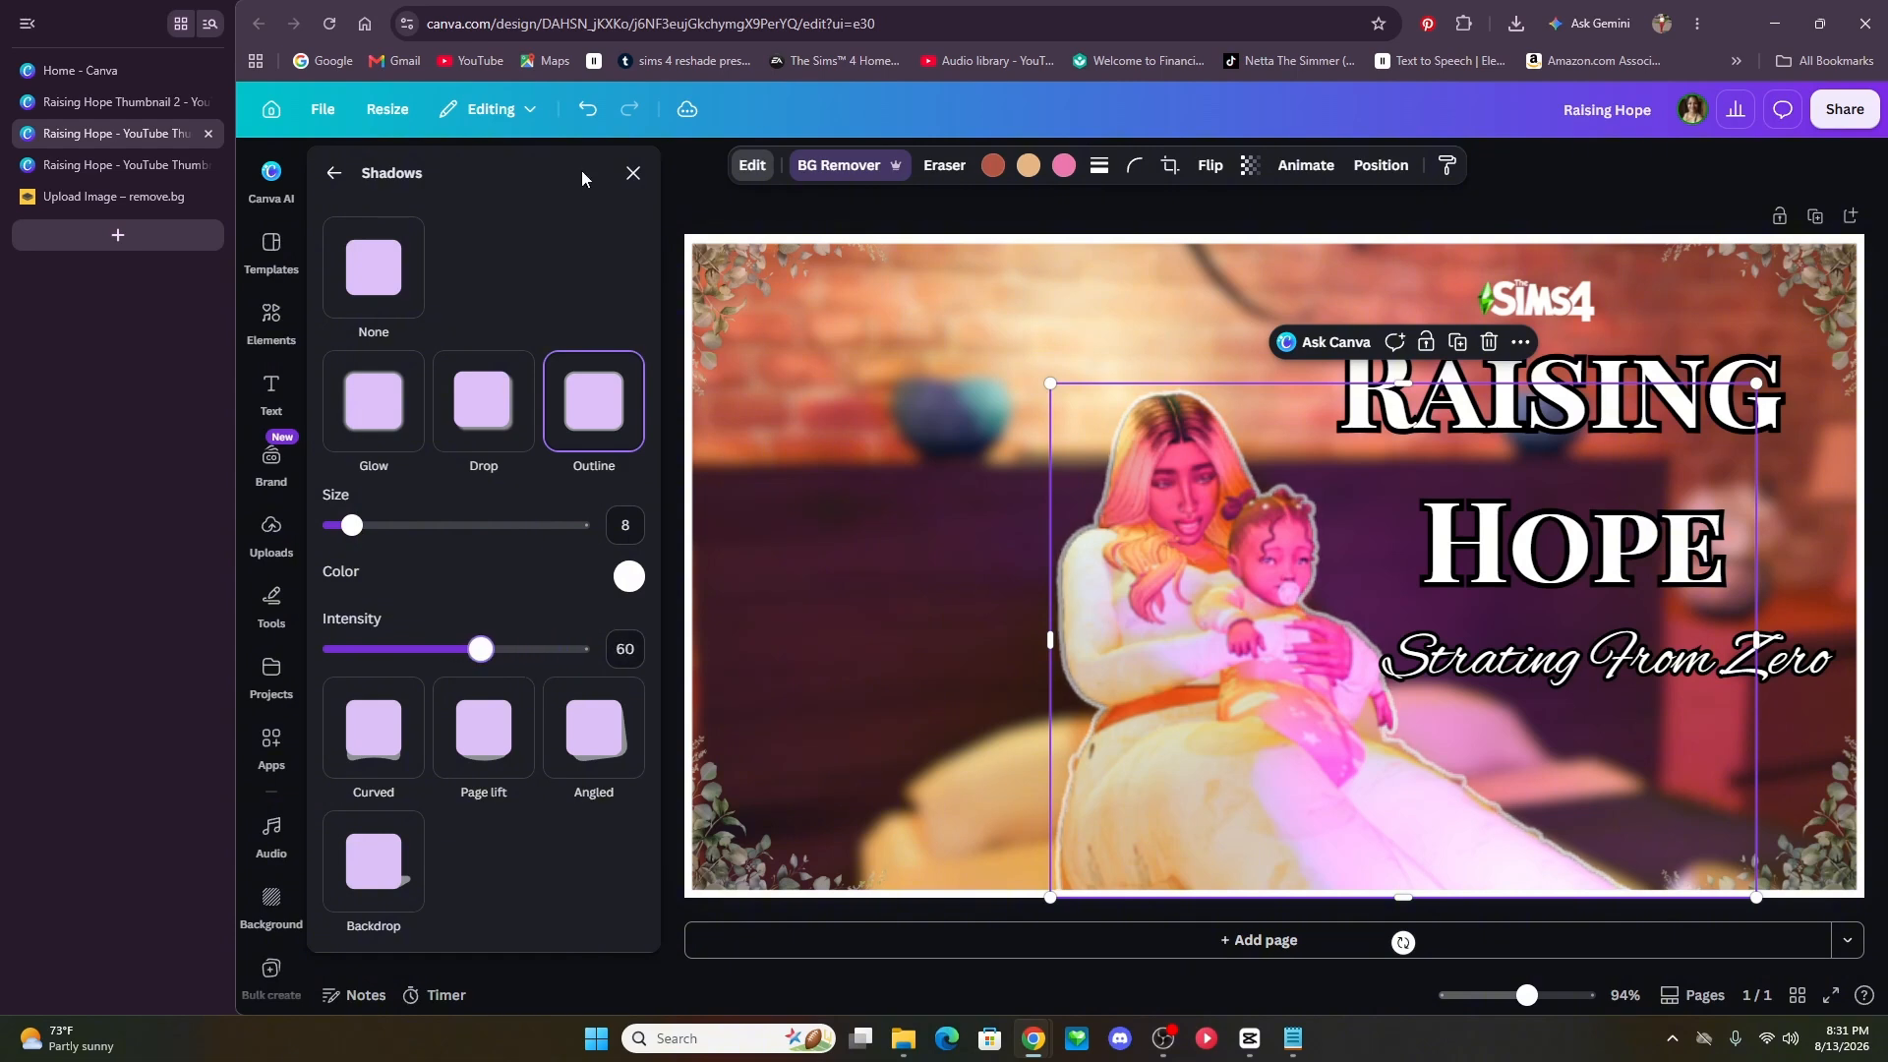
left_click(633, 173)
left_click(432, 325)
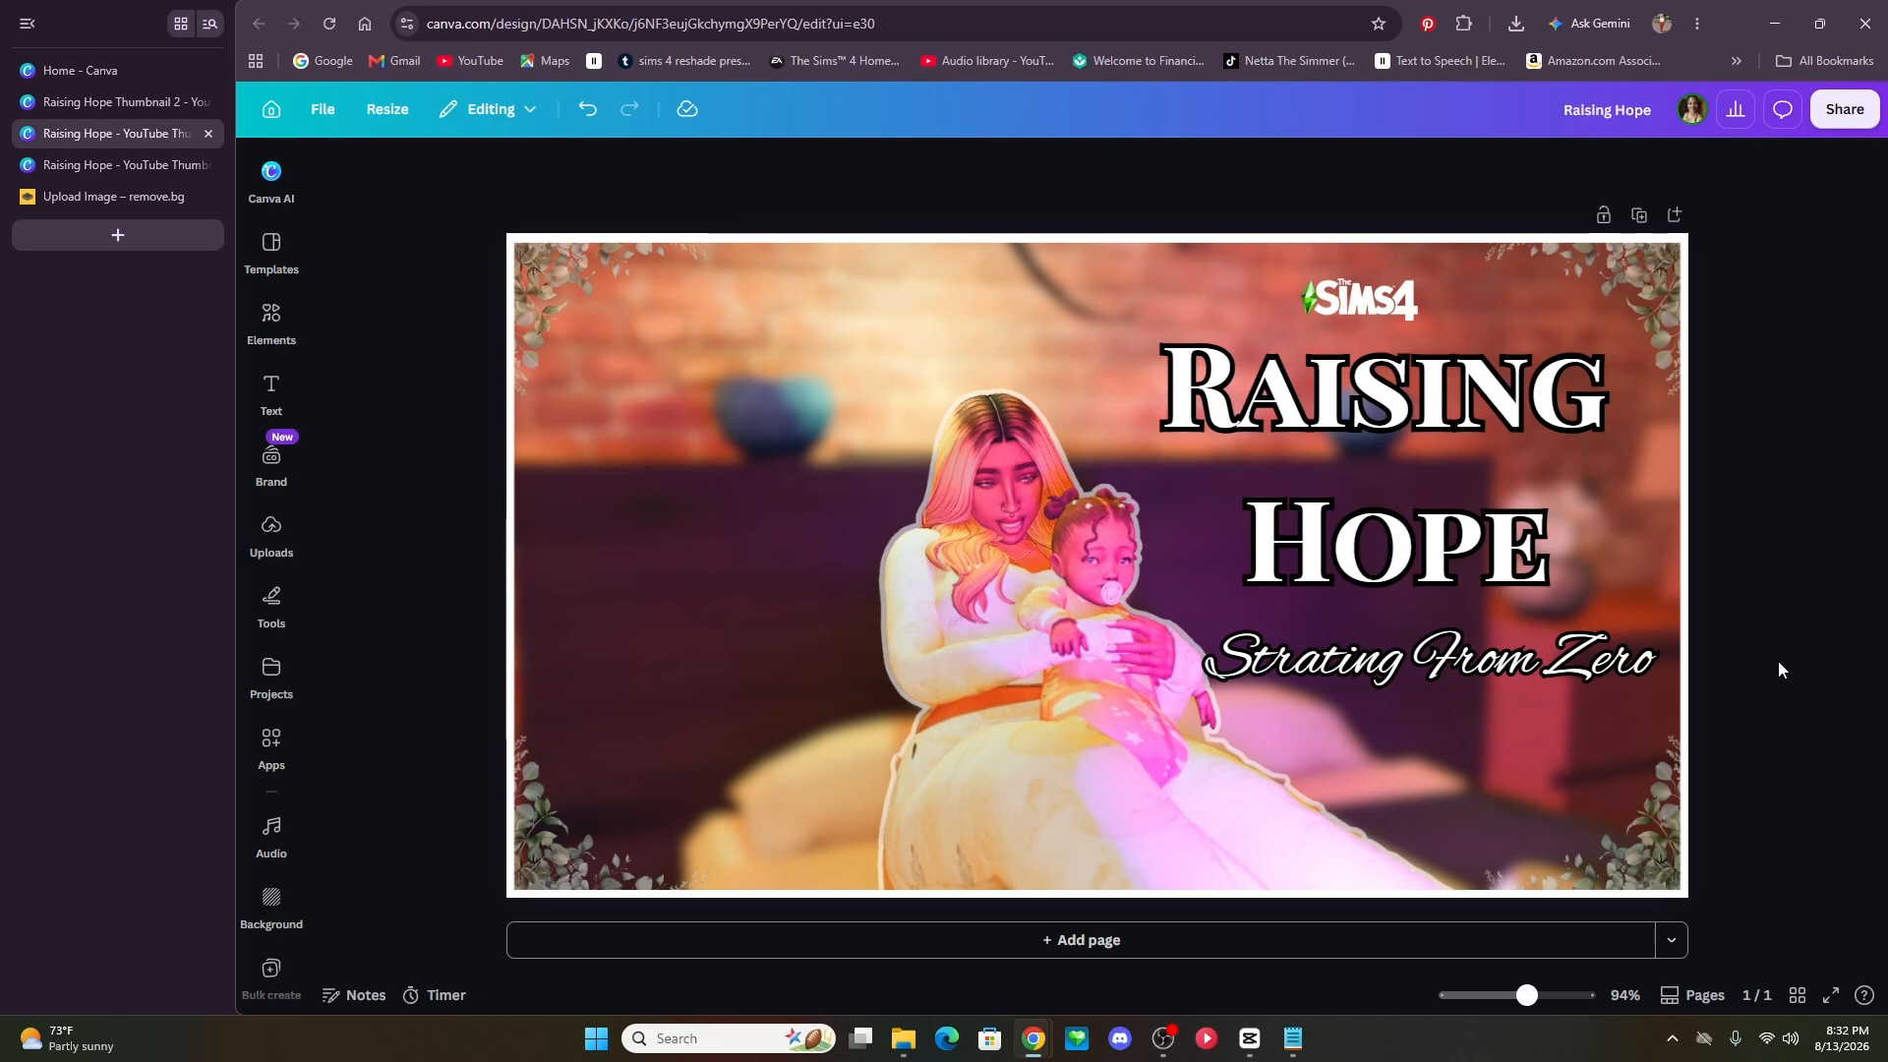
- Clear the "The Sims 4" search from the uploads so all uploaded images are listed
left_click(270, 320)
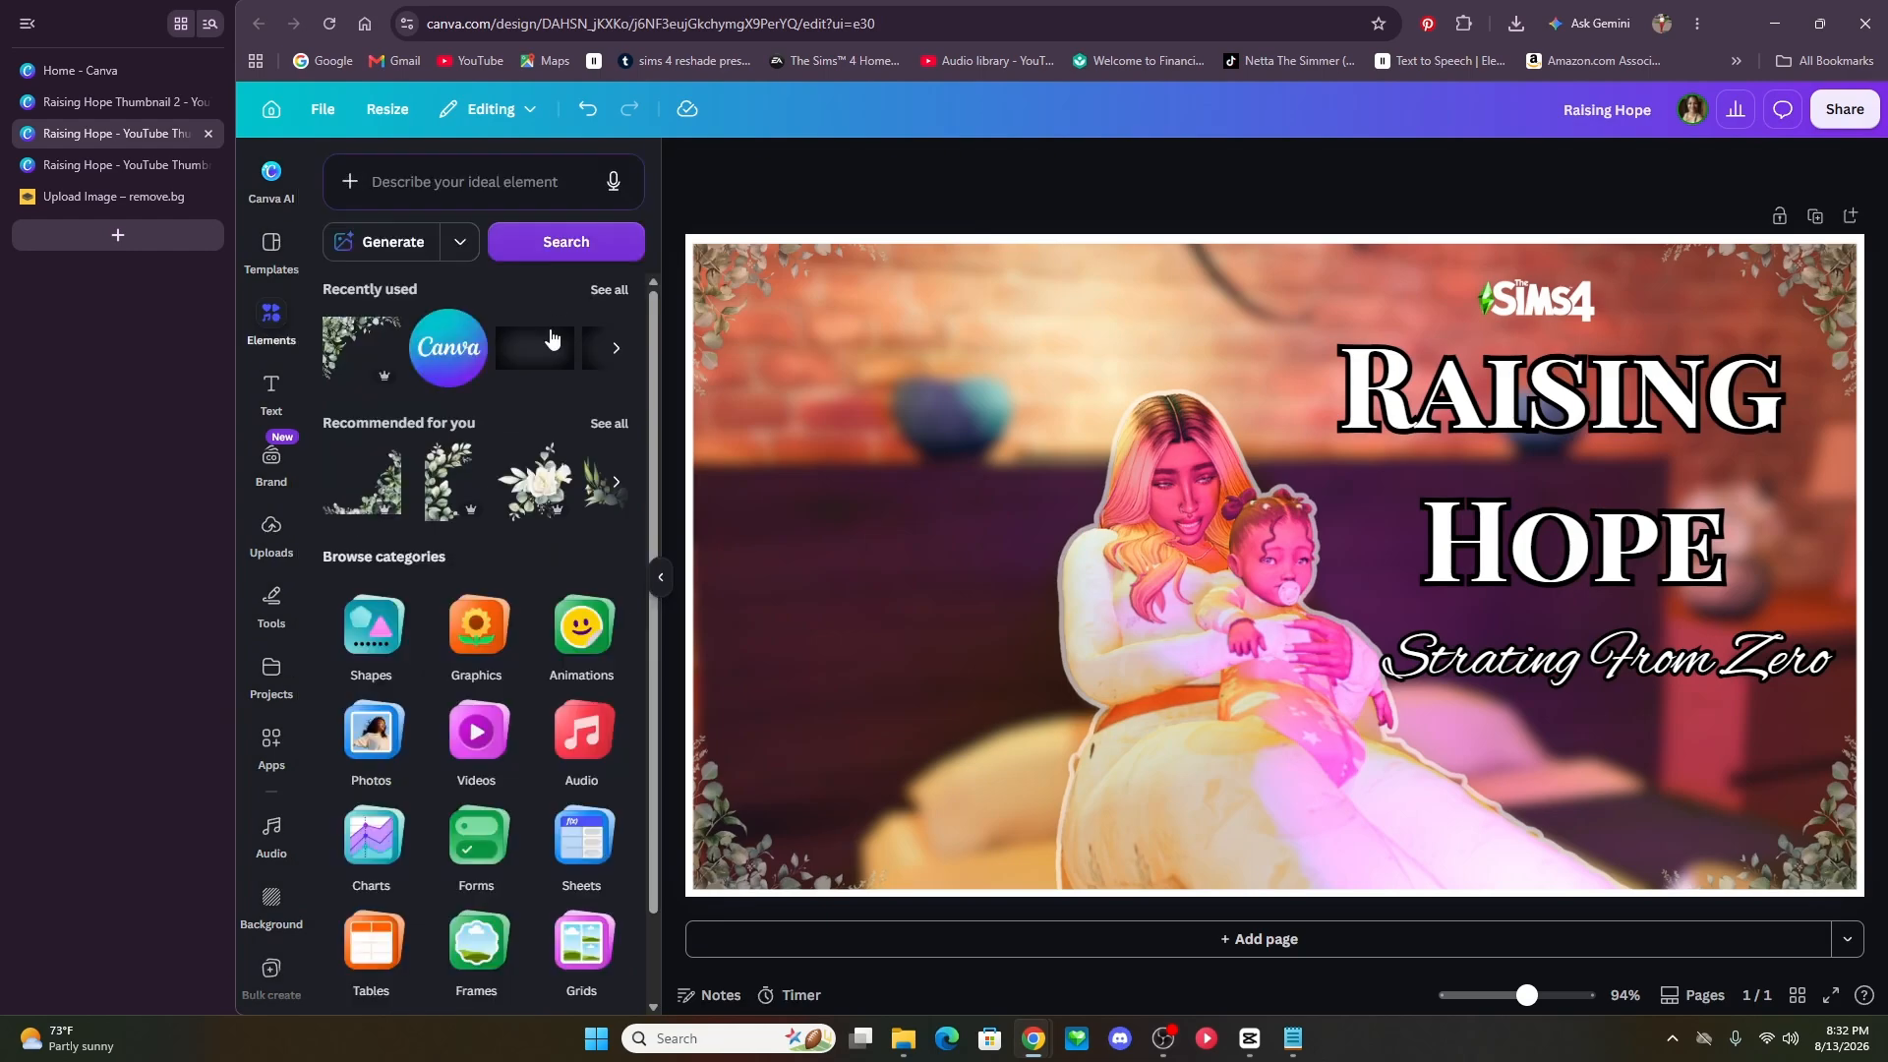
left_click(271, 536)
scroll(474, 572, "down", 10)
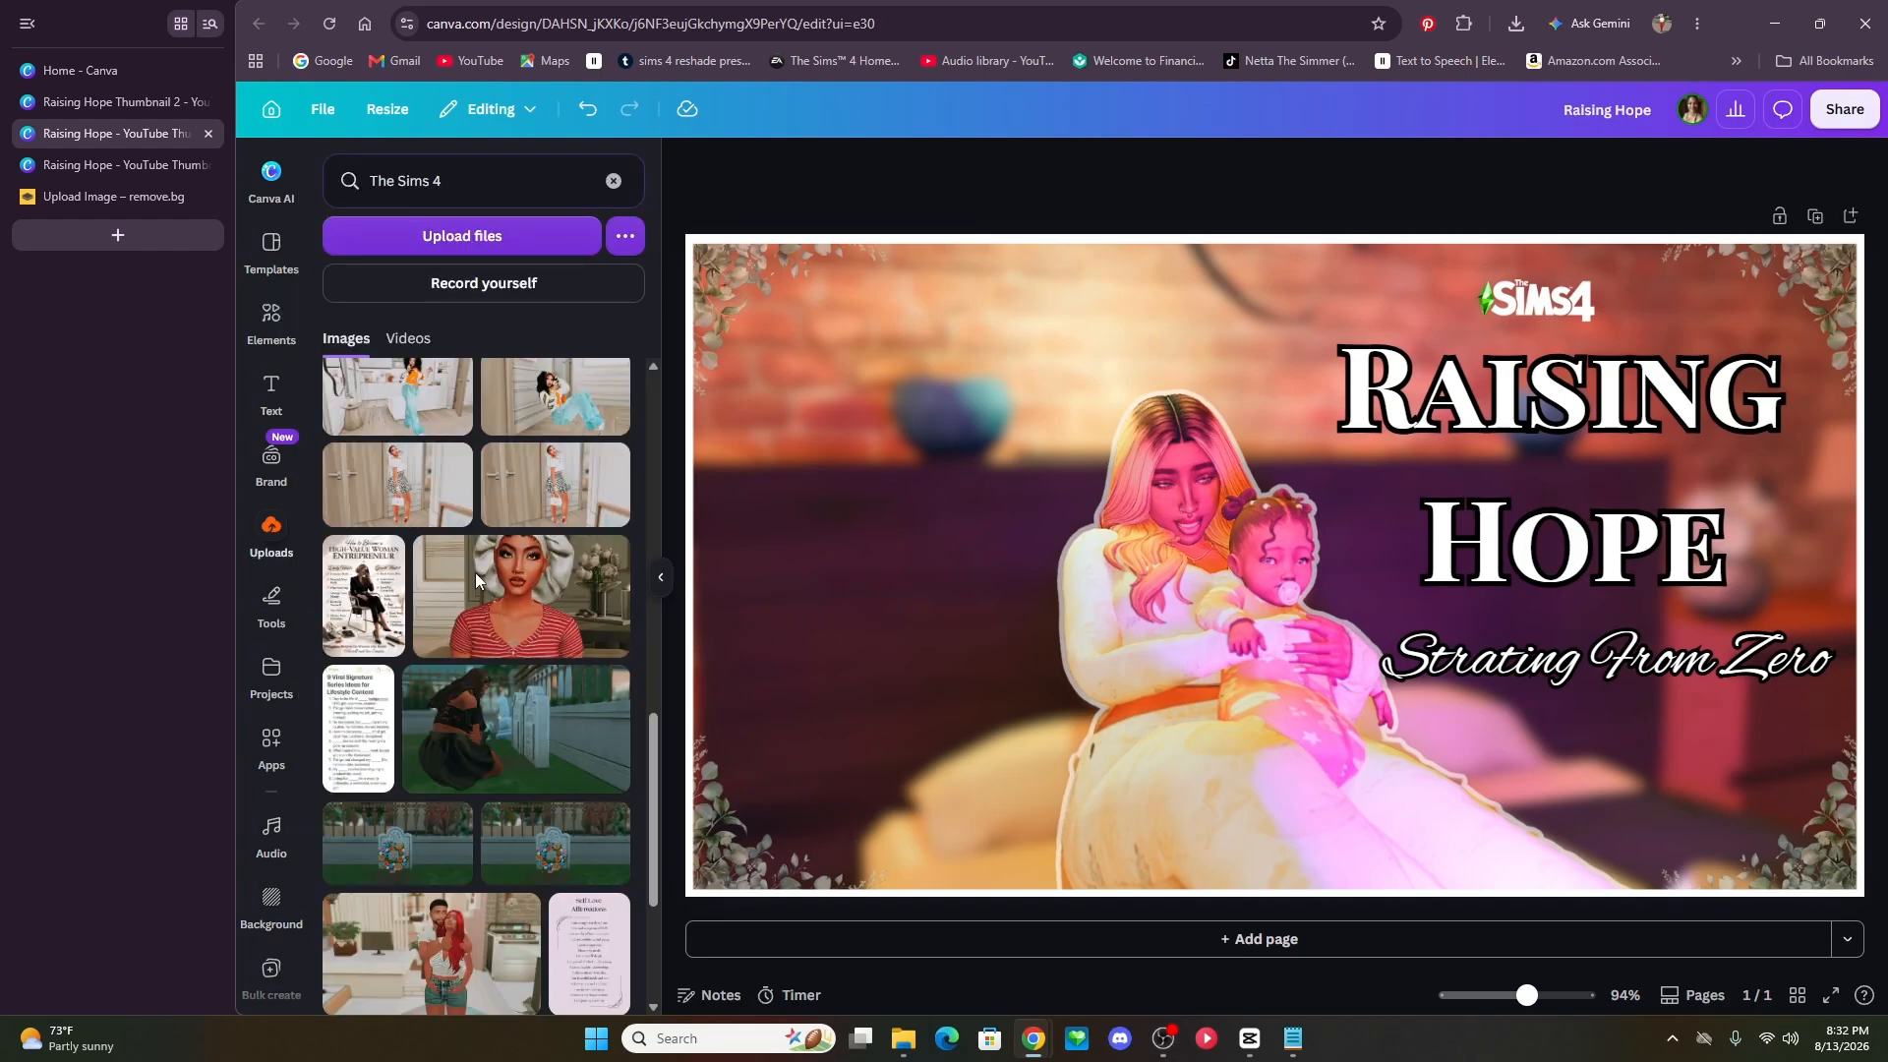
scroll(477, 580, "up", 10)
left_click(512, 189)
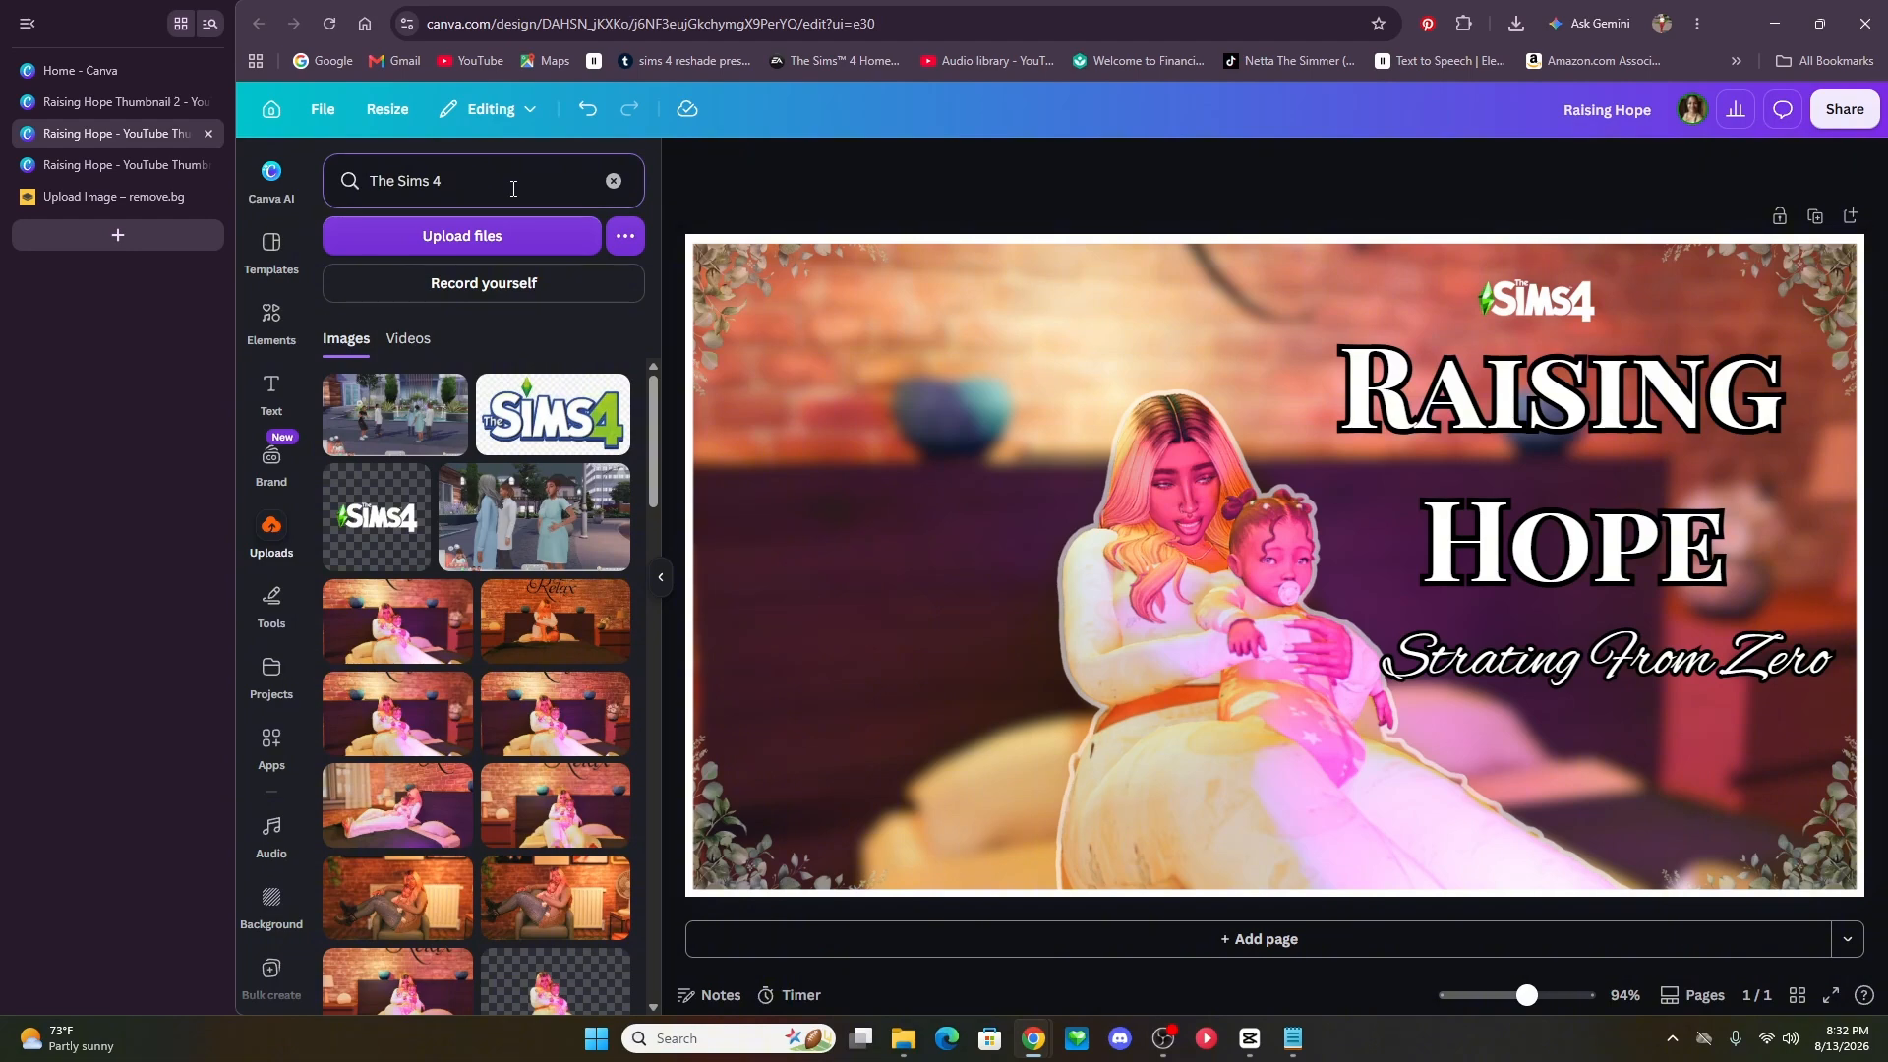
key("BackSpace")
key("BackSpace")
key("BackSpace")
key("BackSpace")
key("BackSpace")
key("BackSpace")
key("BackSpace")
key("BackSpace")
key("BackSpace")
- Insert the uploaded night city skyline image and move it to the right half of the design
scroll(455, 706, "down", 5)
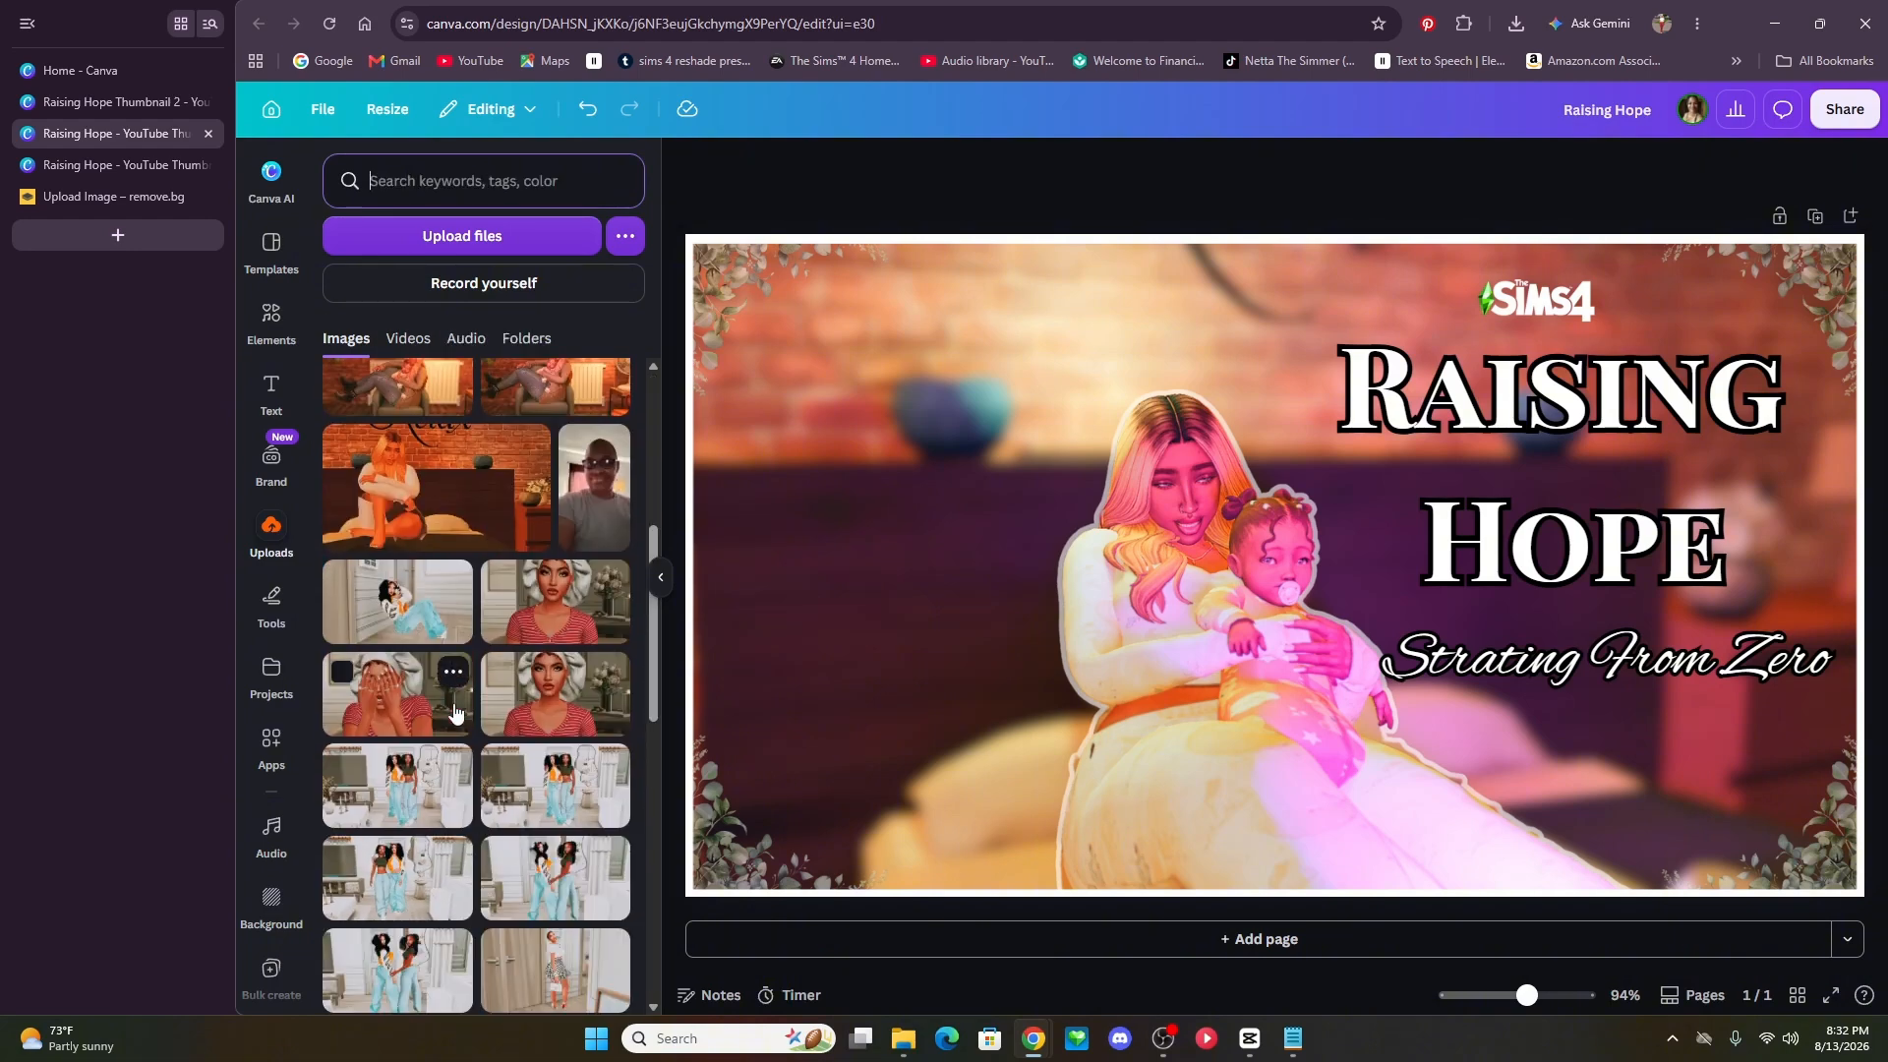
scroll(455, 706, "up", 5)
left_click(384, 516)
left_click_drag(1258, 602, 1437, 653)
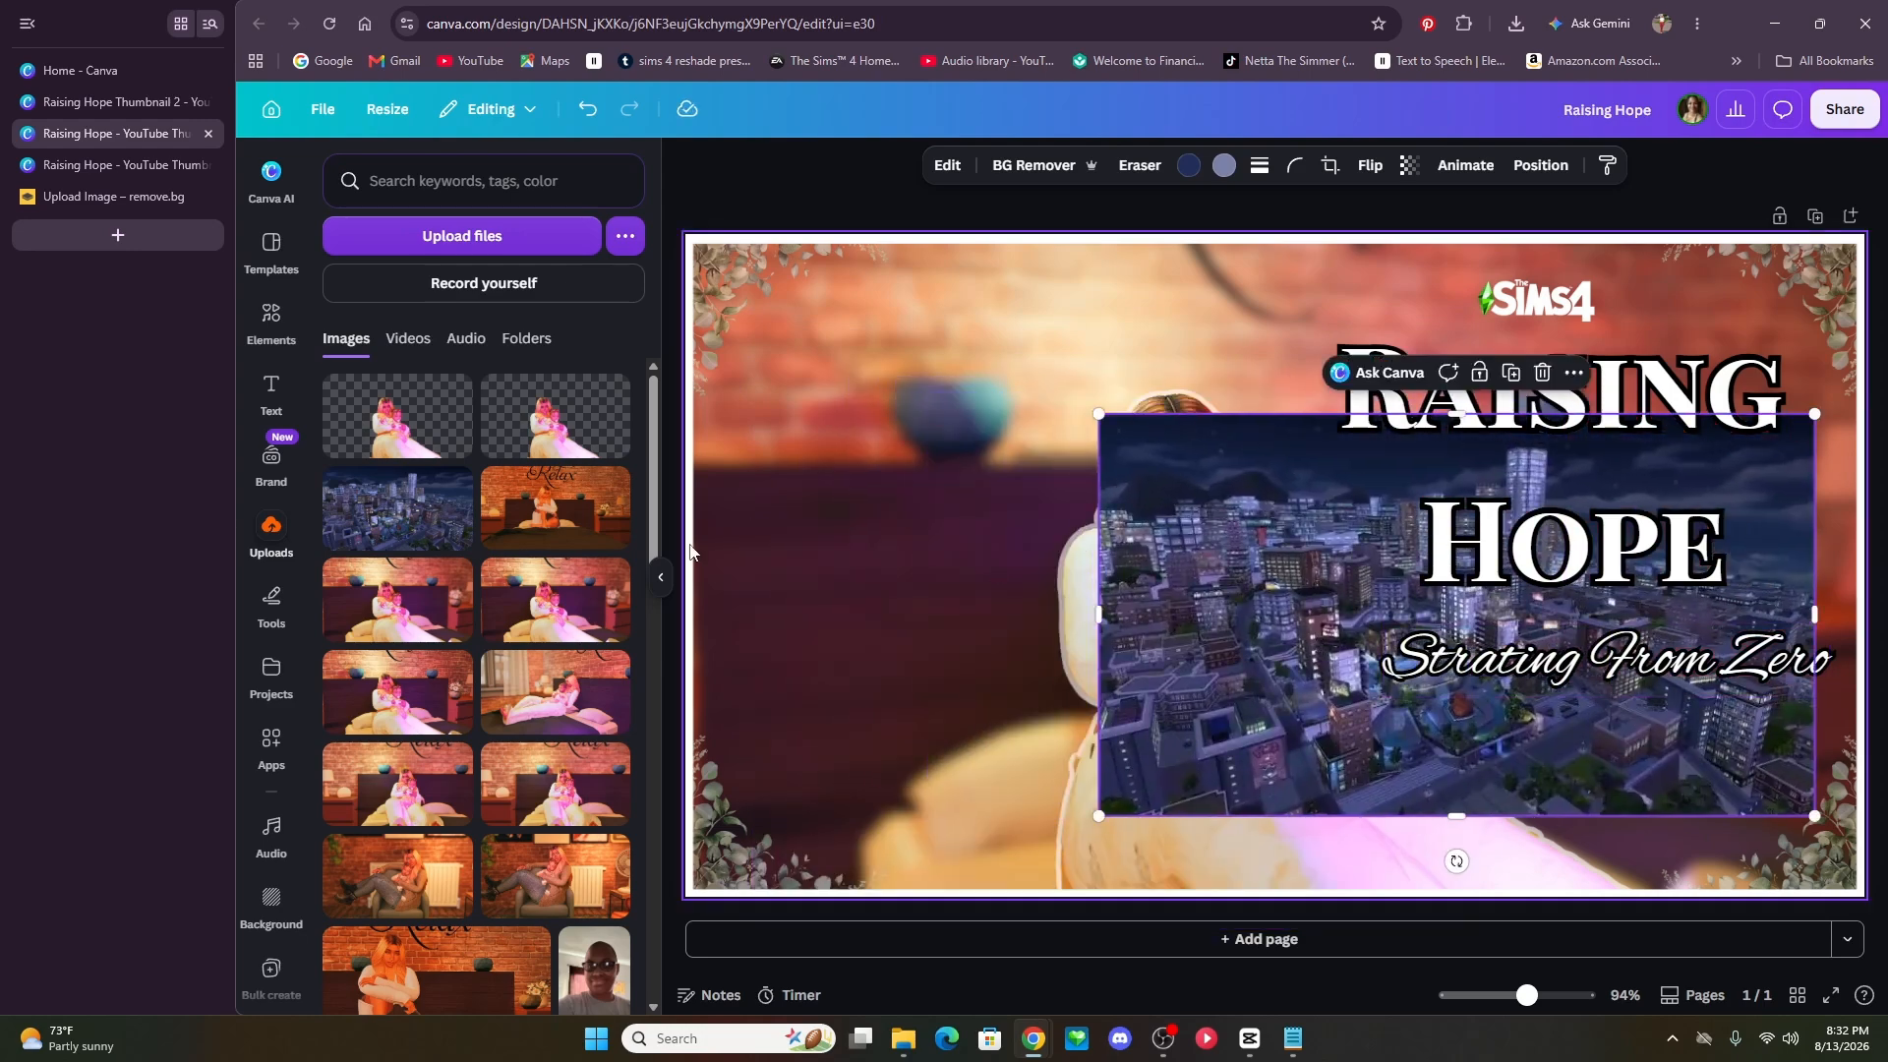
- Insert a circle frame near the design's upper-left corner and nudge the "Raising Hope" title slightly up
left_click(260, 311)
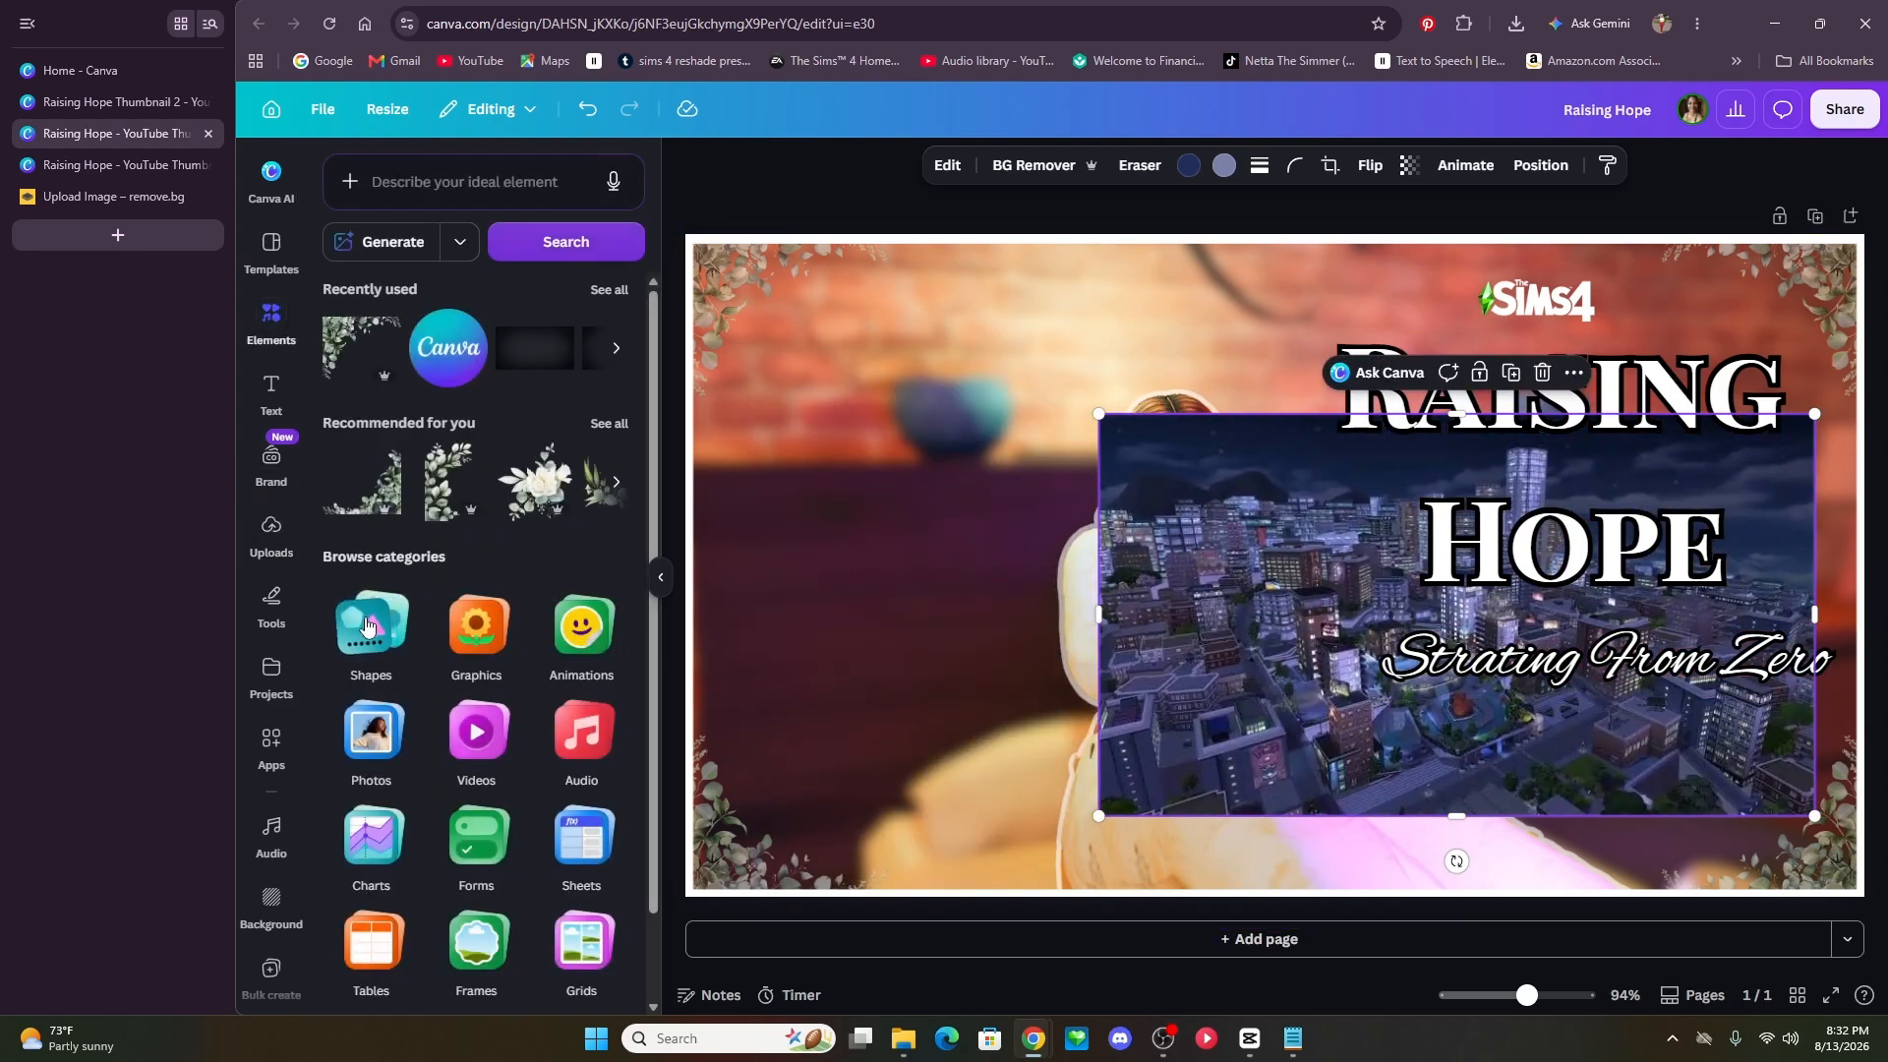
left_click(476, 936)
left_click(548, 346)
left_click_drag(1171, 596, 776, 486)
left_click(1343, 600)
mouse_move(1344, 600)
left_mouse_down()
mouse_move(1176, 546)
mouse_move(1362, 580)
mouse_move(1364, 598)
mouse_move(1364, 573)
left_mouse_up()
- Place the city skyline image into the circle frame and shrink the frame in the upper-left area
left_click(1229, 639)
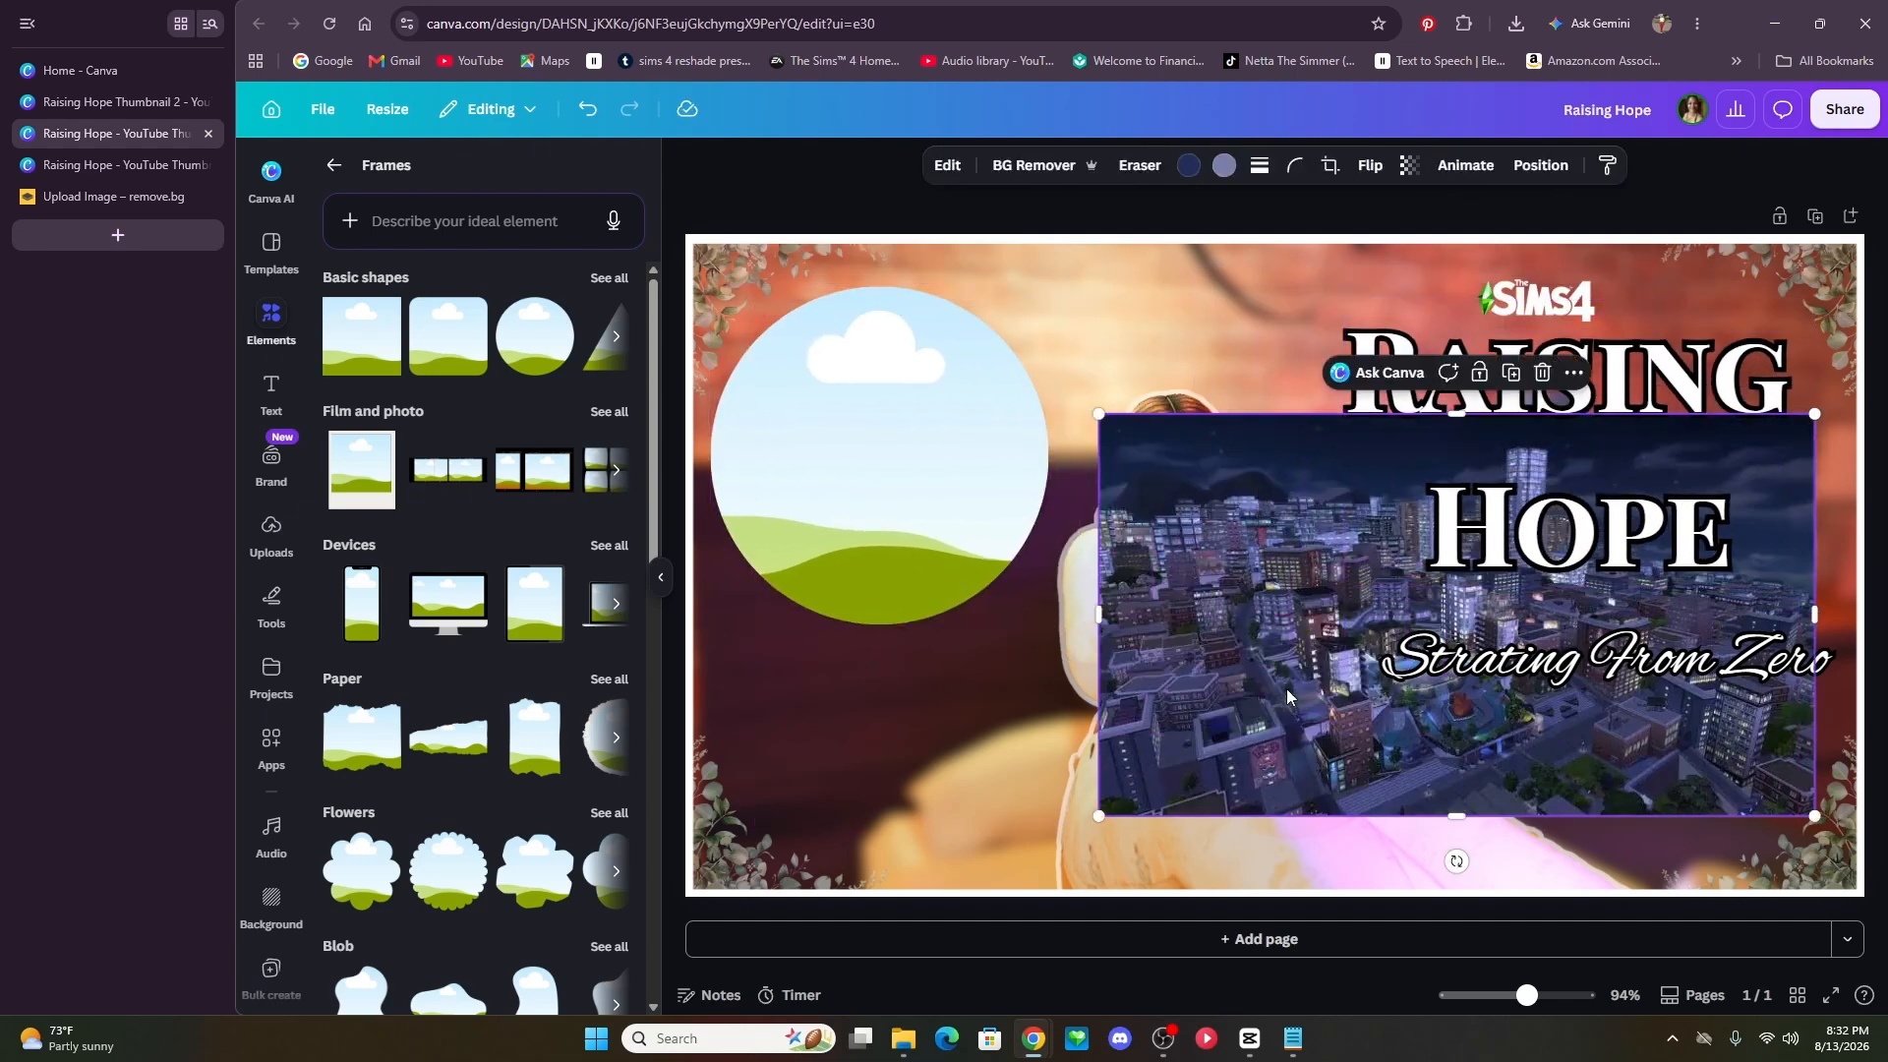
left_click_drag(1229, 639, 952, 532)
left_click_drag(1112, 597, 950, 463)
- Search the elements for "circle" and place the white circle with a thin black inner ring over the city frame
left_click(333, 165)
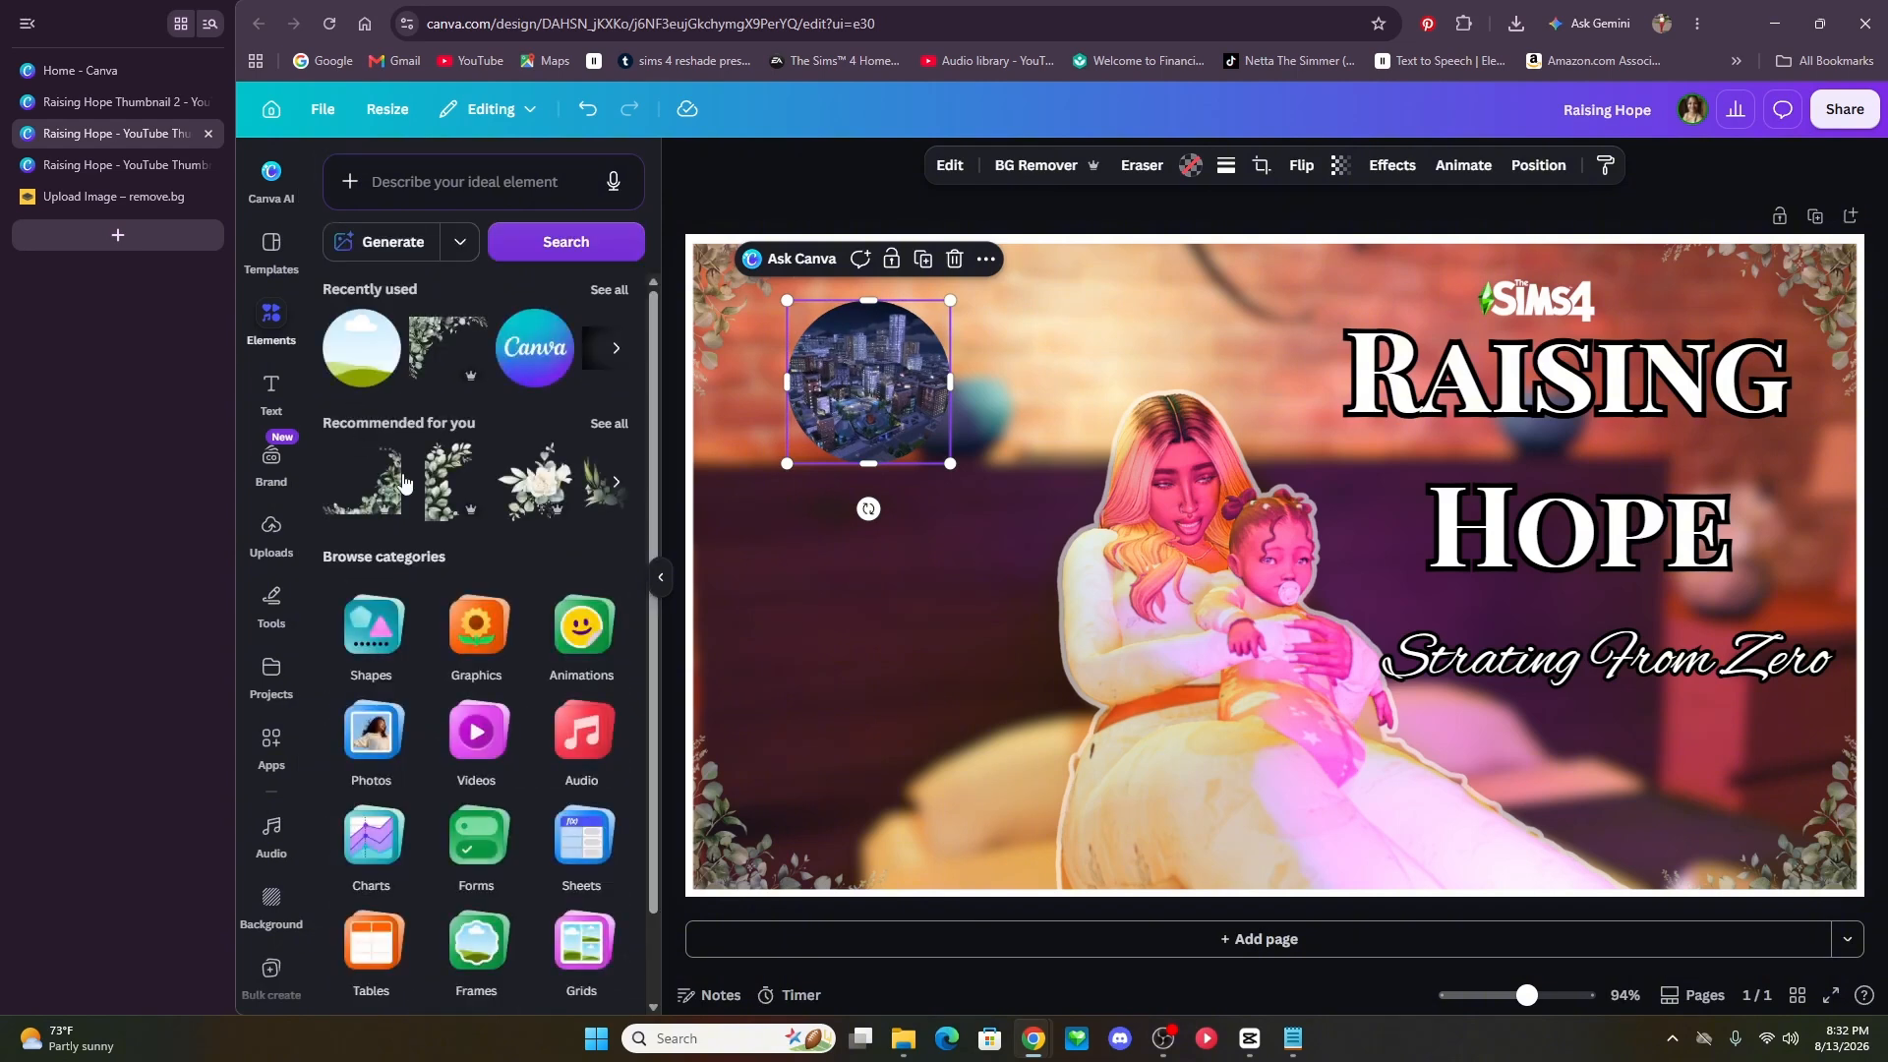
left_click(409, 191)
type("cir")
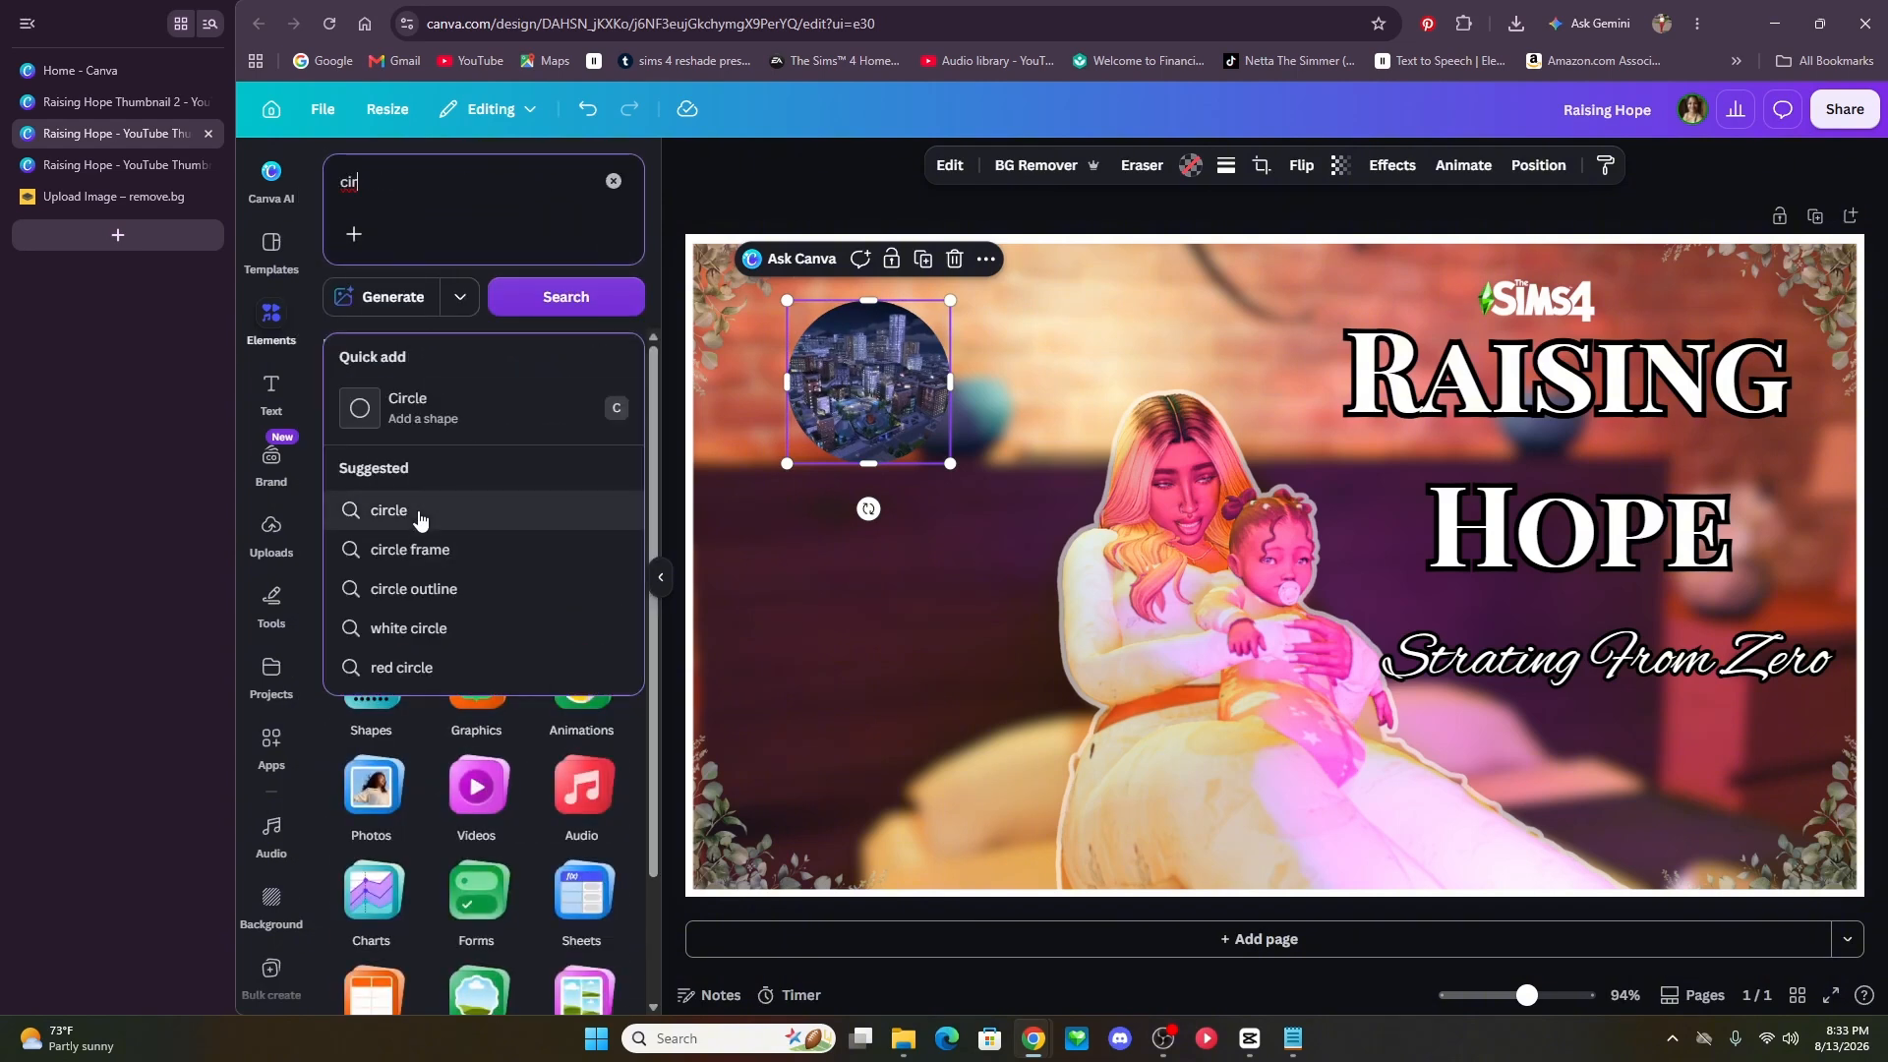
left_click(417, 512)
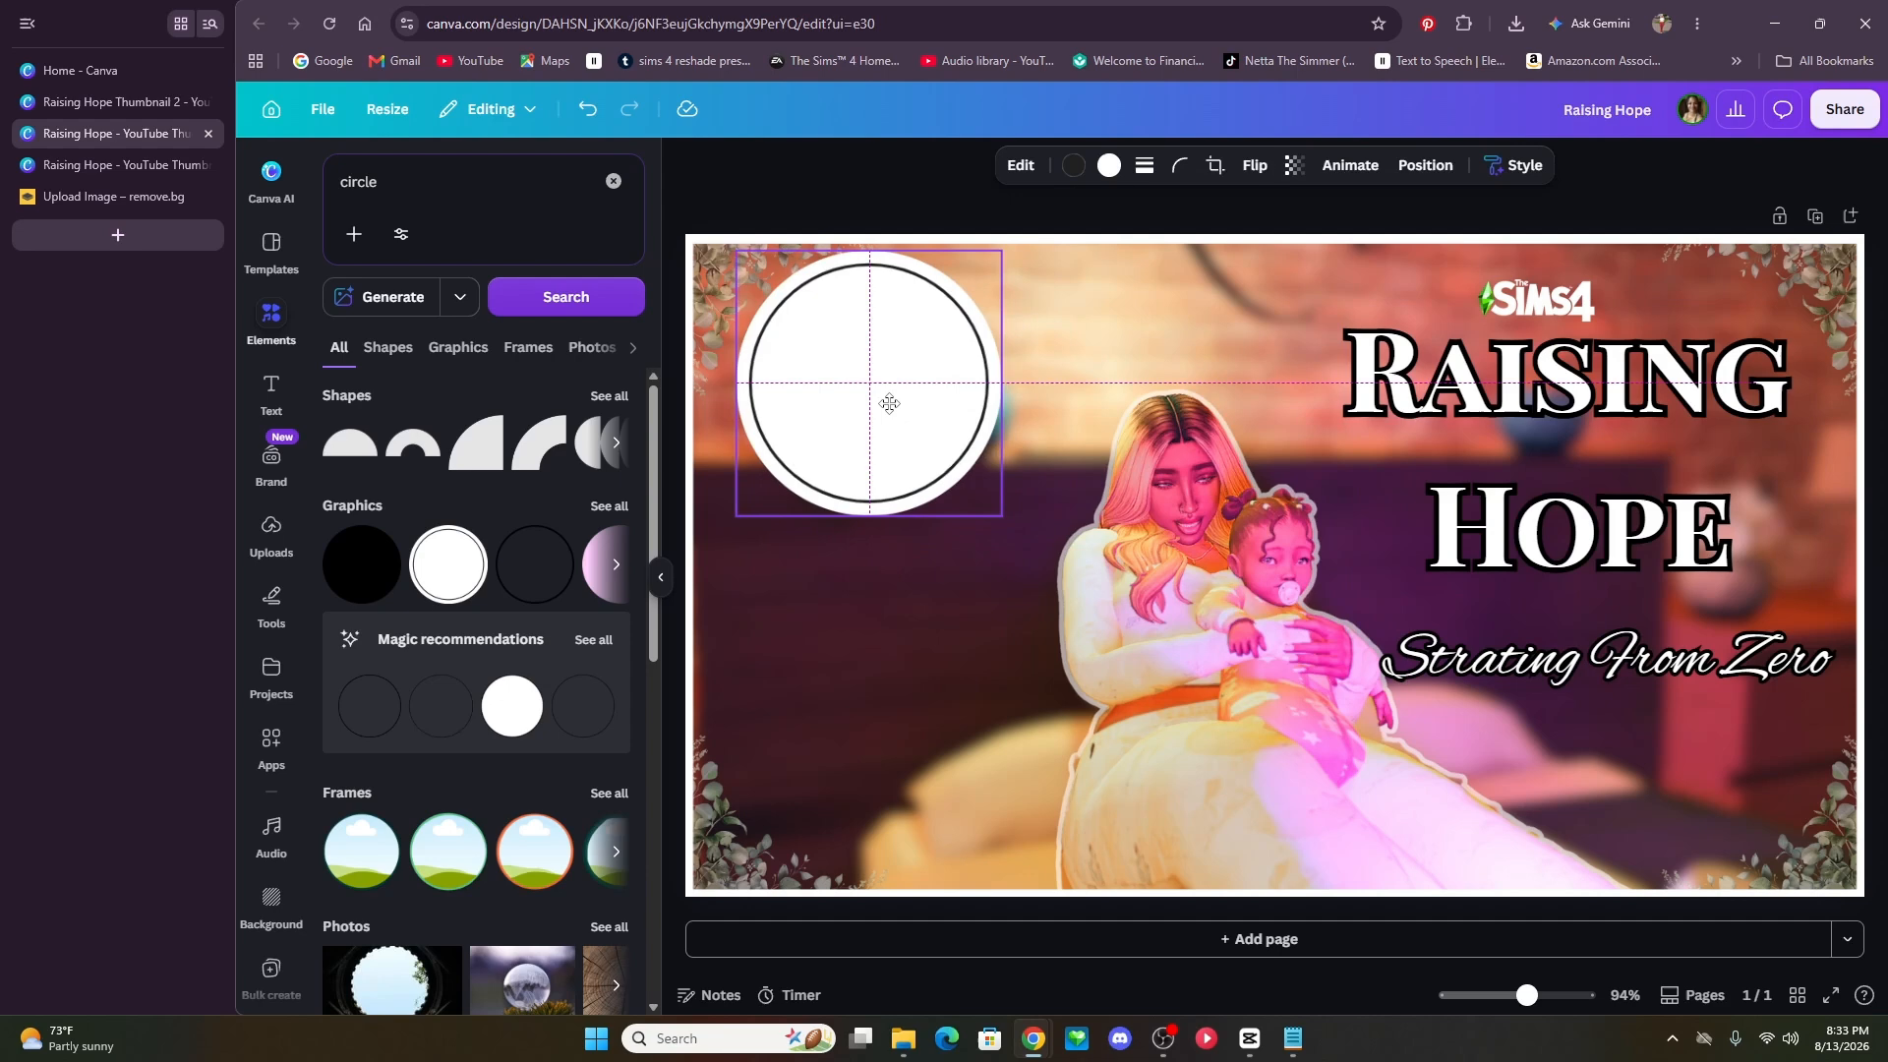
left_click_drag(889, 404, 896, 425)
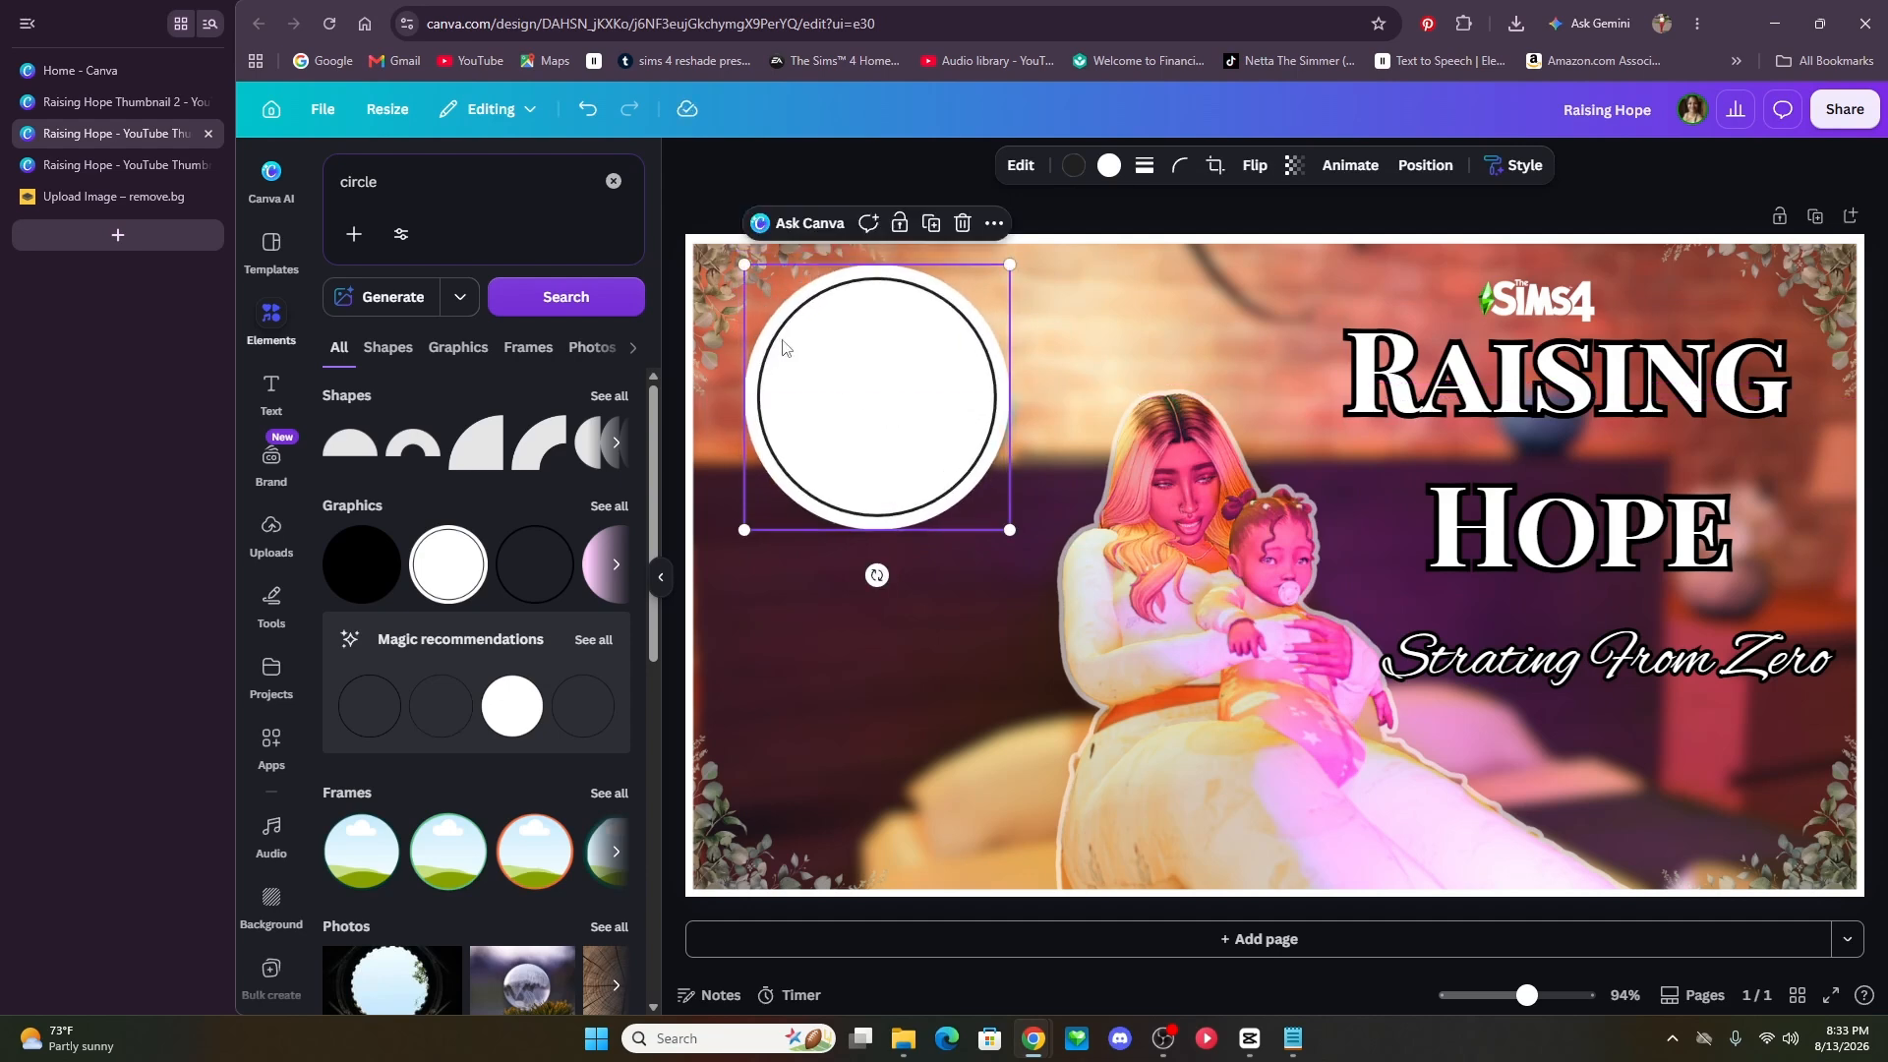
- Send the white circle behind the city frame, shrink it to about 174 px and fit the framed image inside its ring
left_click(1424, 167)
left_click(551, 267)
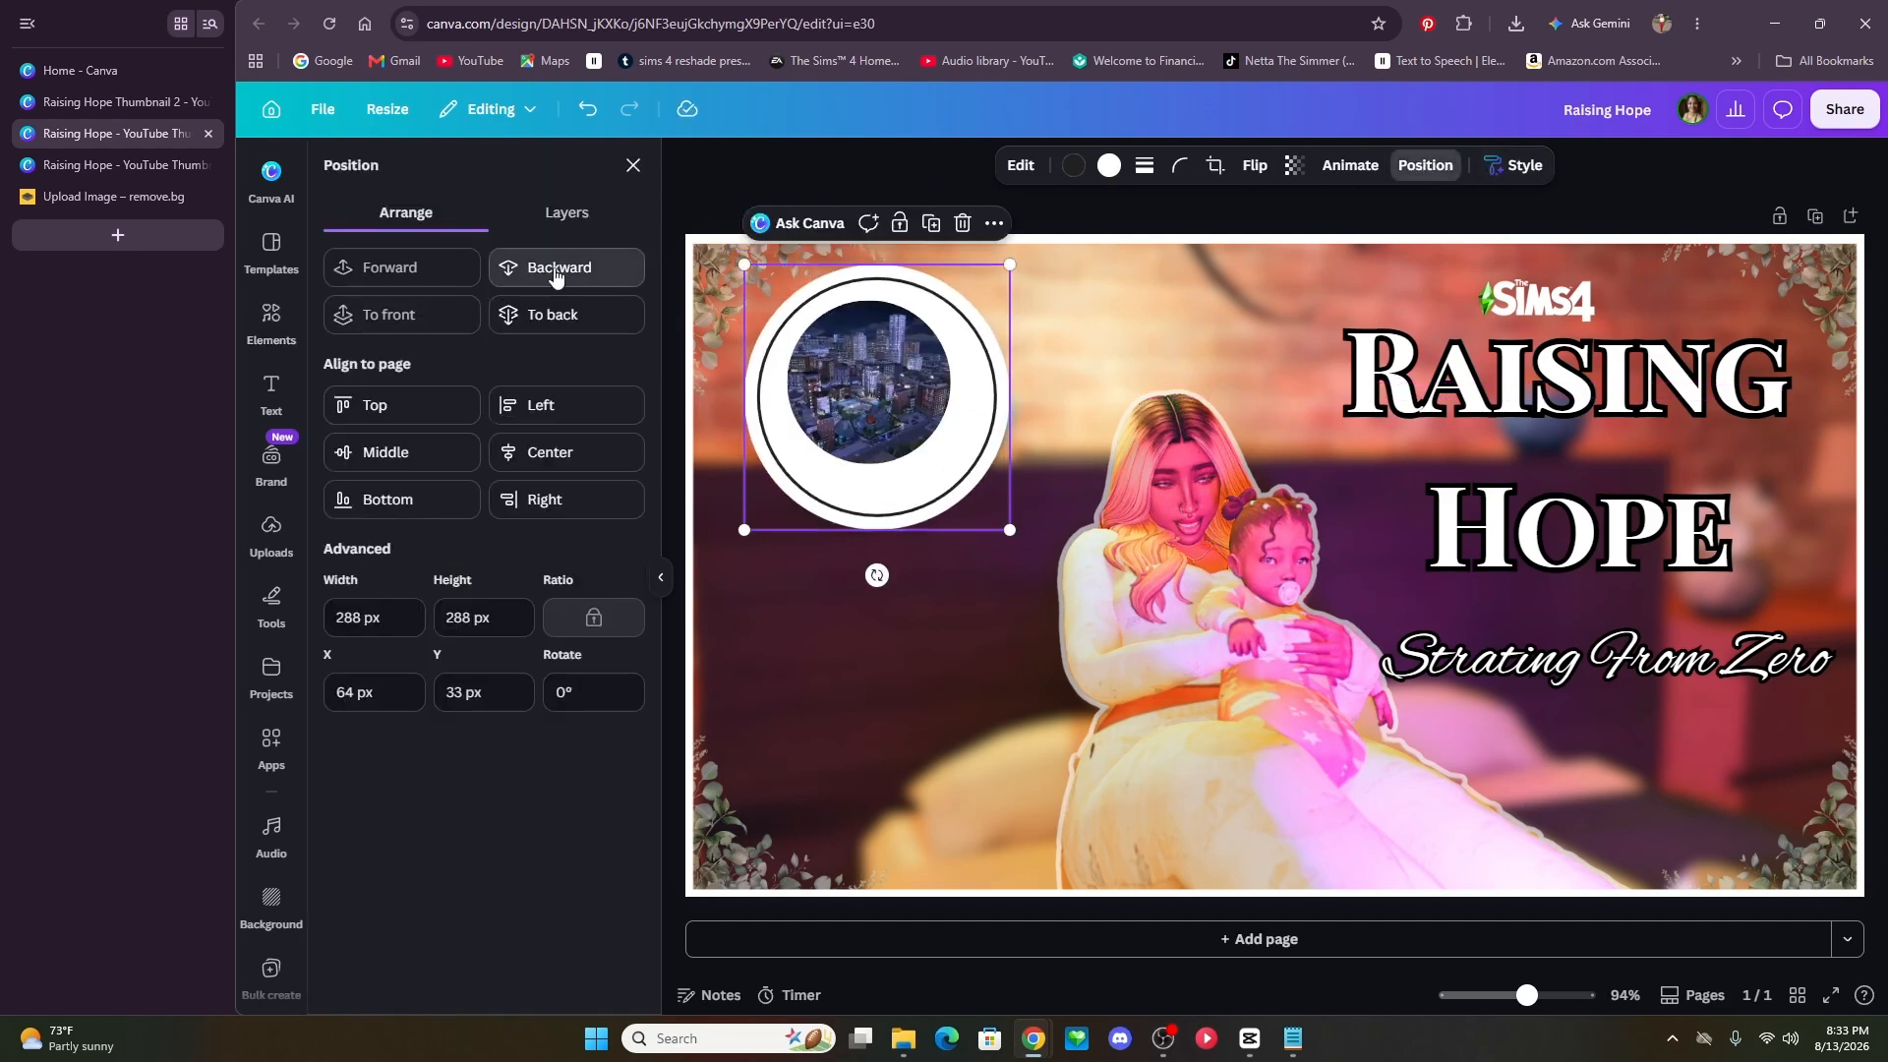
left_click_drag(1009, 530, 903, 422)
left_click_drag(965, 475, 883, 316)
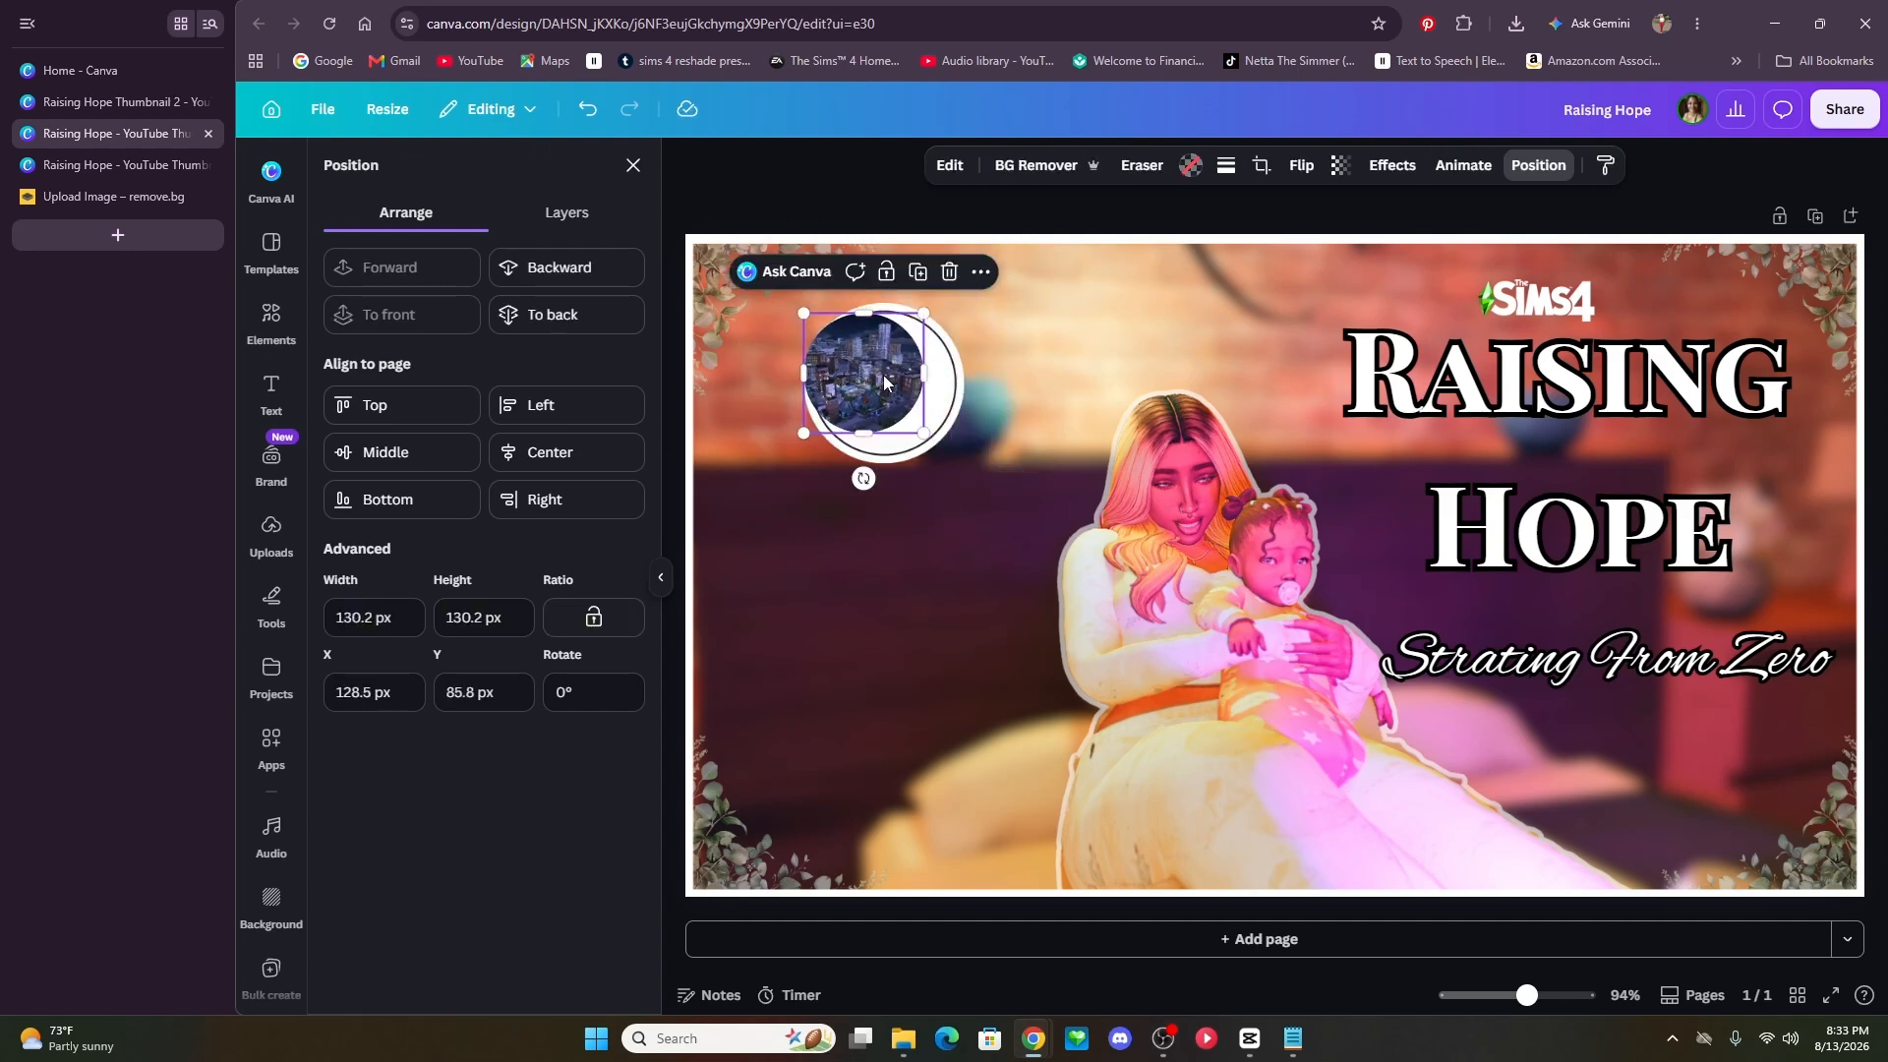
left_click_drag(883, 443, 888, 457)
left_click_drag(824, 315, 806, 313)
- Group the city image with its white circle and move the badge below the subtitle
left_click(885, 627)
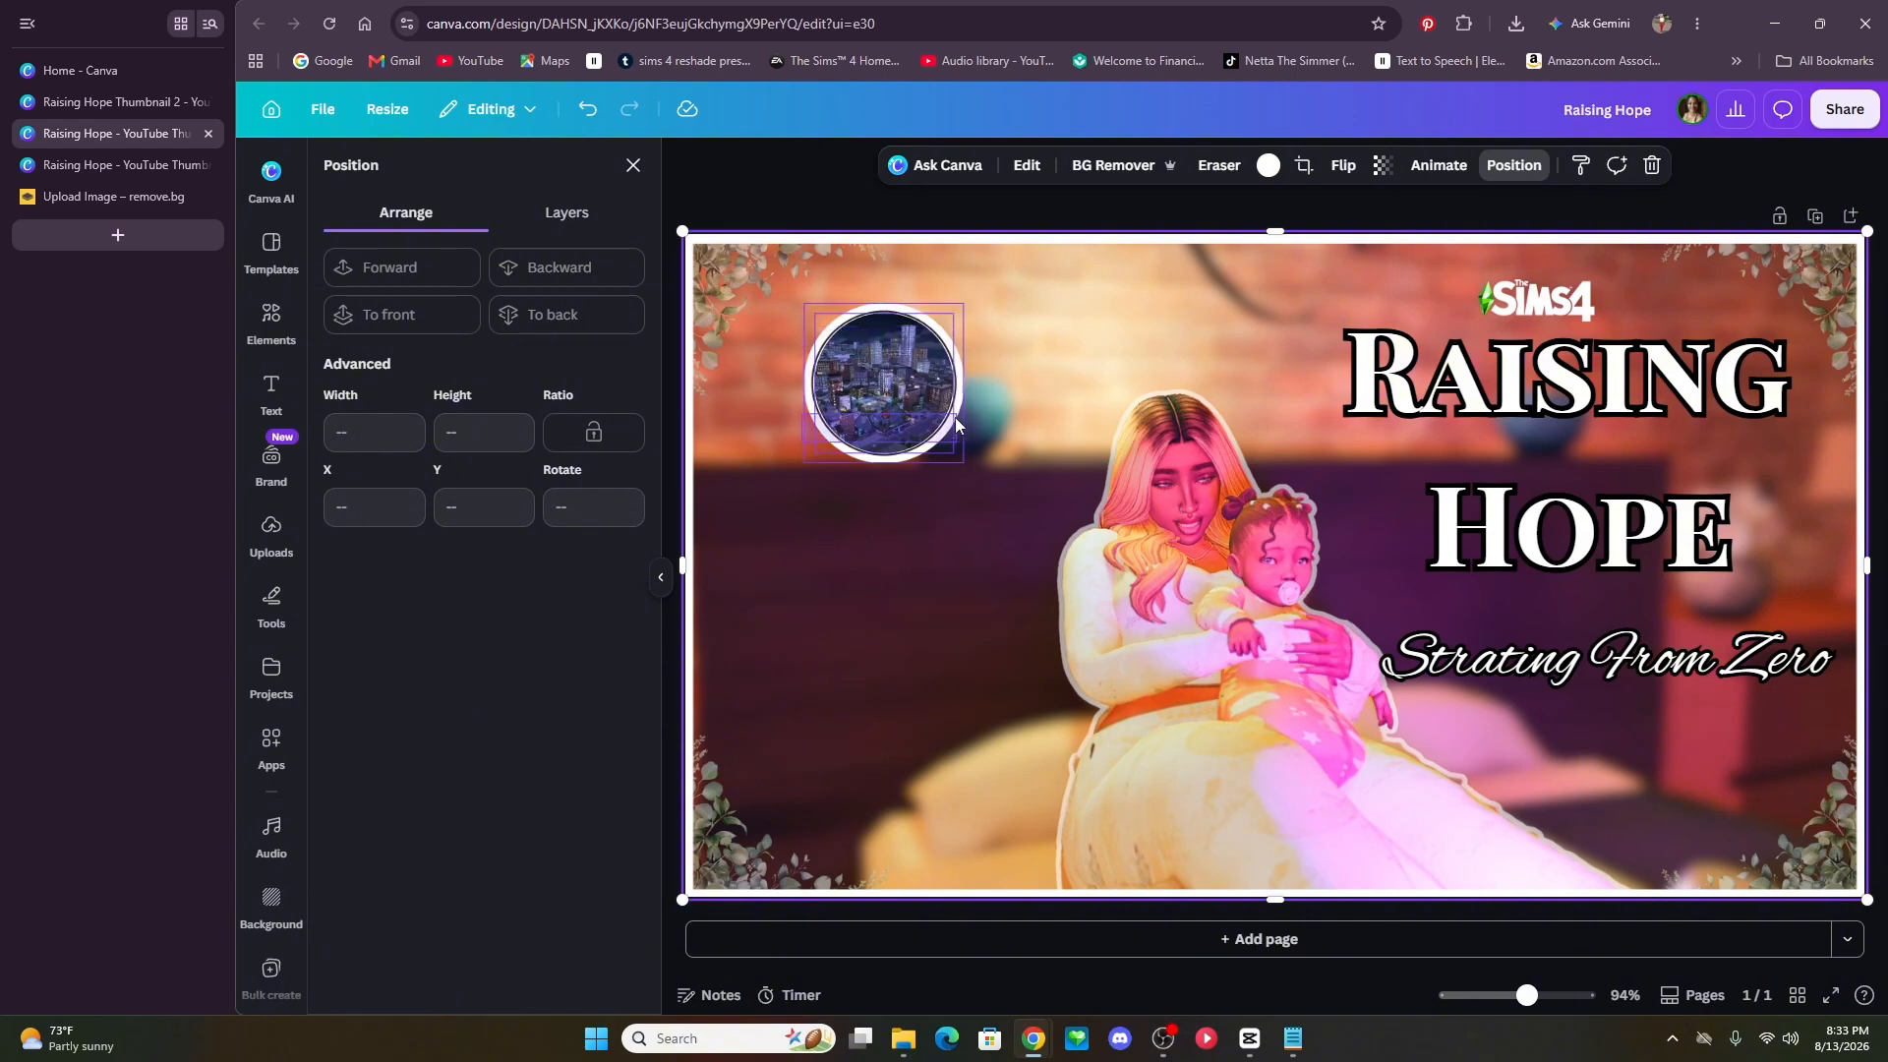
left_click(872, 344)
left_click_drag(872, 346, 1691, 737)
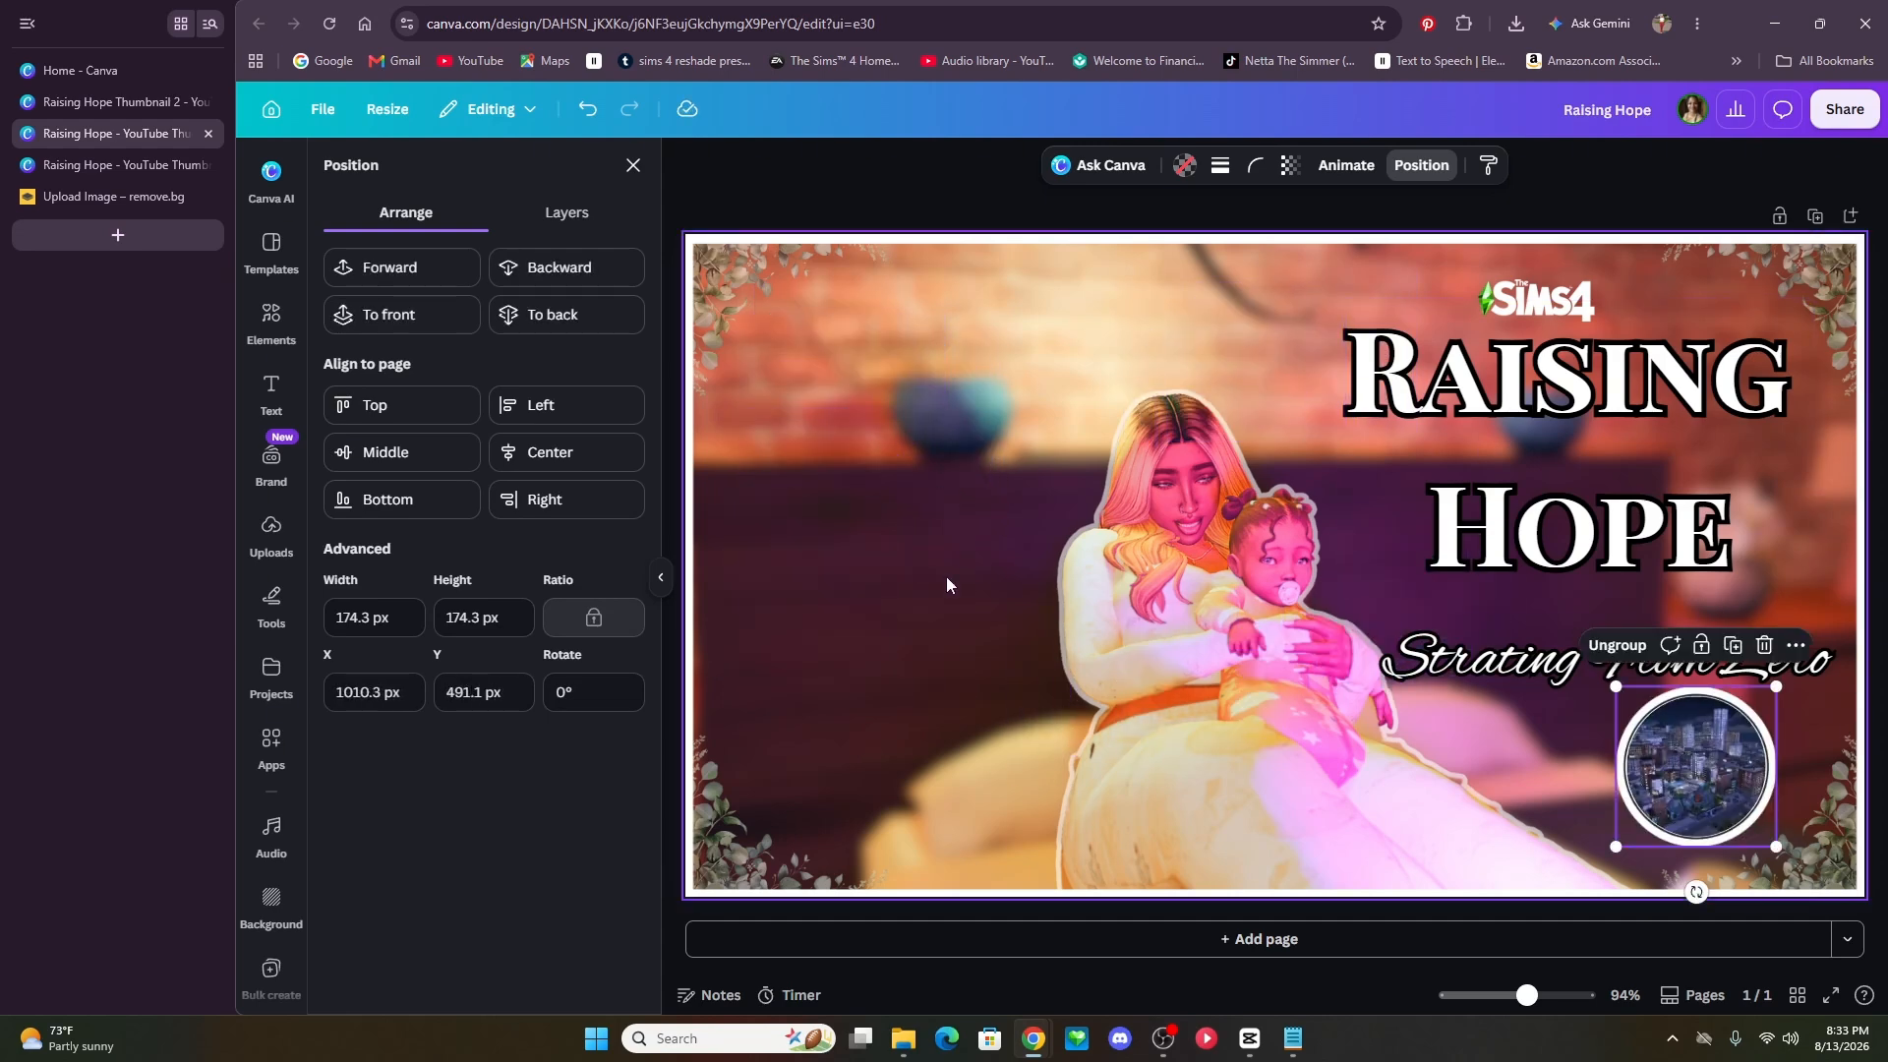
left_click(658, 584)
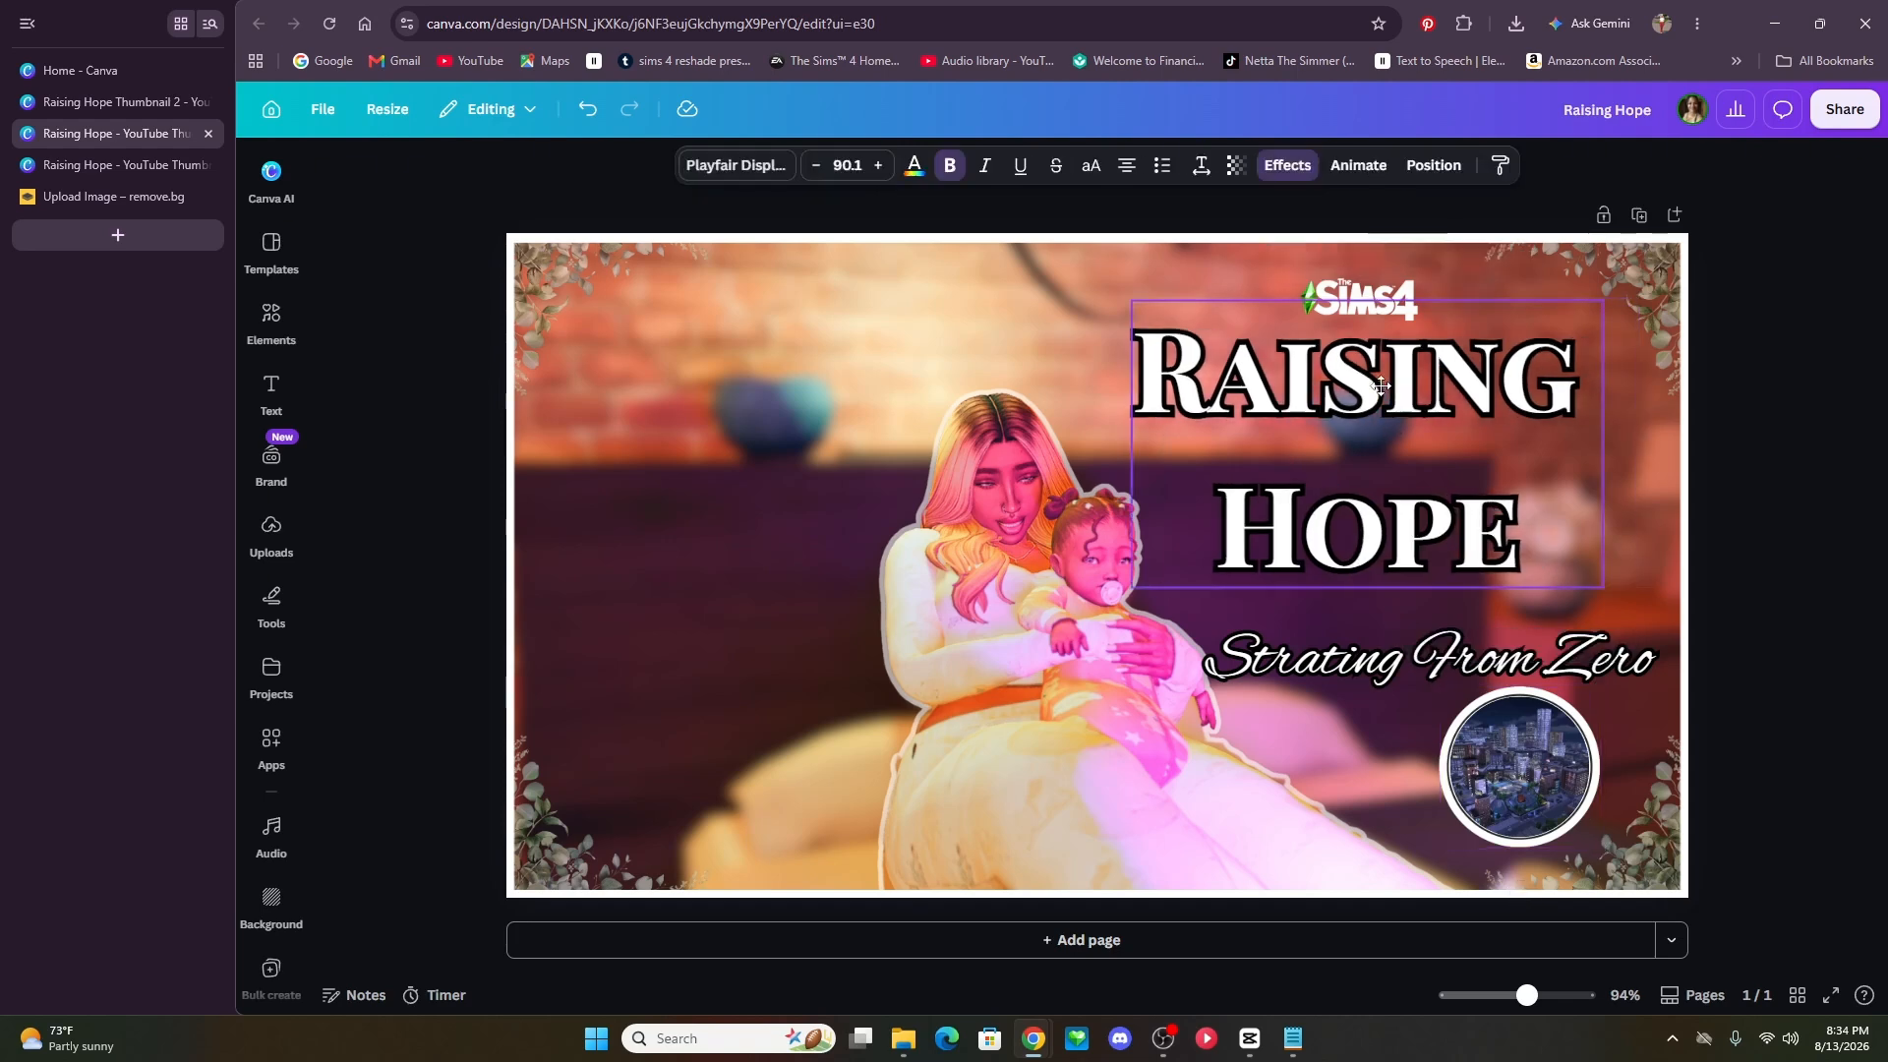
- Shrink the title to a font size of about 64.6 at the upper left and cut the word "Hope" out of it
left_click_drag(1276, 468, 640, 468)
left_click_drag(978, 604, 870, 505)
left_click_drag(647, 429, 851, 486)
key("ctrl+c")
right_click(788, 484)
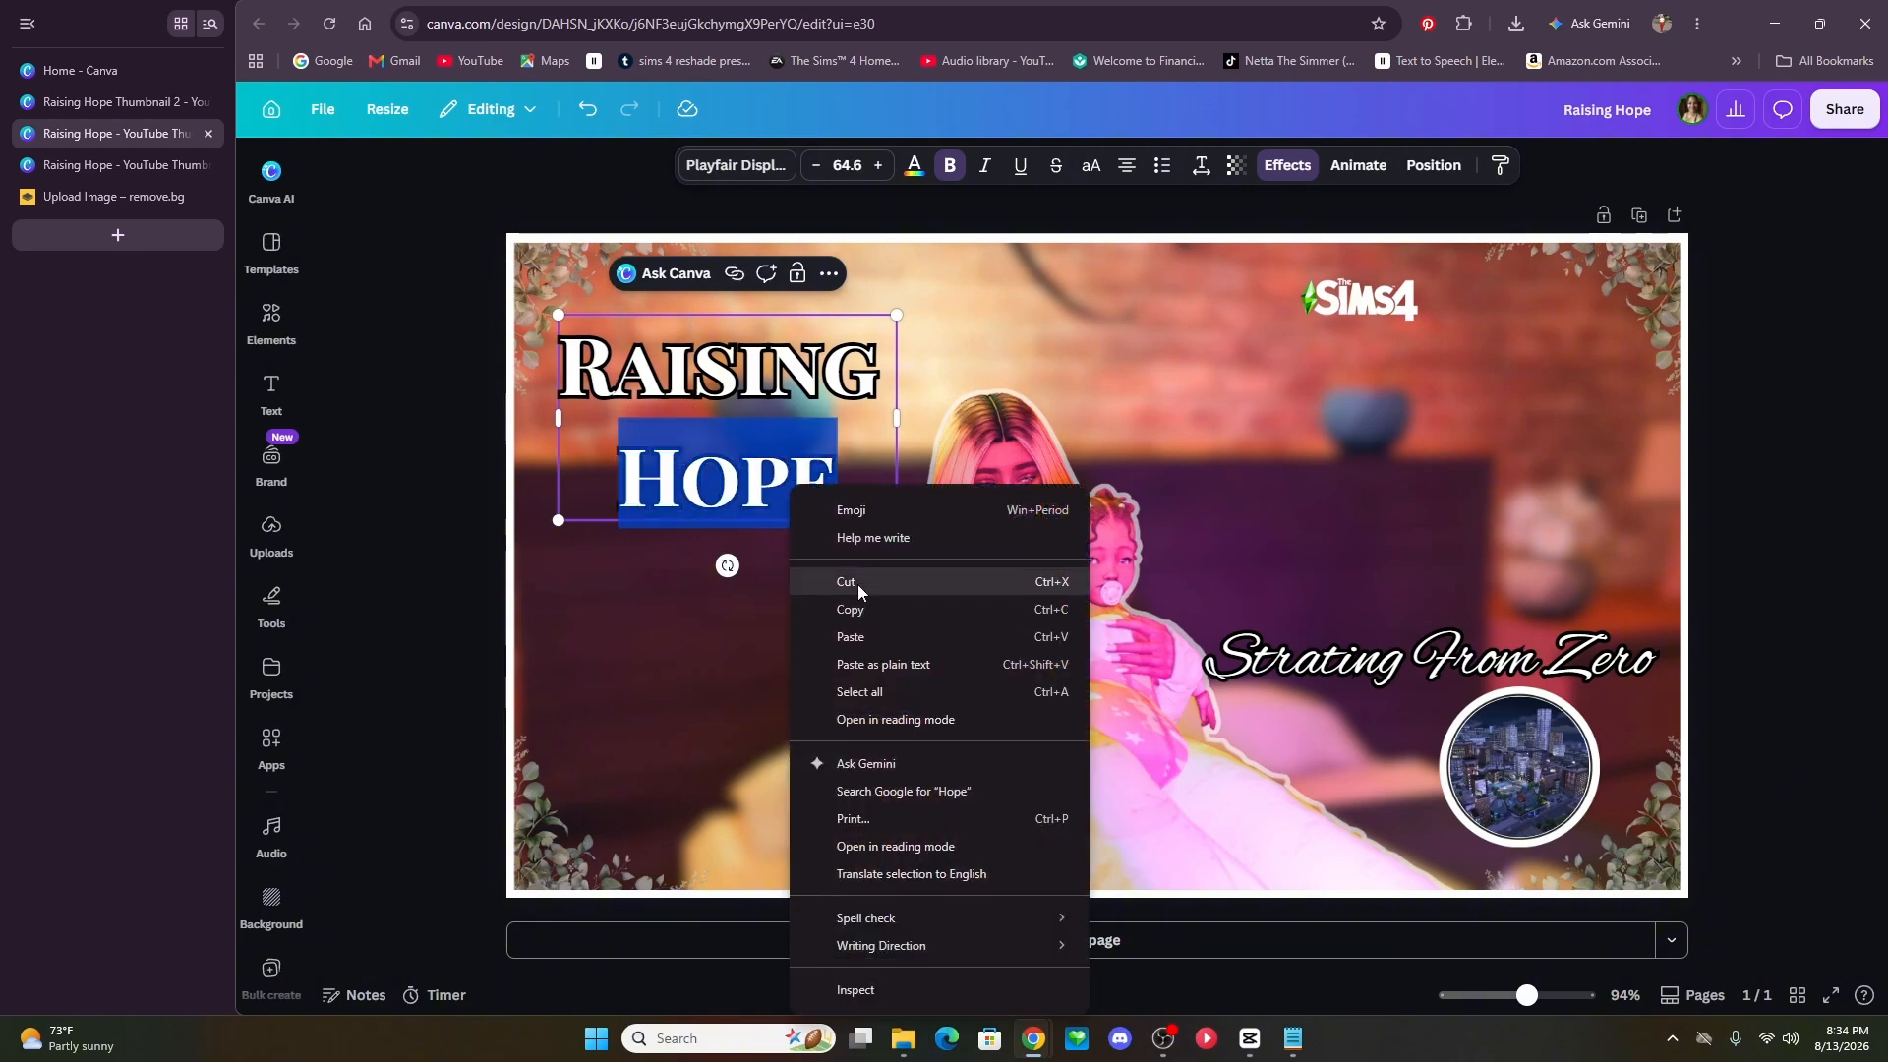
left_click(857, 584)
key("BackSpace")
- Duplicate the "Raising" text, move the copy to the right side and replace its text with "Hope"
left_click_drag(740, 393, 740, 409)
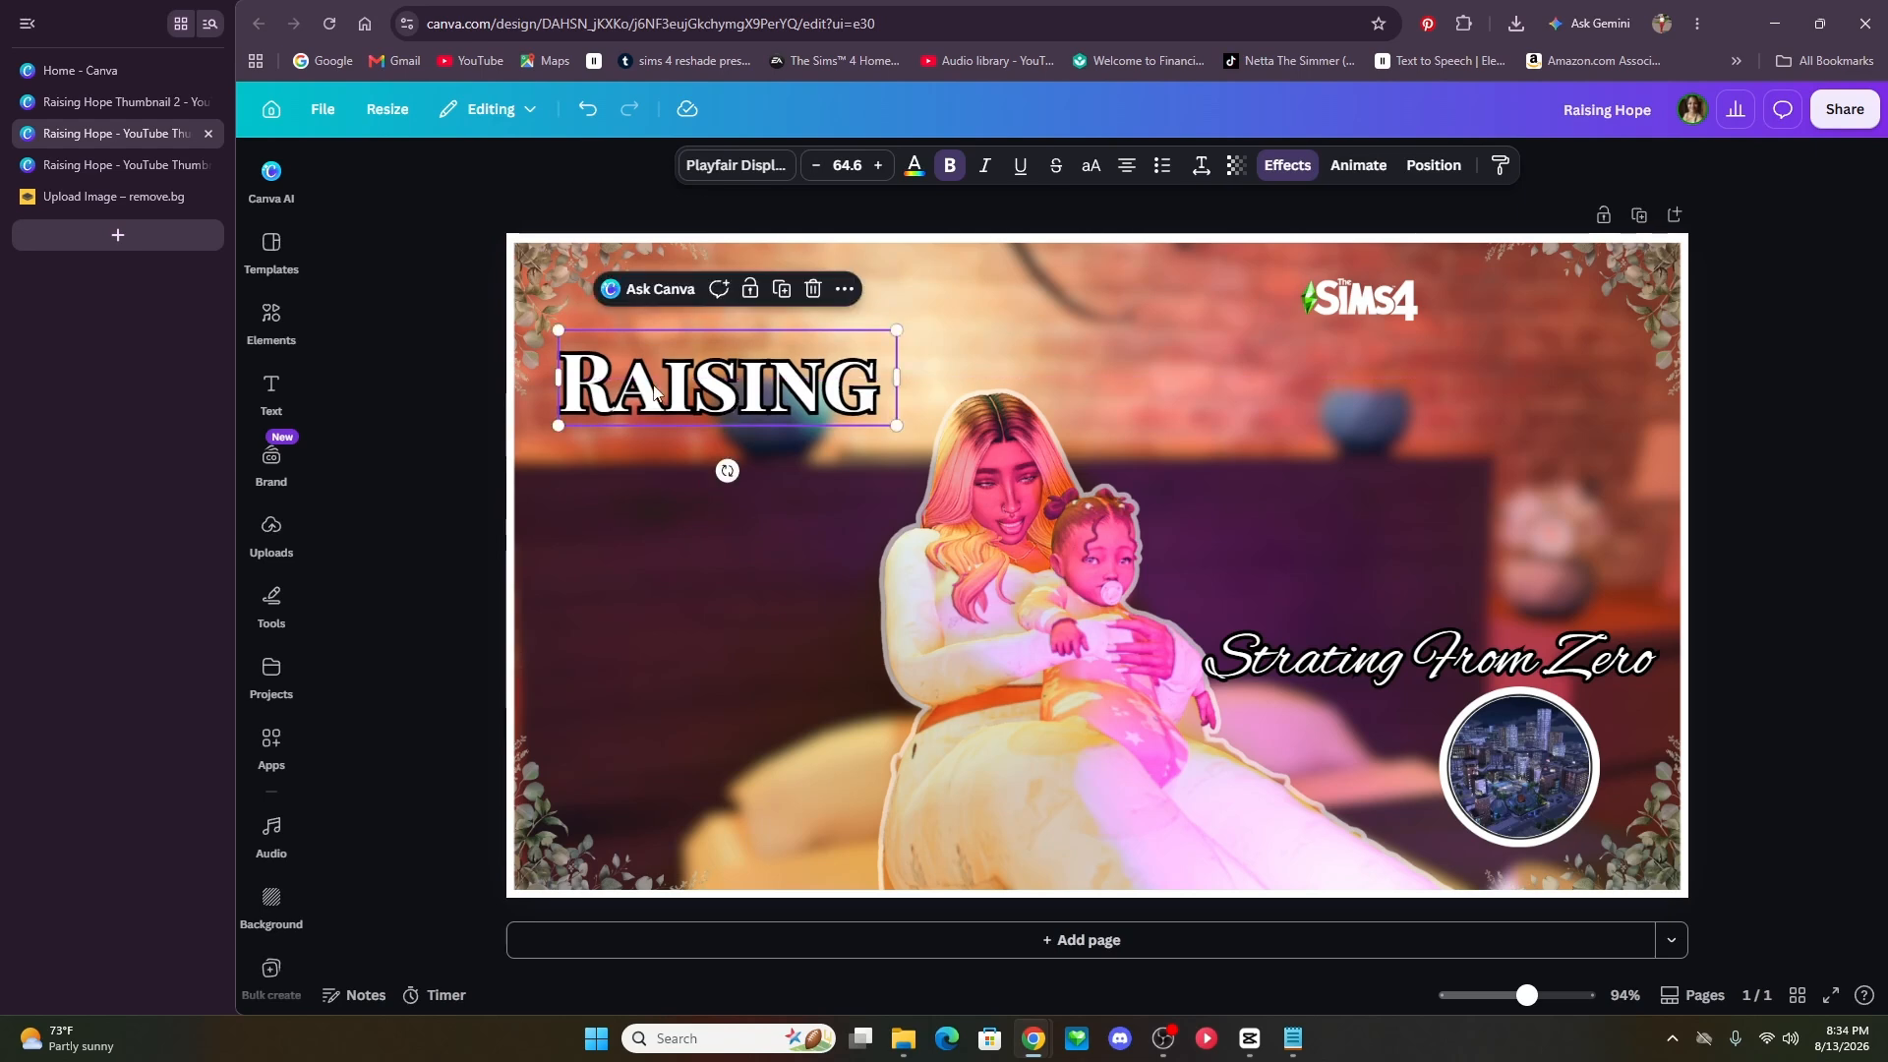
left_click(784, 288)
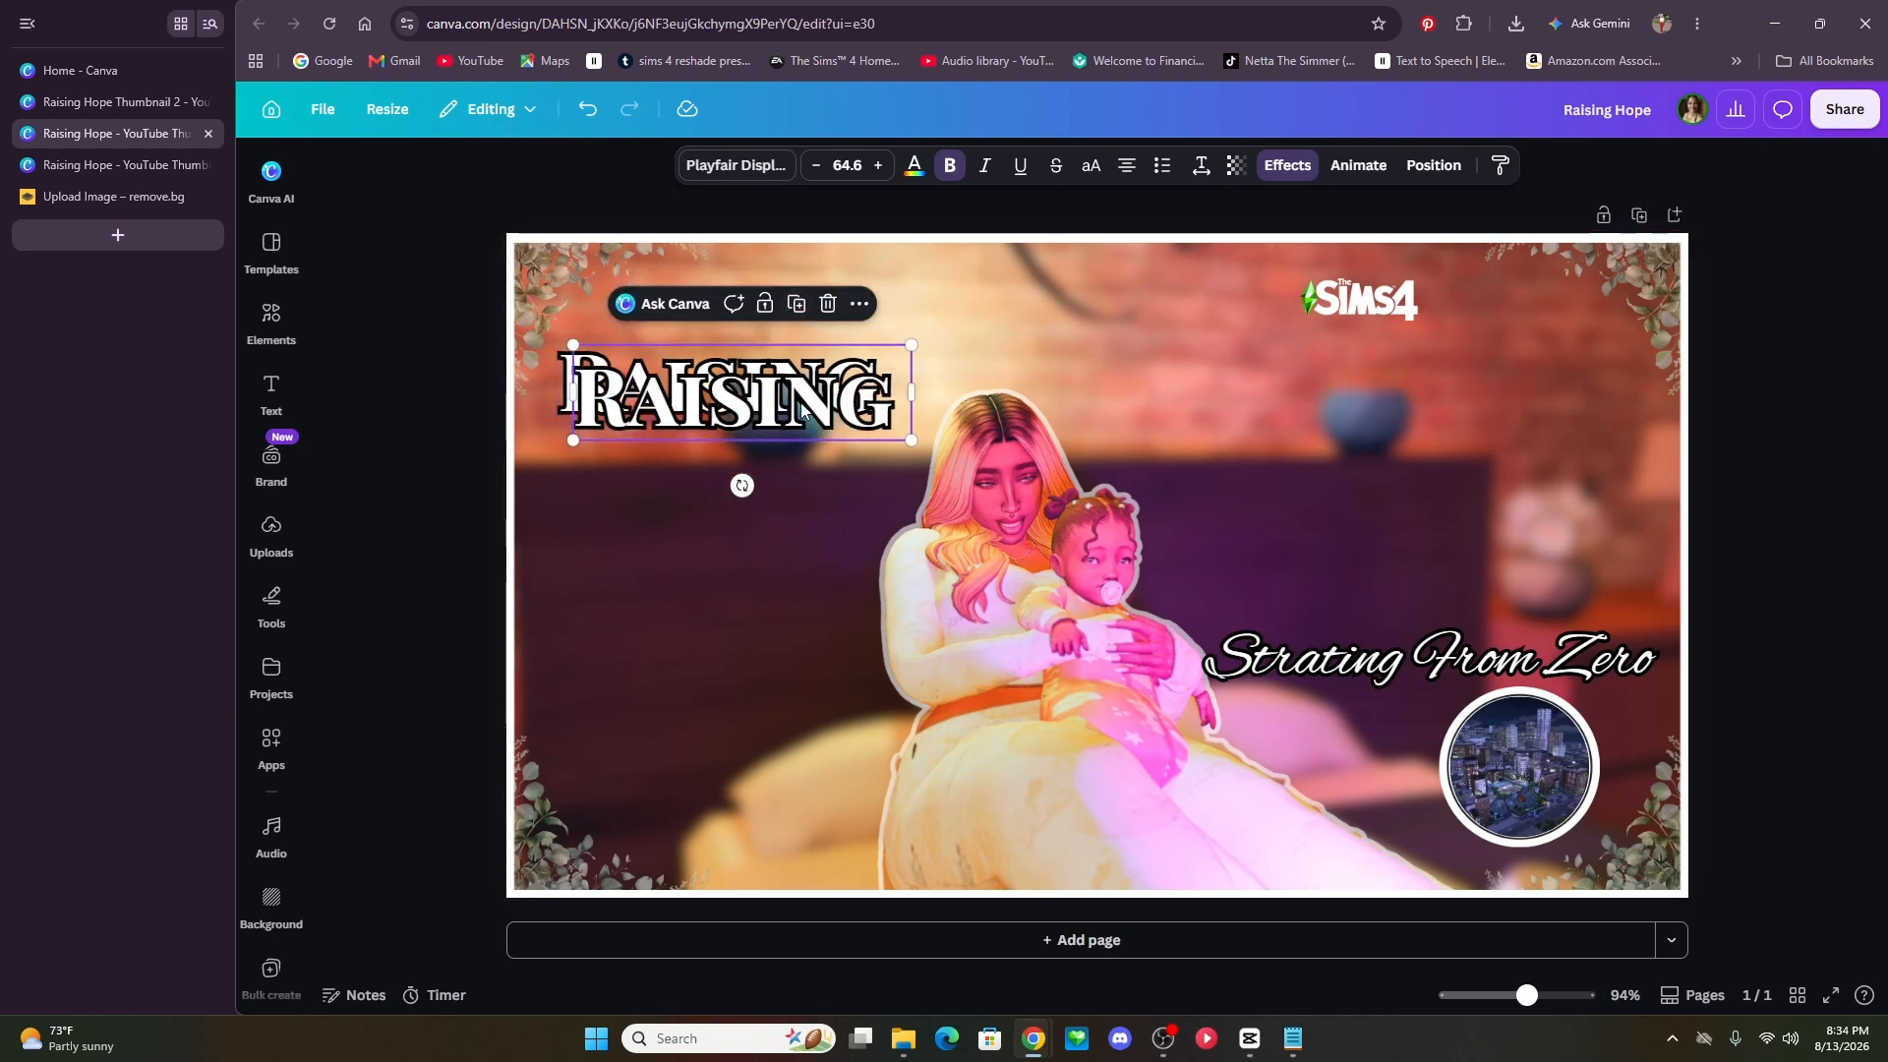
left_click_drag(799, 407, 1423, 479)
double_click(1398, 481)
right_click(1395, 476)
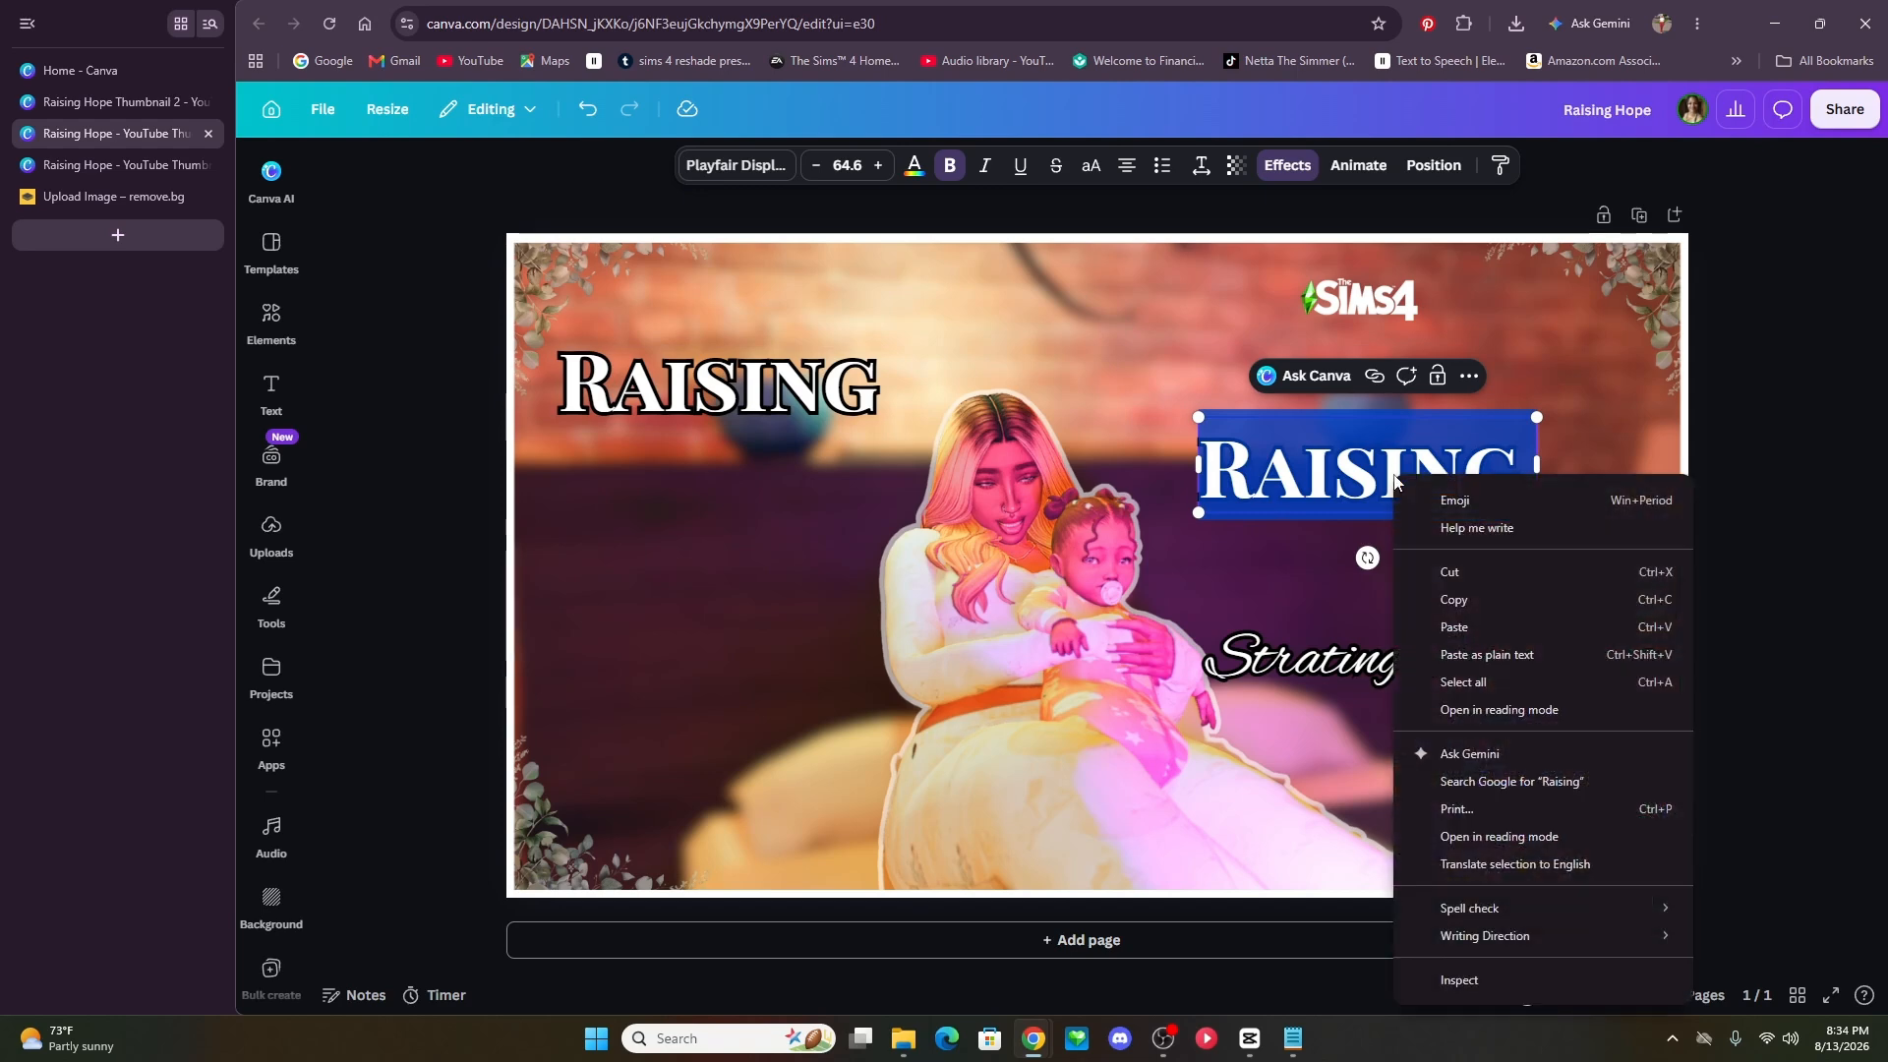
left_click(1455, 628)
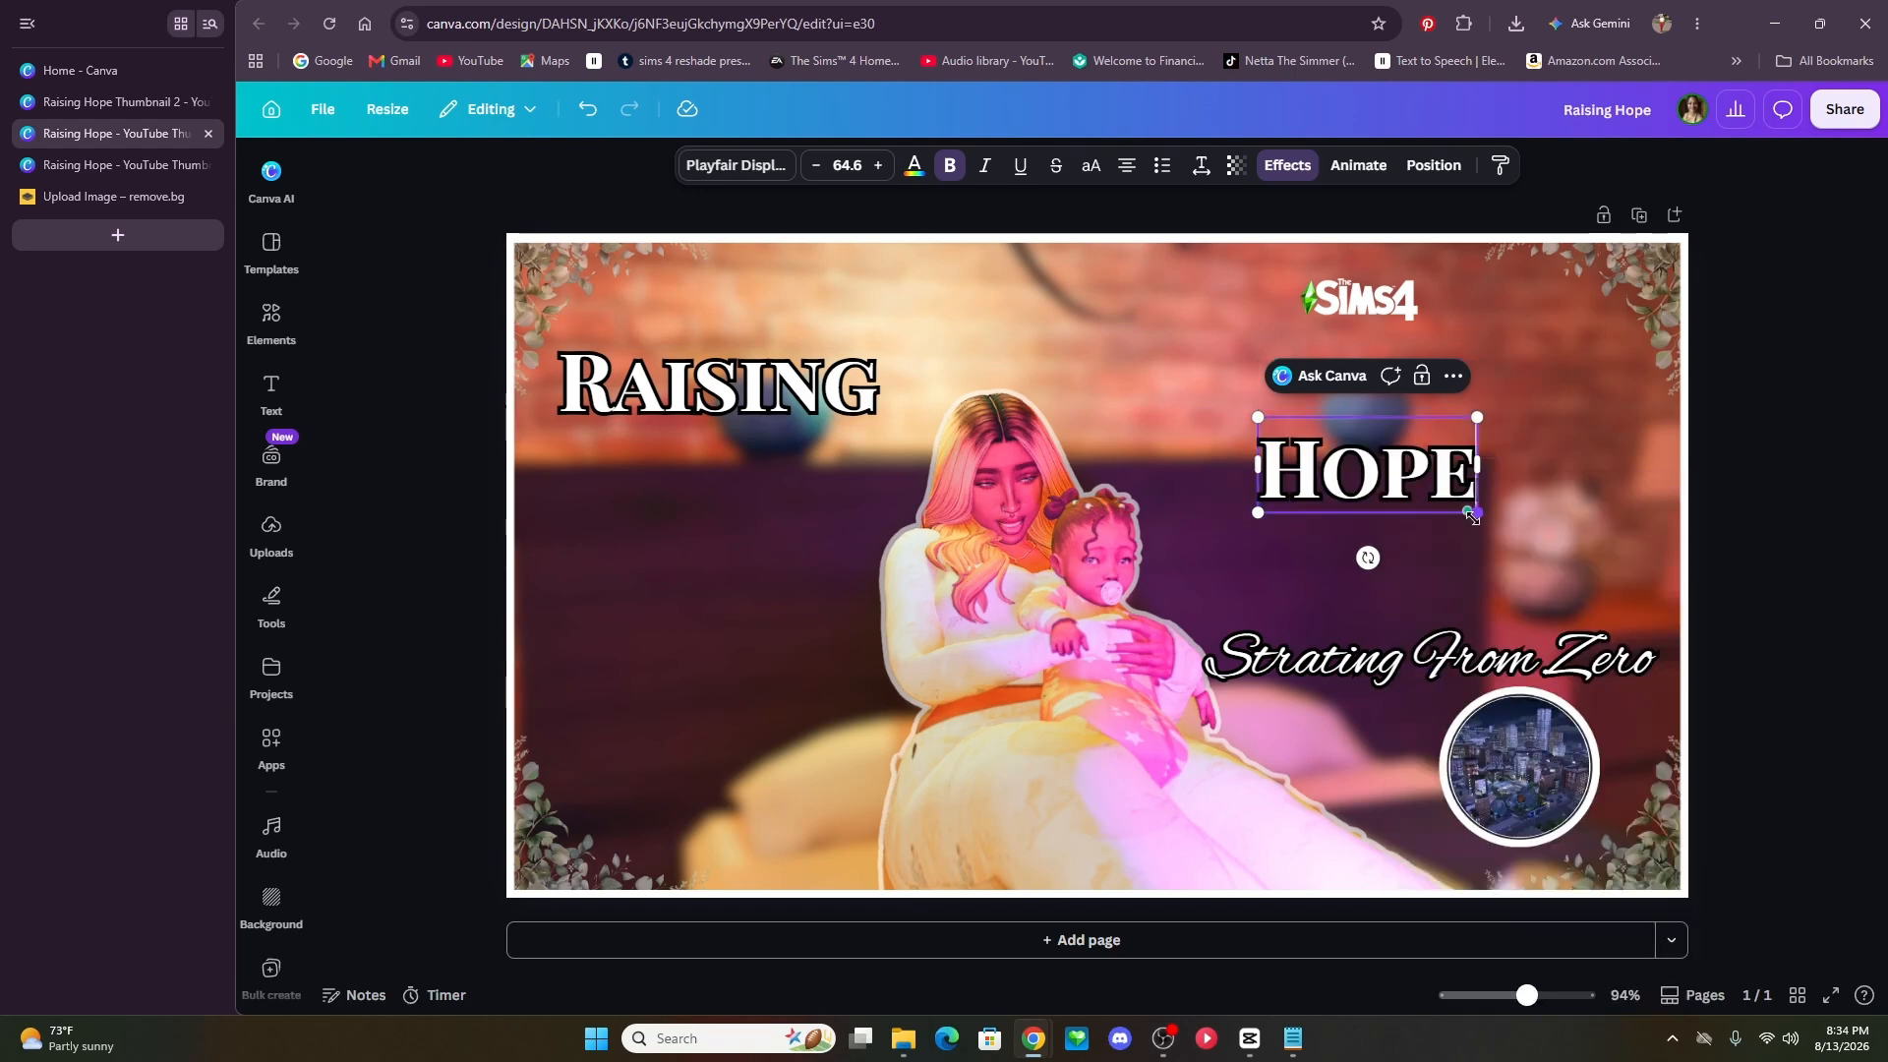
- Reposition "Raising" and "Hope" as separate texts and enlarge "Hope" slightly above the subtitle
left_click_drag(1386, 467, 1372, 497)
left_click_drag(718, 384, 772, 334)
left_click_drag(1315, 509, 1311, 447)
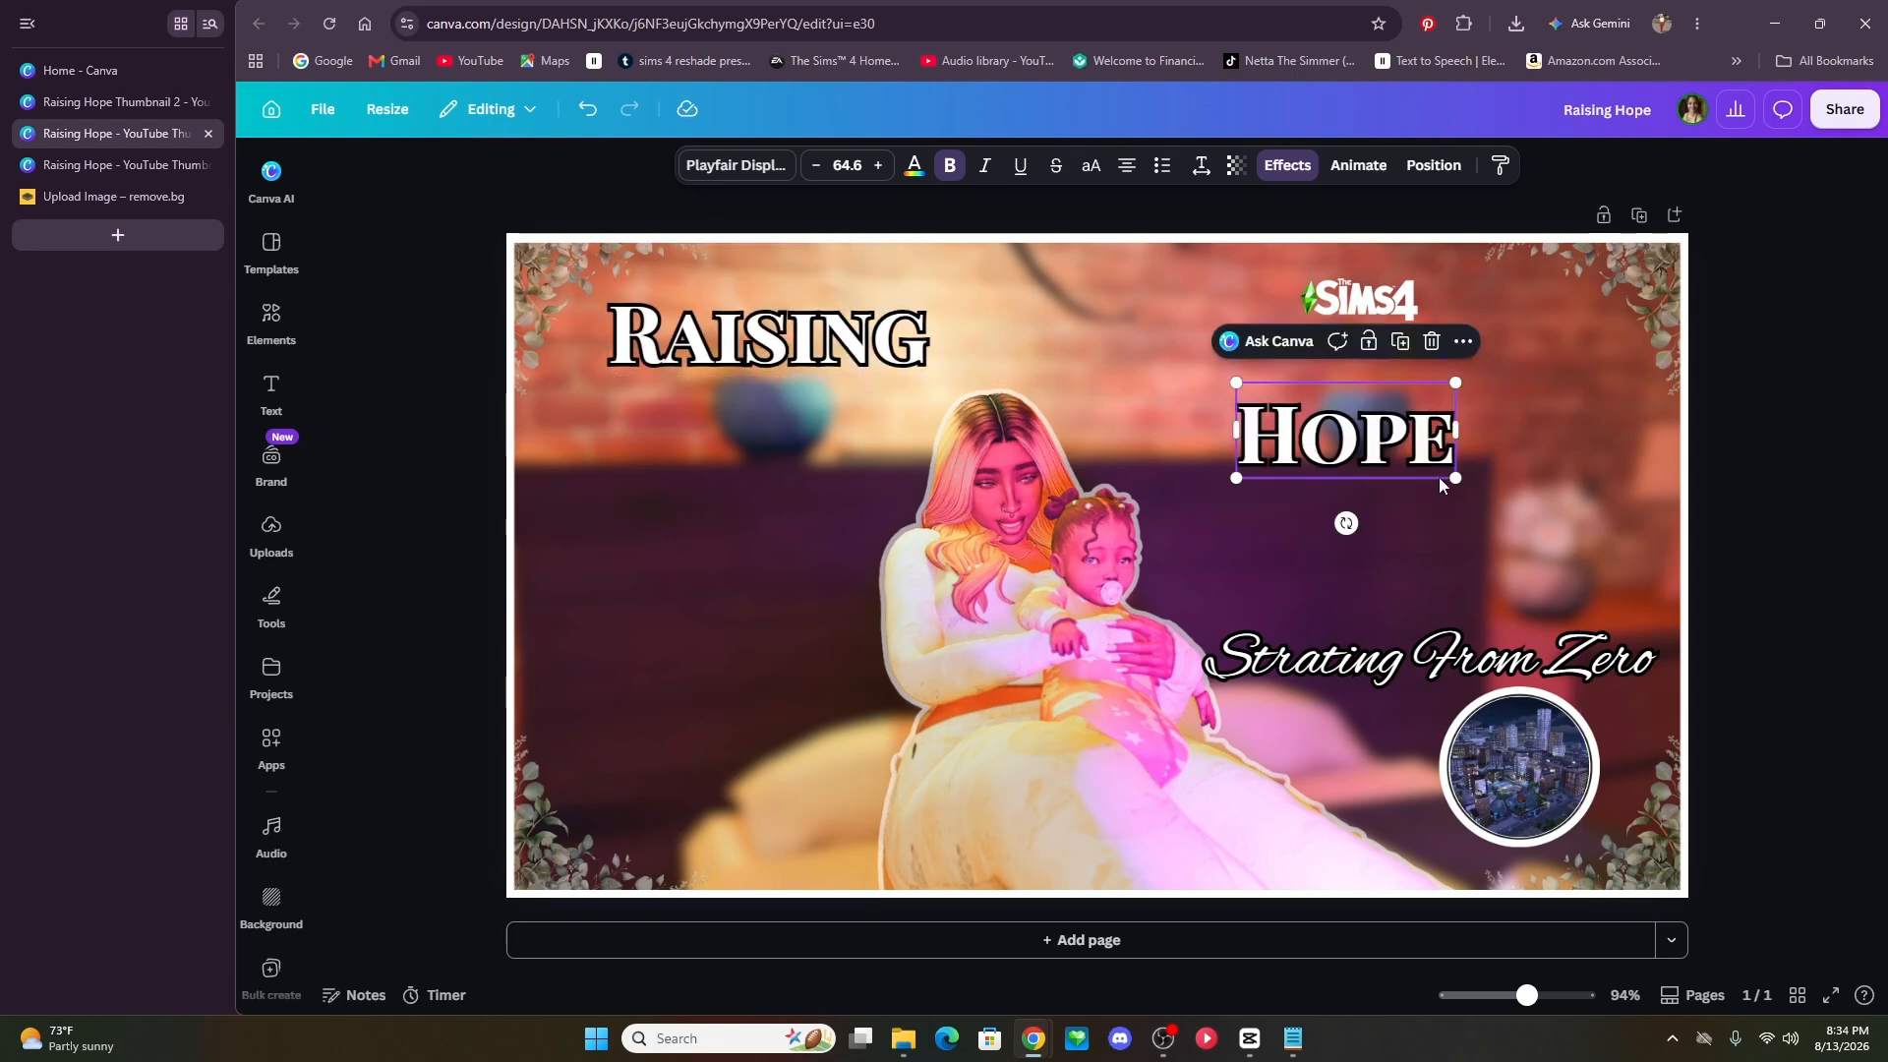
left_click_drag(1455, 478, 1491, 497)
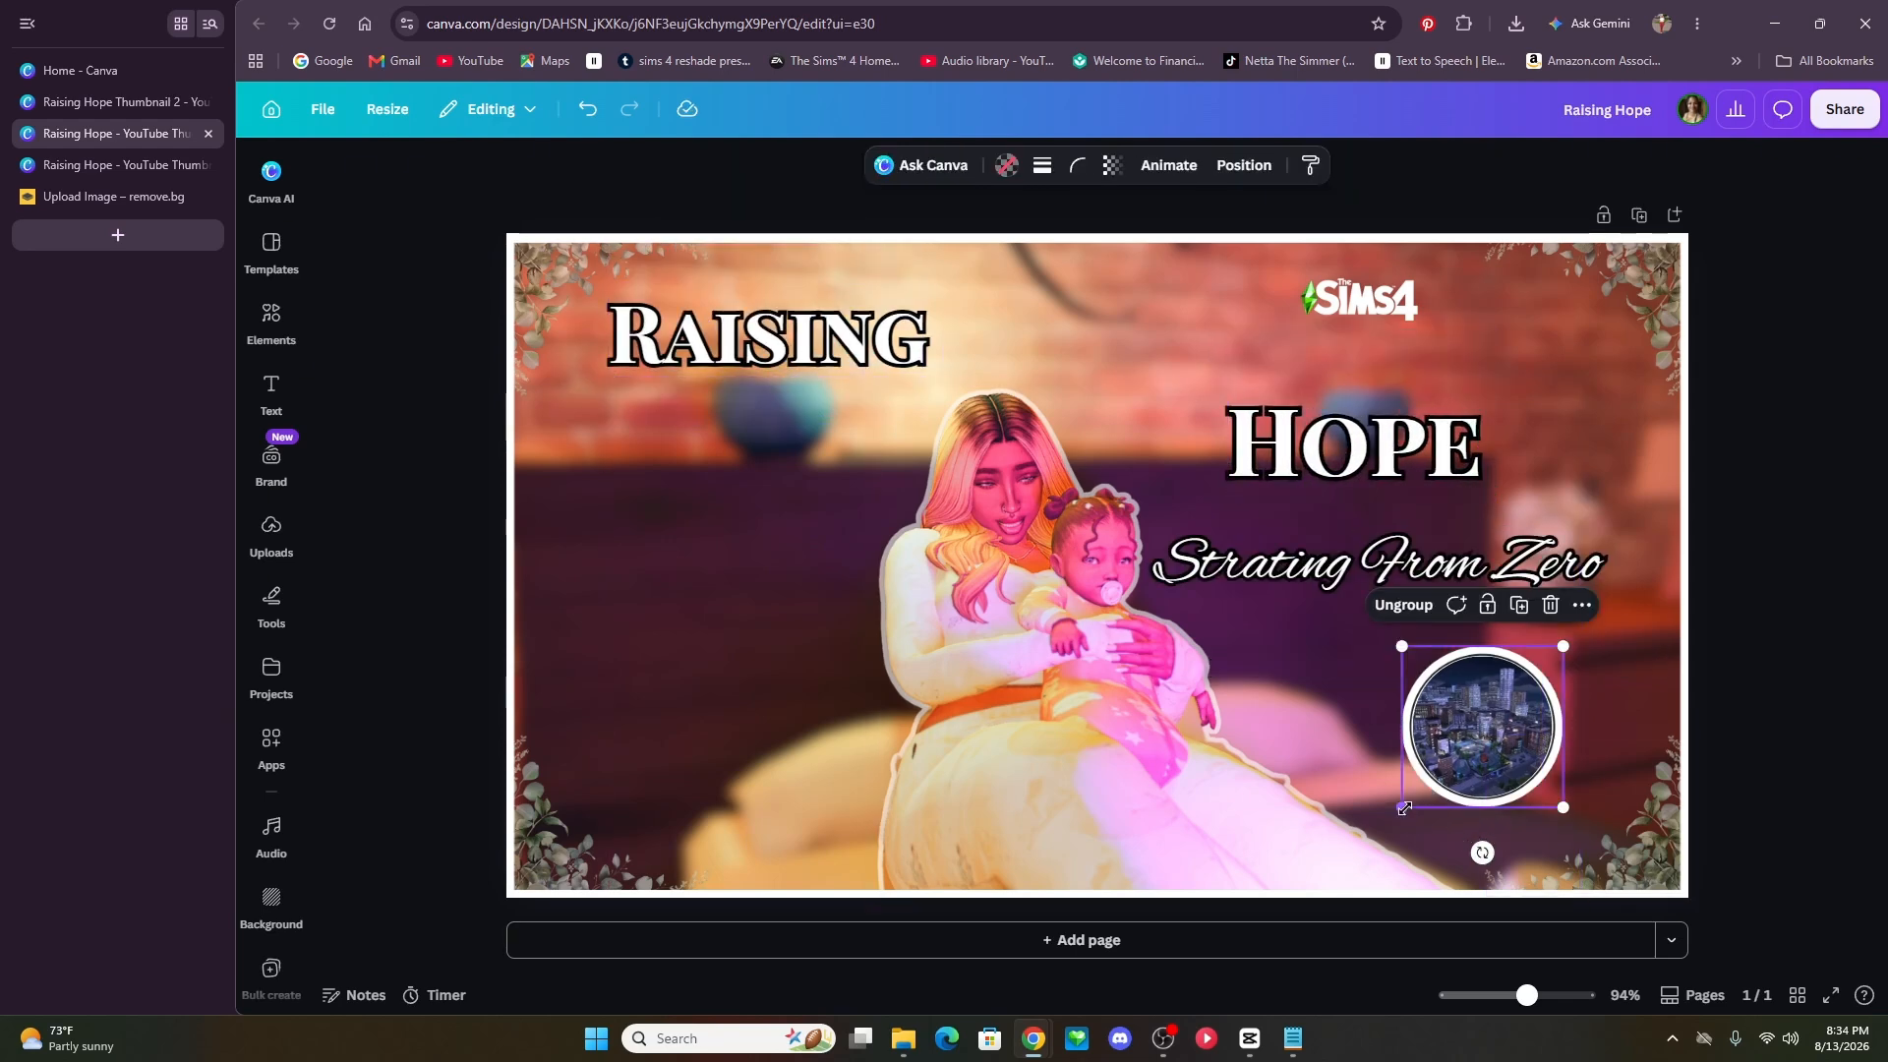
- Shrink the city badge and move it to the upper right, and enlarge The Sims 4 logo on the left side
left_click_drag(1404, 808, 1505, 338)
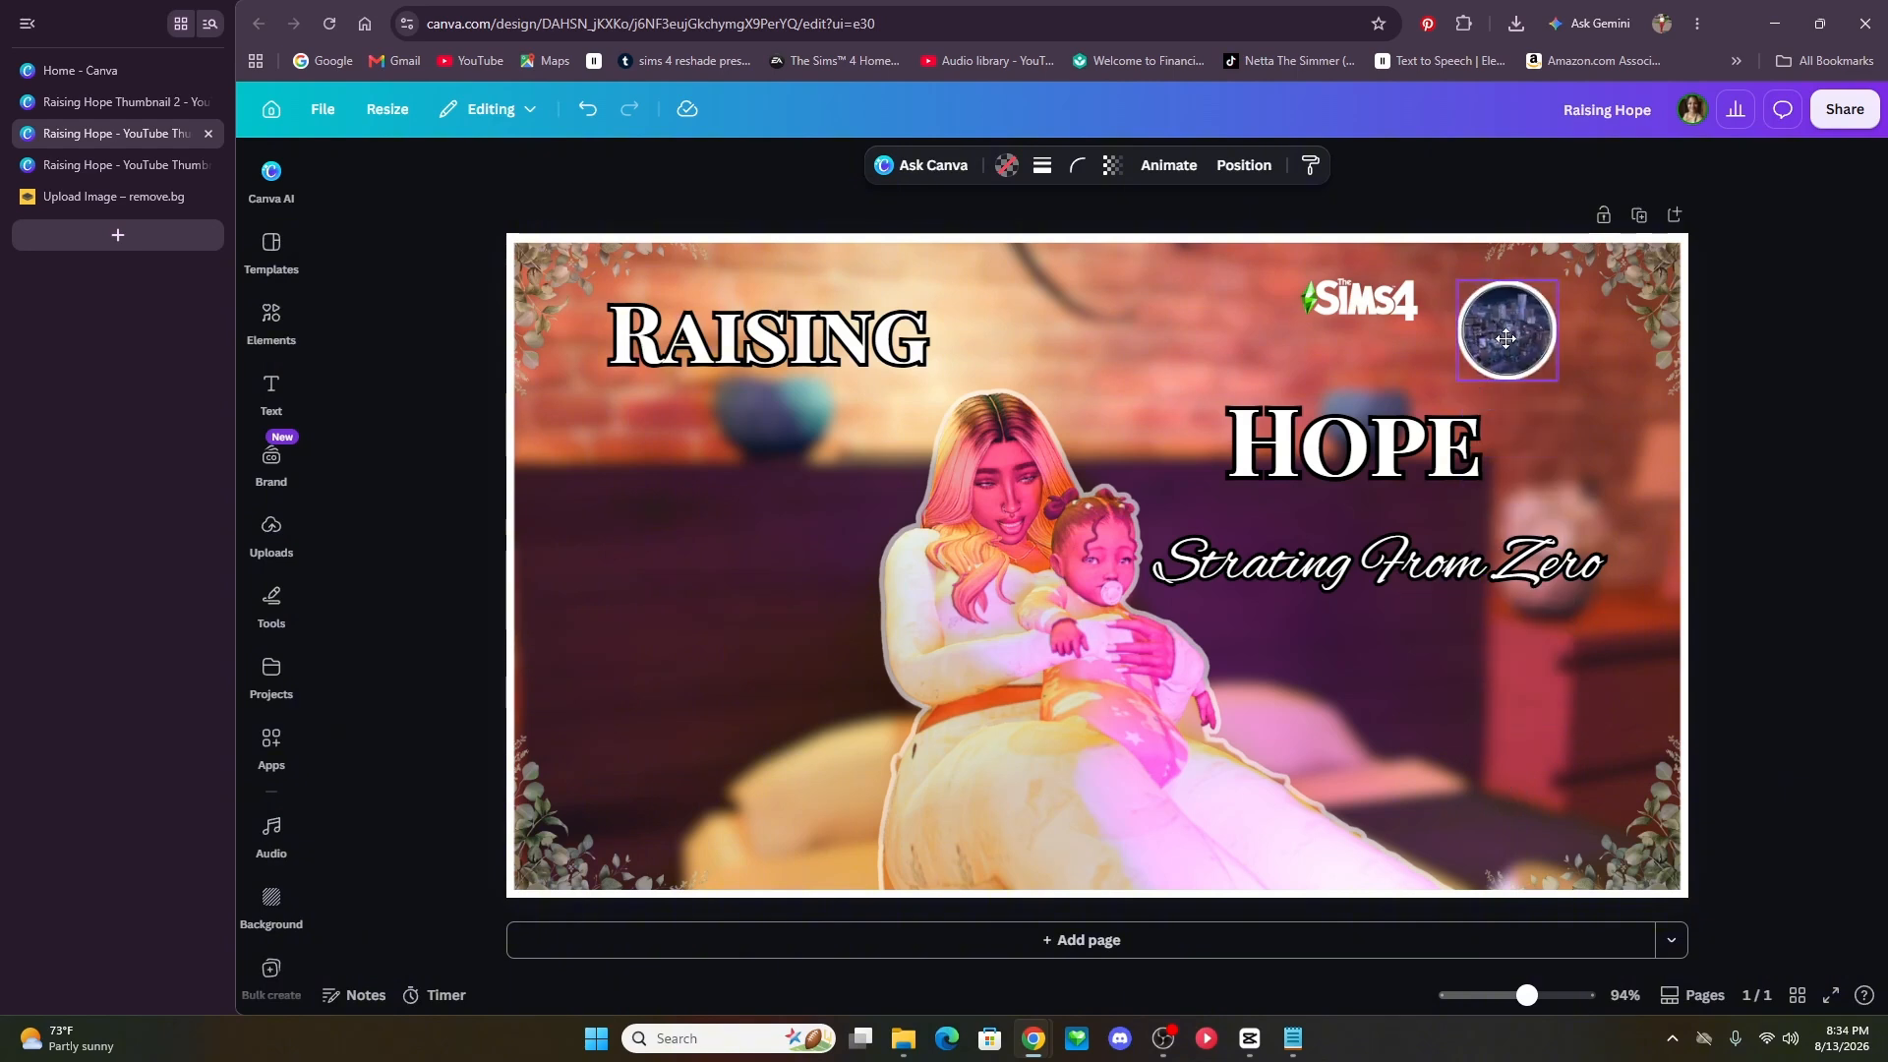
left_click(1253, 289)
left_click_drag(1247, 280, 1184, 268)
left_click_drag(1288, 314, 624, 464)
- Stack "Raising" above "Hope" and the subtitle on the right, with the city badge beside "Raising"
left_click_drag(810, 347, 1389, 377)
left_click_drag(1512, 302, 1615, 340)
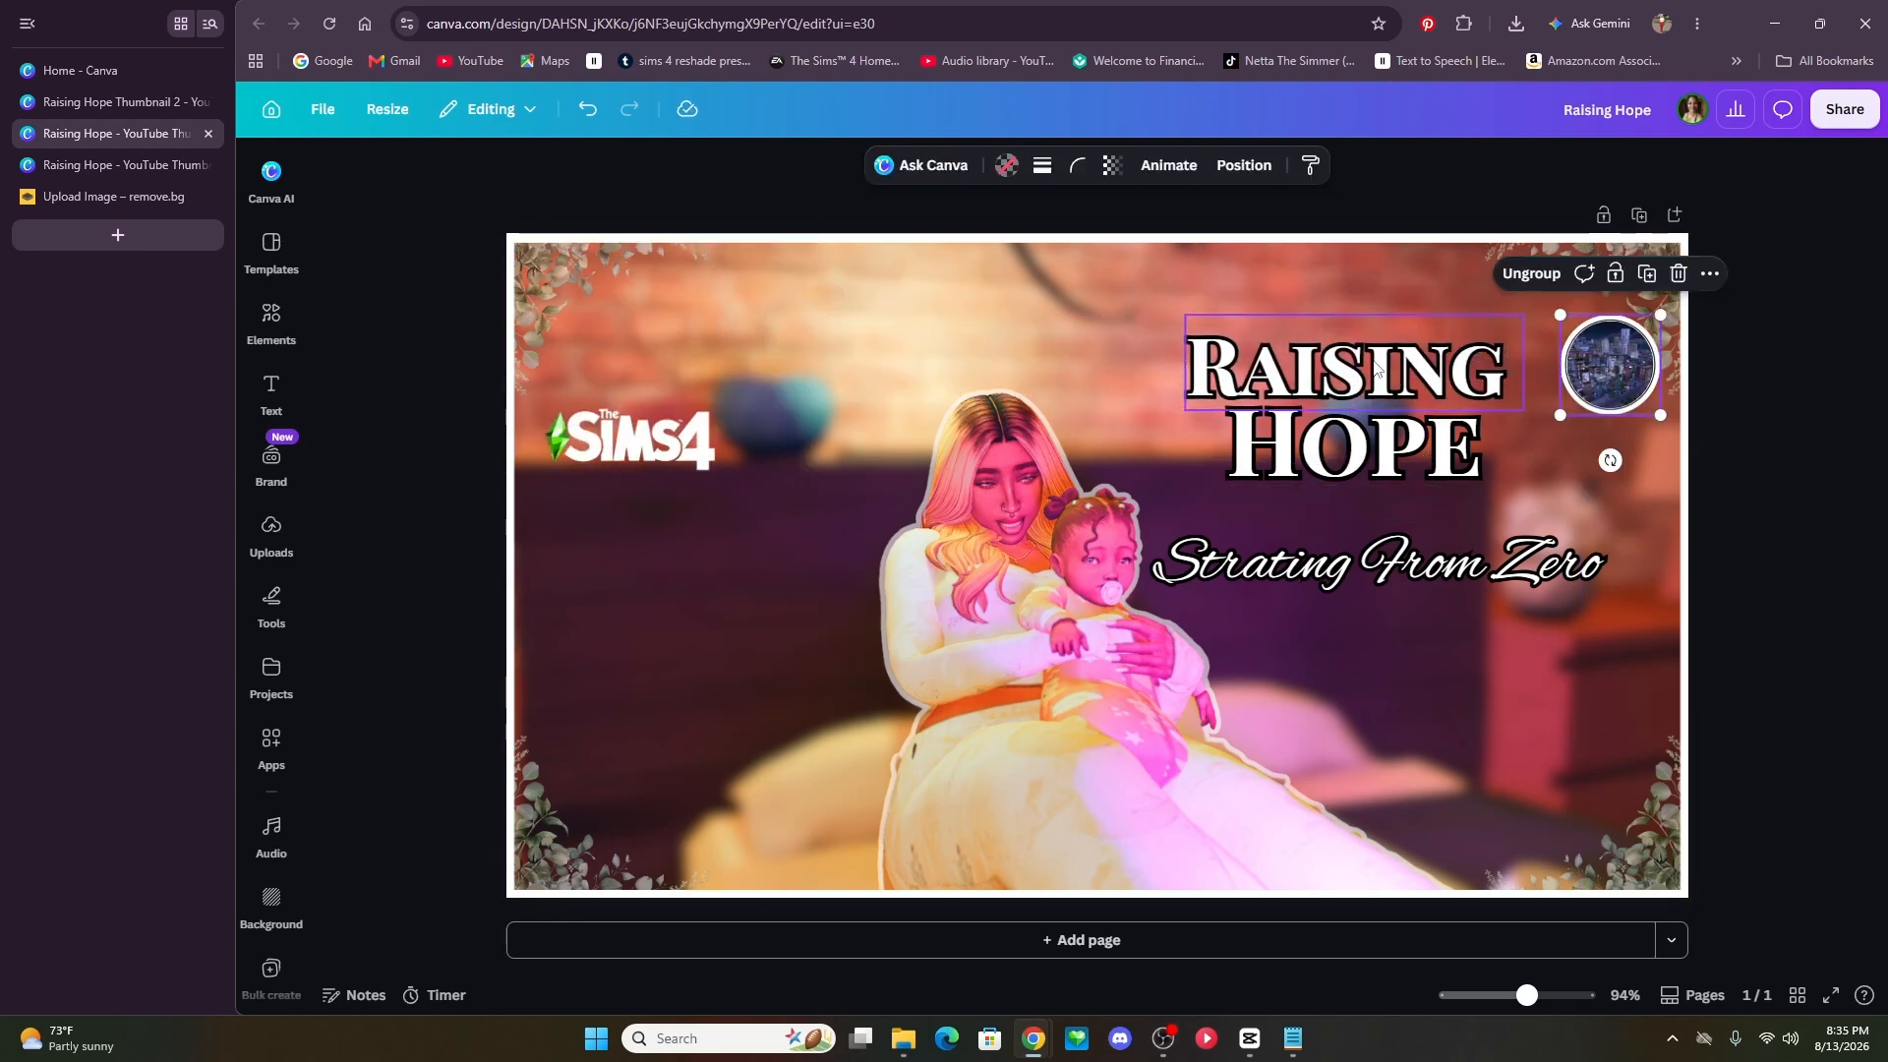
left_click_drag(1375, 369, 1390, 342)
left_click_drag(1374, 478, 1363, 485)
left_click_drag(1387, 565, 1381, 552)
left_click(1614, 486)
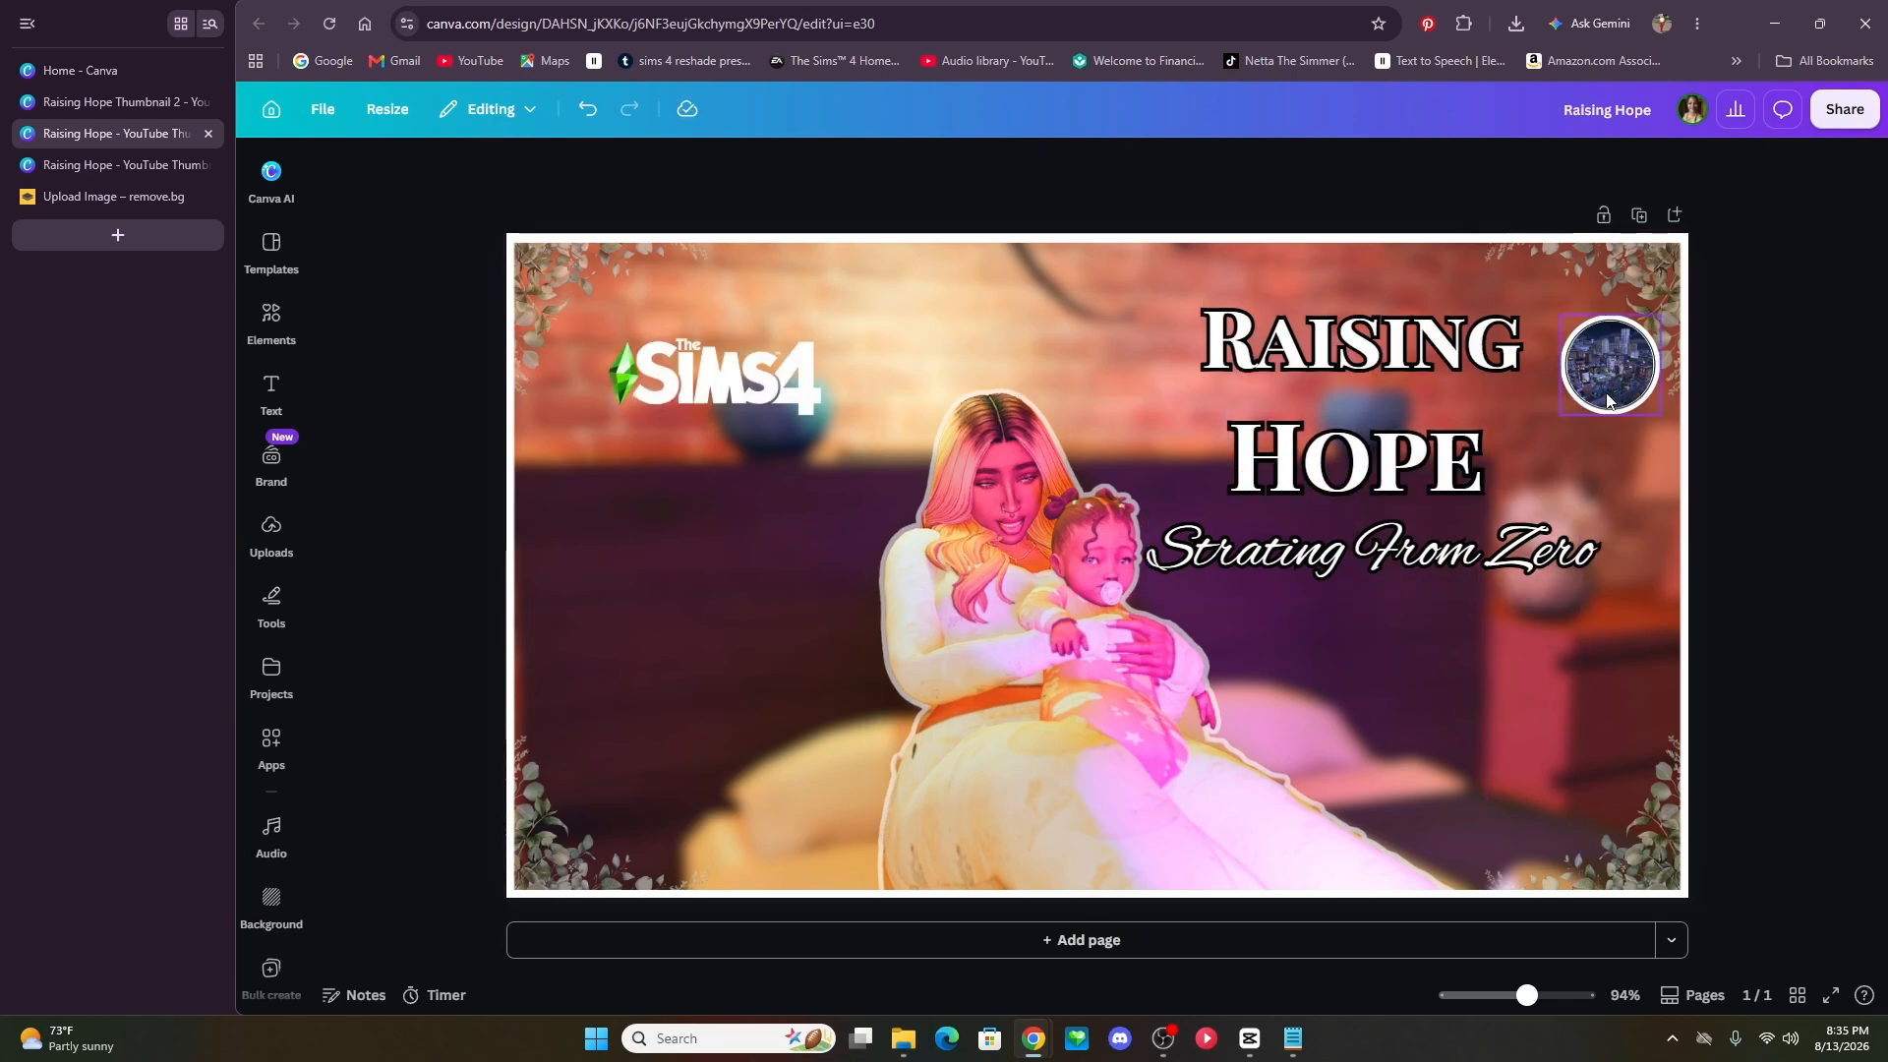
- Move the city badge beside the woman's head and shift The Sims 4 logo up into the thumbnail's upper-left area
left_click_drag(1608, 400, 871, 368)
left_click_drag(770, 396, 736, 342)
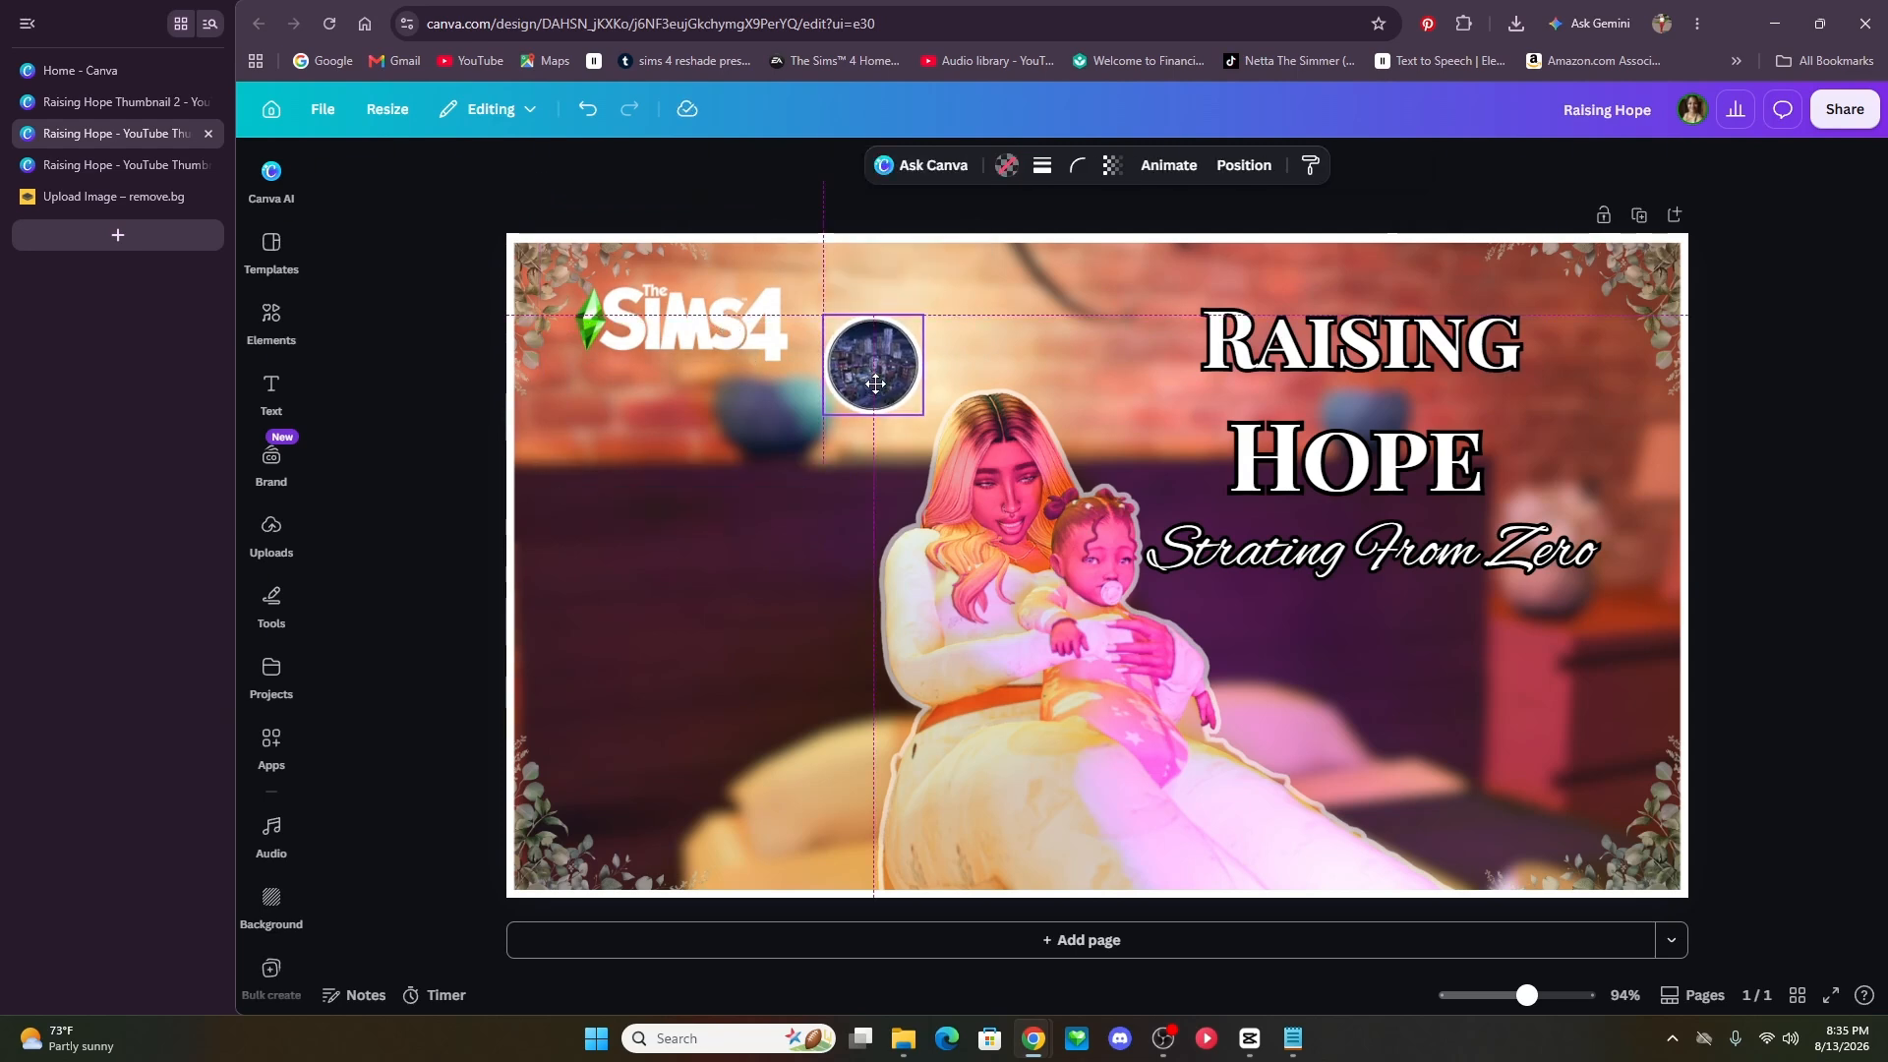
left_click_drag(871, 334, 871, 367)
left_click_drag(700, 327, 713, 331)
- Search the design elements for "three dots"
left_click(271, 313)
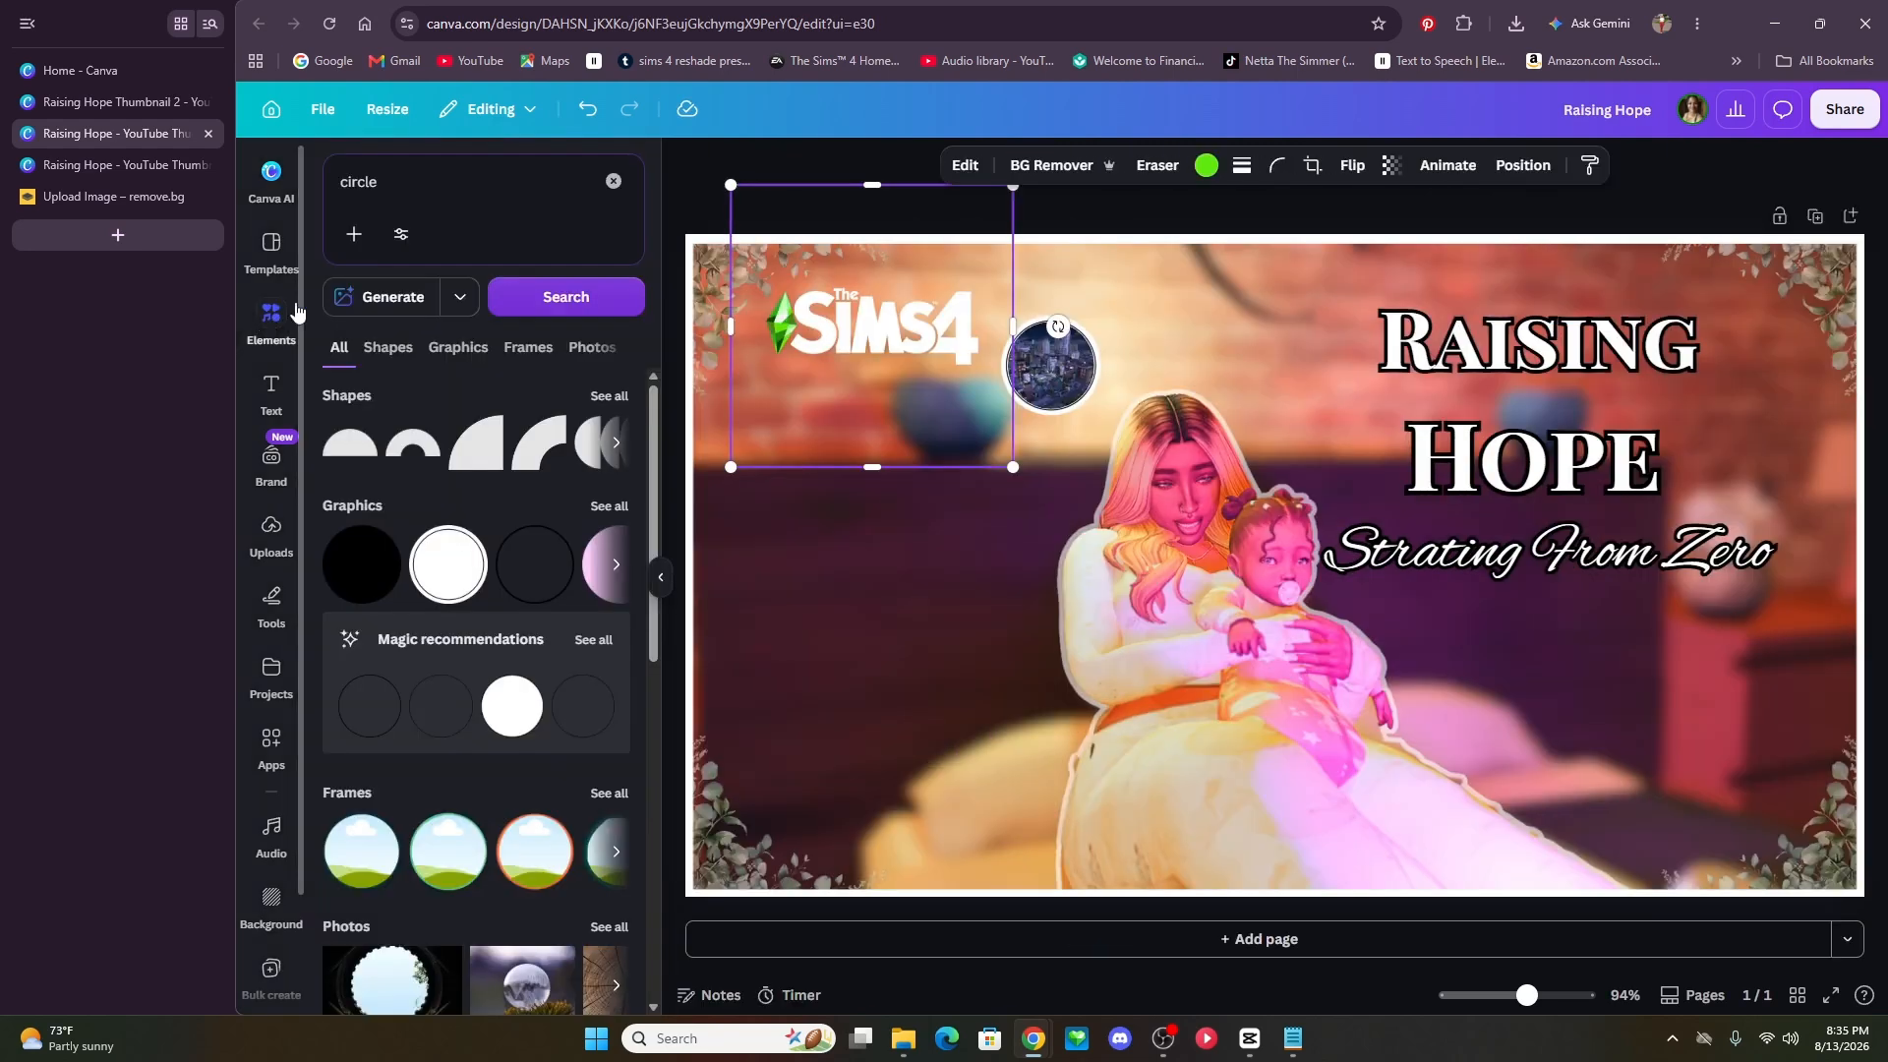
left_click(402, 185)
key("BackSpace")
key("BackSpace")
key("BackSpace")
key("BackSpace")
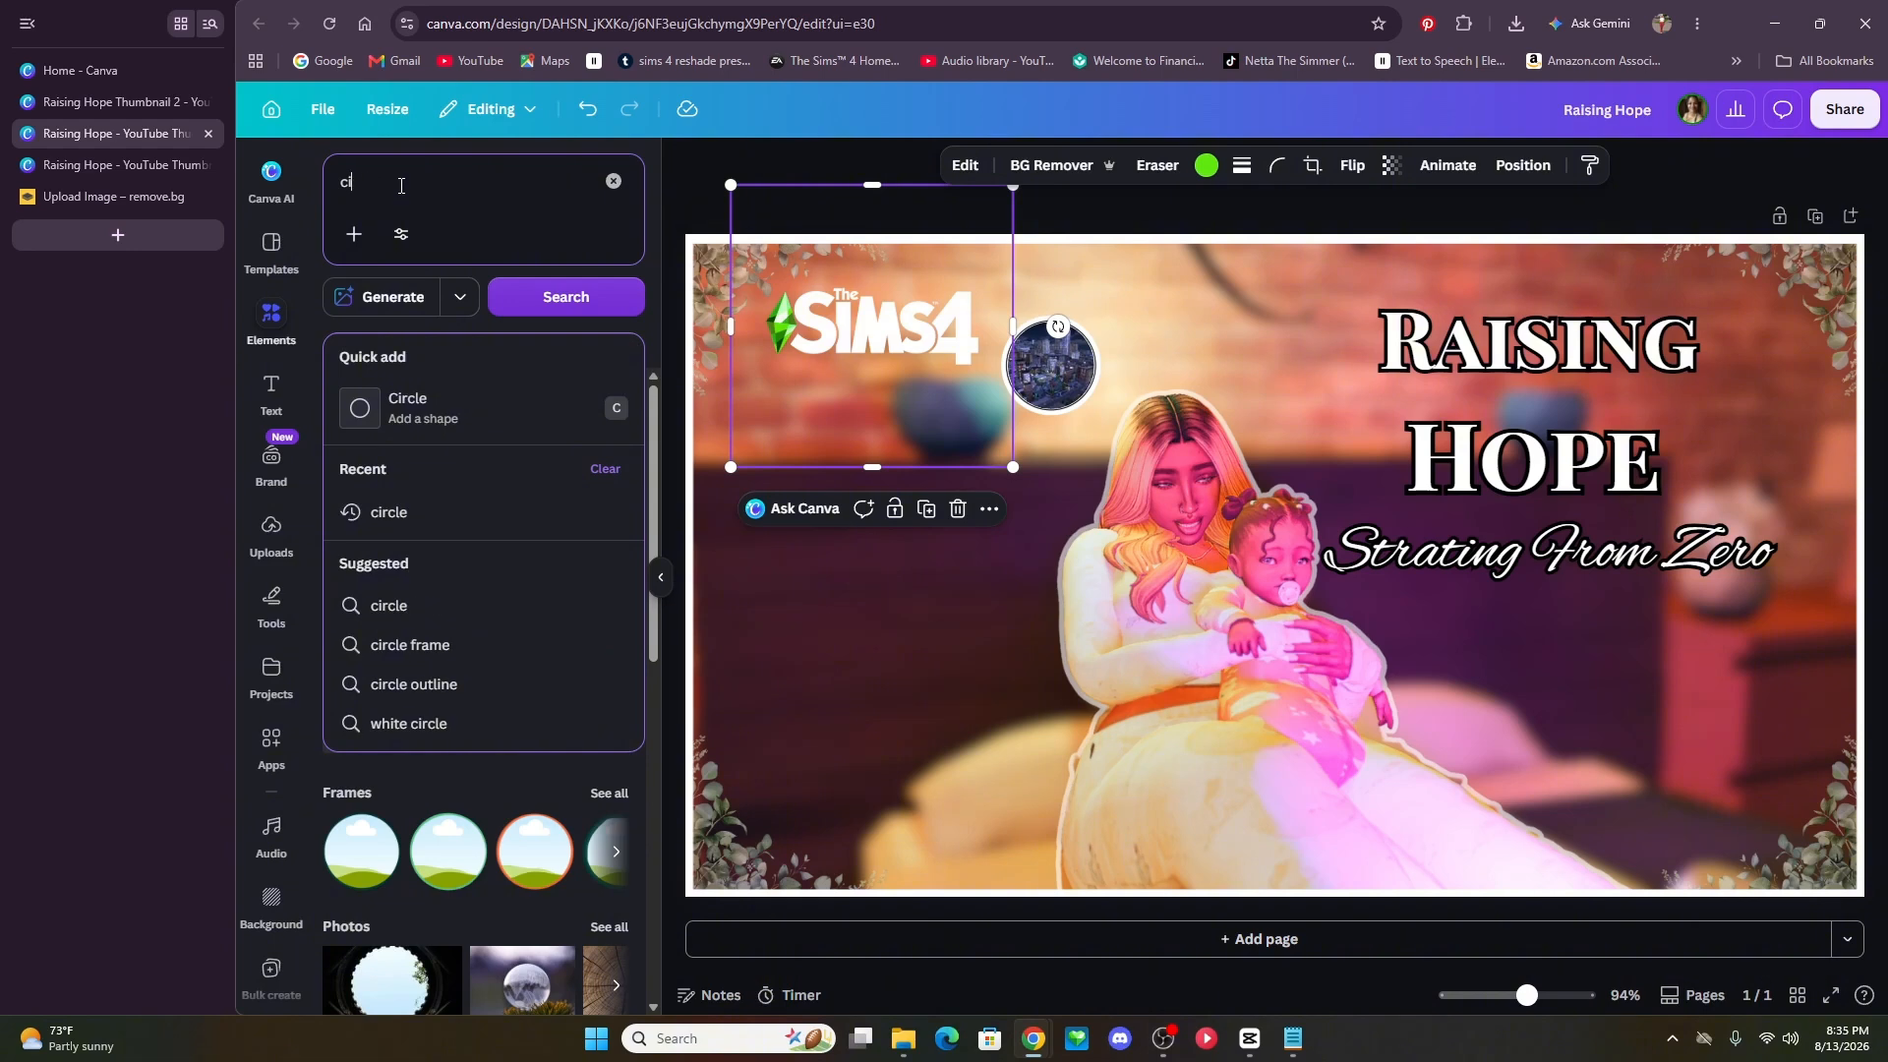
- Add a black three-dot graphic, tilt it diagonally and shrink it to fit between the city badge and the woman's head
left_click(601, 399)
left_click_drag(1274, 743, 1099, 736)
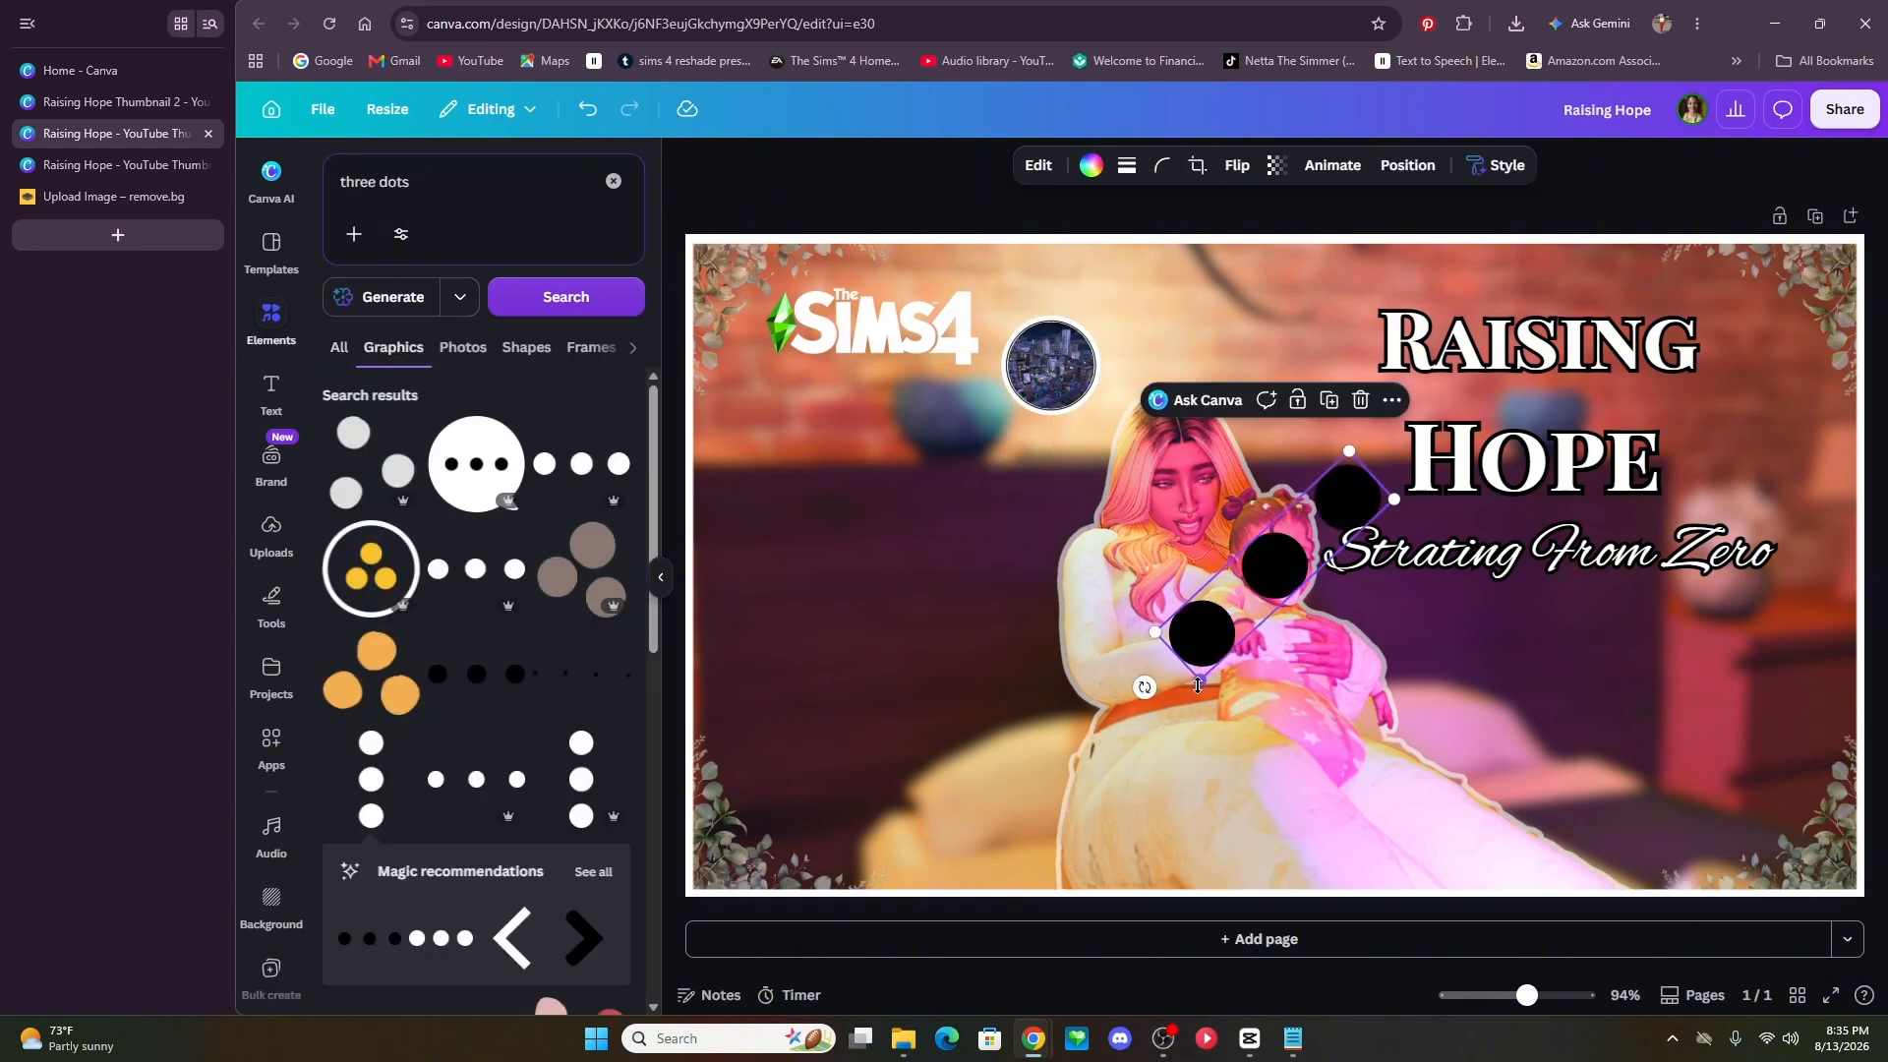
left_click_drag(1199, 680, 1298, 590)
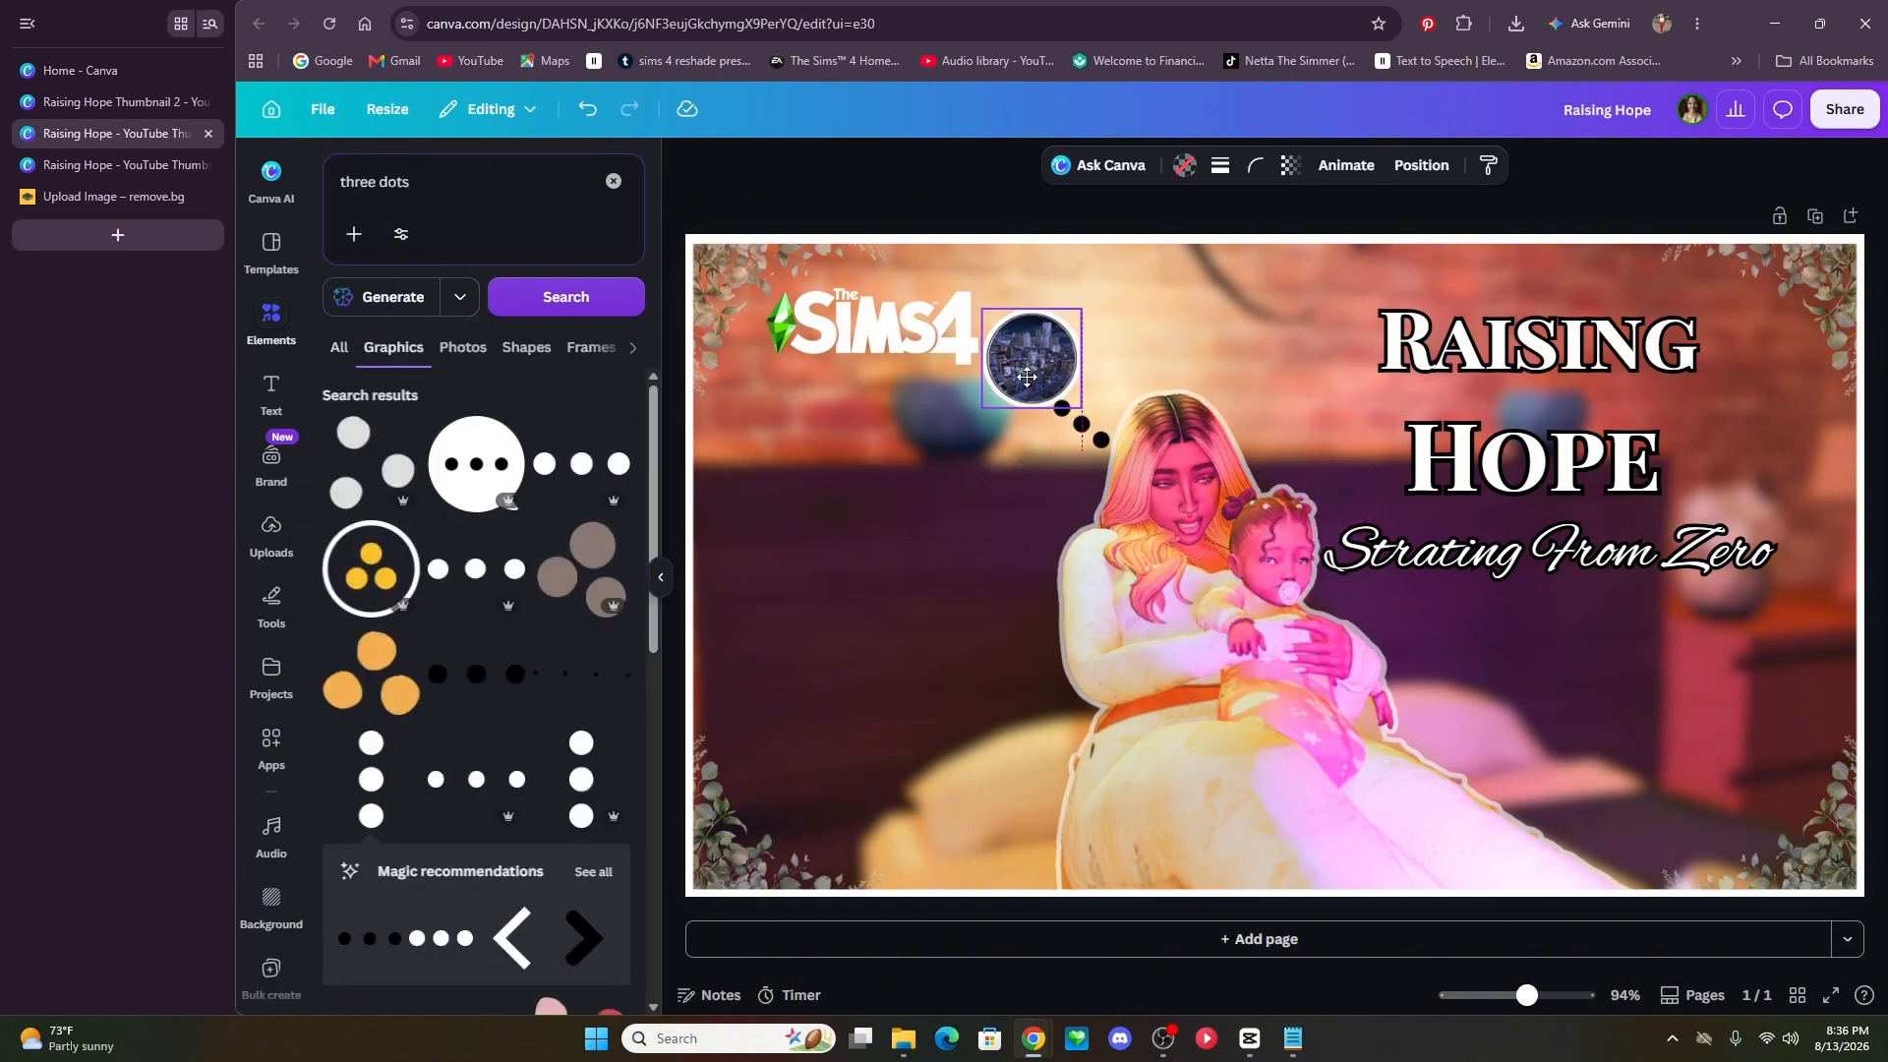
left_click(1082, 425)
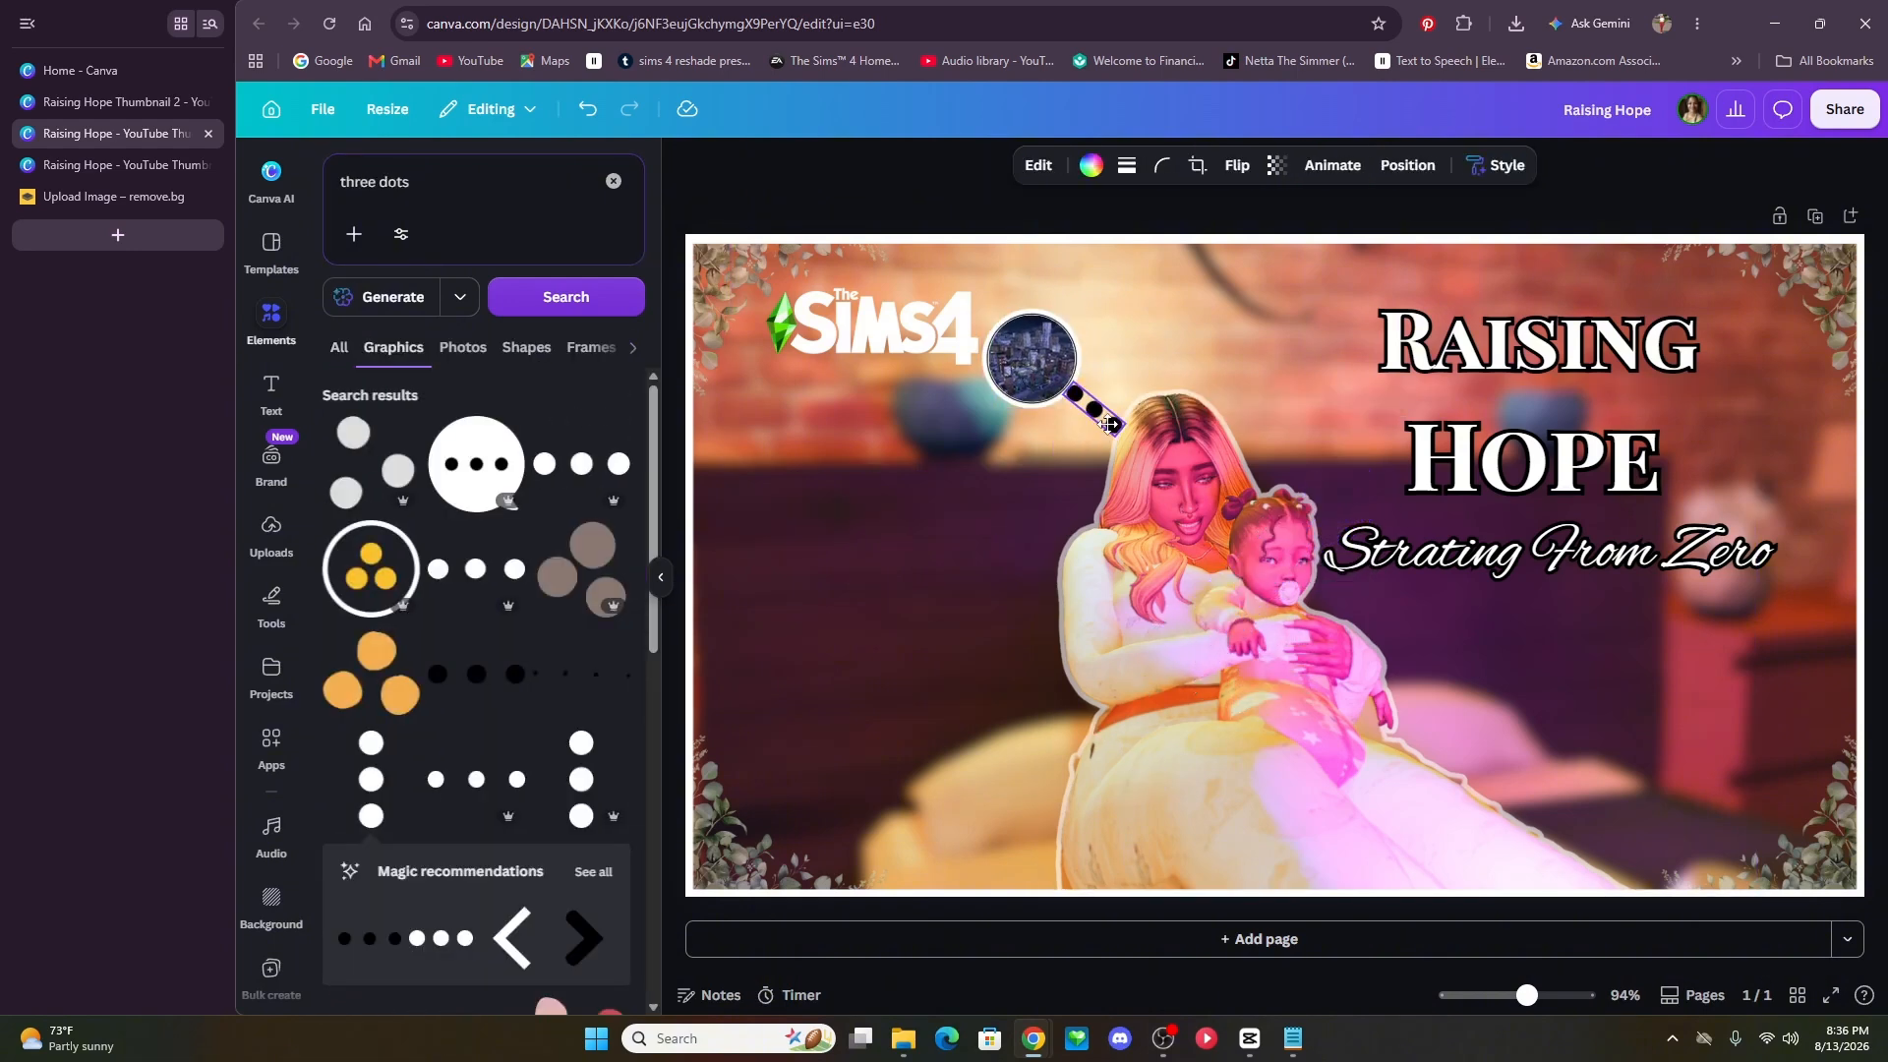
- Recolor the three-dot graphic white and shrink it slightly to form a thought-bubble trail from the city badge
left_click(1091, 165)
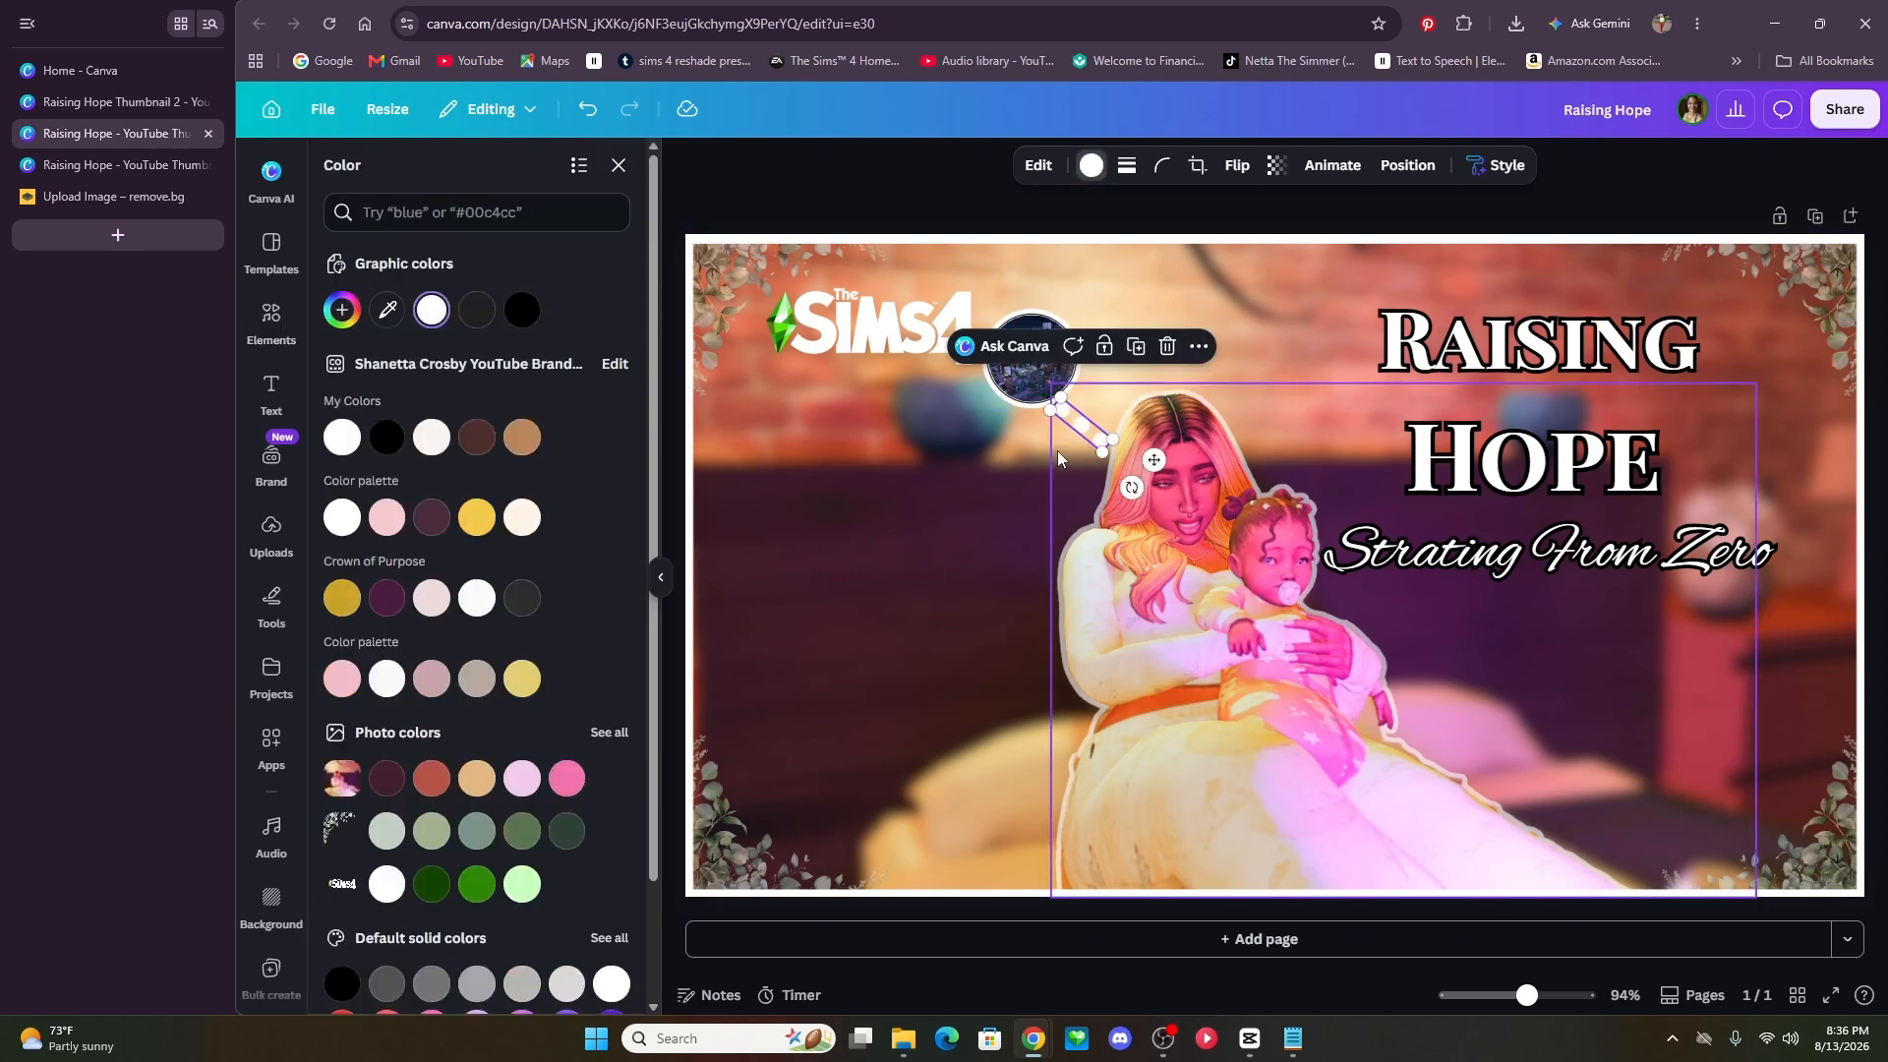
left_click_drag(1103, 451, 1091, 429)
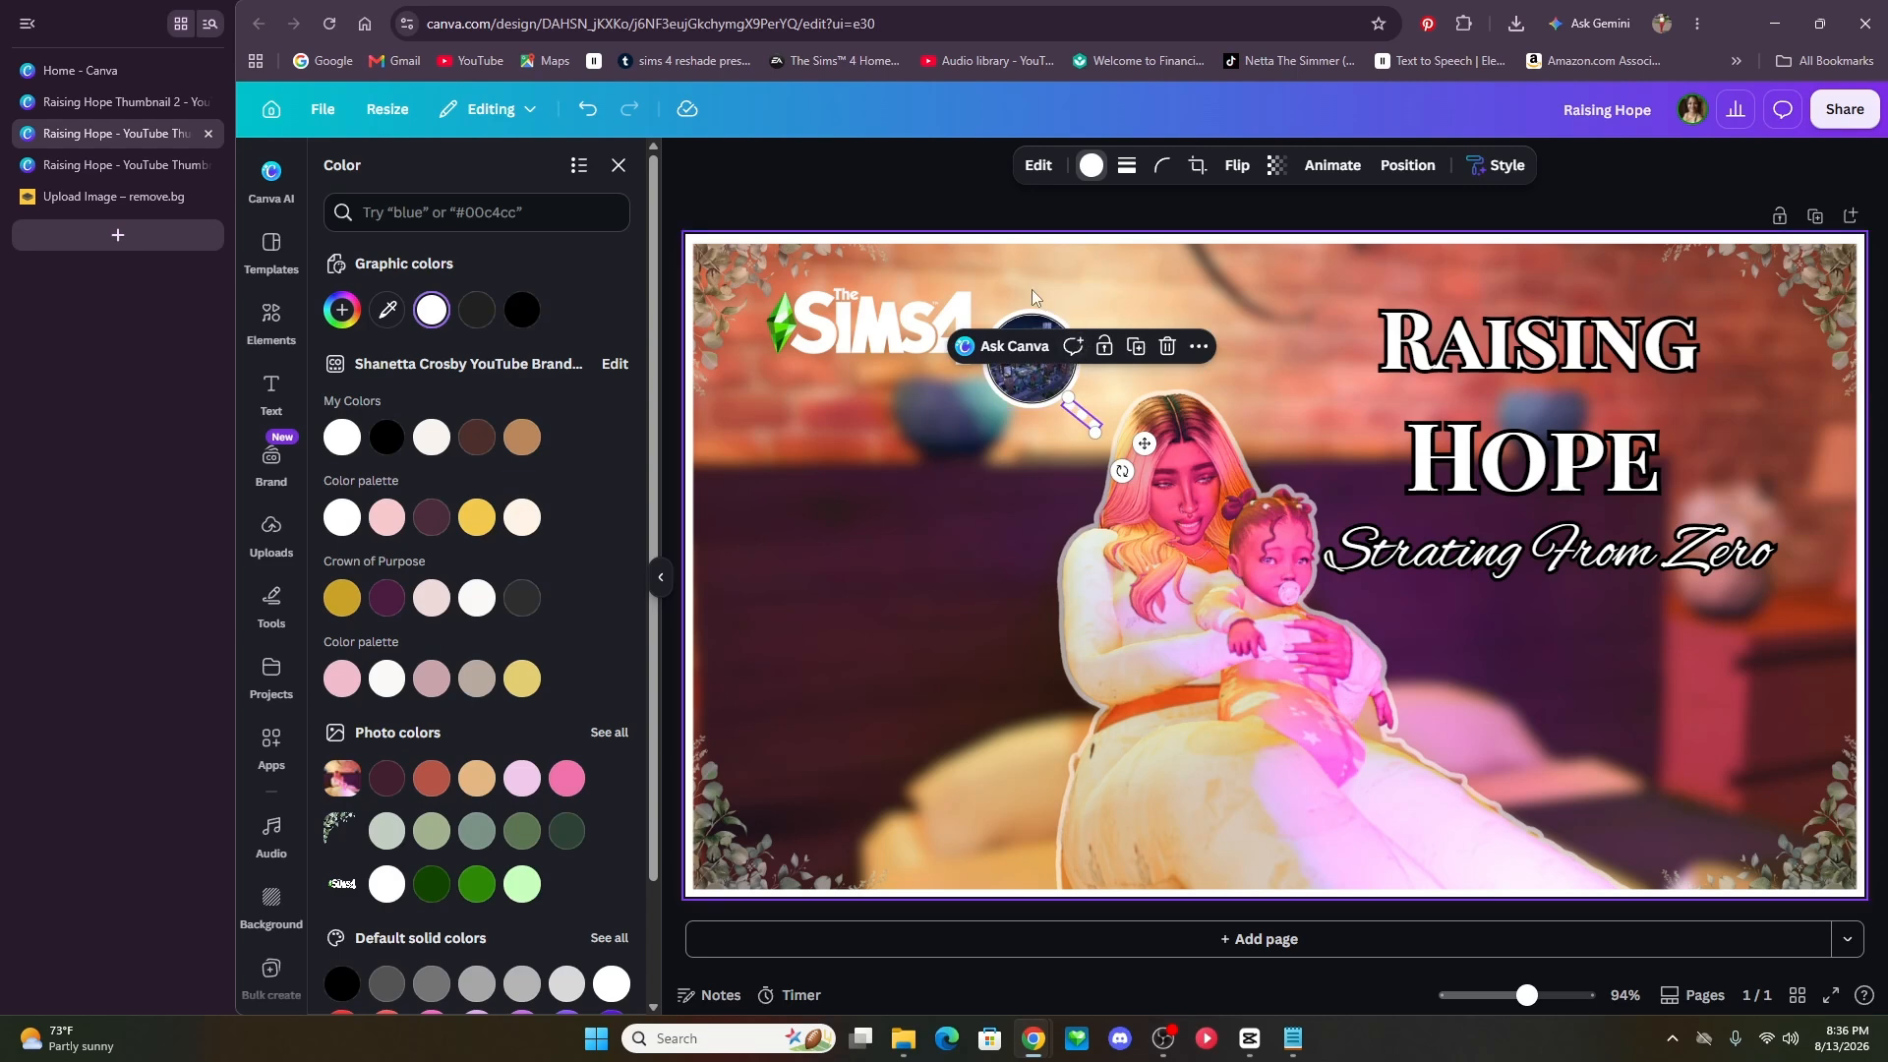
key("Escape")
left_click(952, 195)
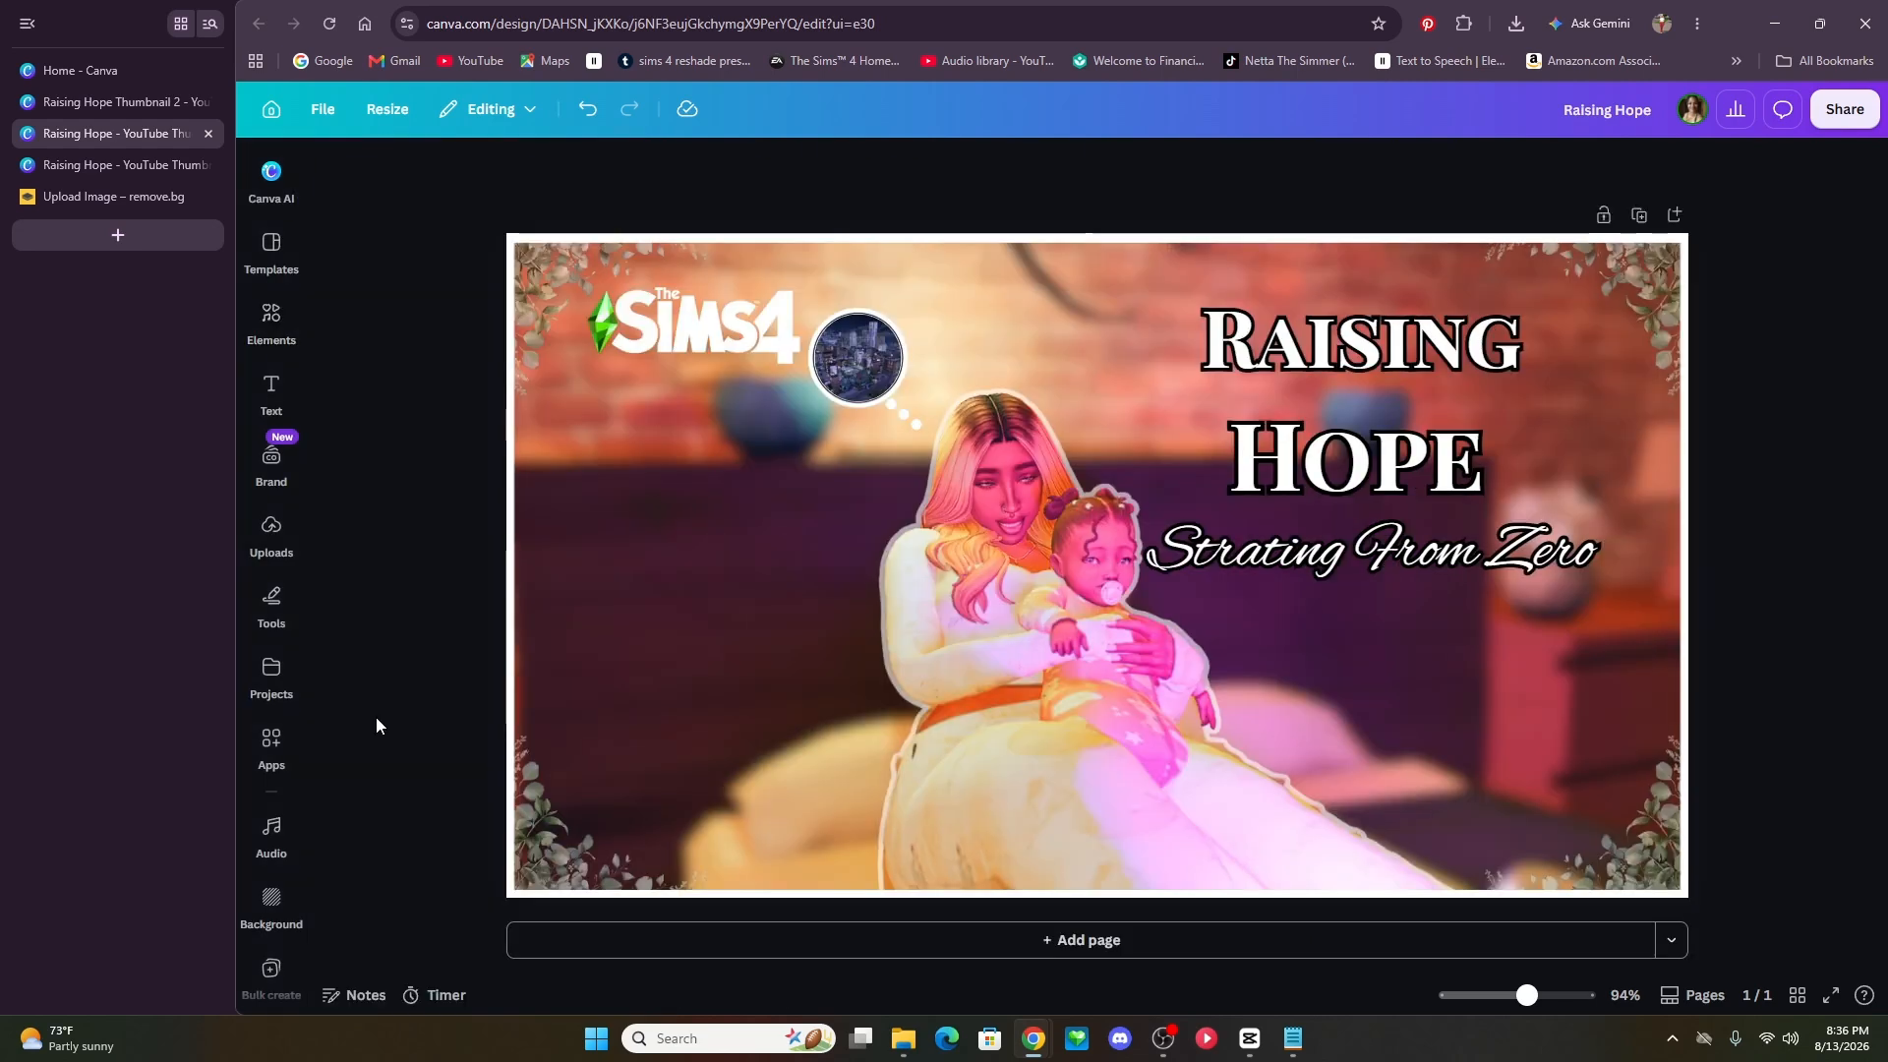